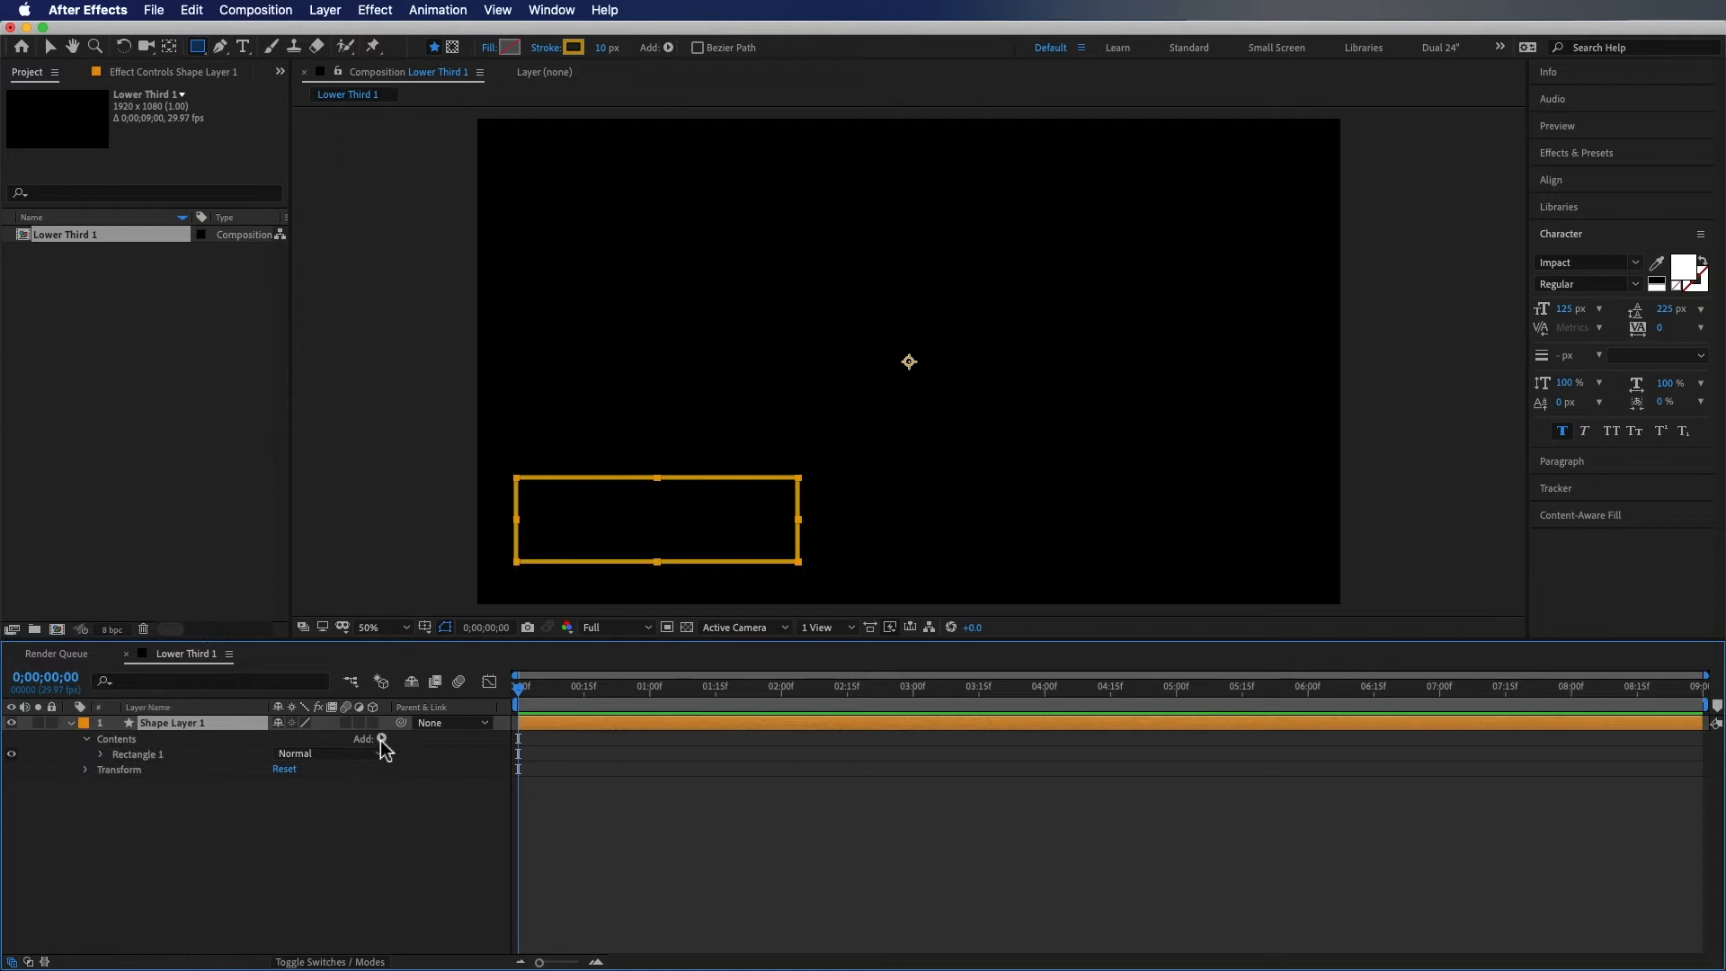
Add Trim Paths to the rectangle's shape layer and set its End value to 99%
{"action": "left_click", "coordinate": [382, 738]}
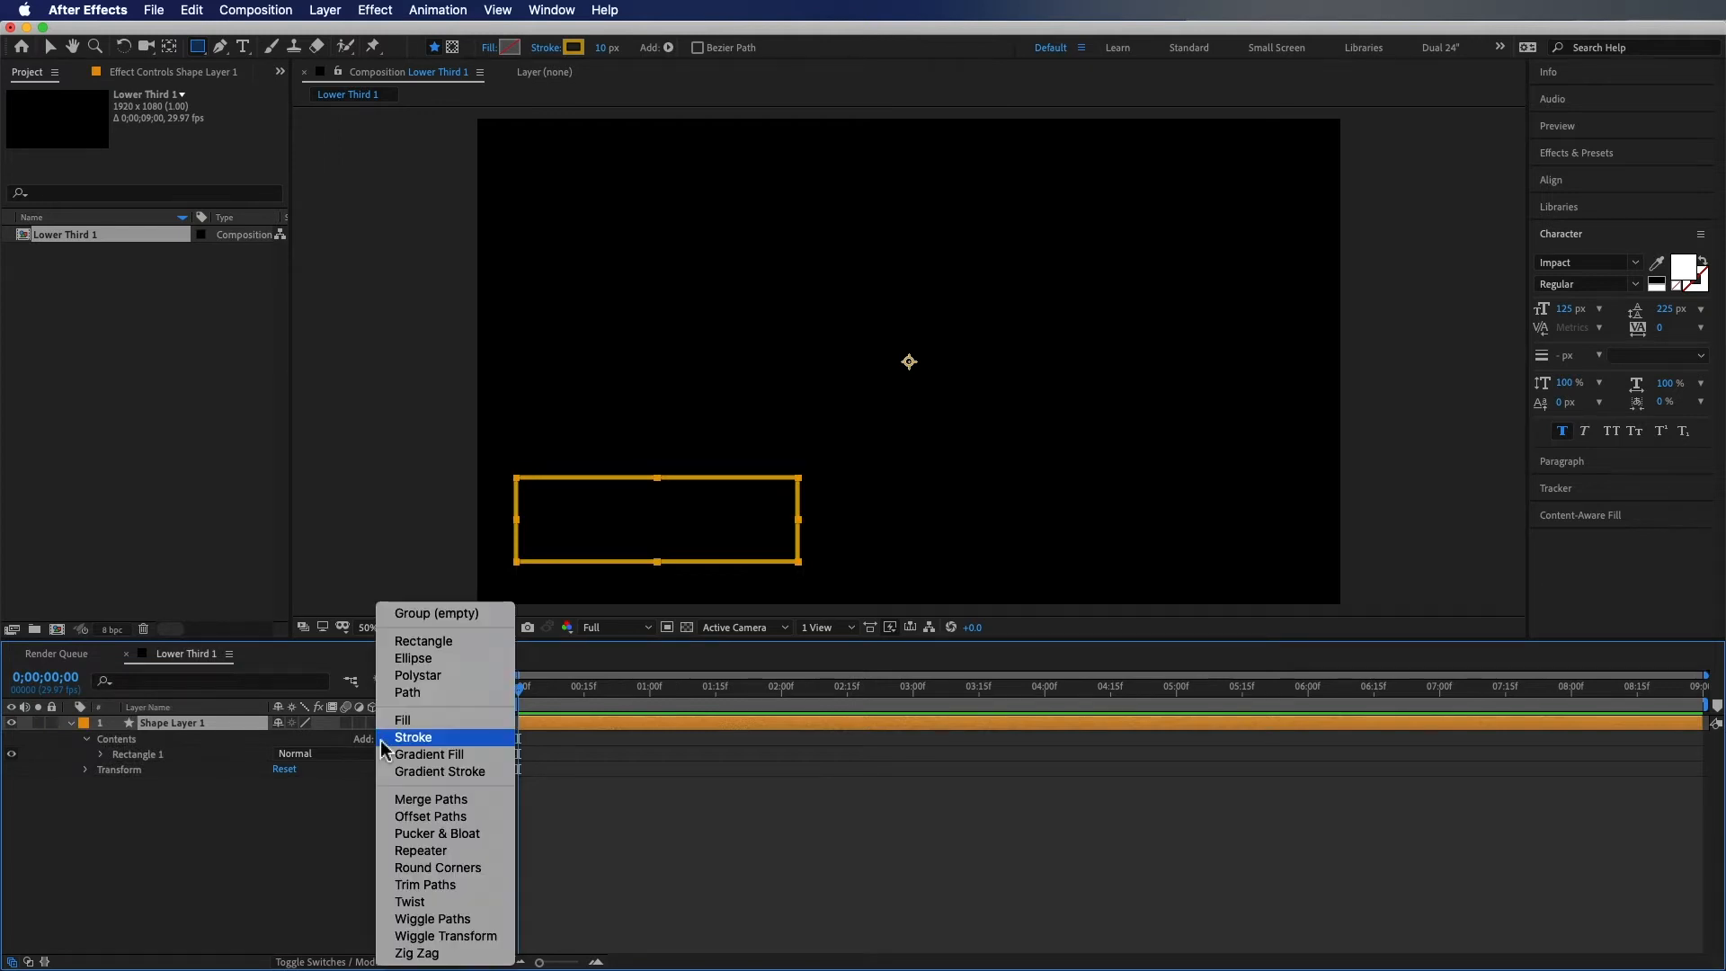
{"action": "left_click", "coordinate": [435, 890]}
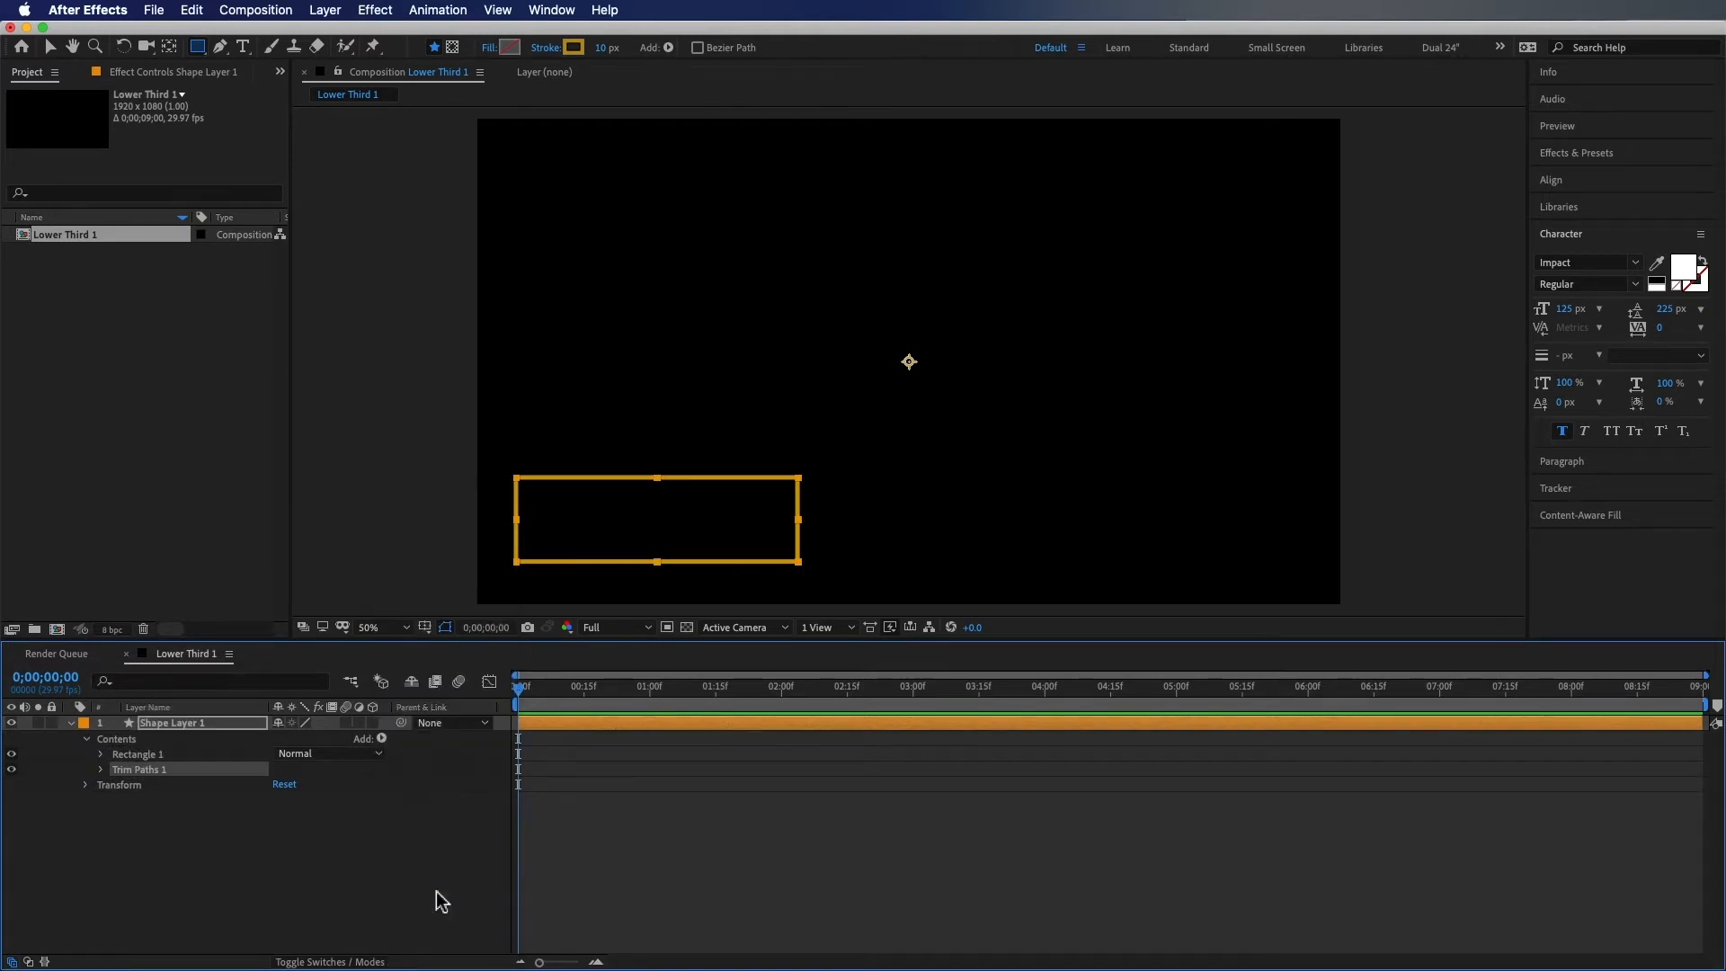
{"action": "left_click", "coordinate": [101, 770]}
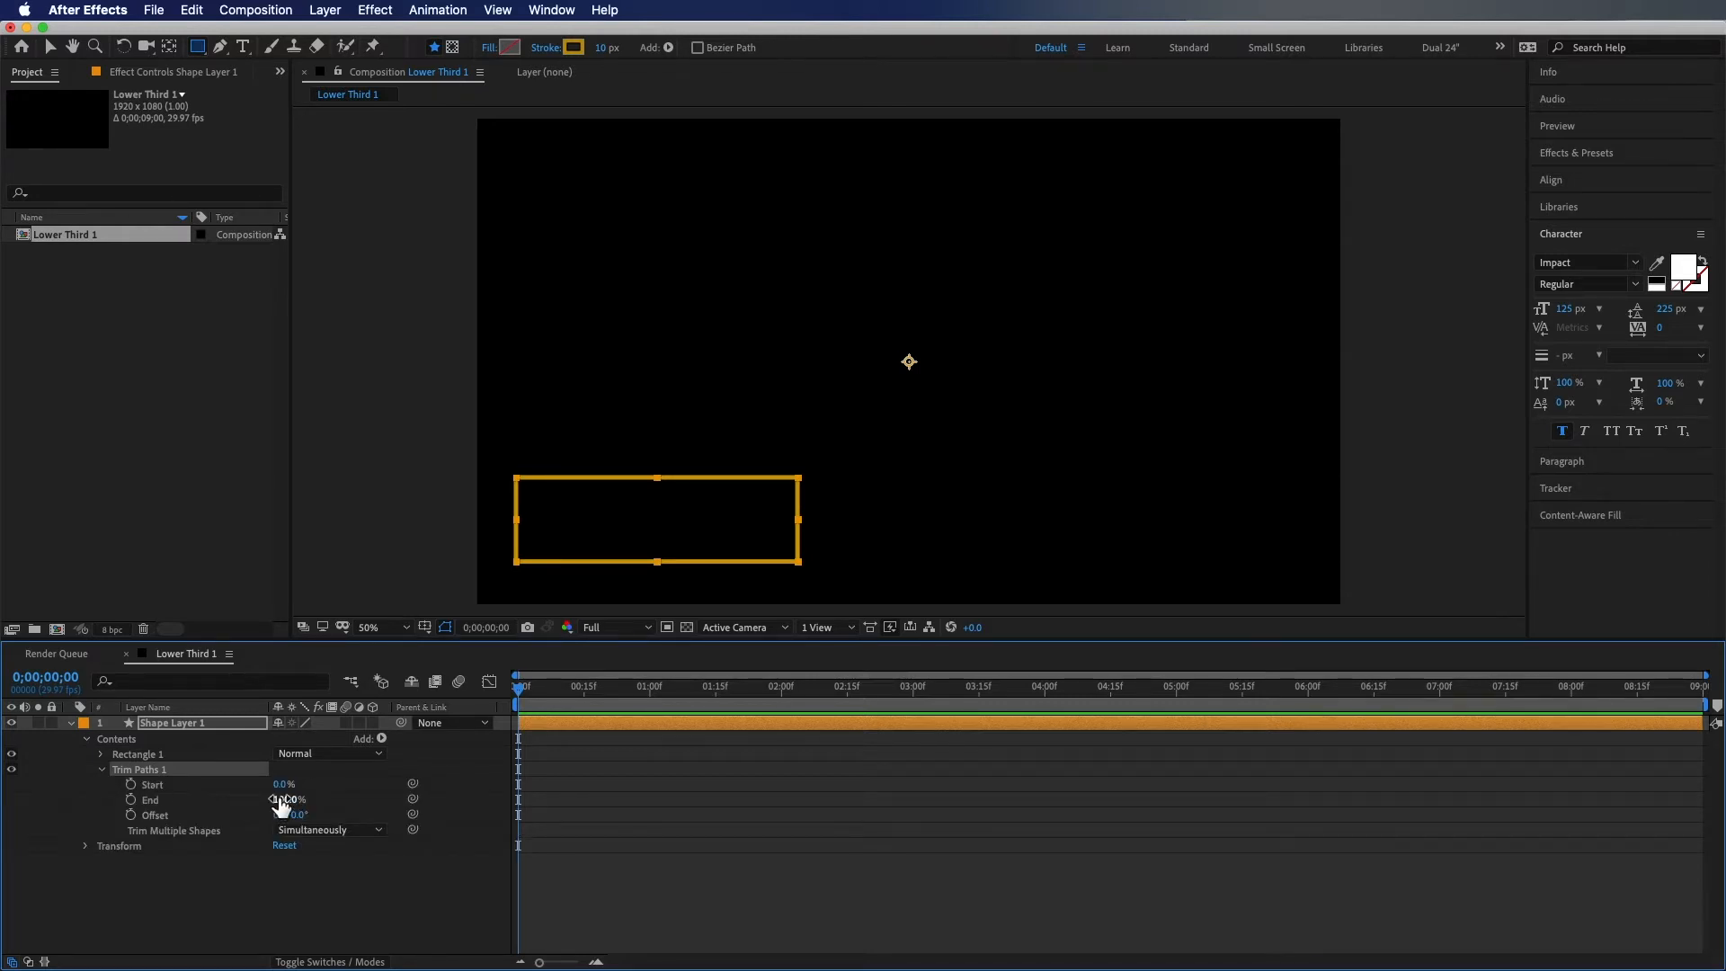
{"action": "left_click", "coordinate": [281, 799]}
{"action": "type", "text": "99"}
{"action": "key", "text": "Return"}
Set the Trim Paths Offset to -67° so the gap sits mid-way along the rectangle's upper edge, and set End to 100%
{"action": "key", "text": "slash"}
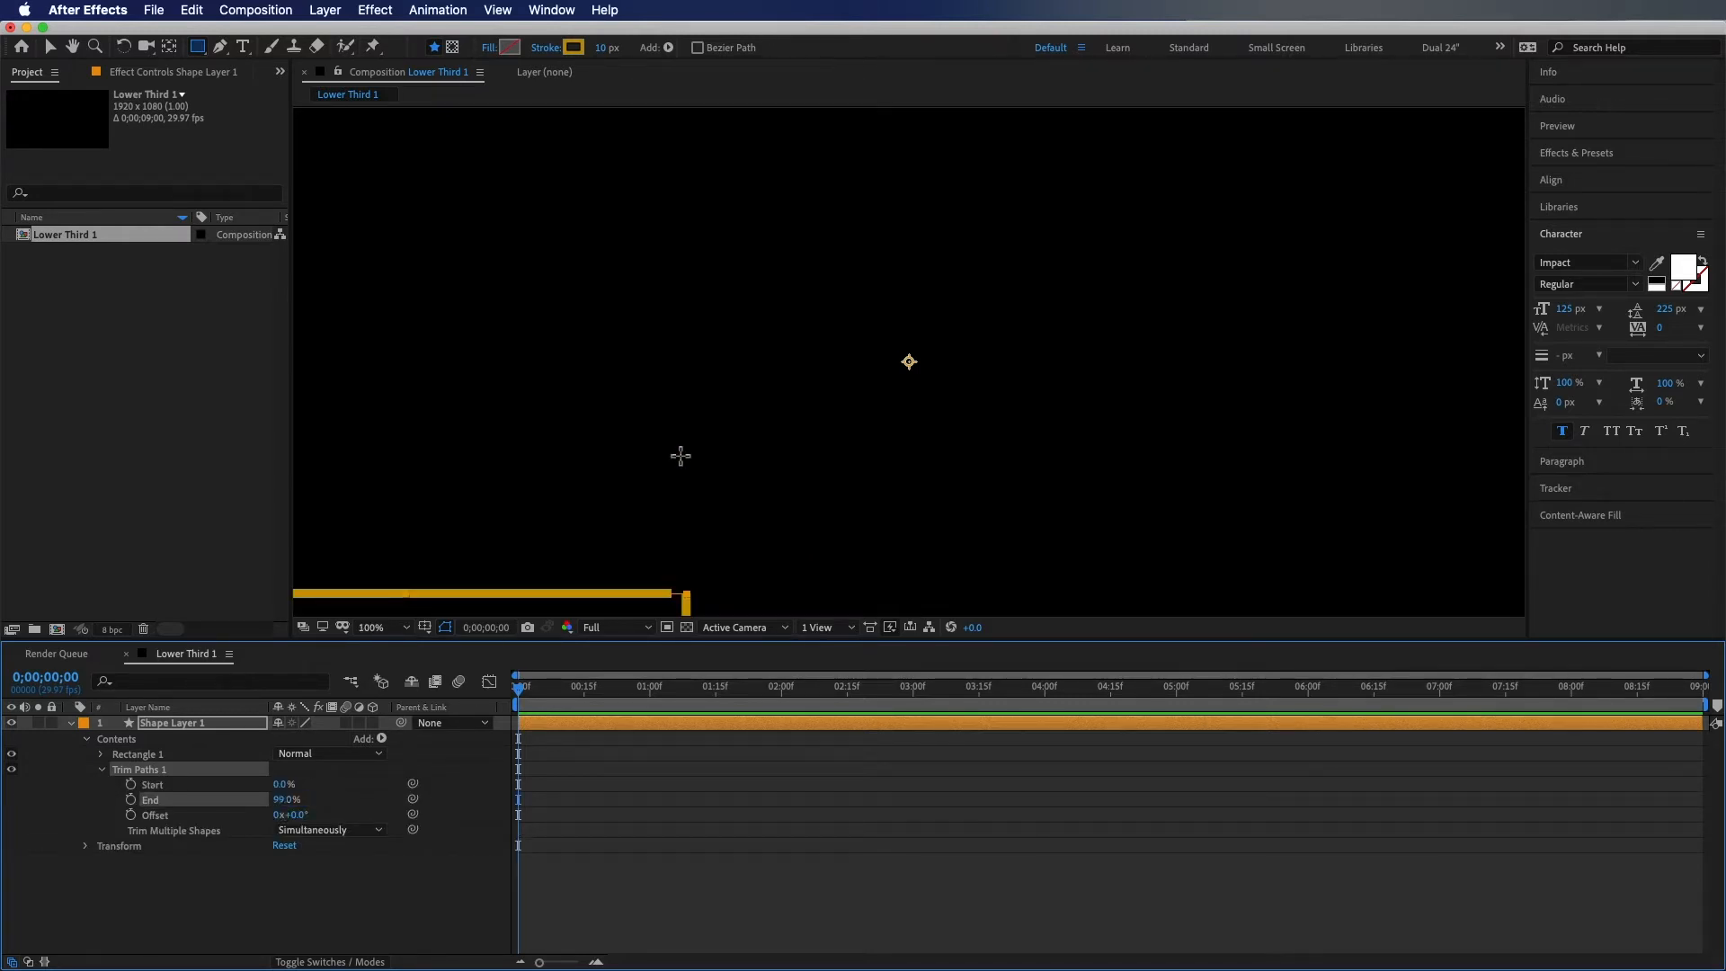
{"action": "scroll", "coordinate": [674, 452], "scroll_direction": "up", "scroll_amount": 1}
{"action": "key", "text": "h"}
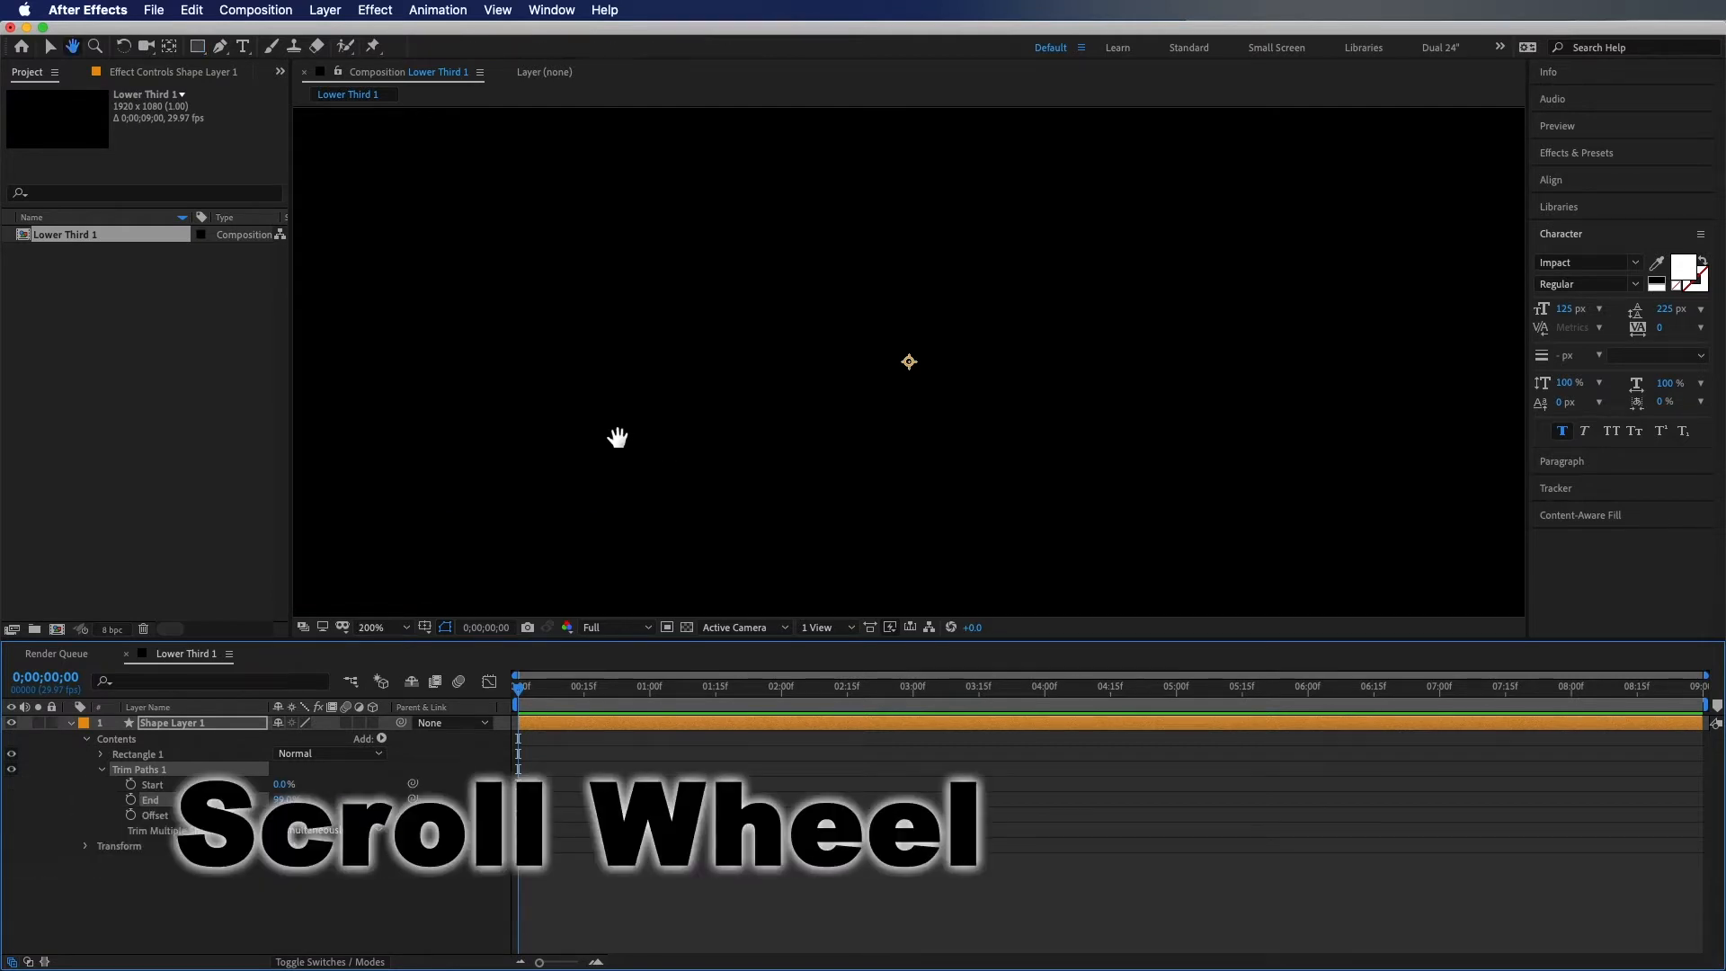
{"action": "left_click_drag", "start_coordinate": [617, 438], "coordinate": [1141, 243]}
{"action": "left_click_drag", "start_coordinate": [730, 438], "coordinate": [969, 187]}
{"action": "mouse_move", "coordinate": [778, 449]}
{"action": "left_mouse_down"}
{"action": "mouse_move", "coordinate": [991, 236]}
{"action": "mouse_move", "coordinate": [1017, 266]}
{"action": "left_mouse_up"}
{"action": "key", "text": "q"}
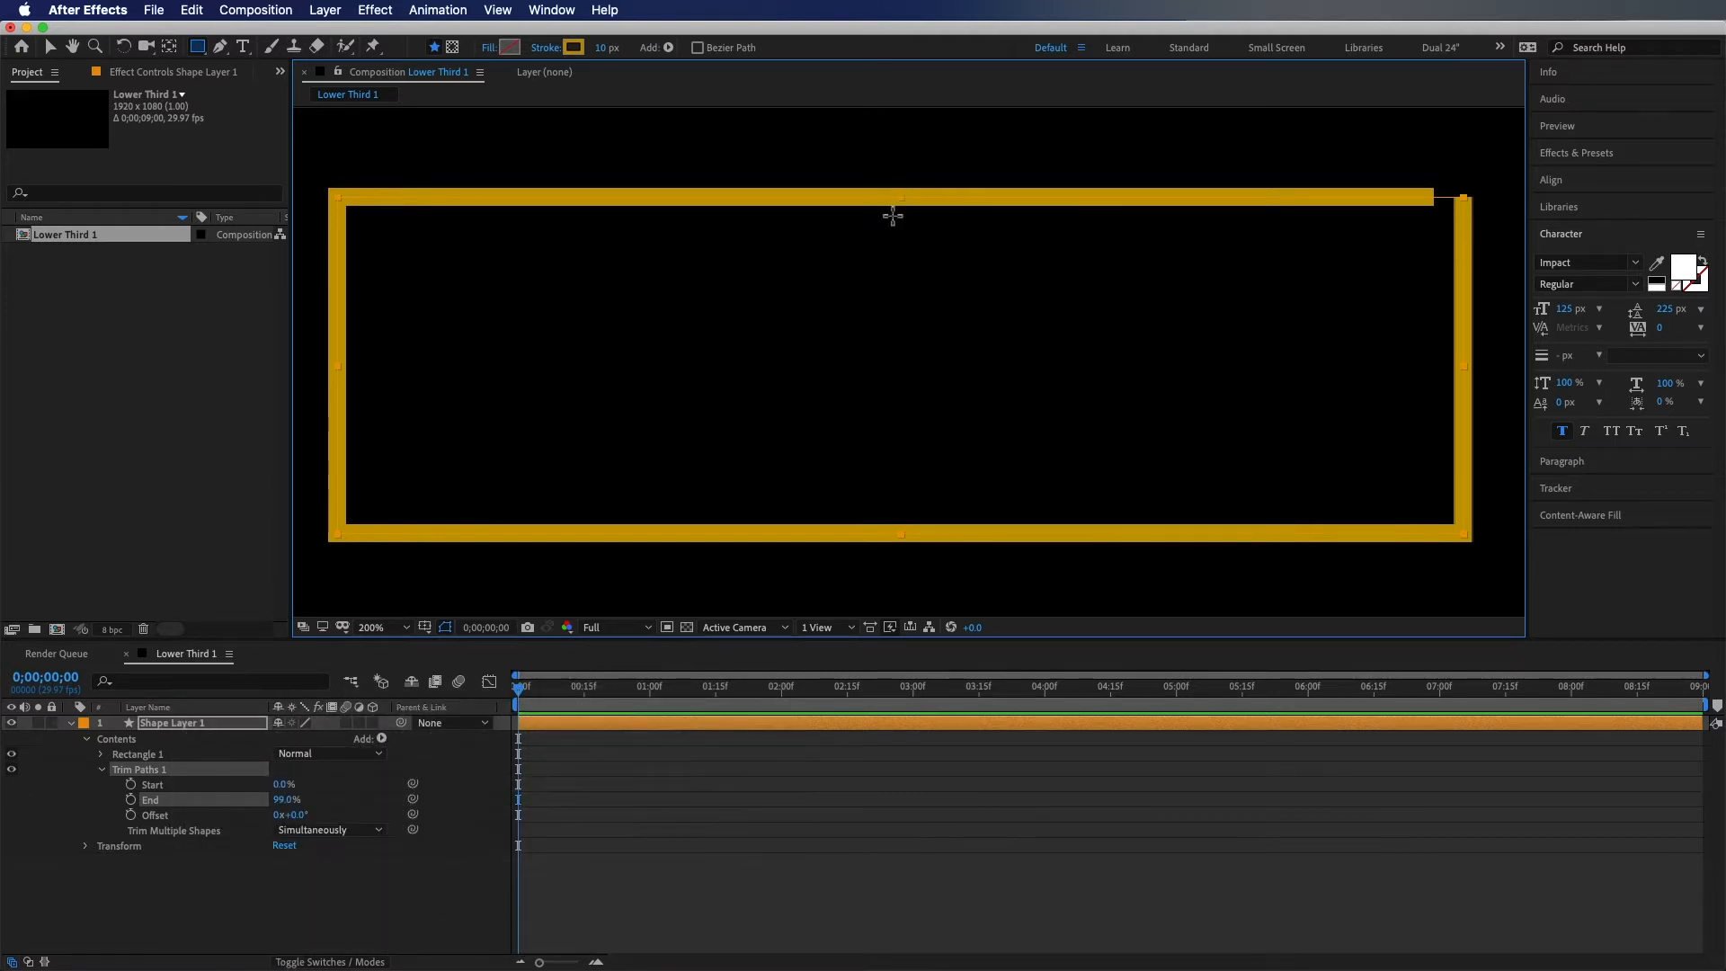
{"action": "key", "text": "v"}
{"action": "left_click_drag", "start_coordinate": [290, 814], "coordinate": [255, 827]}
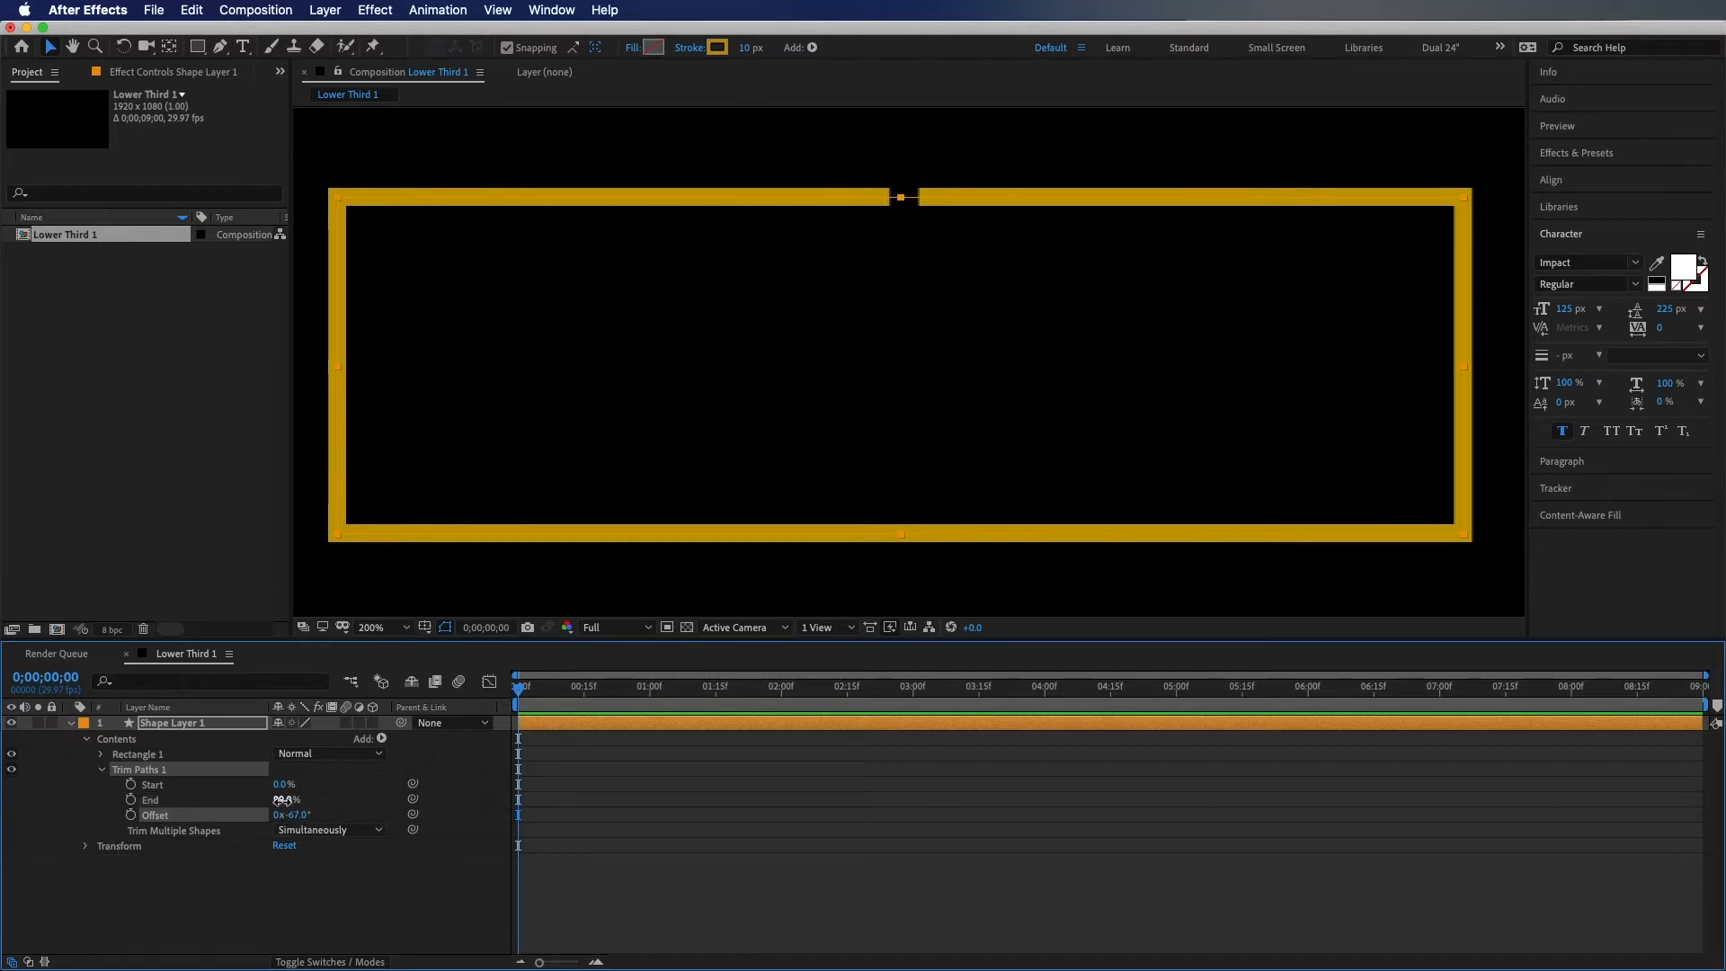
{"action": "left_click_drag", "start_coordinate": [282, 799], "coordinate": [293, 799]}
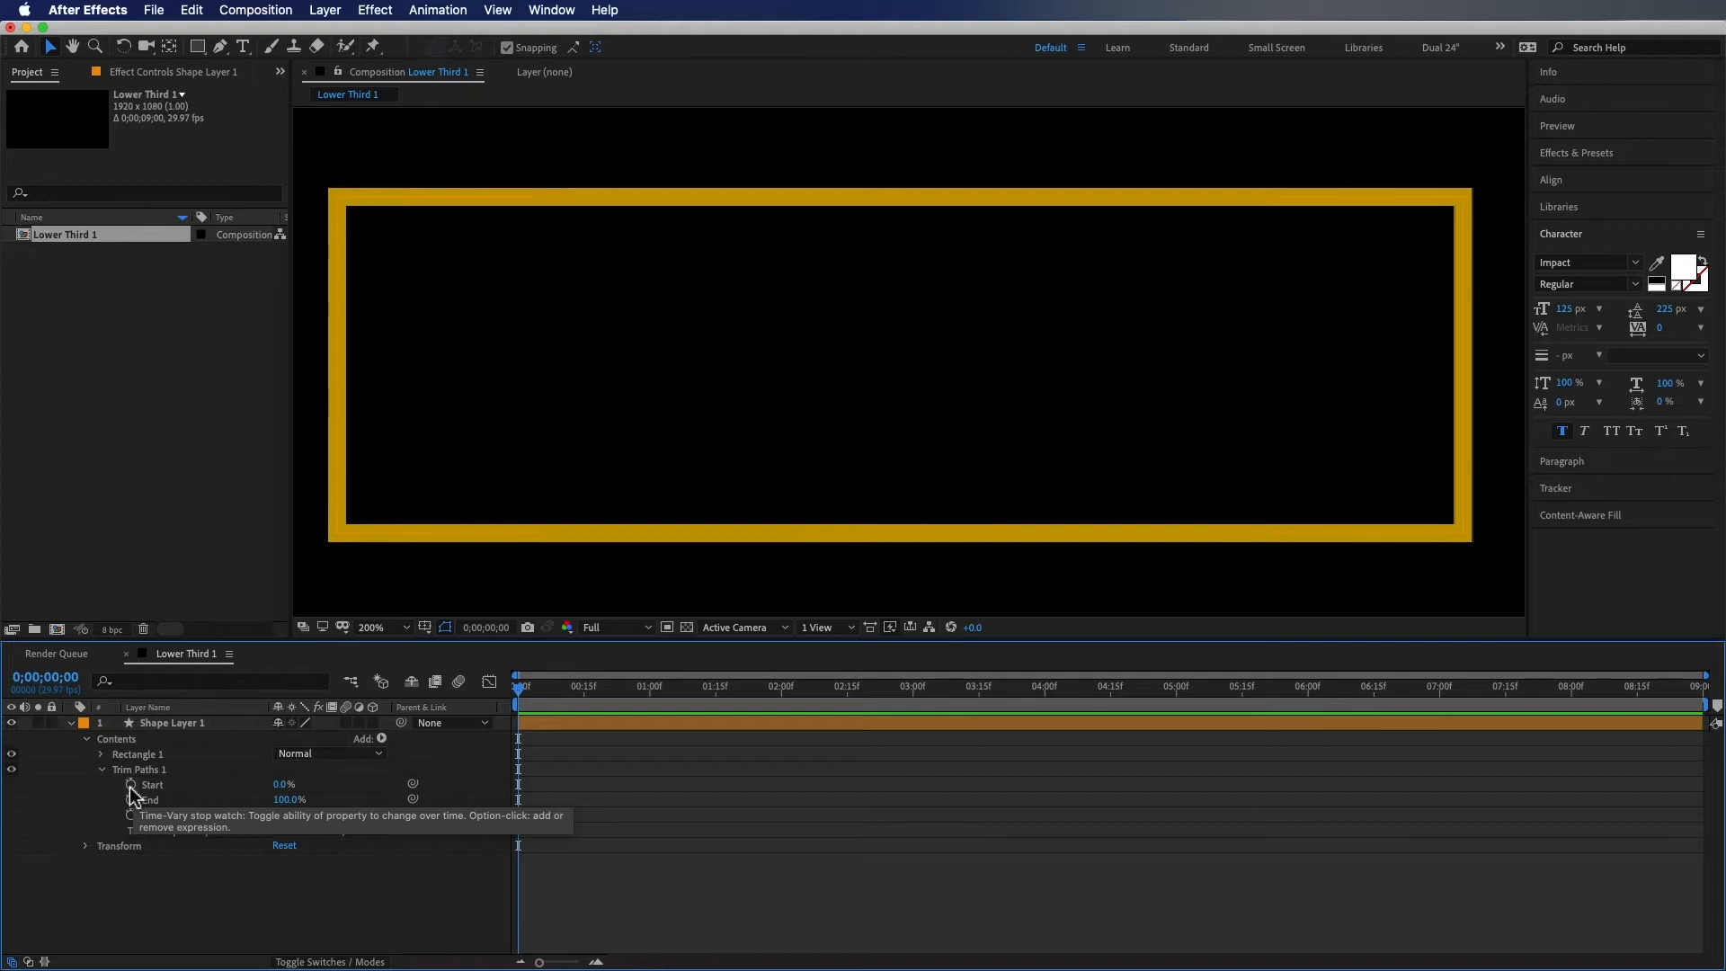
Enable keyframing for the Trim Paths Start and End, and place both keyframes at about 1 second
{"action": "left_click", "coordinate": [131, 785]}
{"action": "left_click", "coordinate": [131, 799]}
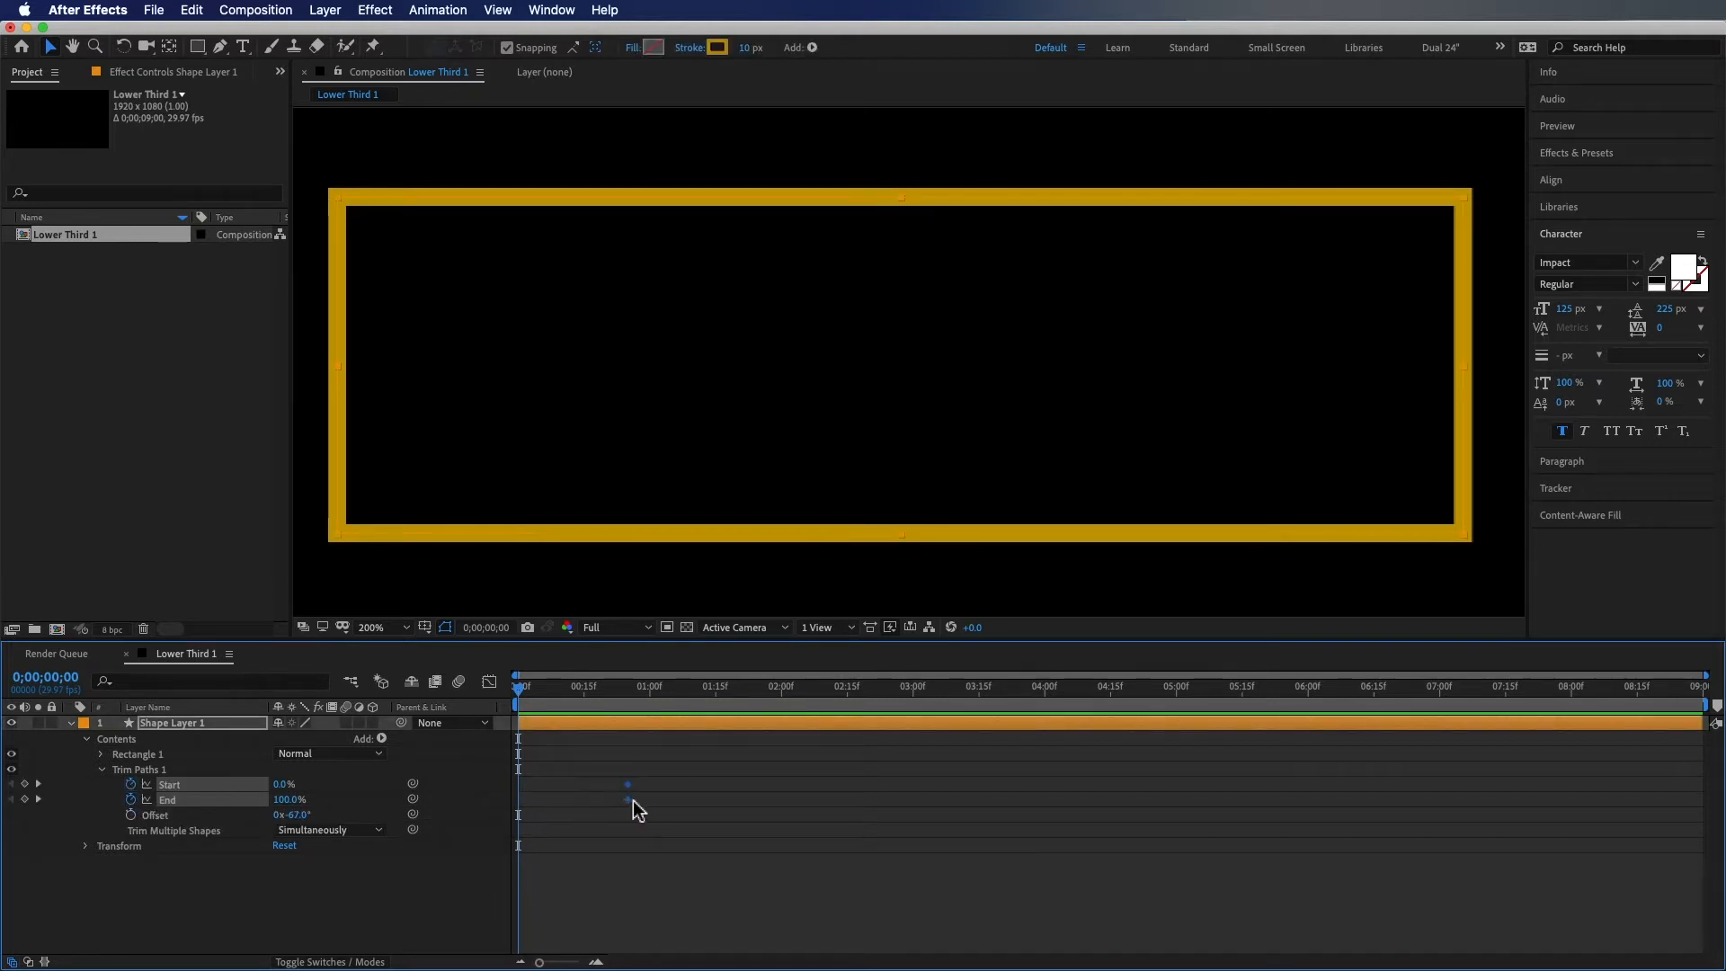
{"action": "left_click_drag", "start_coordinate": [632, 800], "coordinate": [653, 800]}
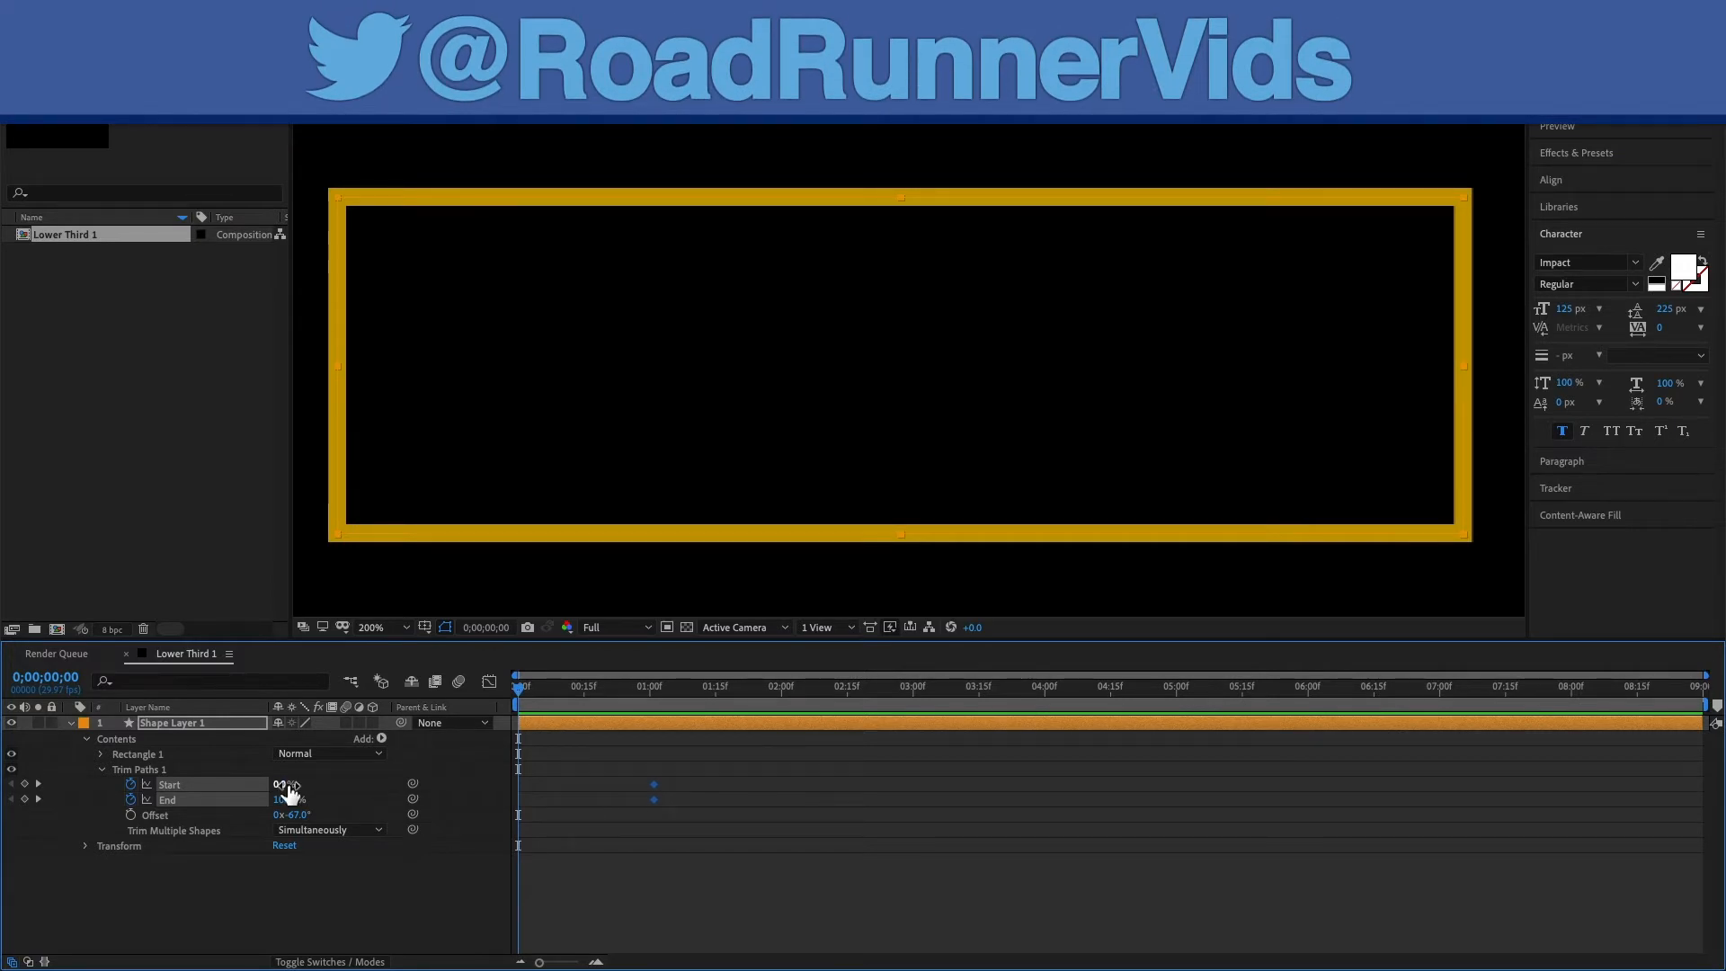
Keyframe Start and End at 50% on the first frame and apply Easy Ease to all four Trim Paths keyframes
{"action": "type", "text": "50"}
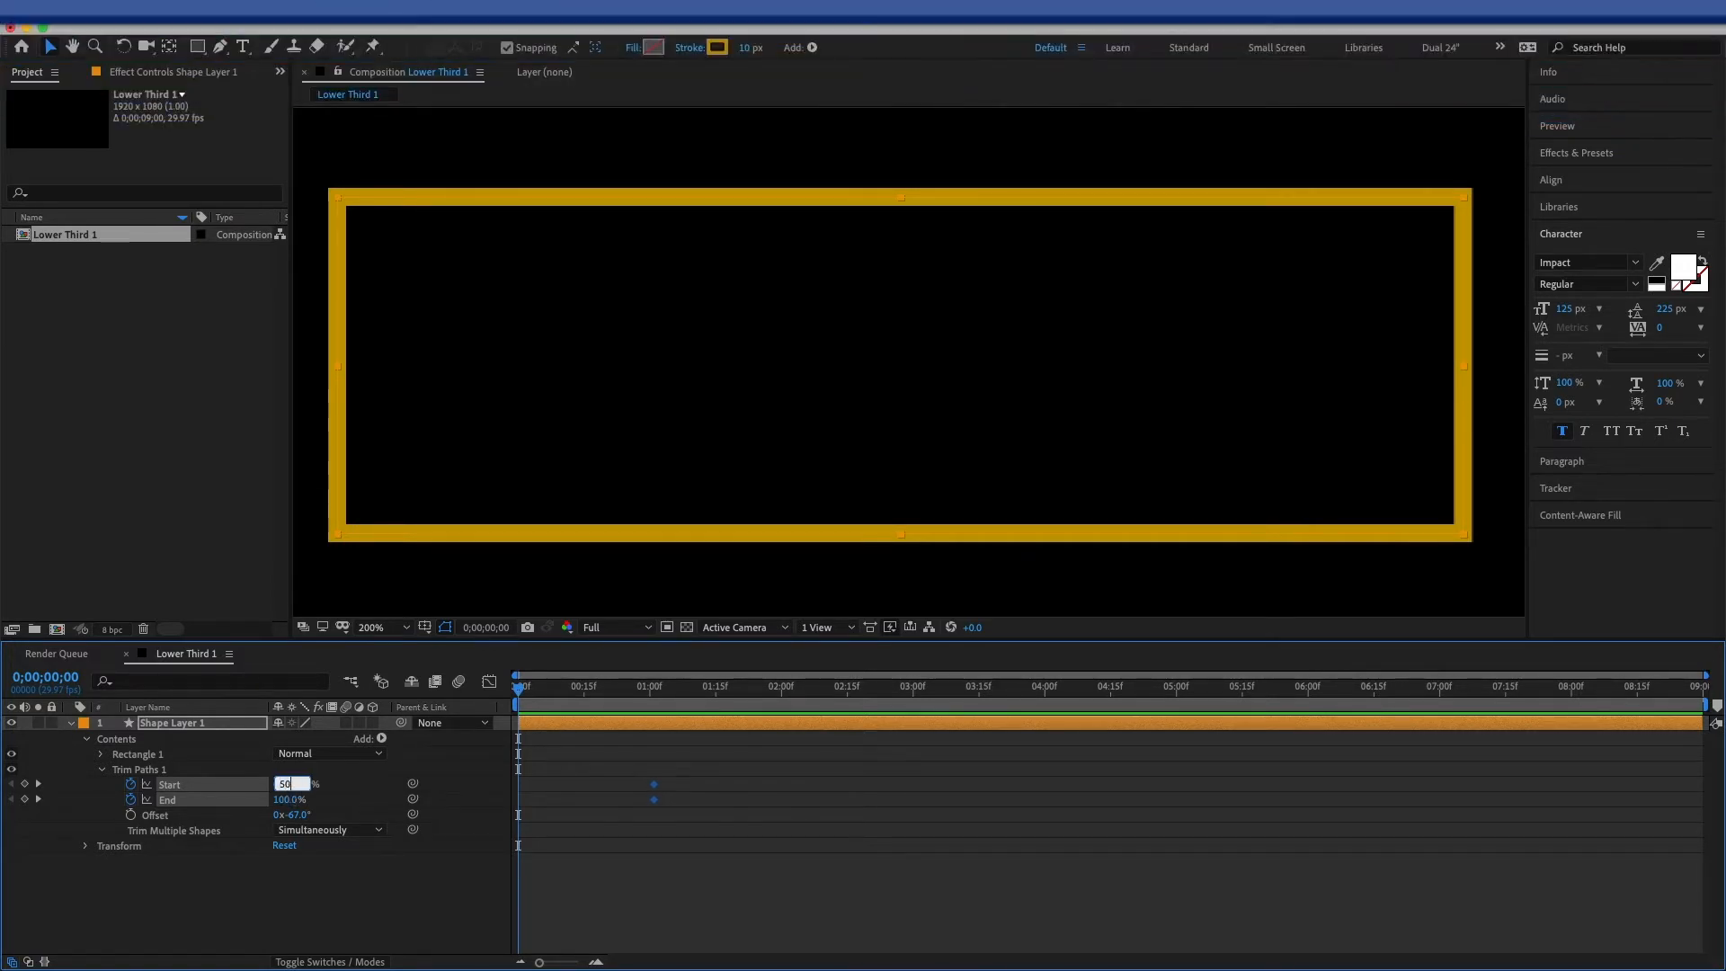
{"action": "key", "text": "Tab"}
{"action": "type", "text": "50"}
{"action": "key", "text": "Return"}
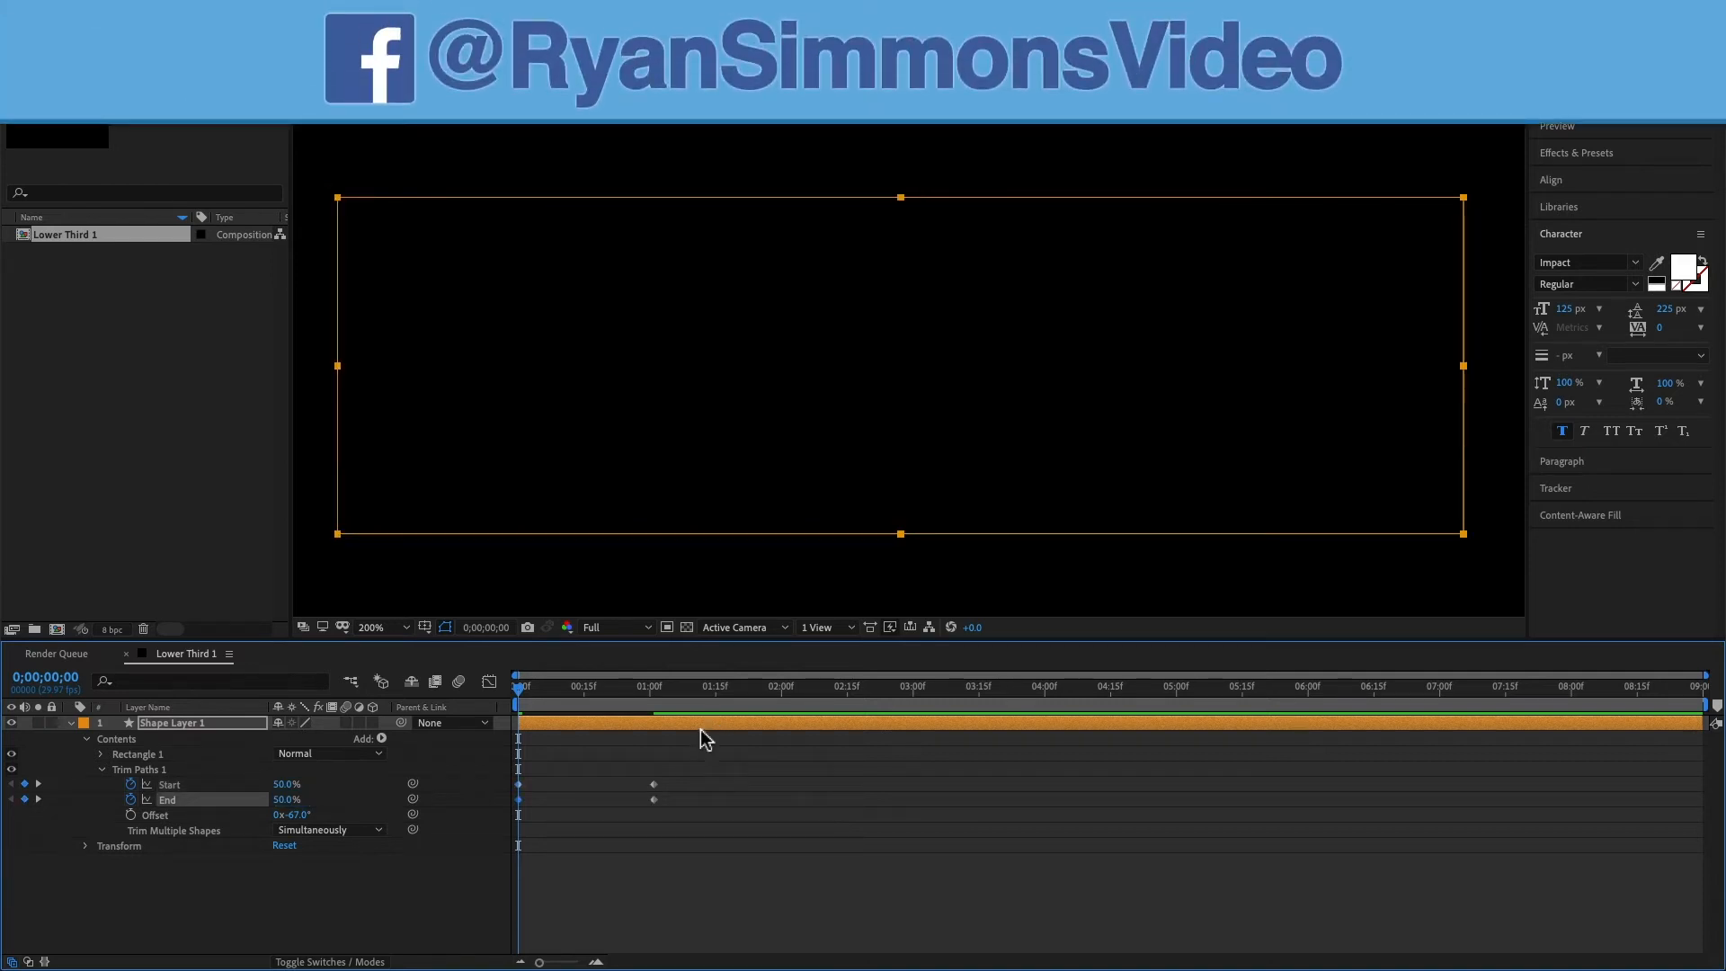
{"action": "left_click_drag", "start_coordinate": [735, 745], "coordinate": [476, 834]}
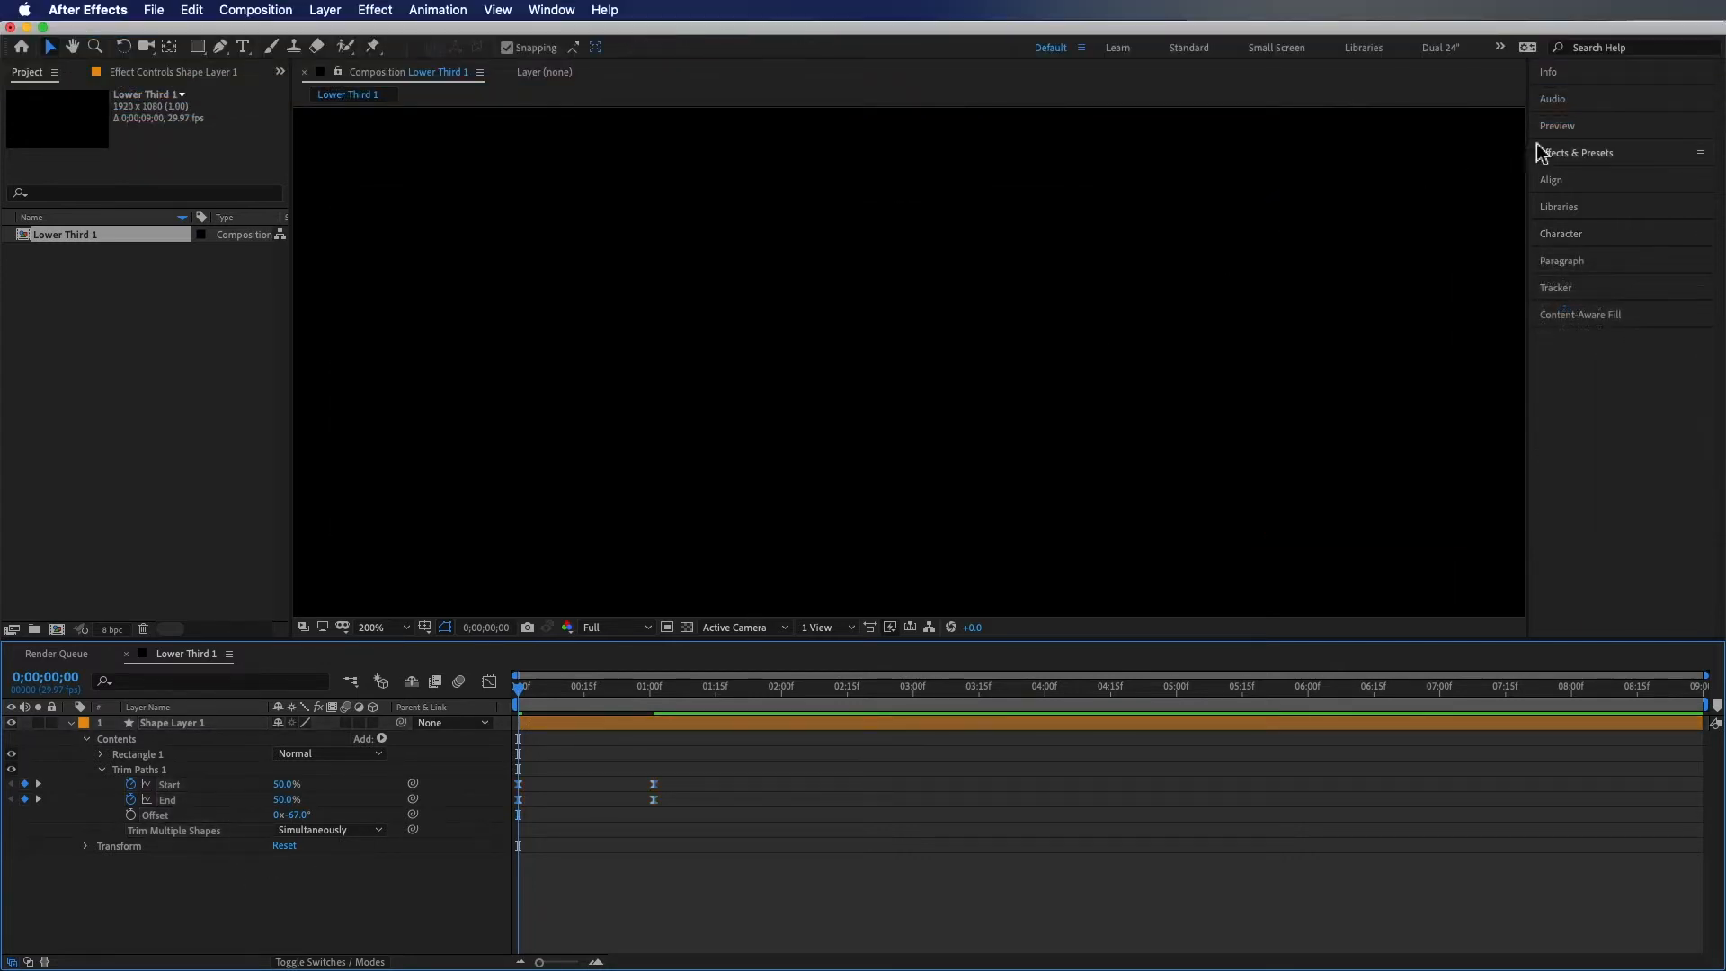
Apply the Stylize Glow effect to Shape Layer 1 and check it at frame 28
{"action": "left_click", "coordinate": [1573, 153]}
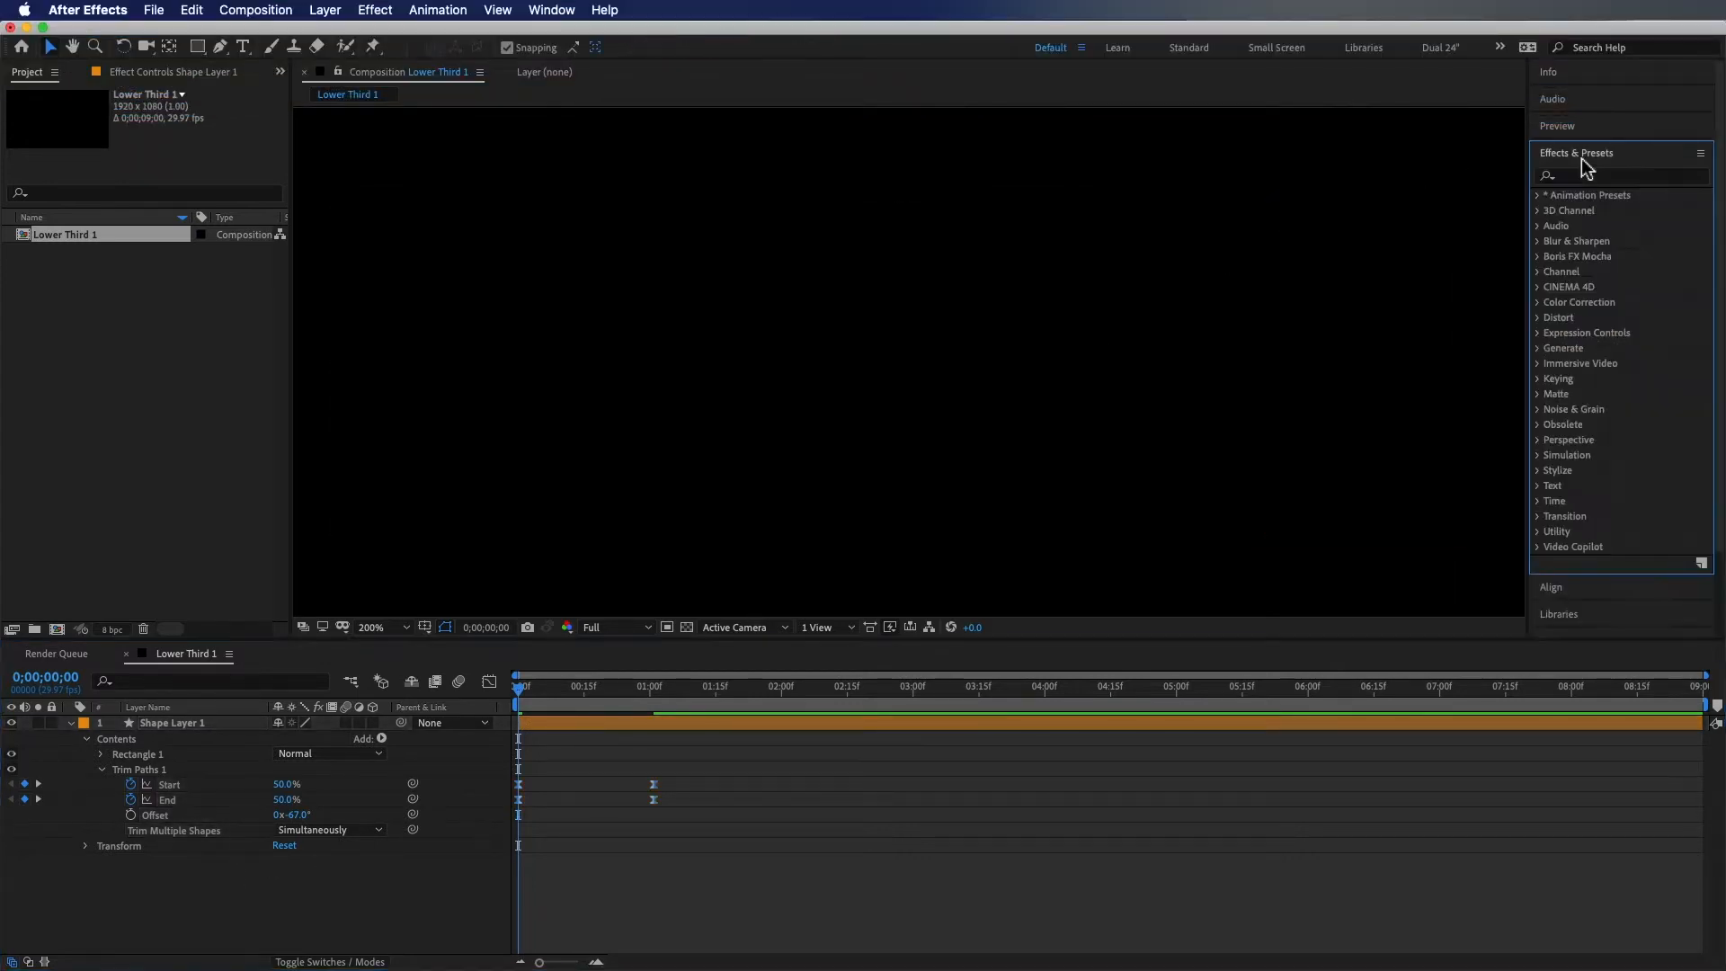
{"action": "left_click", "coordinate": [1579, 177]}
{"action": "type", "text": "glow"}
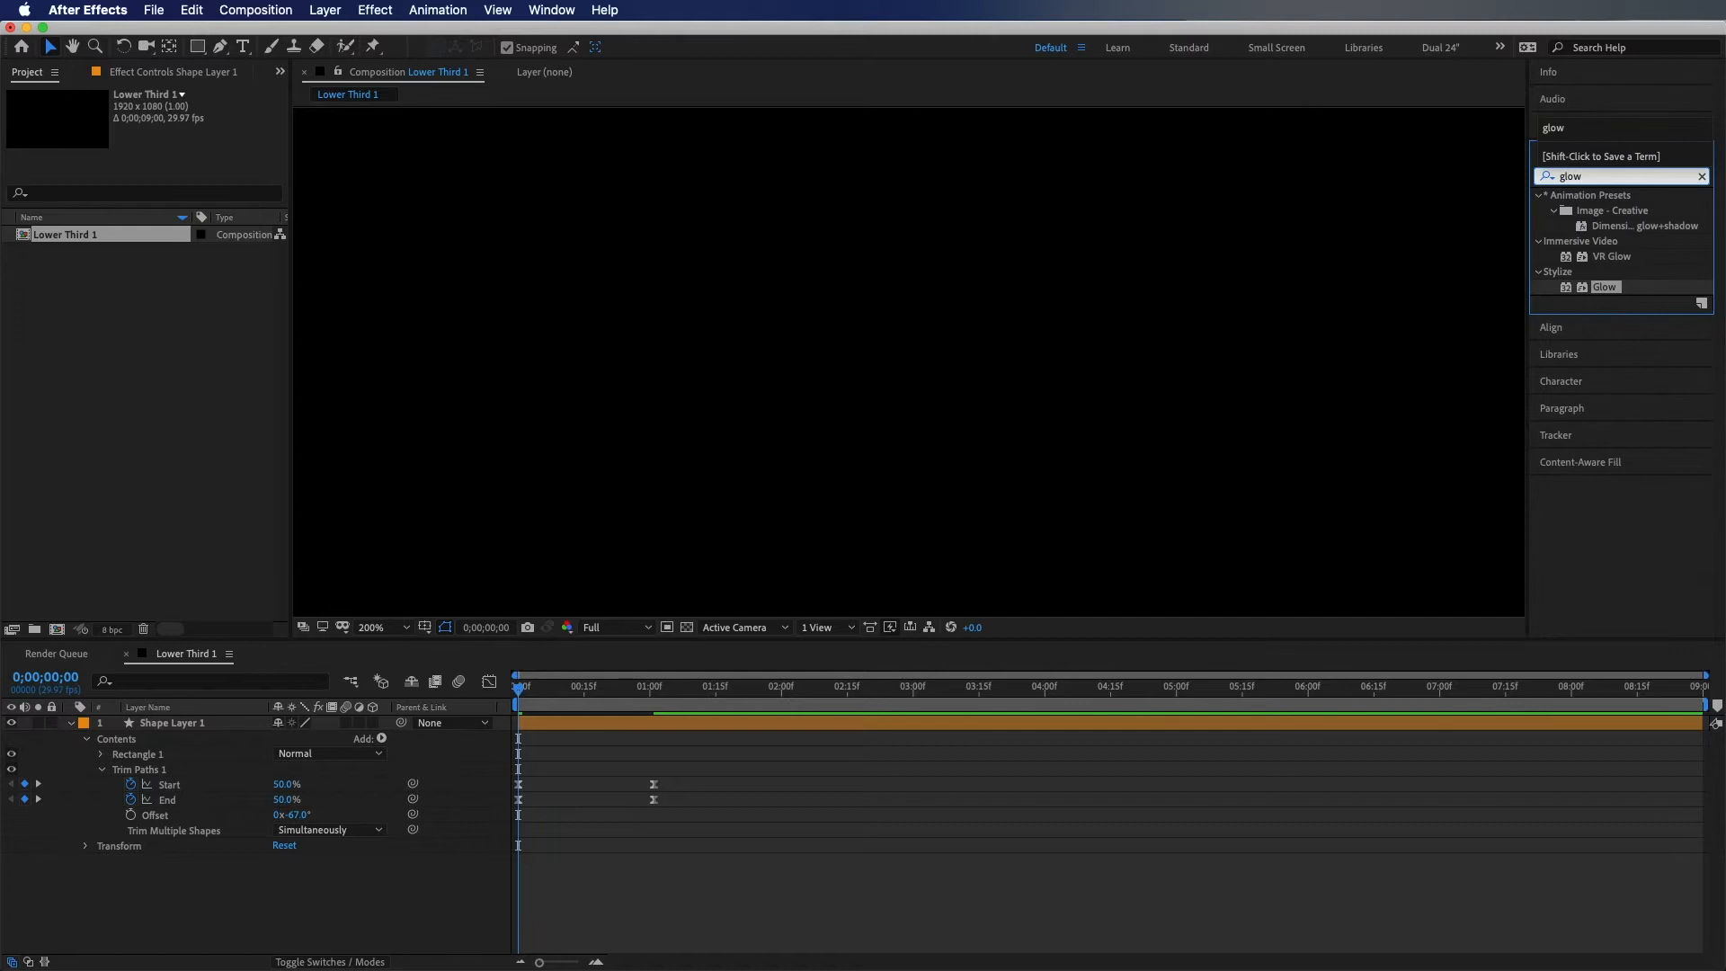
{"action": "left_click_drag", "start_coordinate": [1599, 286], "coordinate": [158, 724]}
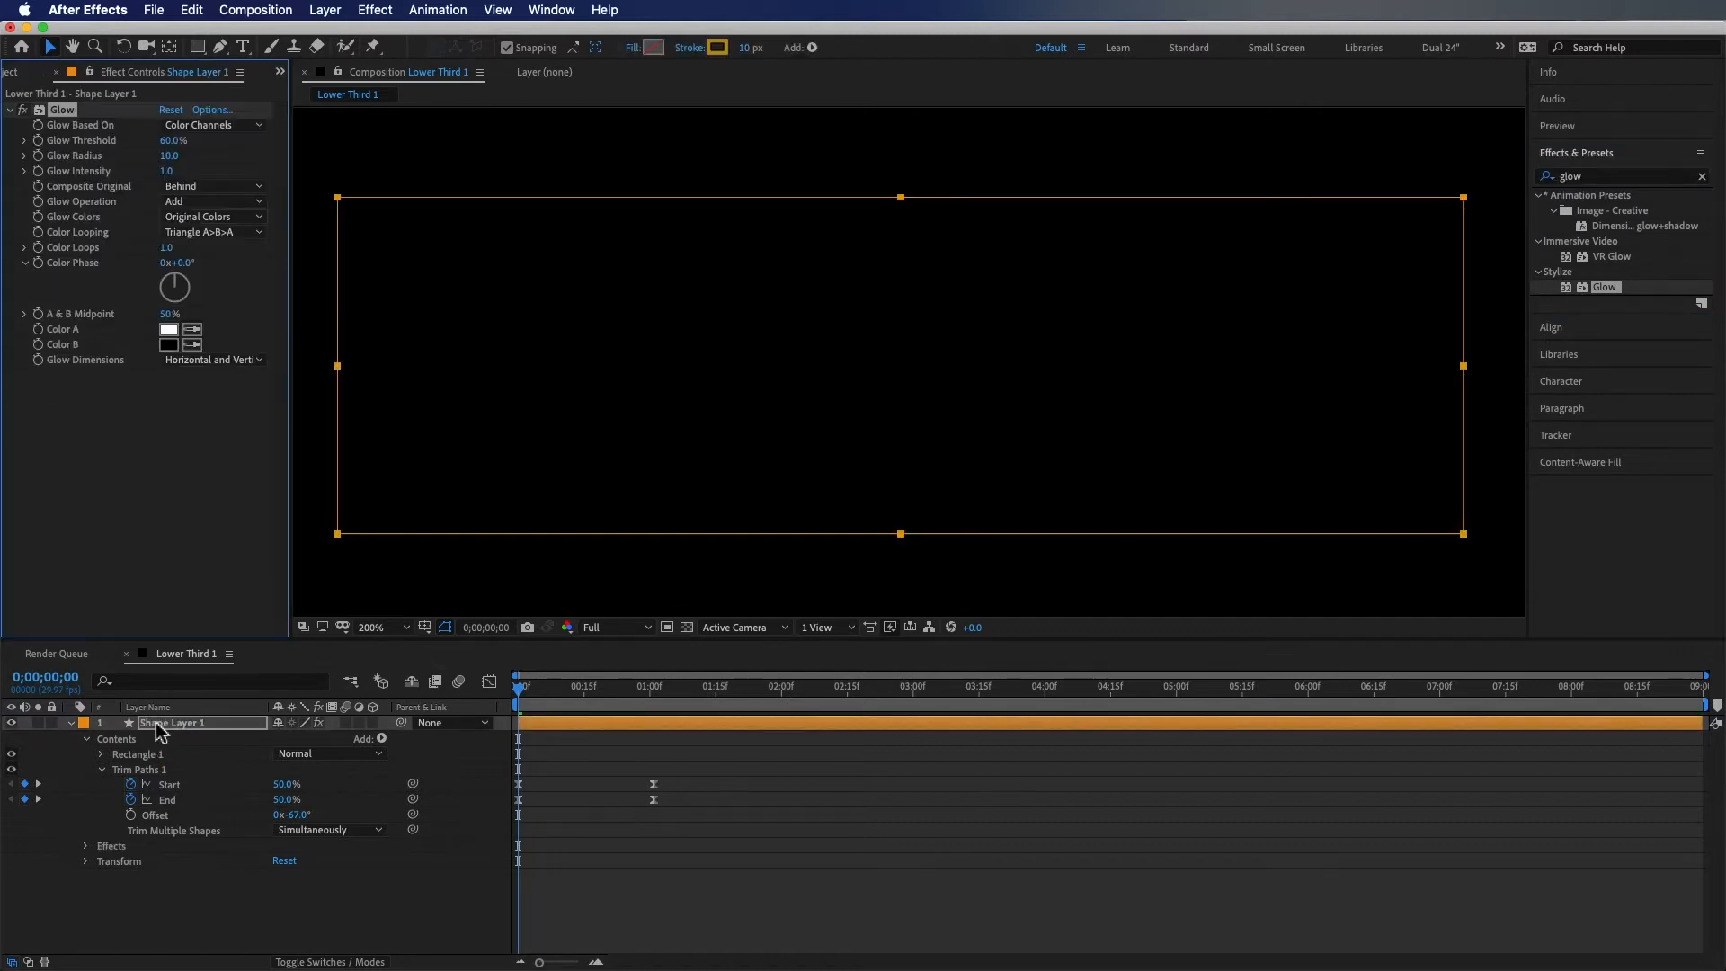
{"action": "left_click", "coordinate": [642, 692]}
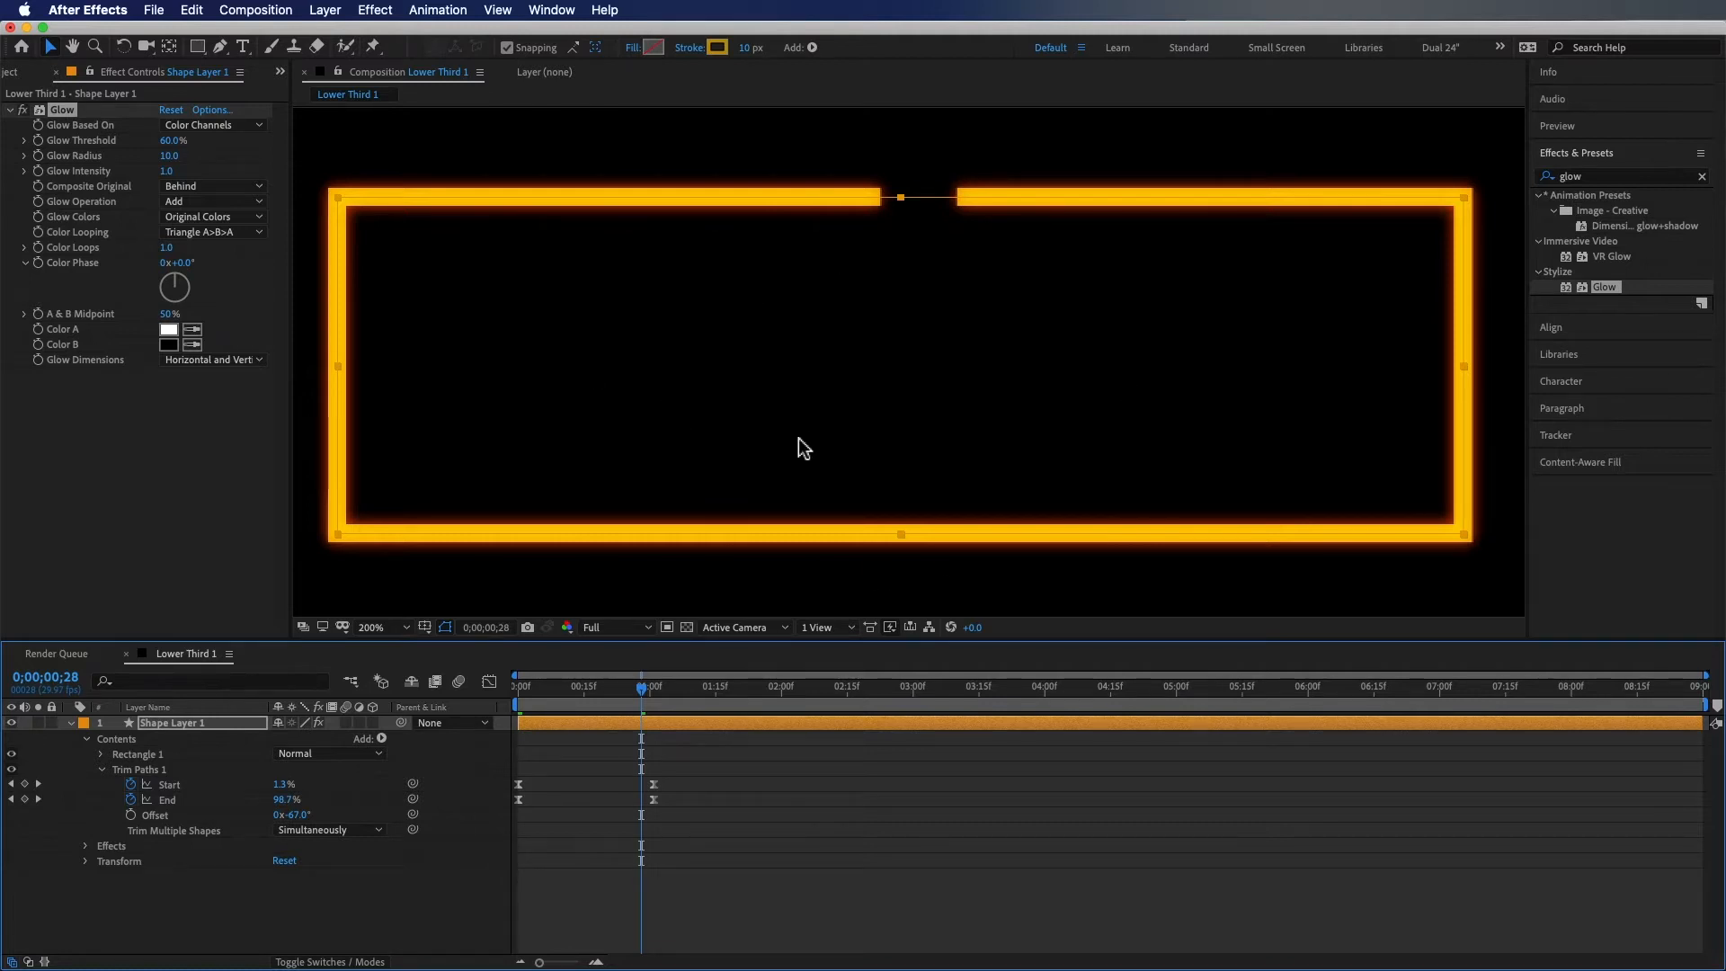
Duplicate Shape Layer 1 and make the copy start at frame 5 of the composition
{"action": "key", "text": "Home"}
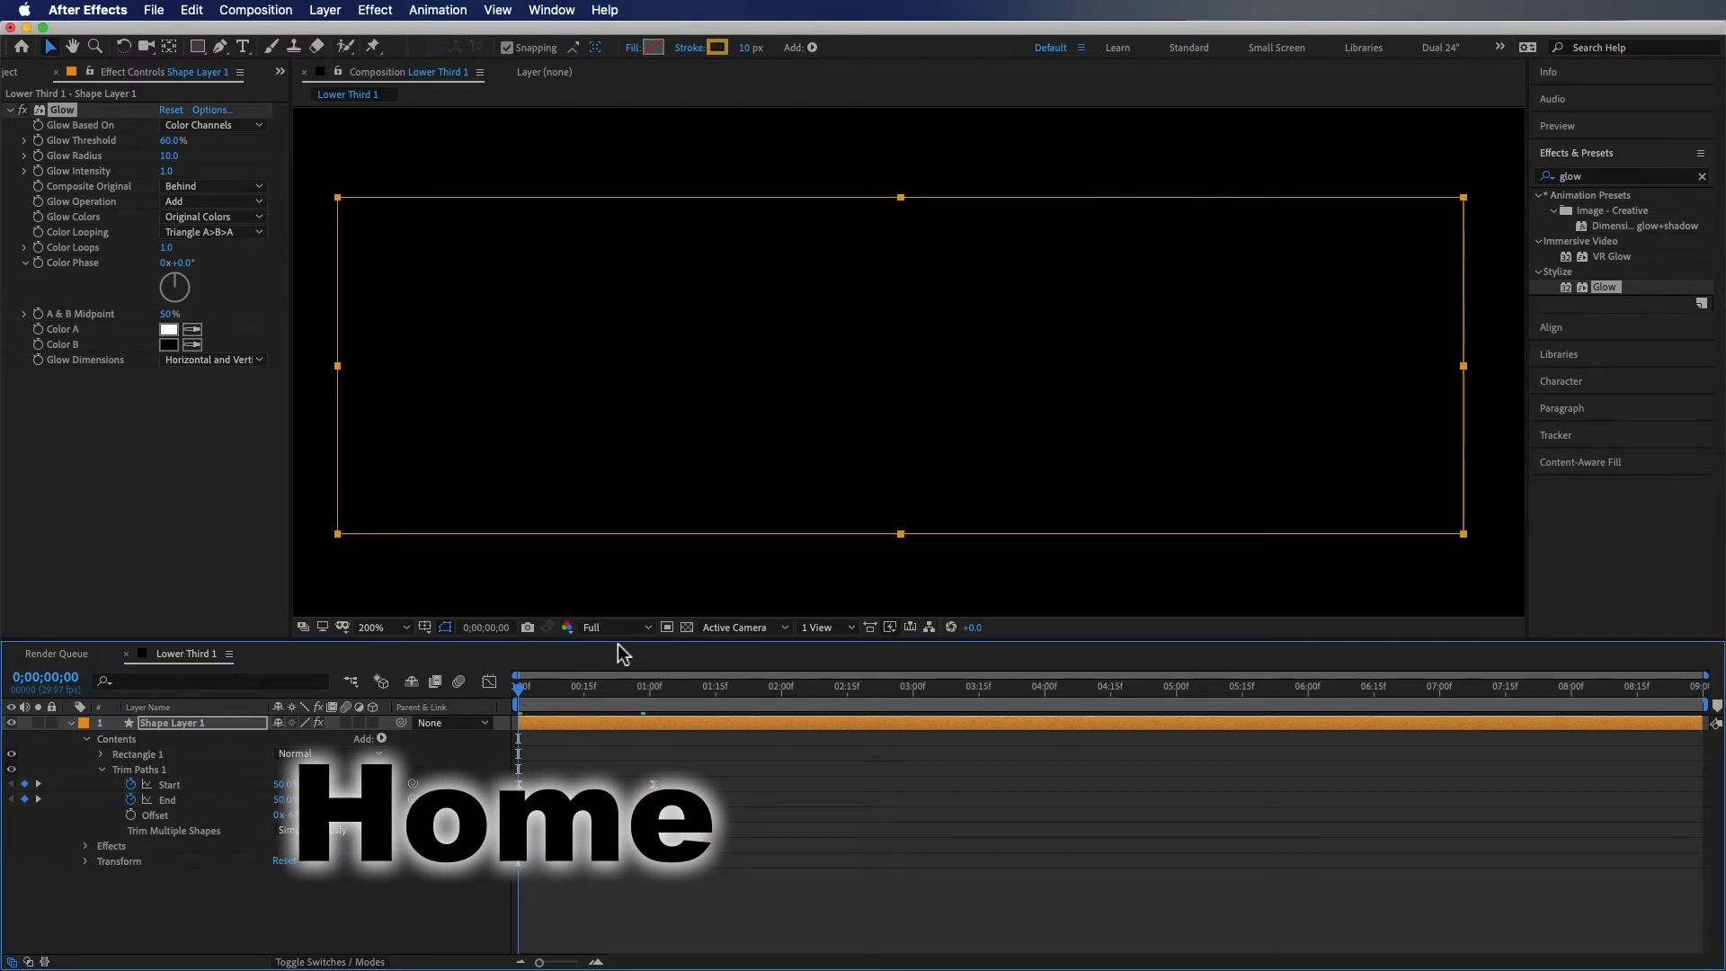
{"action": "key", "text": "Page_Down"}
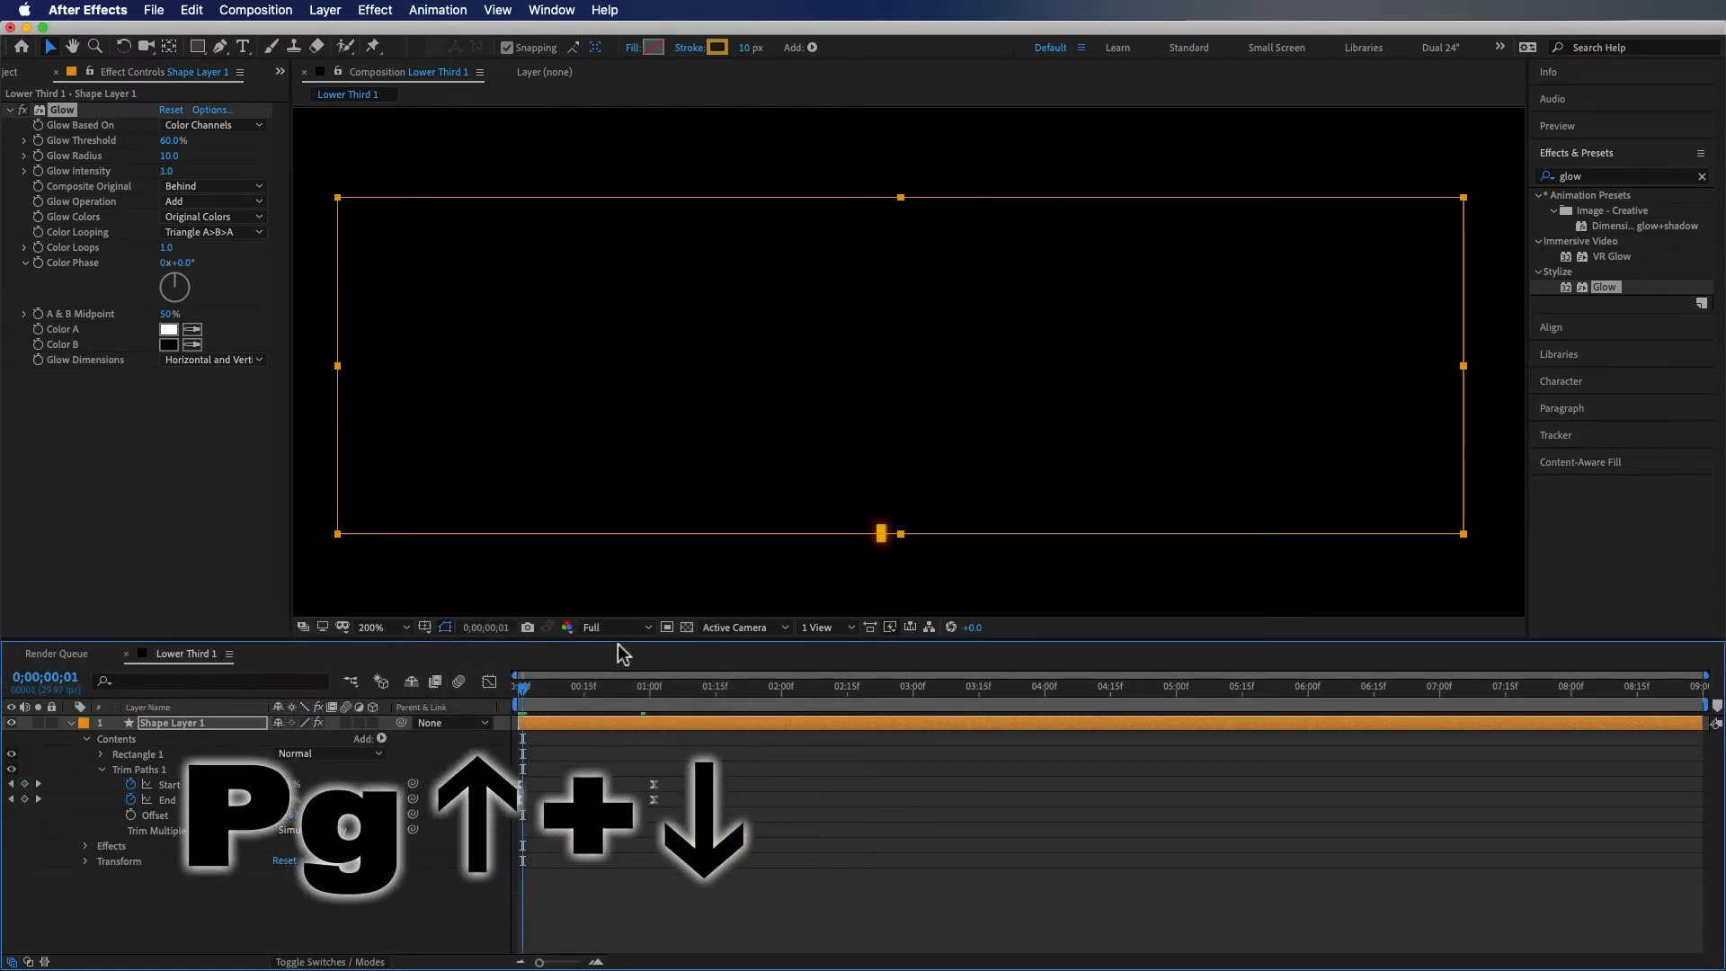
{"action": "key", "text": "Page_Down"}
{"action": "key", "text": "Page_Down"}
{"action": "key", "text": "Page_Down"}
{"action": "key", "text": "Page_Down"}
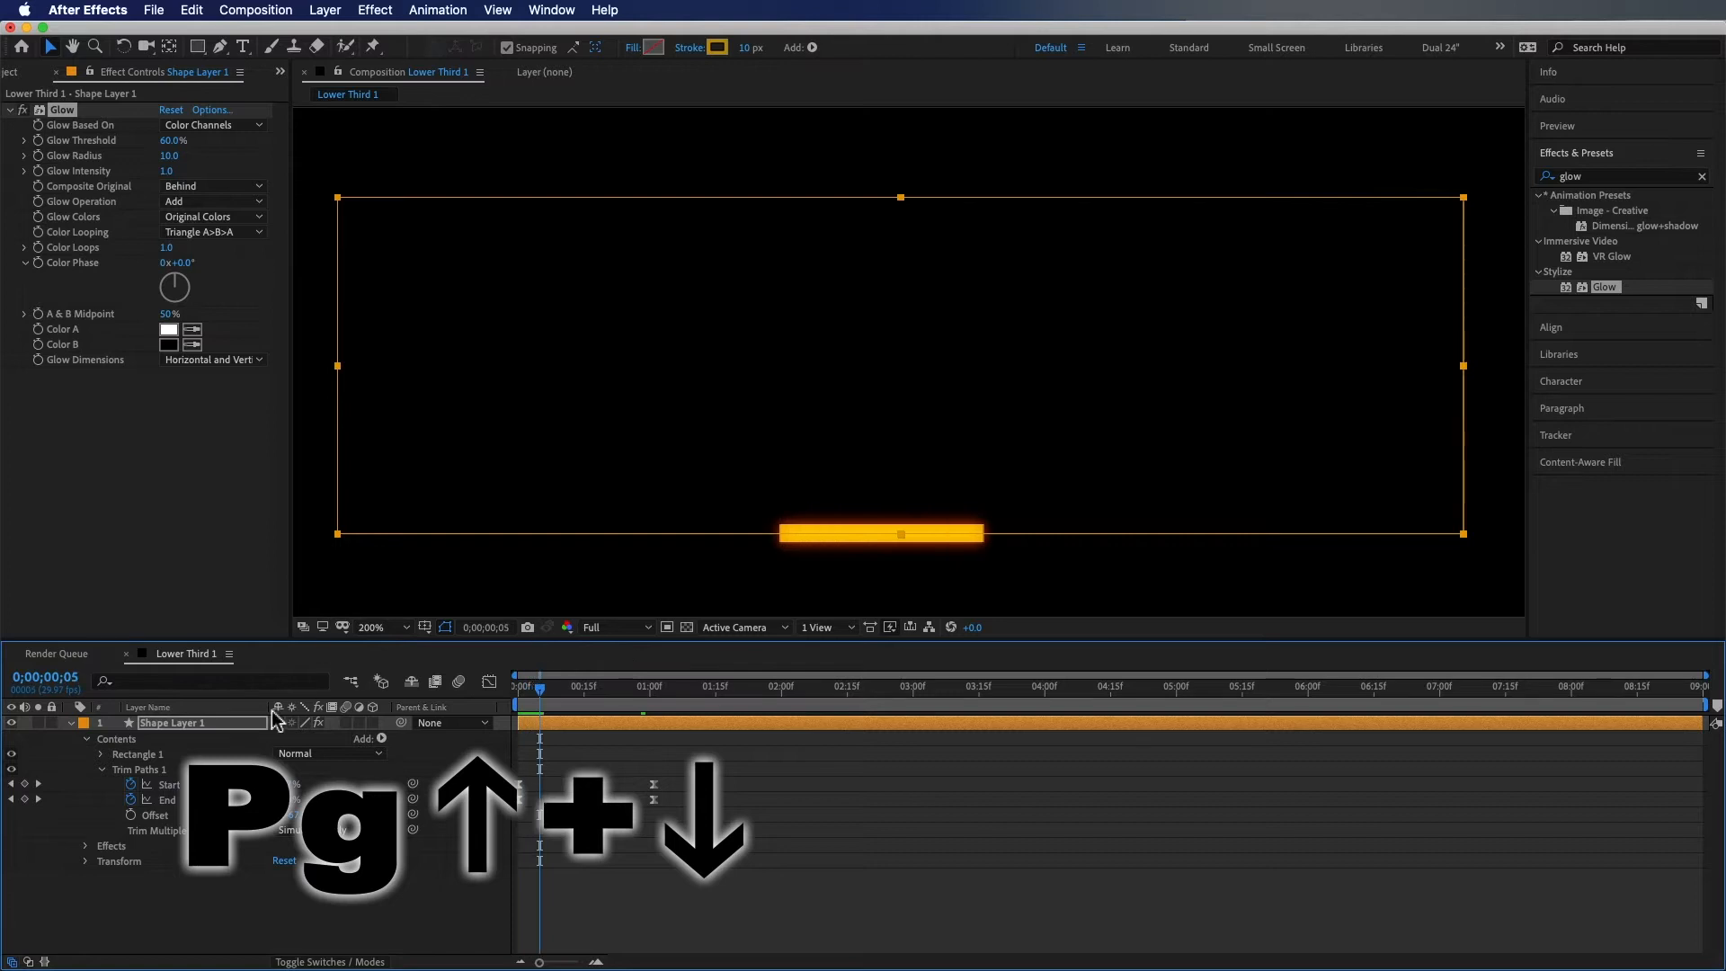
{"action": "left_click", "coordinate": [229, 724]}
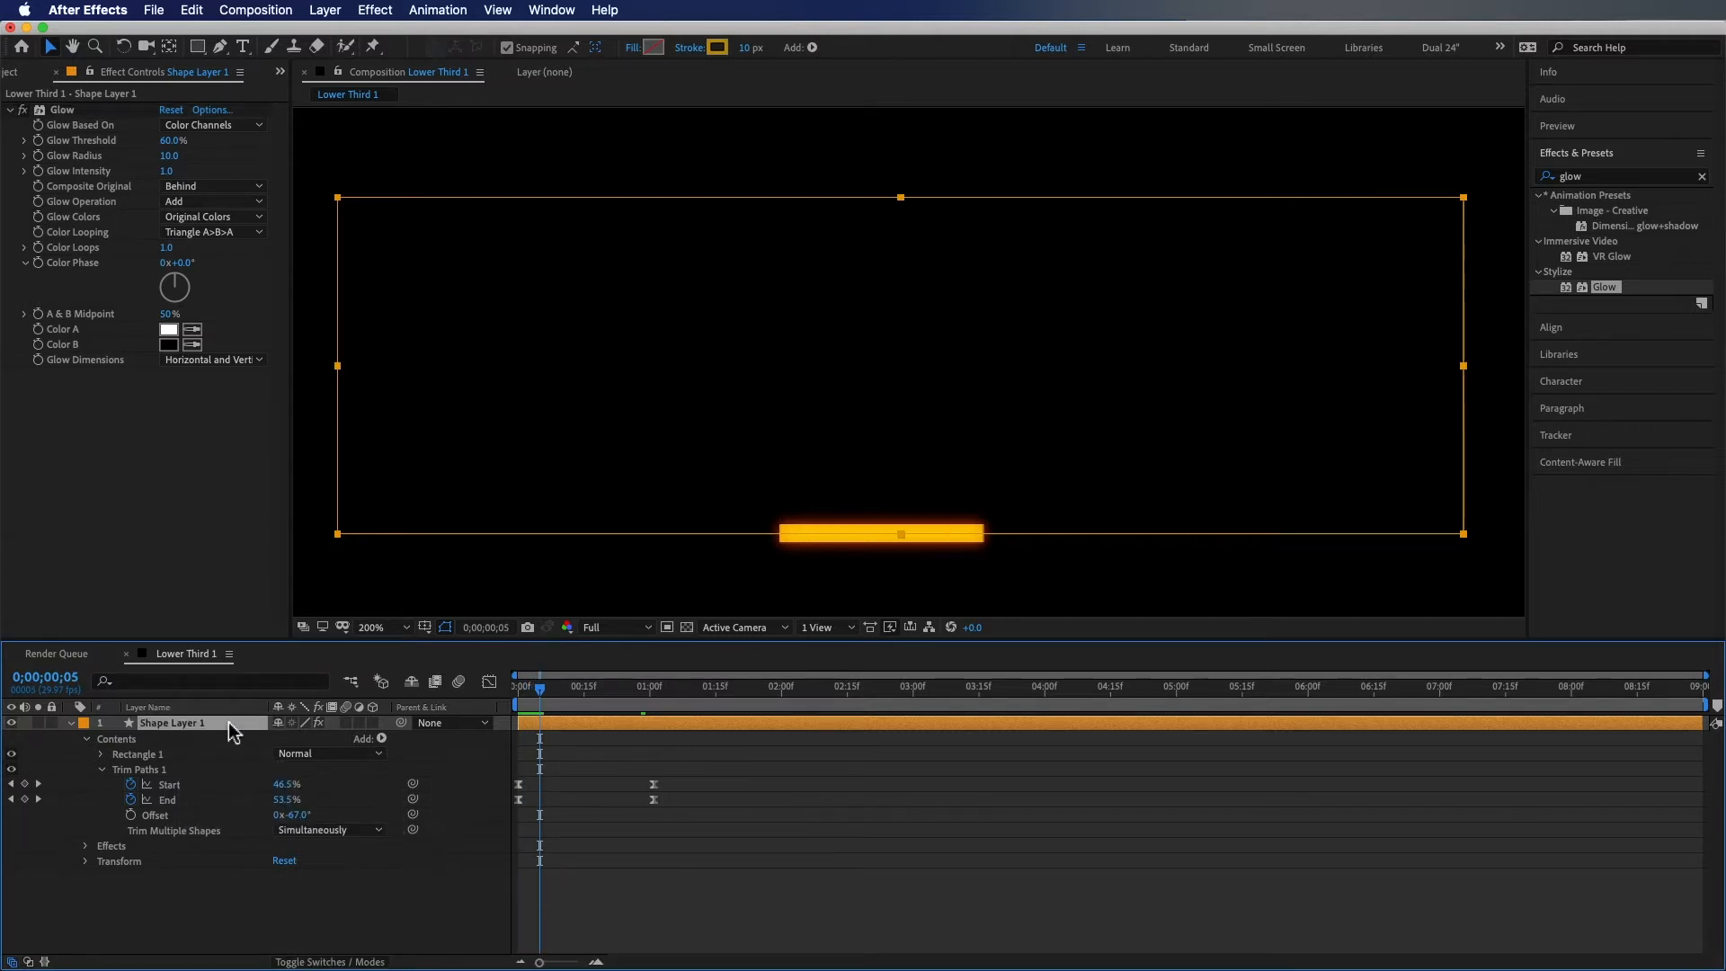
{"action": "key", "text": "super+d"}
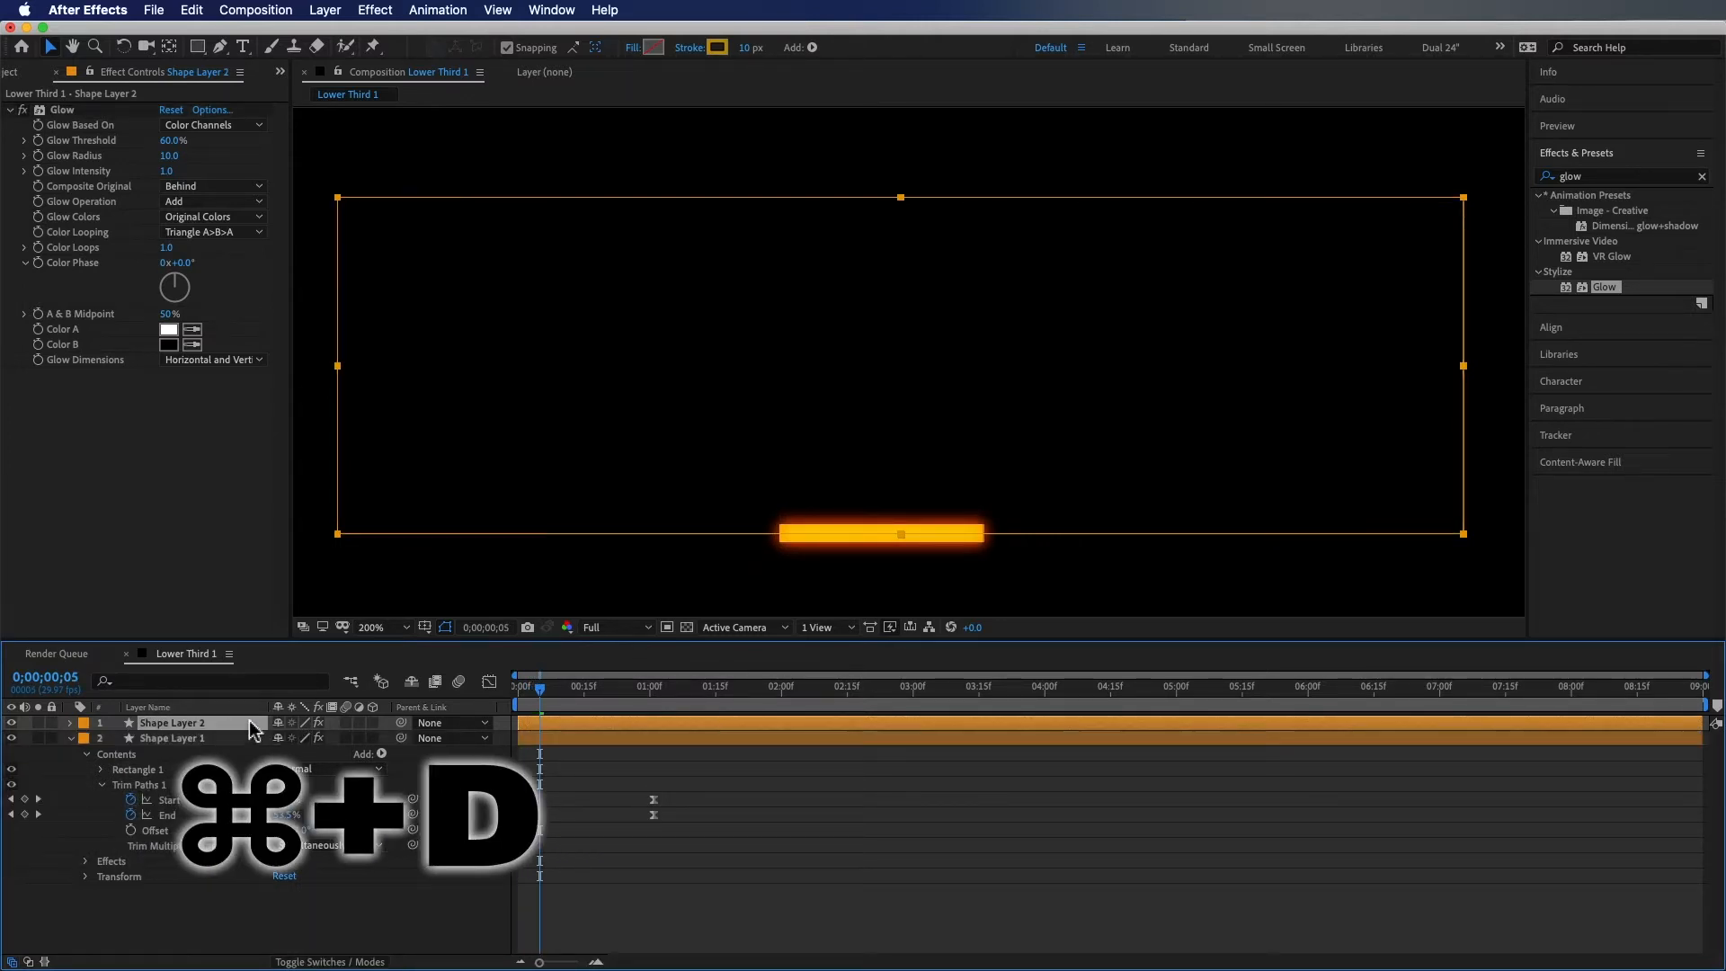
Change Shape Layer 2's stroke colour to blue 0030E8 and give the layer a blue label
{"action": "left_click", "coordinate": [717, 48]}
{"action": "left_click", "coordinate": [935, 243]}
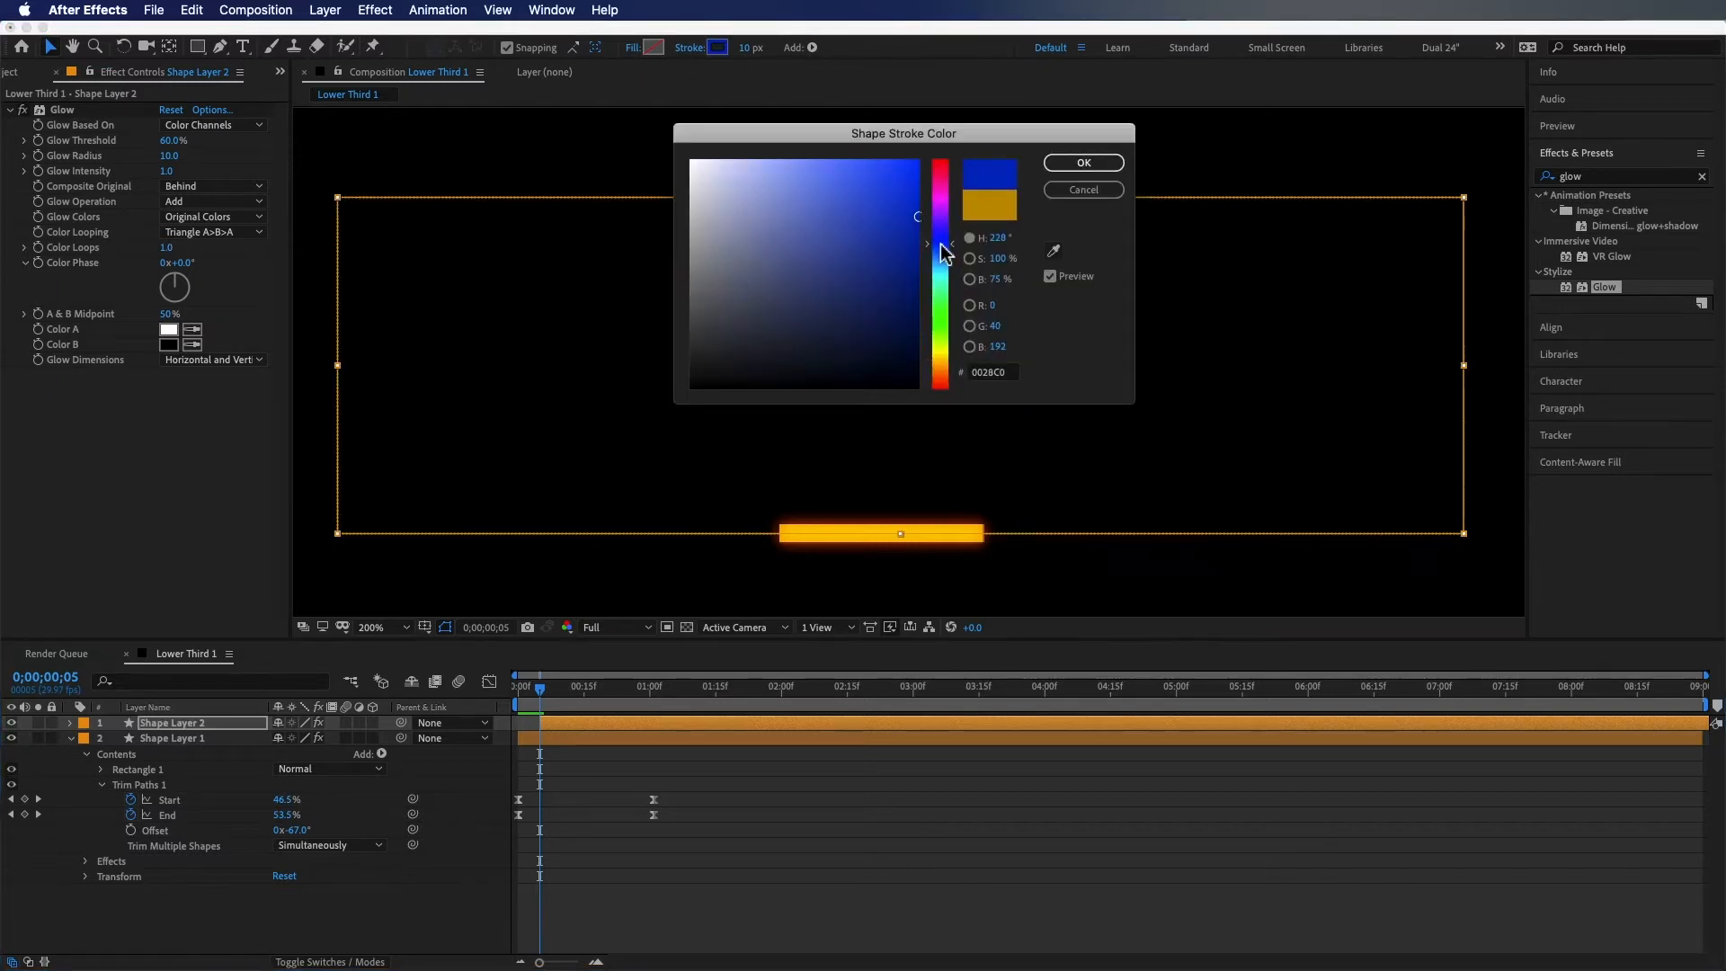
{"action": "left_click", "coordinate": [917, 180]}
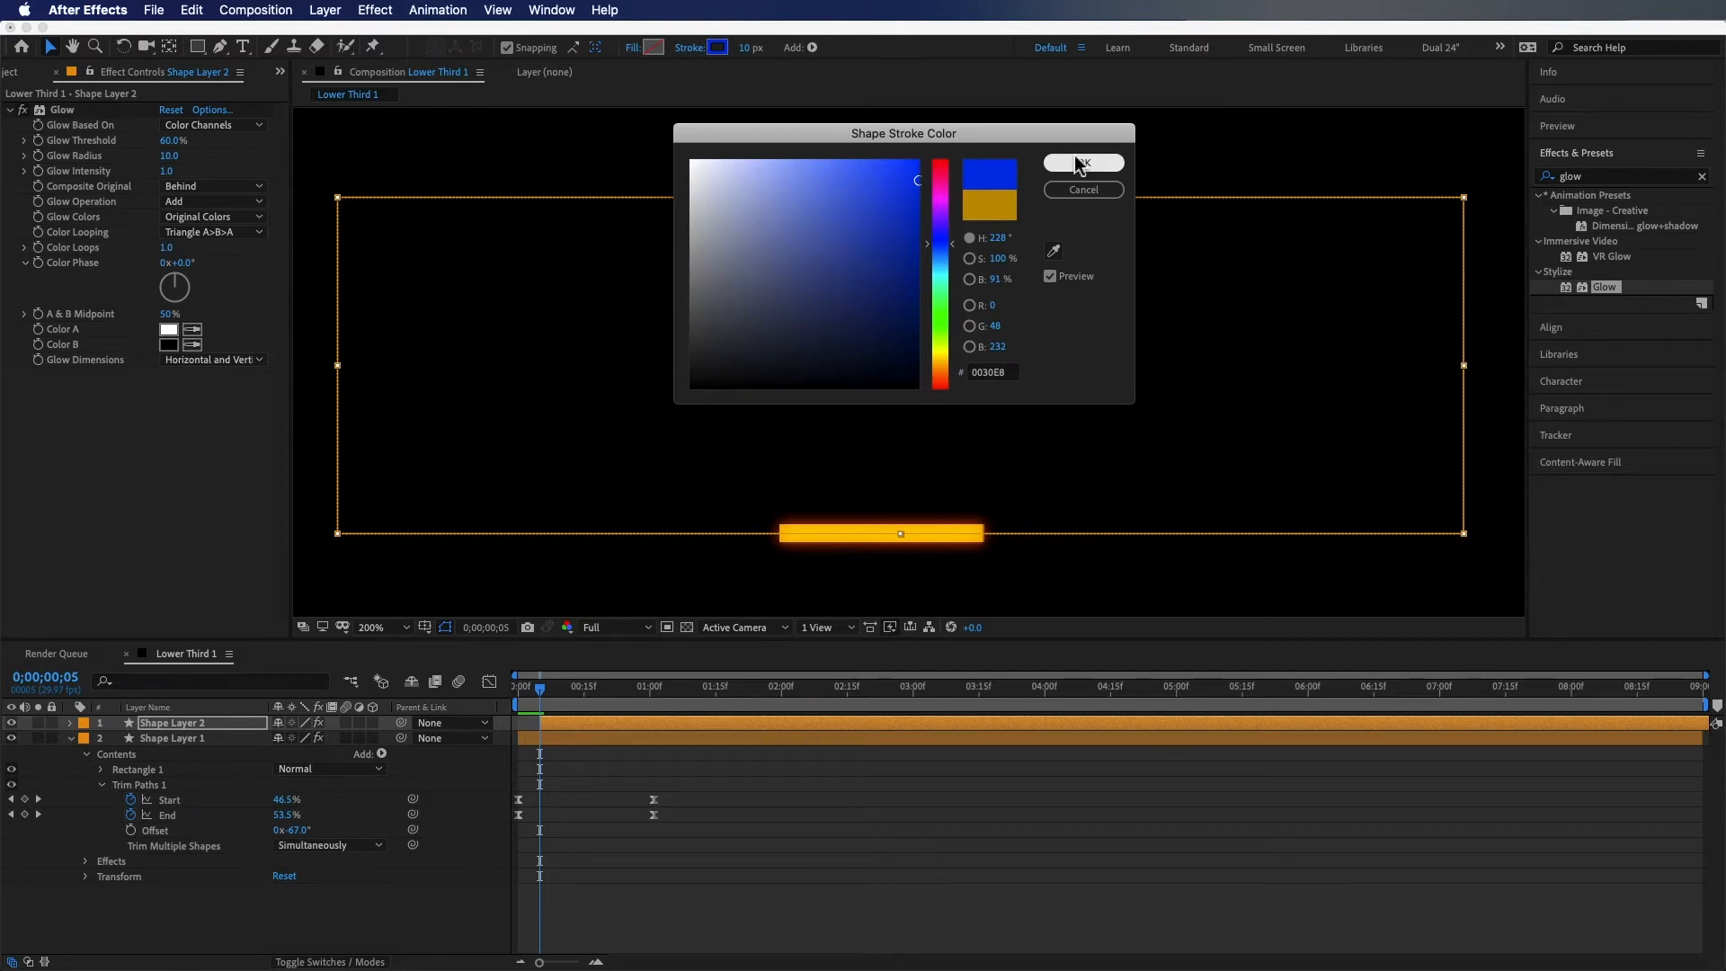
{"action": "left_click", "coordinate": [1081, 163]}
{"action": "mouse_move", "coordinate": [540, 707]}
{"action": "left_mouse_down"}
{"action": "mouse_move", "coordinate": [698, 725]}
{"action": "mouse_move", "coordinate": [607, 727]}
{"action": "left_mouse_up"}
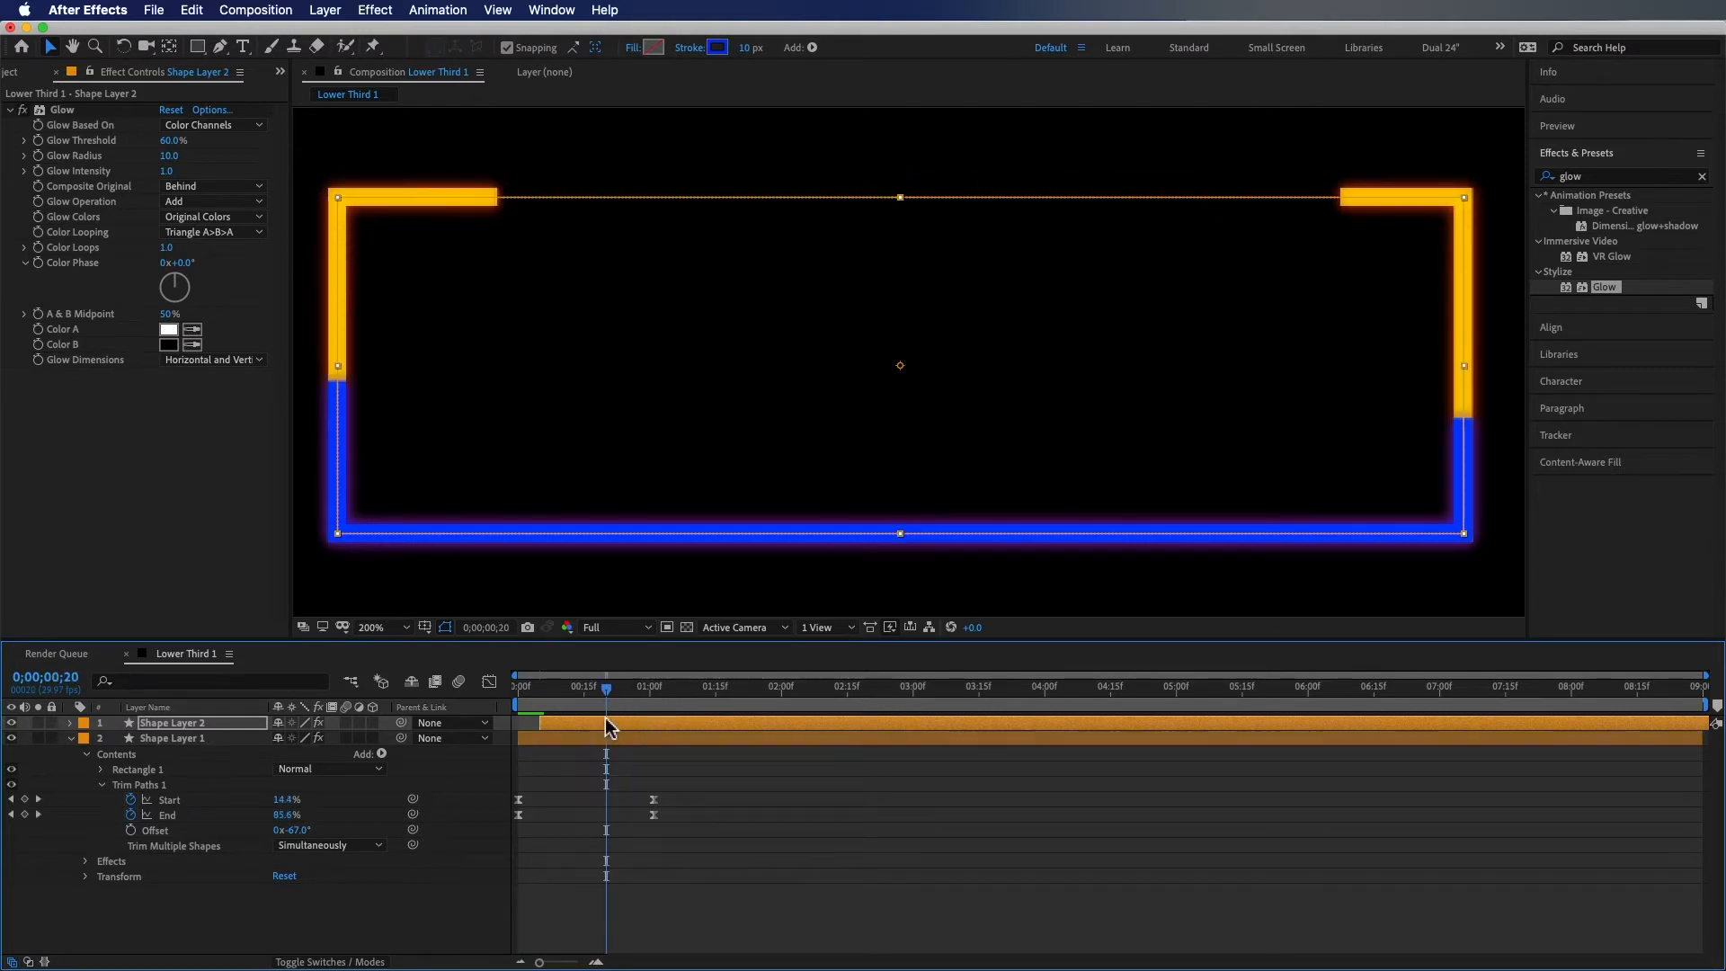
{"action": "left_click", "coordinate": [86, 723]}
{"action": "left_click", "coordinate": [151, 741]}
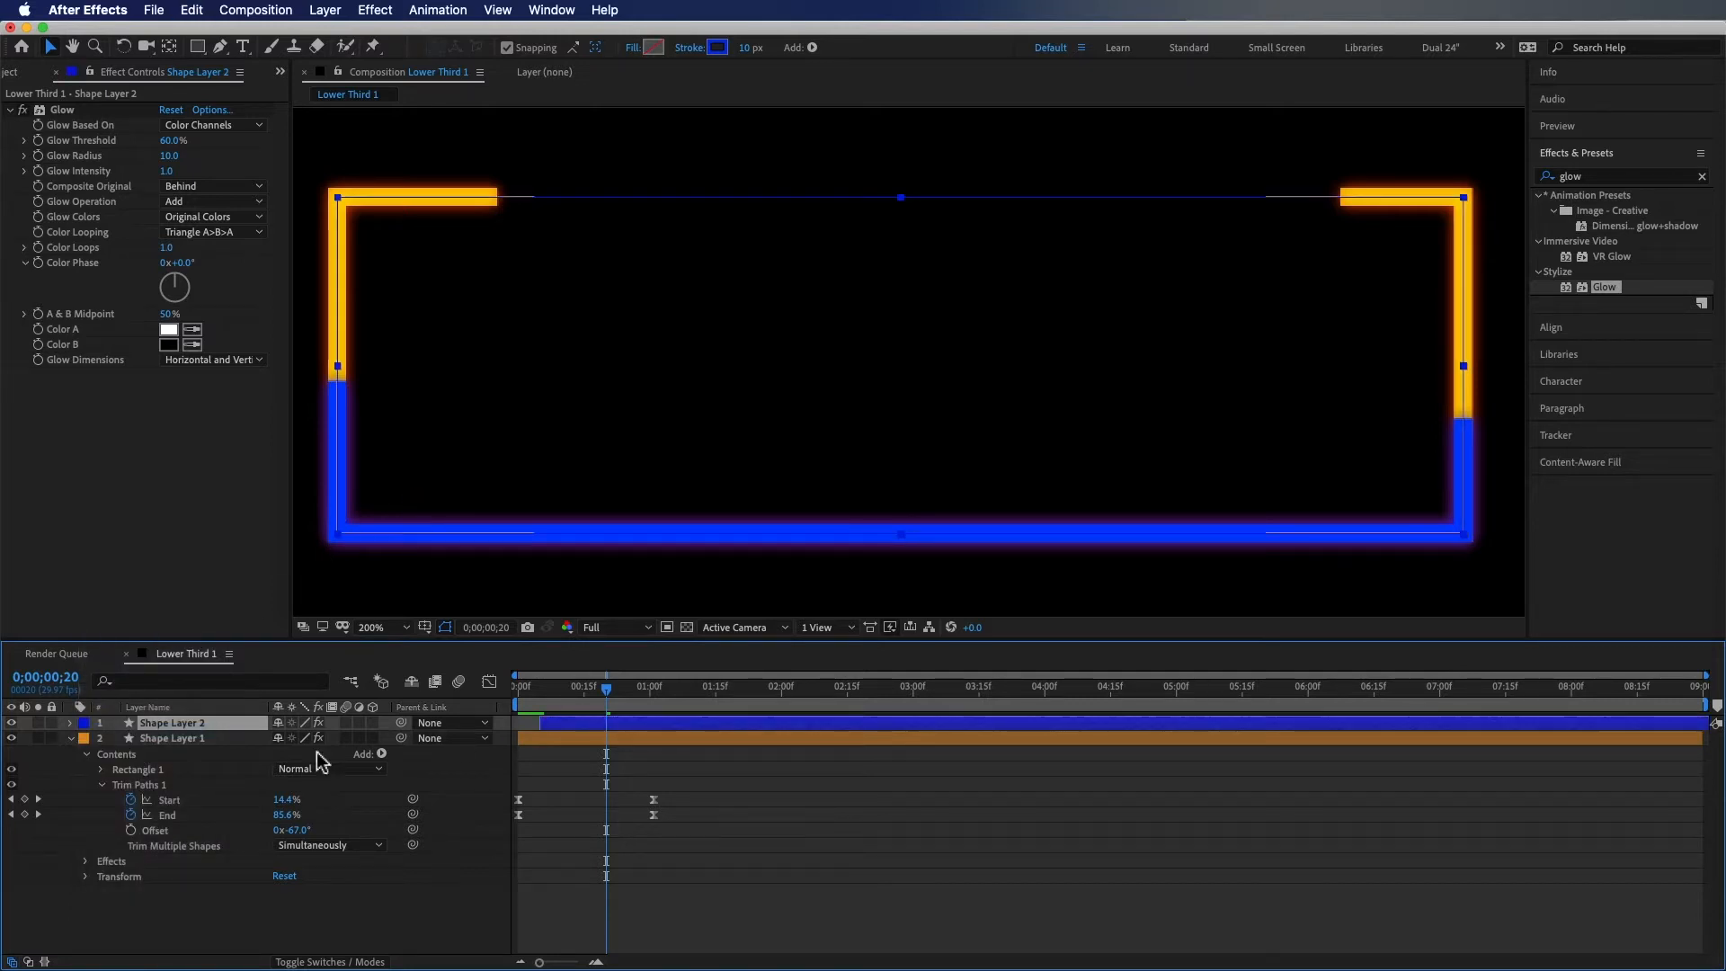
Nudge Shape Layer 1 slightly down and to the right to offset it behind the blue rectangle, and check the finished animation
{"action": "left_click", "coordinate": [211, 752]}
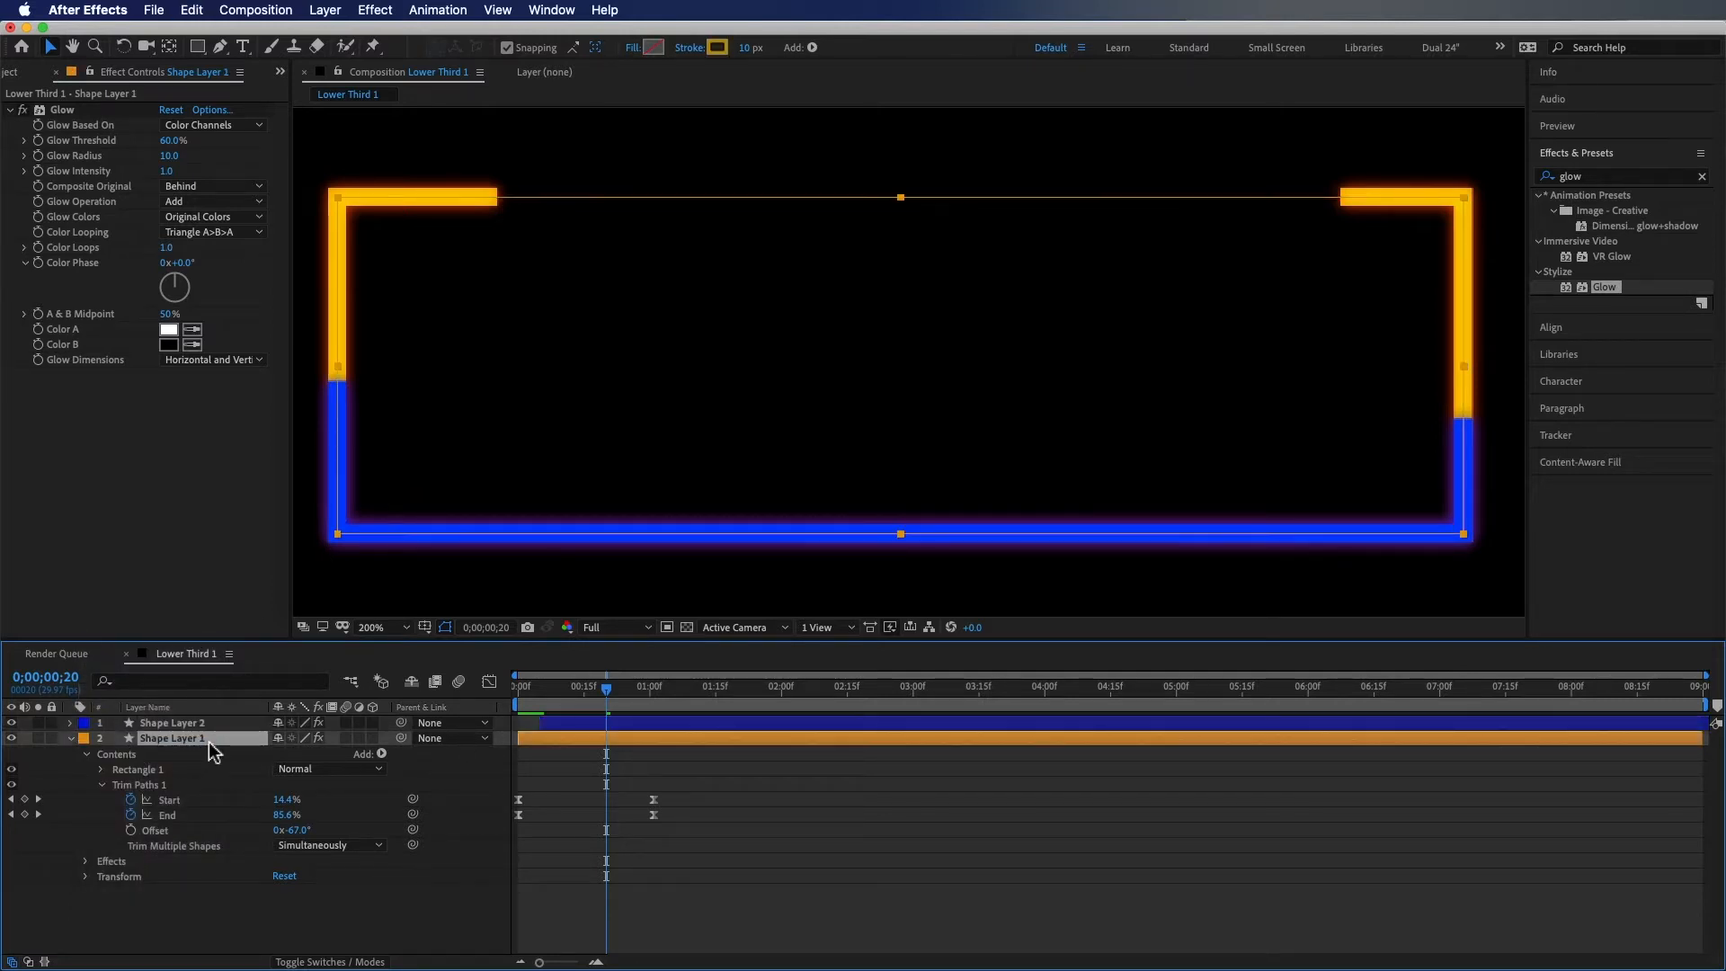
{"action": "key", "text": "Down"}
{"action": "key", "text": "Down"}
{"action": "key", "text": "Down"}
{"action": "key", "text": "Down"}
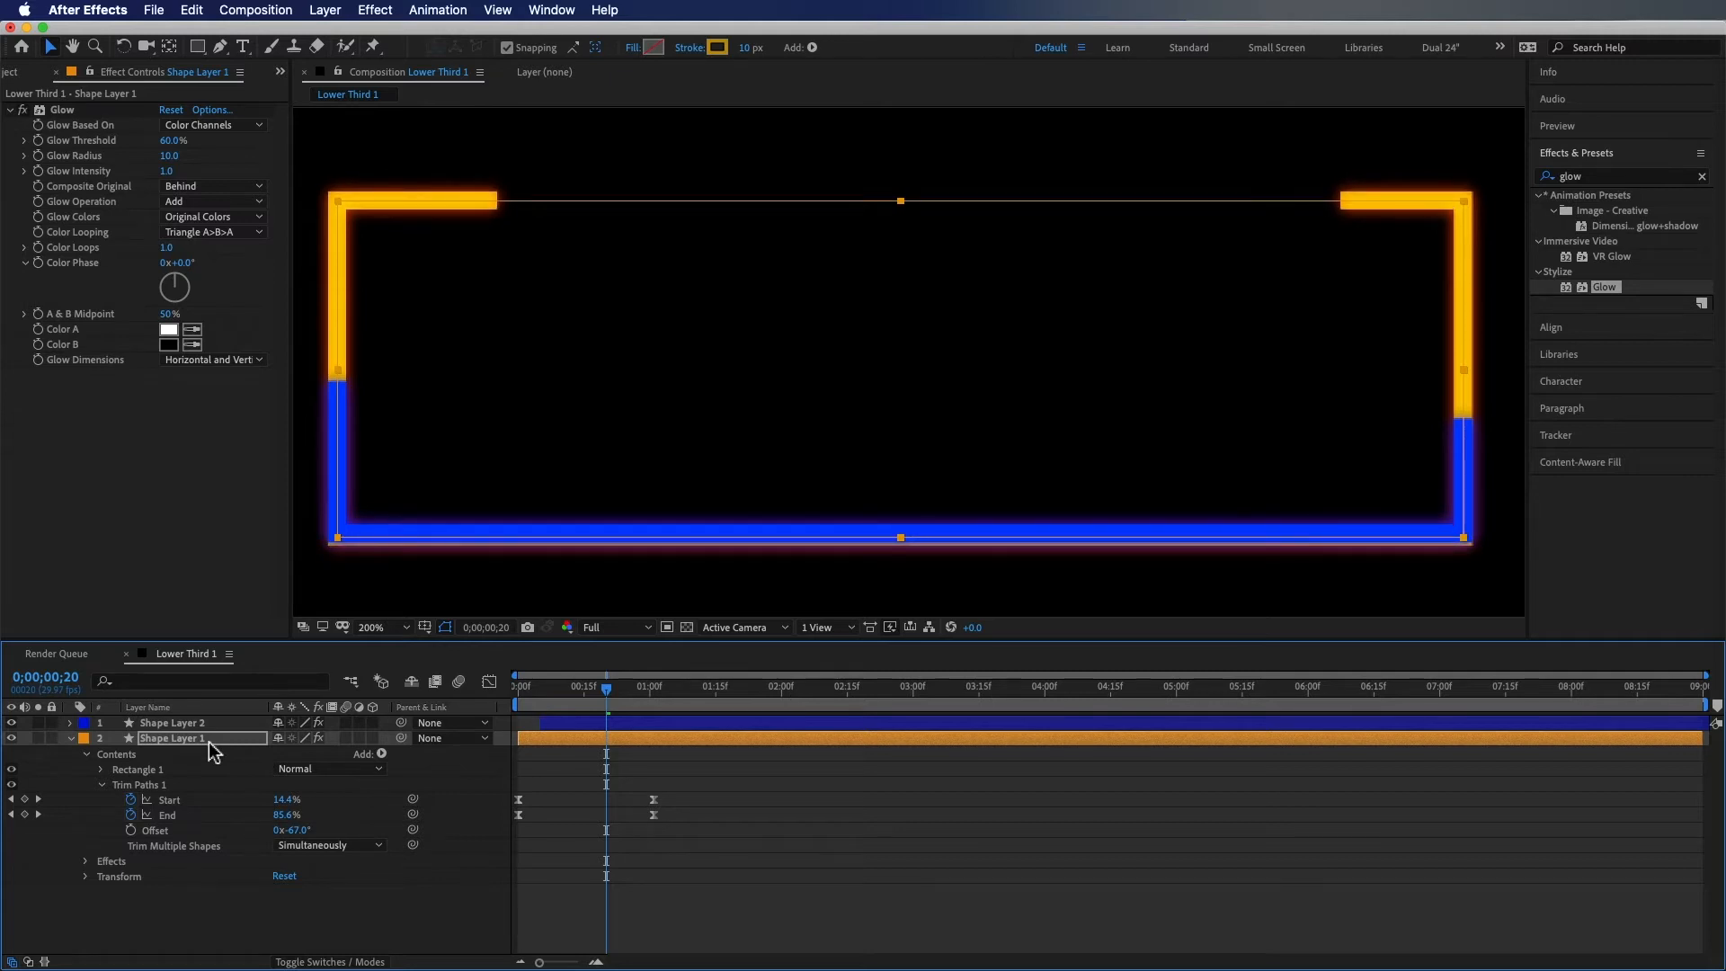
{"action": "key", "text": "Right"}
{"action": "key", "text": "Right"}
{"action": "key", "text": "Right"}
{"action": "key", "text": "Right"}
{"action": "key", "text": "Right"}
{"action": "key", "text": "Right"}
{"action": "key", "text": "Right"}
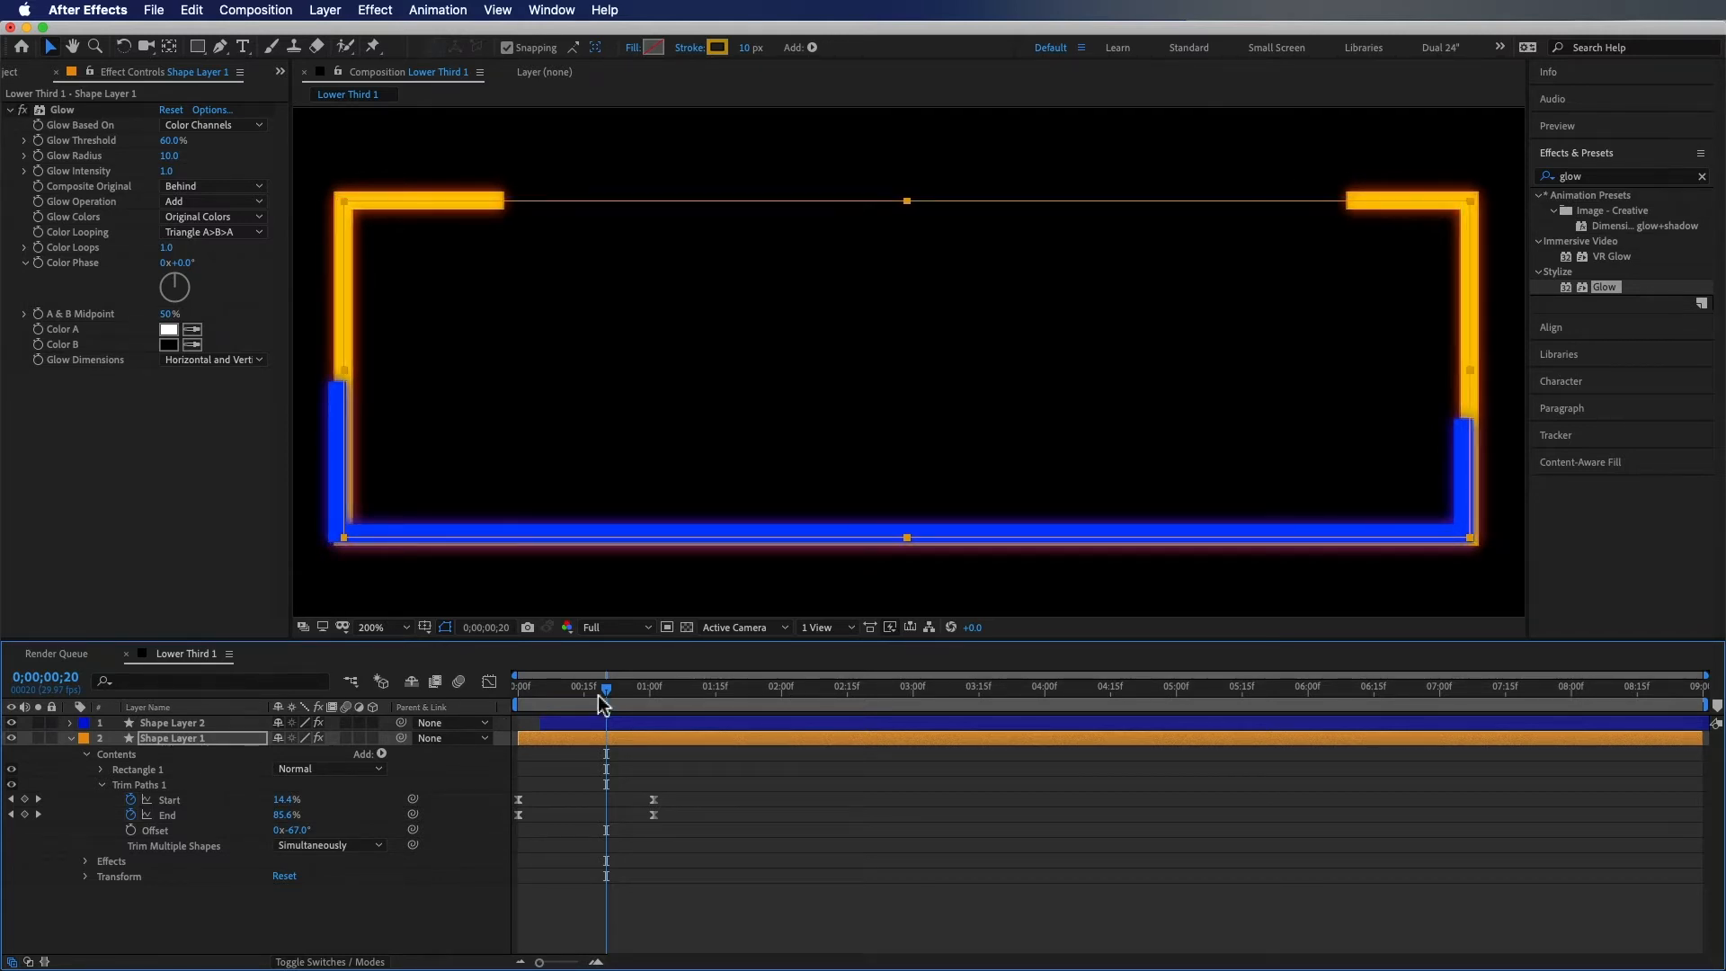
{"action": "left_click_drag", "start_coordinate": [605, 688], "coordinate": [698, 701]}
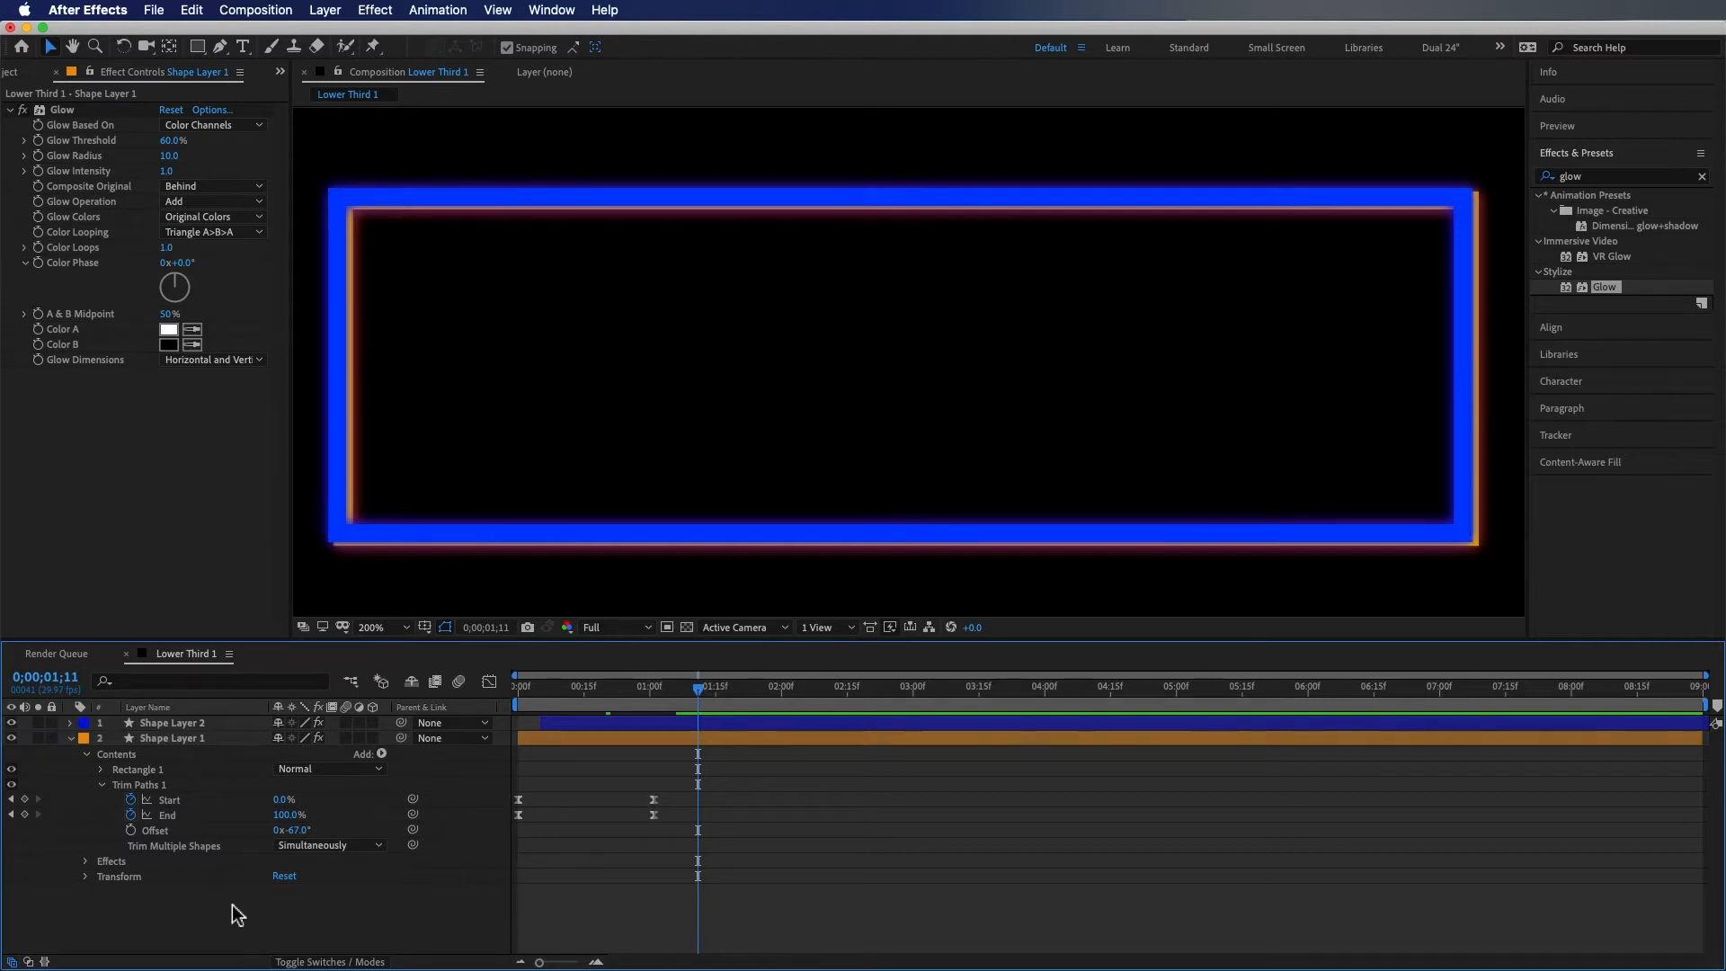
Fit the whole composition in view and create a text layer reading "Roadrunner"
{"action": "left_click", "coordinate": [858, 437]}
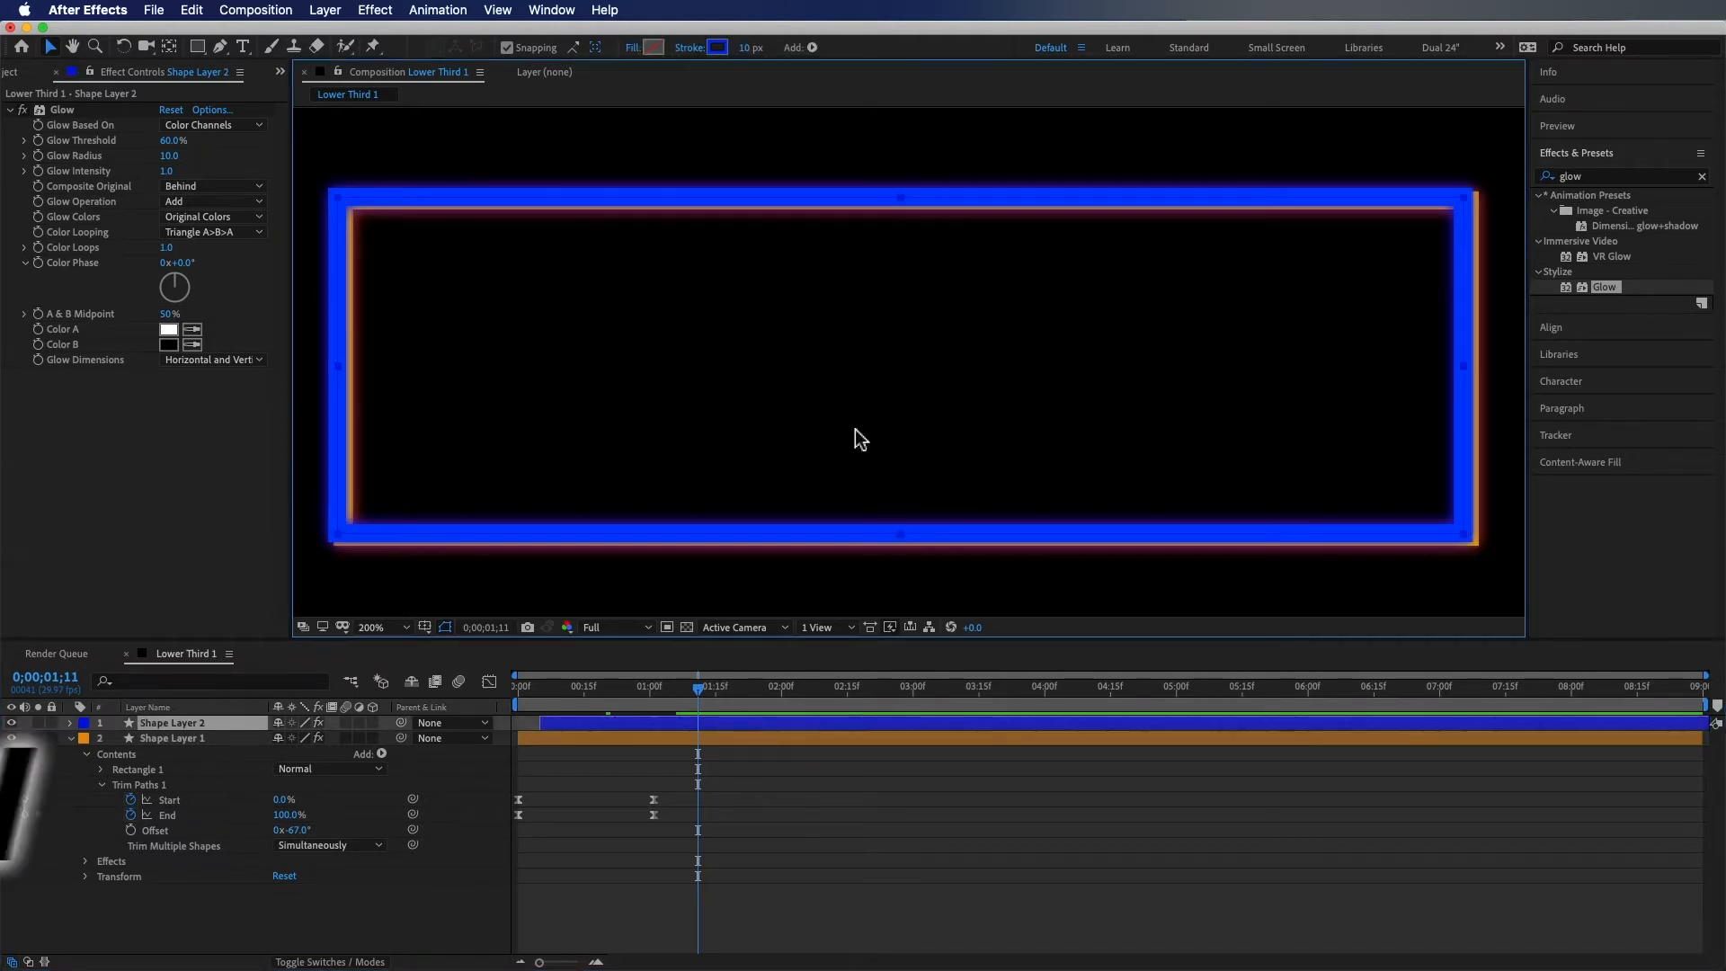
{"action": "key", "text": "alt+slash"}
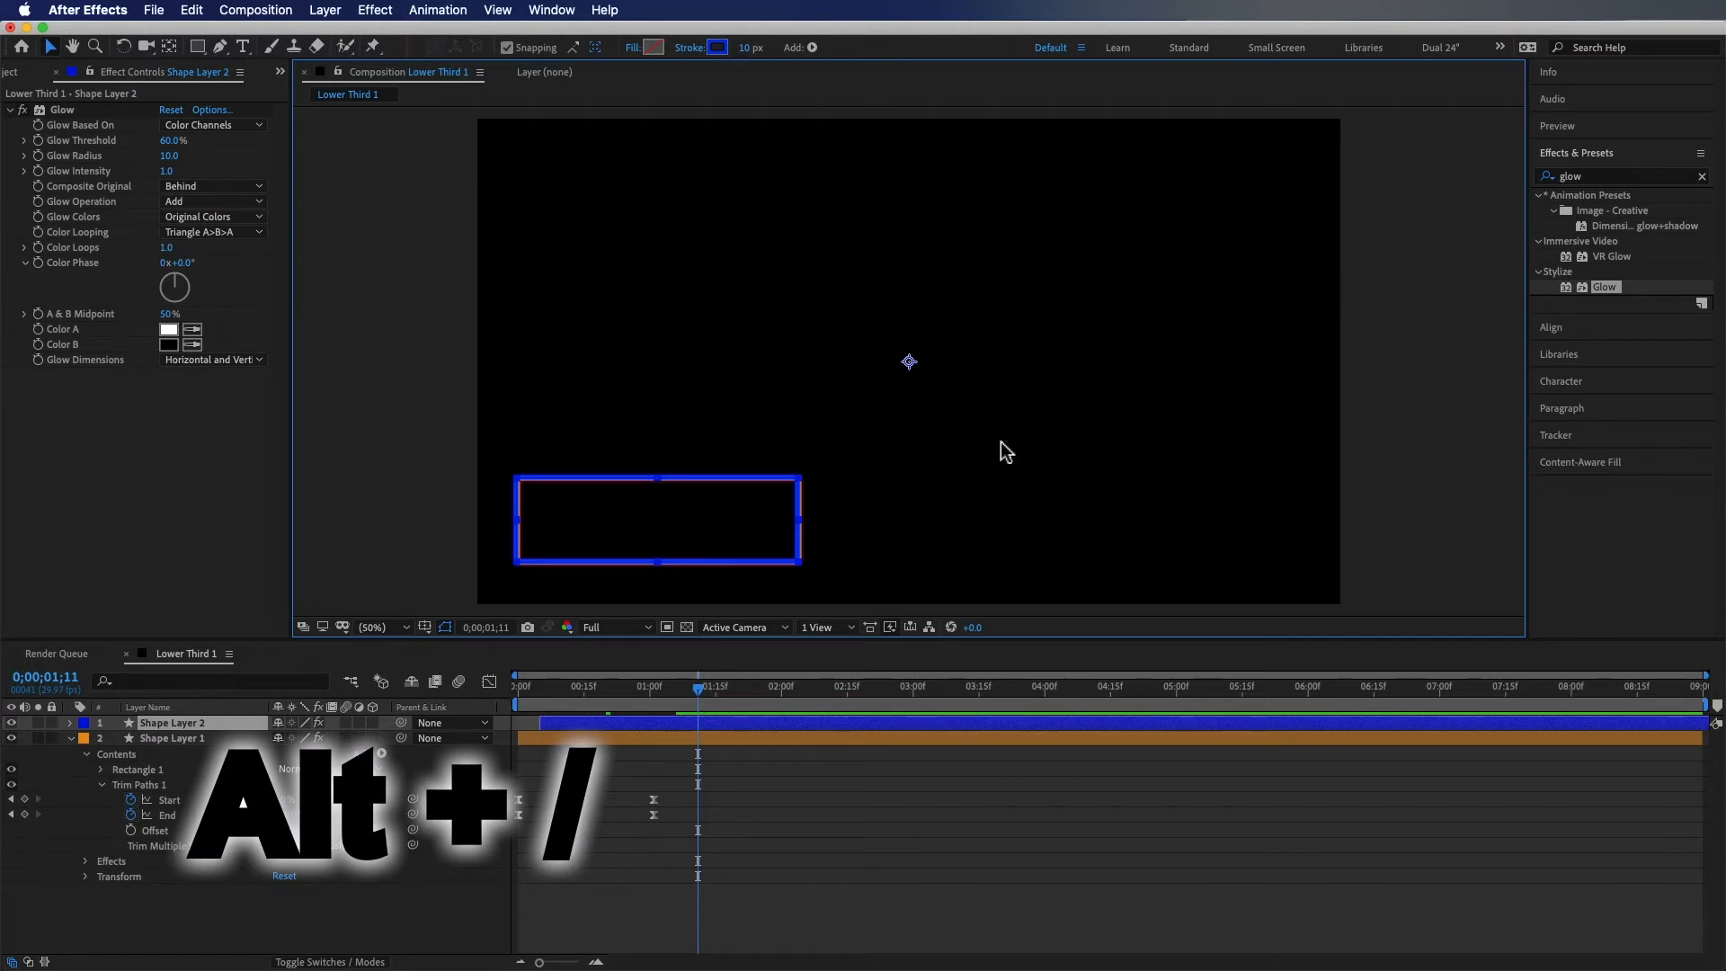
{"action": "double_click", "coordinate": [243, 50]}
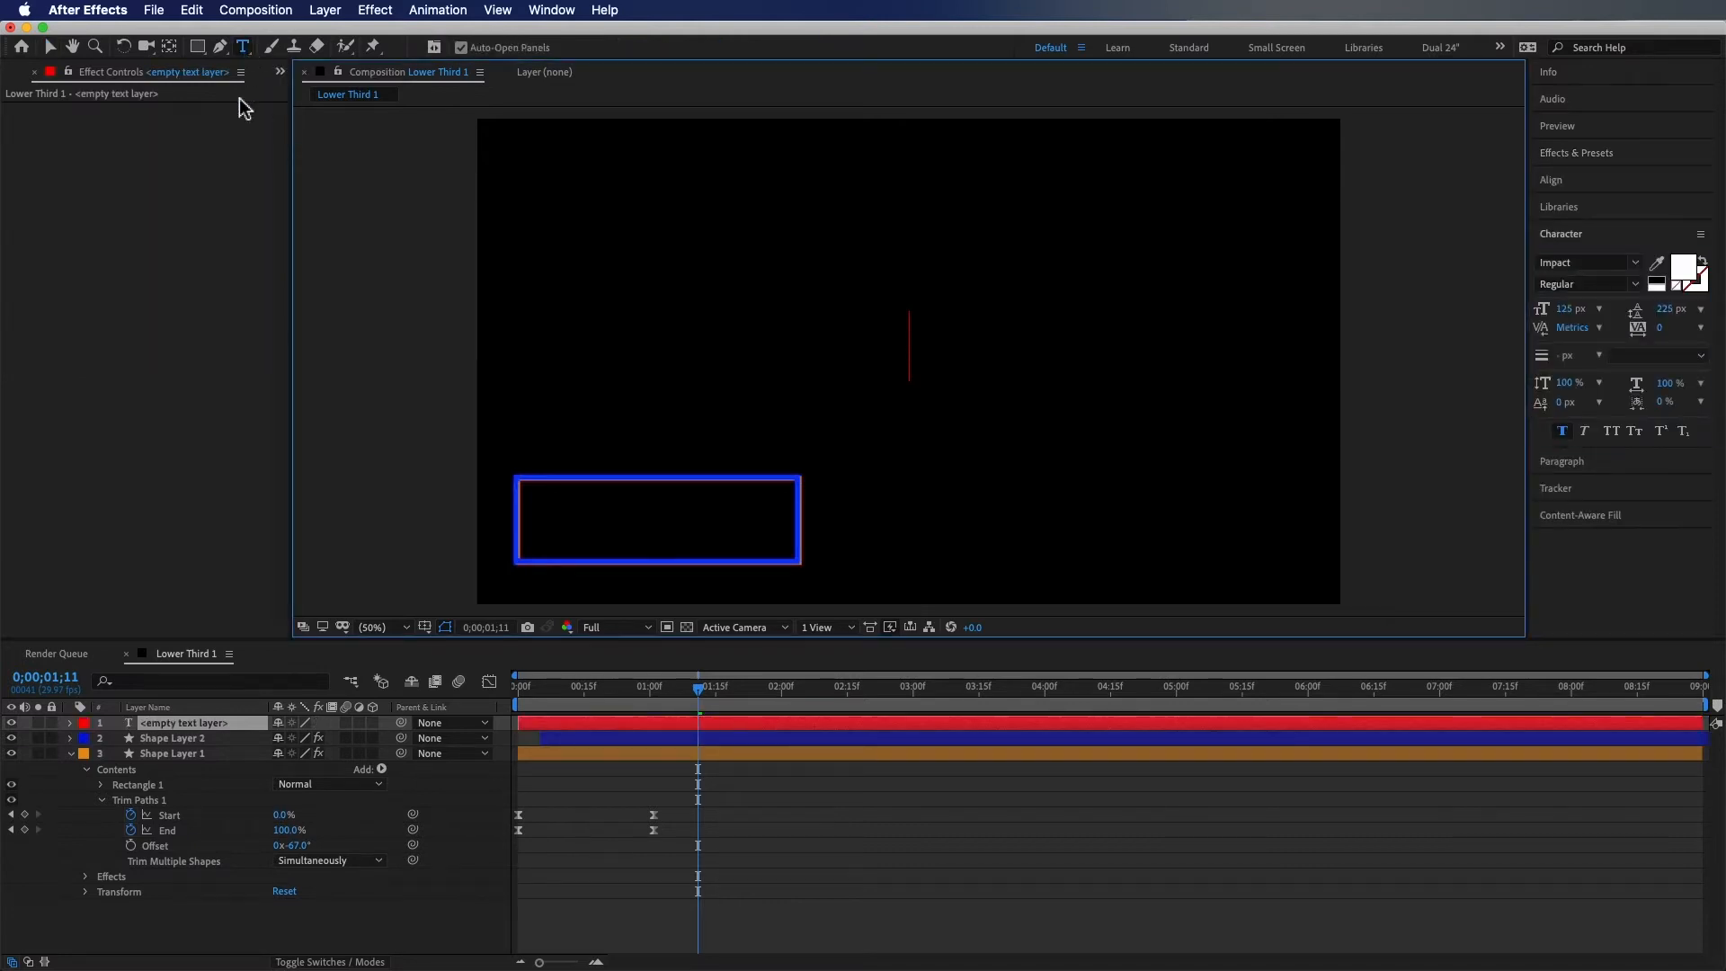
{"action": "type", "text": "Roadrunner"}
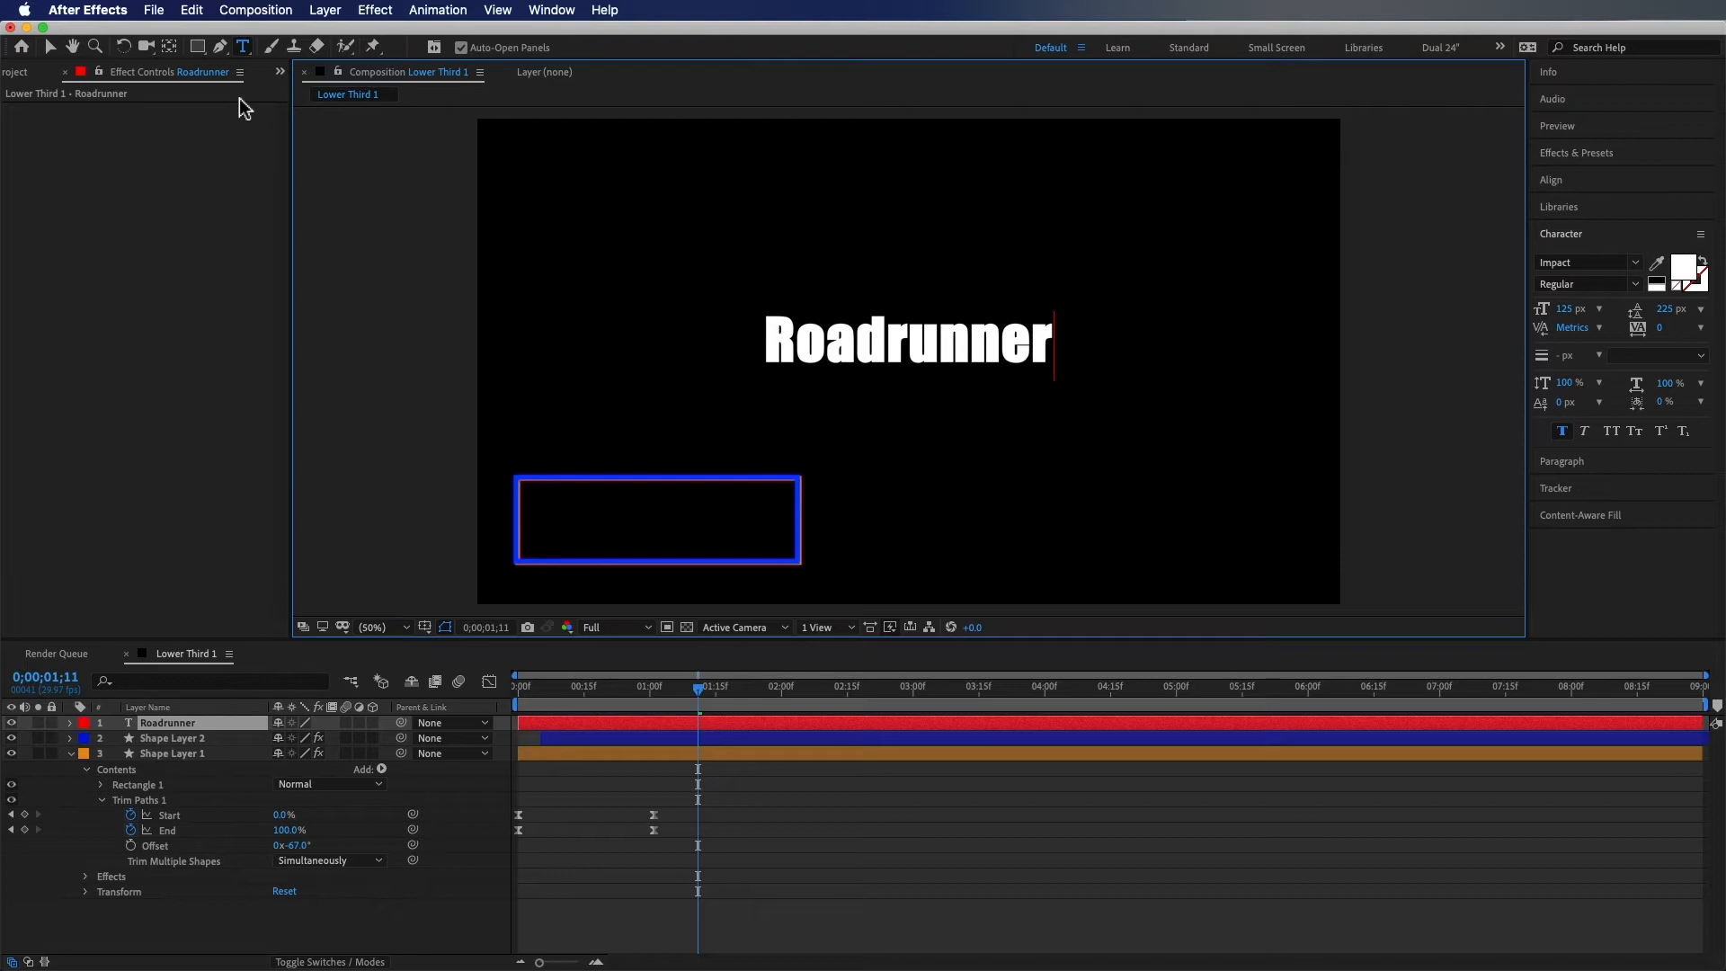
{"action": "key", "text": "Escape"}
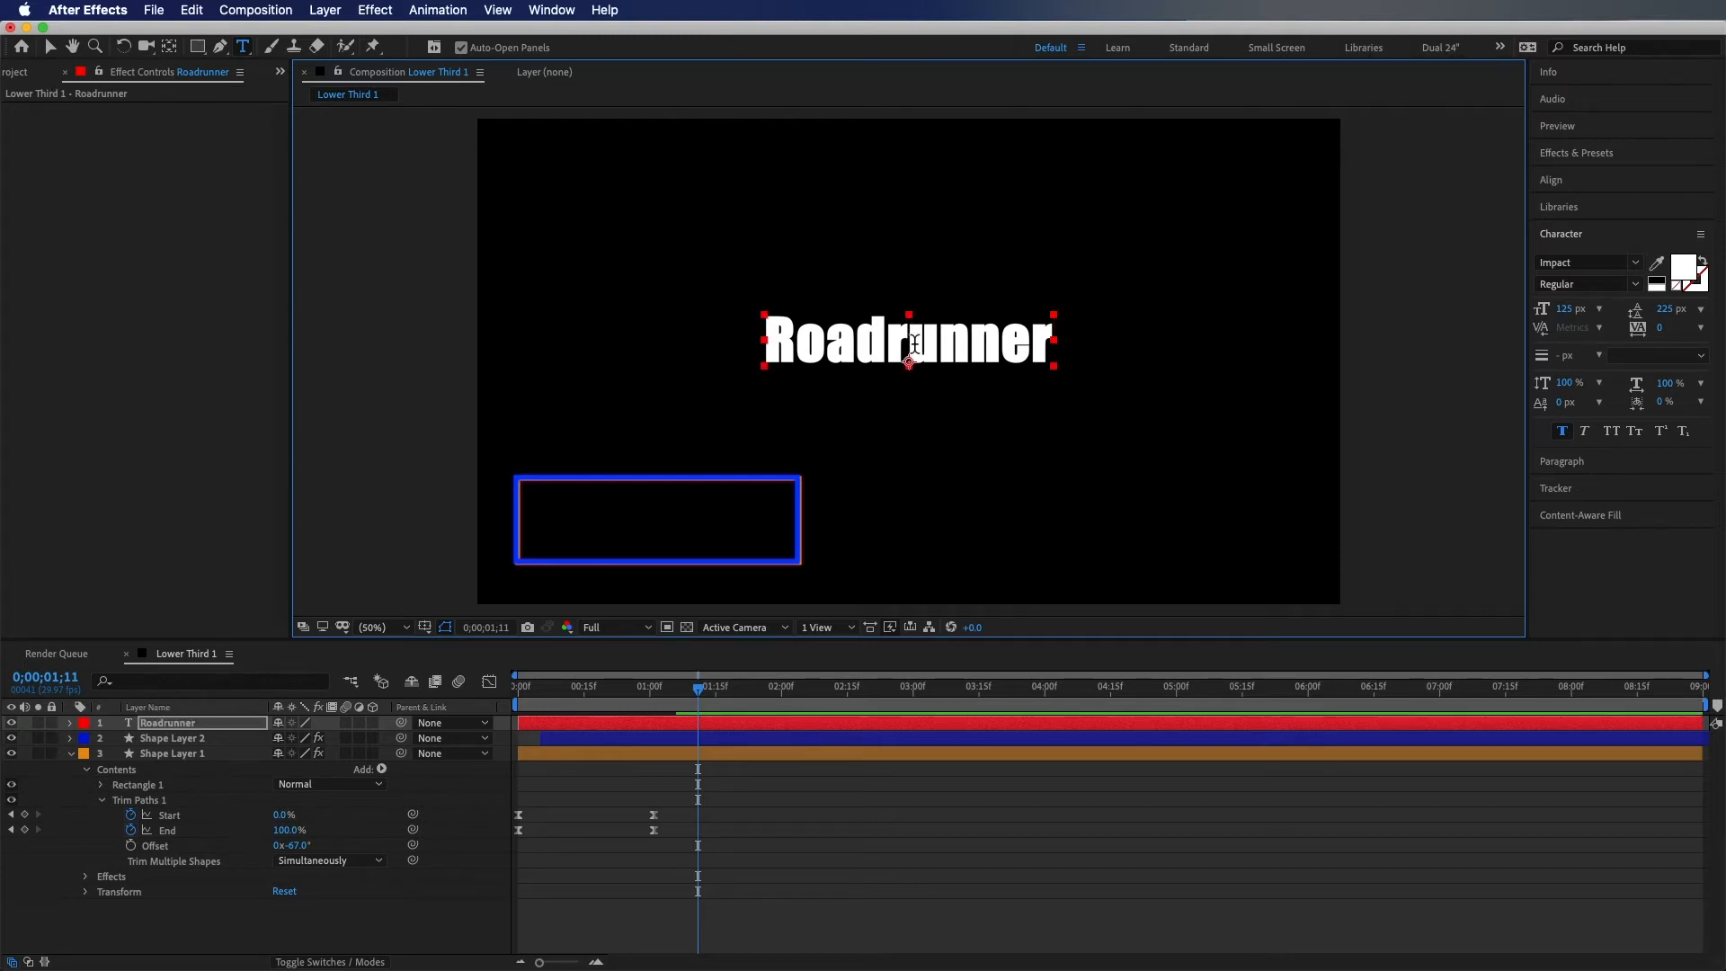
Move the "Roadrunner" text into the blue rectangle and set its font size to 100 px
{"action": "key", "text": "v"}
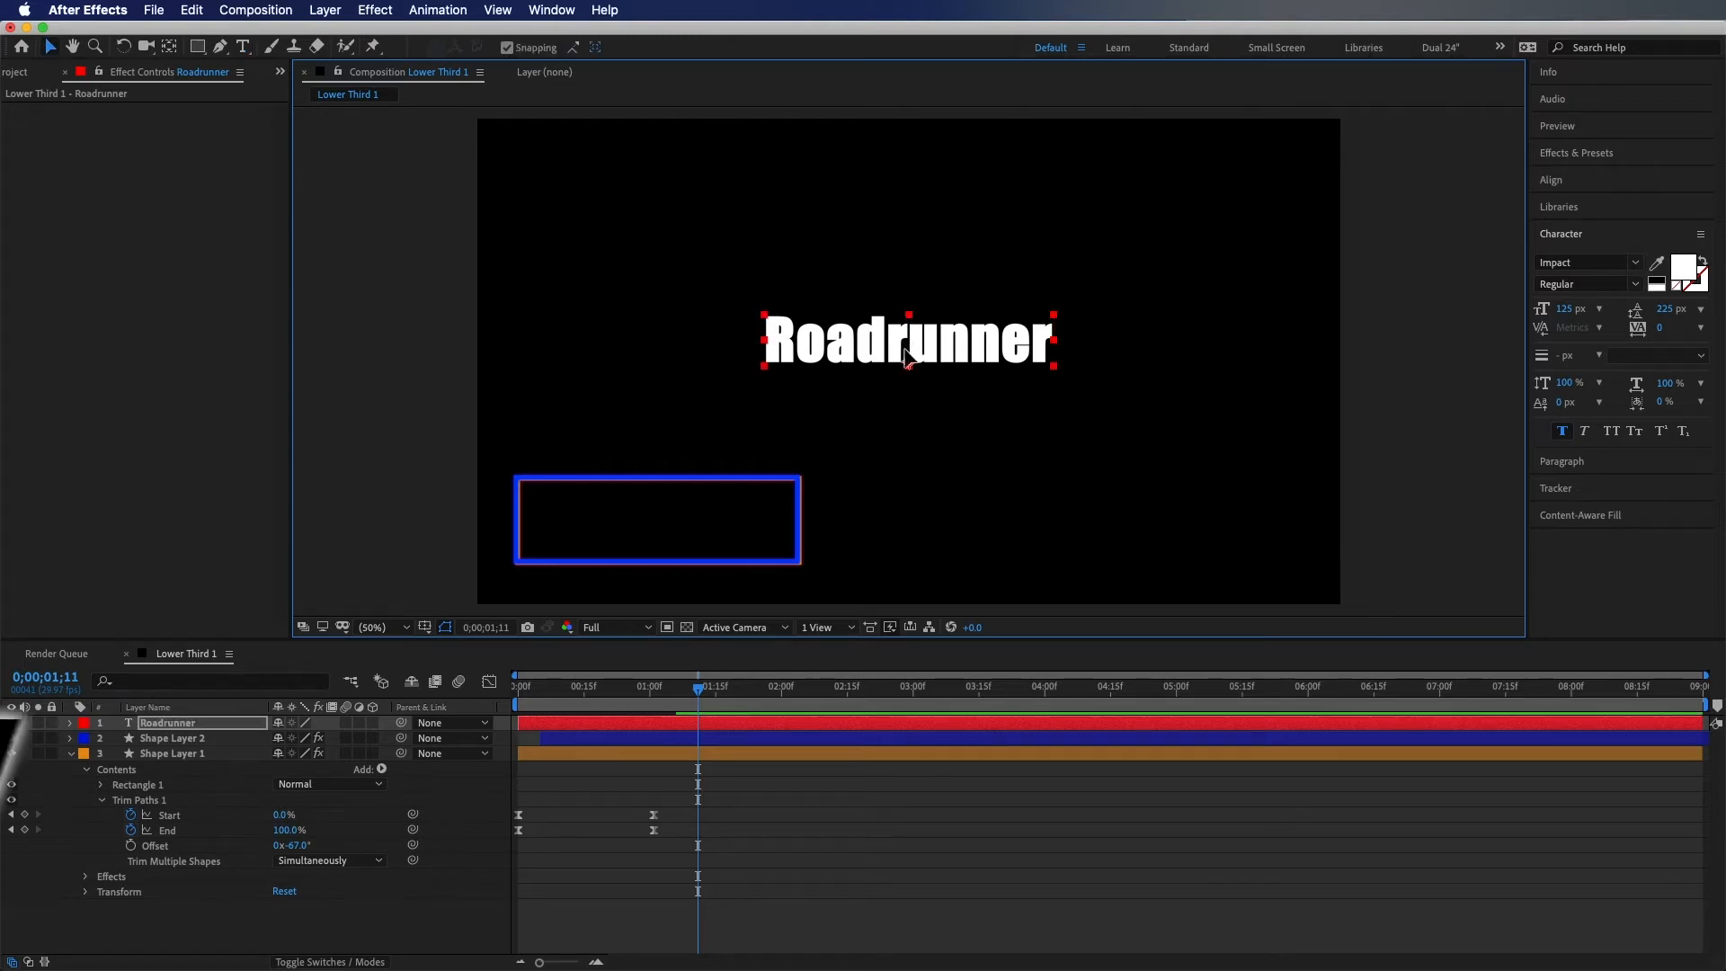
{"action": "left_click_drag", "start_coordinate": [915, 344], "coordinate": [666, 512]}
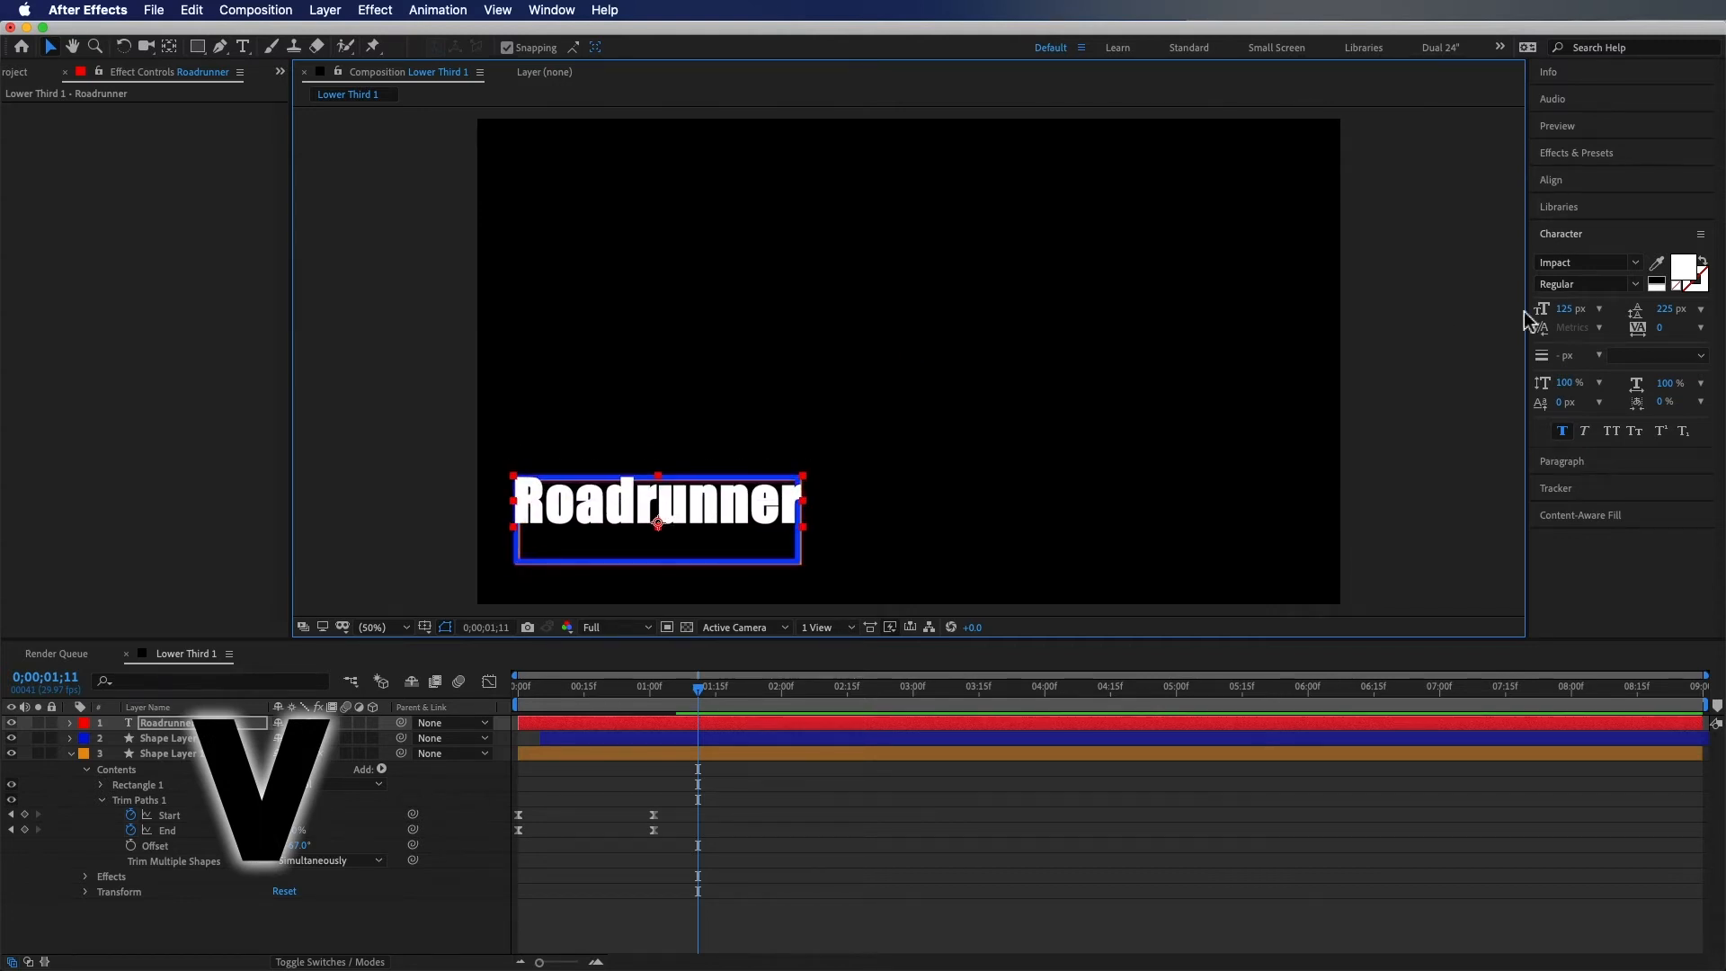
{"action": "left_click_drag", "start_coordinate": [1565, 308], "coordinate": [1561, 316]}
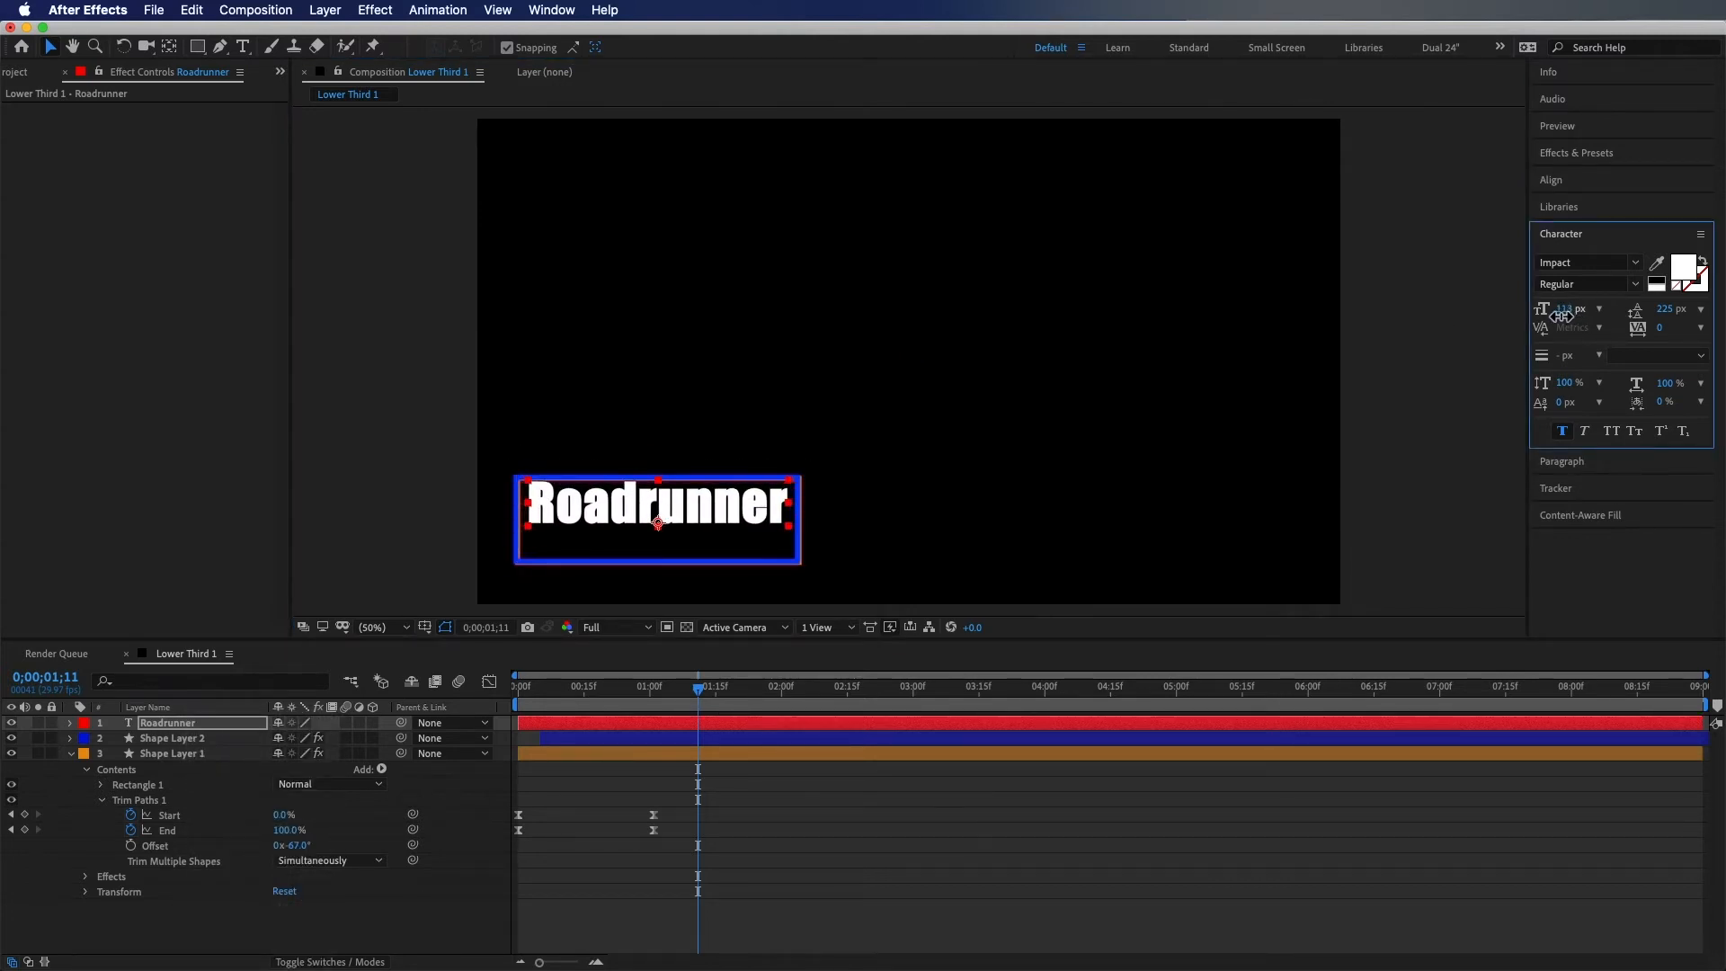
{"action": "left_click", "coordinate": [1565, 309]}
{"action": "type", "text": "1"}
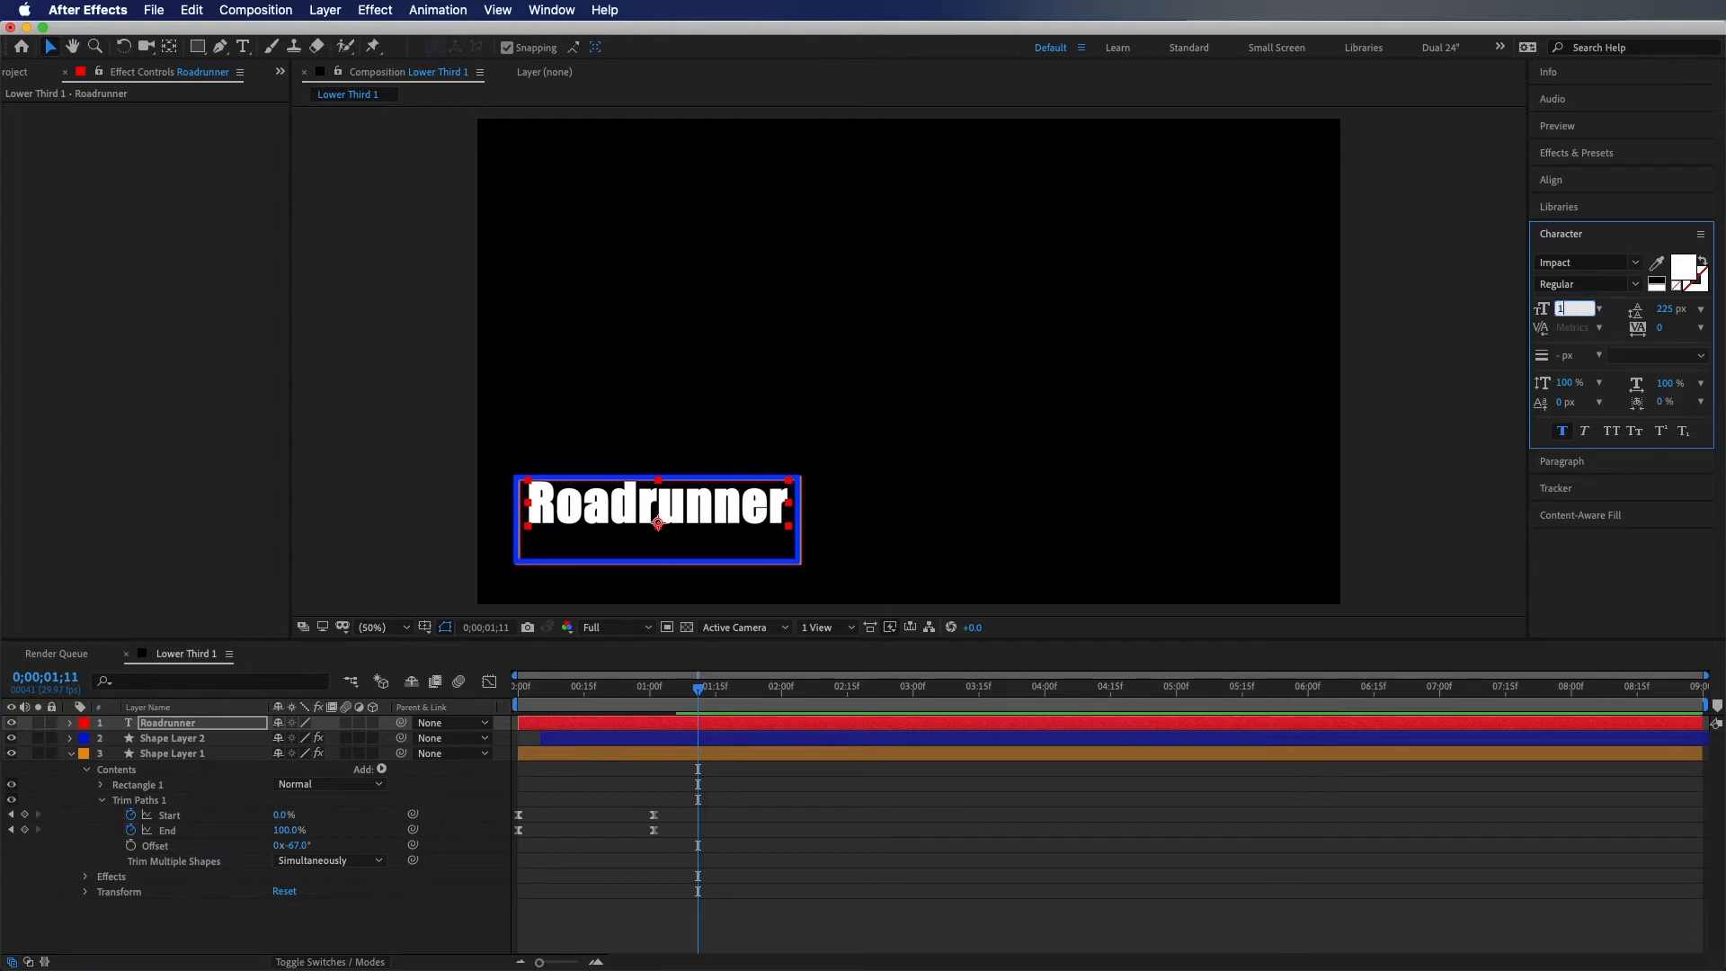
{"action": "type", "text": "00"}
{"action": "key", "text": "Return"}
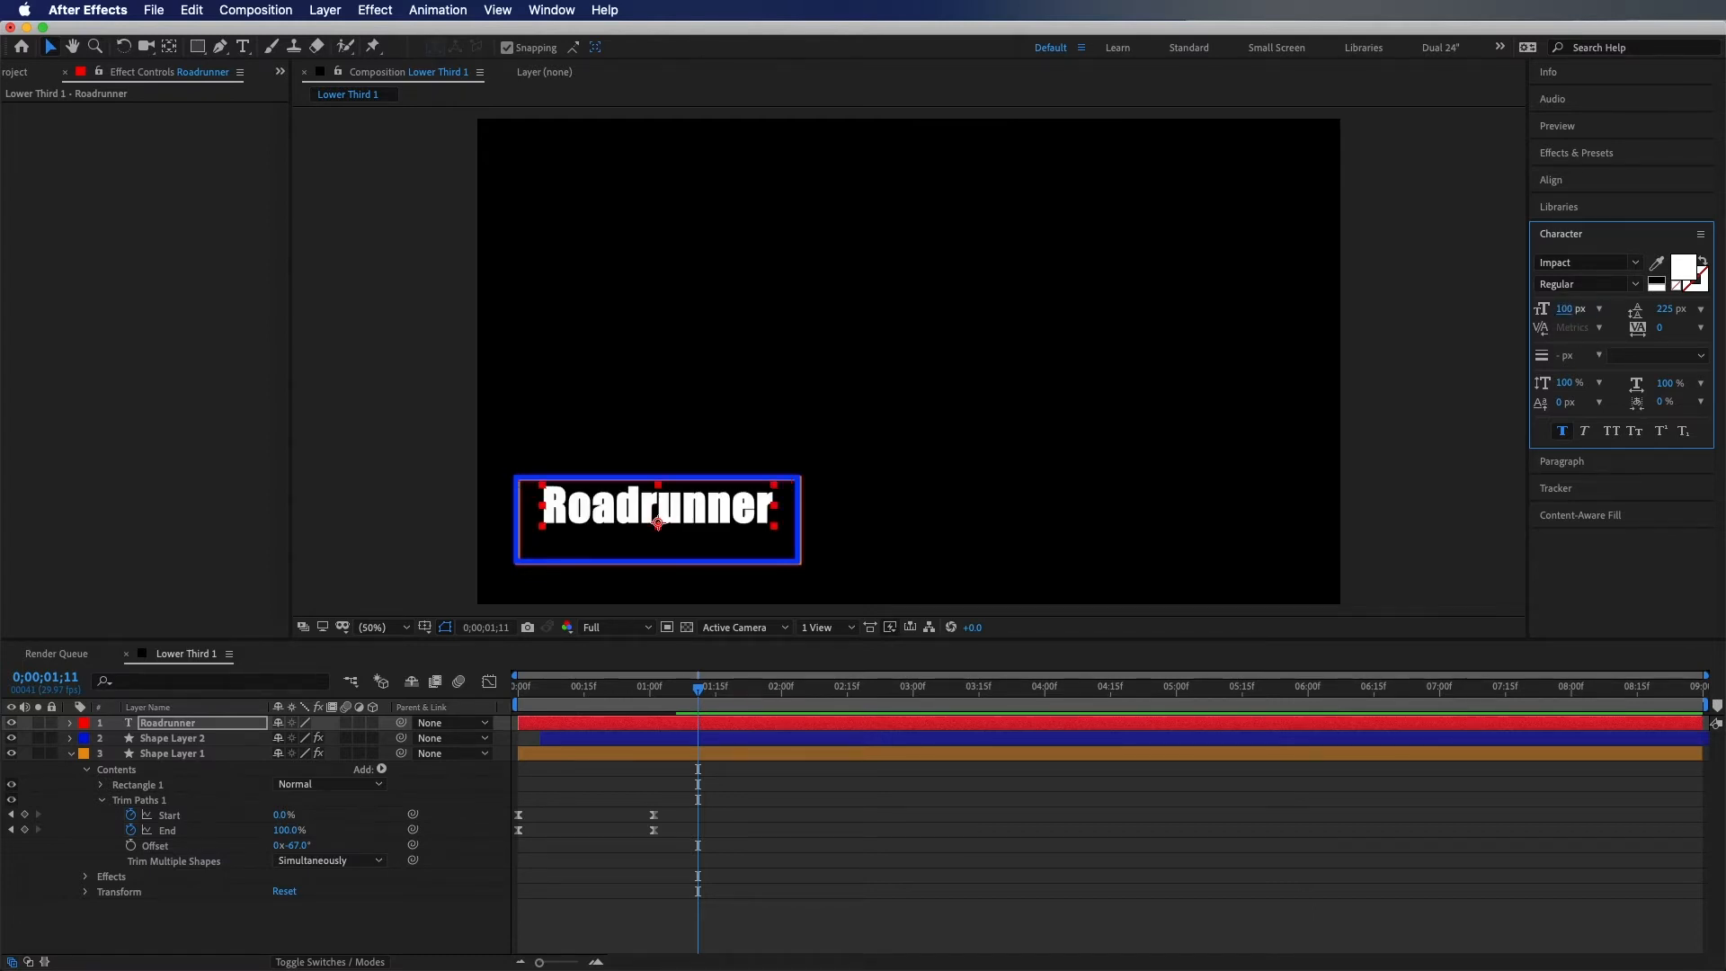
Nudge the "Roadrunner" text slightly down inside the upper part of the blue rectangle
{"action": "left_click", "coordinate": [378, 484]}
{"action": "scroll", "coordinate": [593, 490], "scroll_direction": "up", "scroll_amount": 1}
{"action": "key", "text": "space"}
{"action": "left_click_drag", "start_coordinate": [558, 501], "coordinate": [1311, 144]}
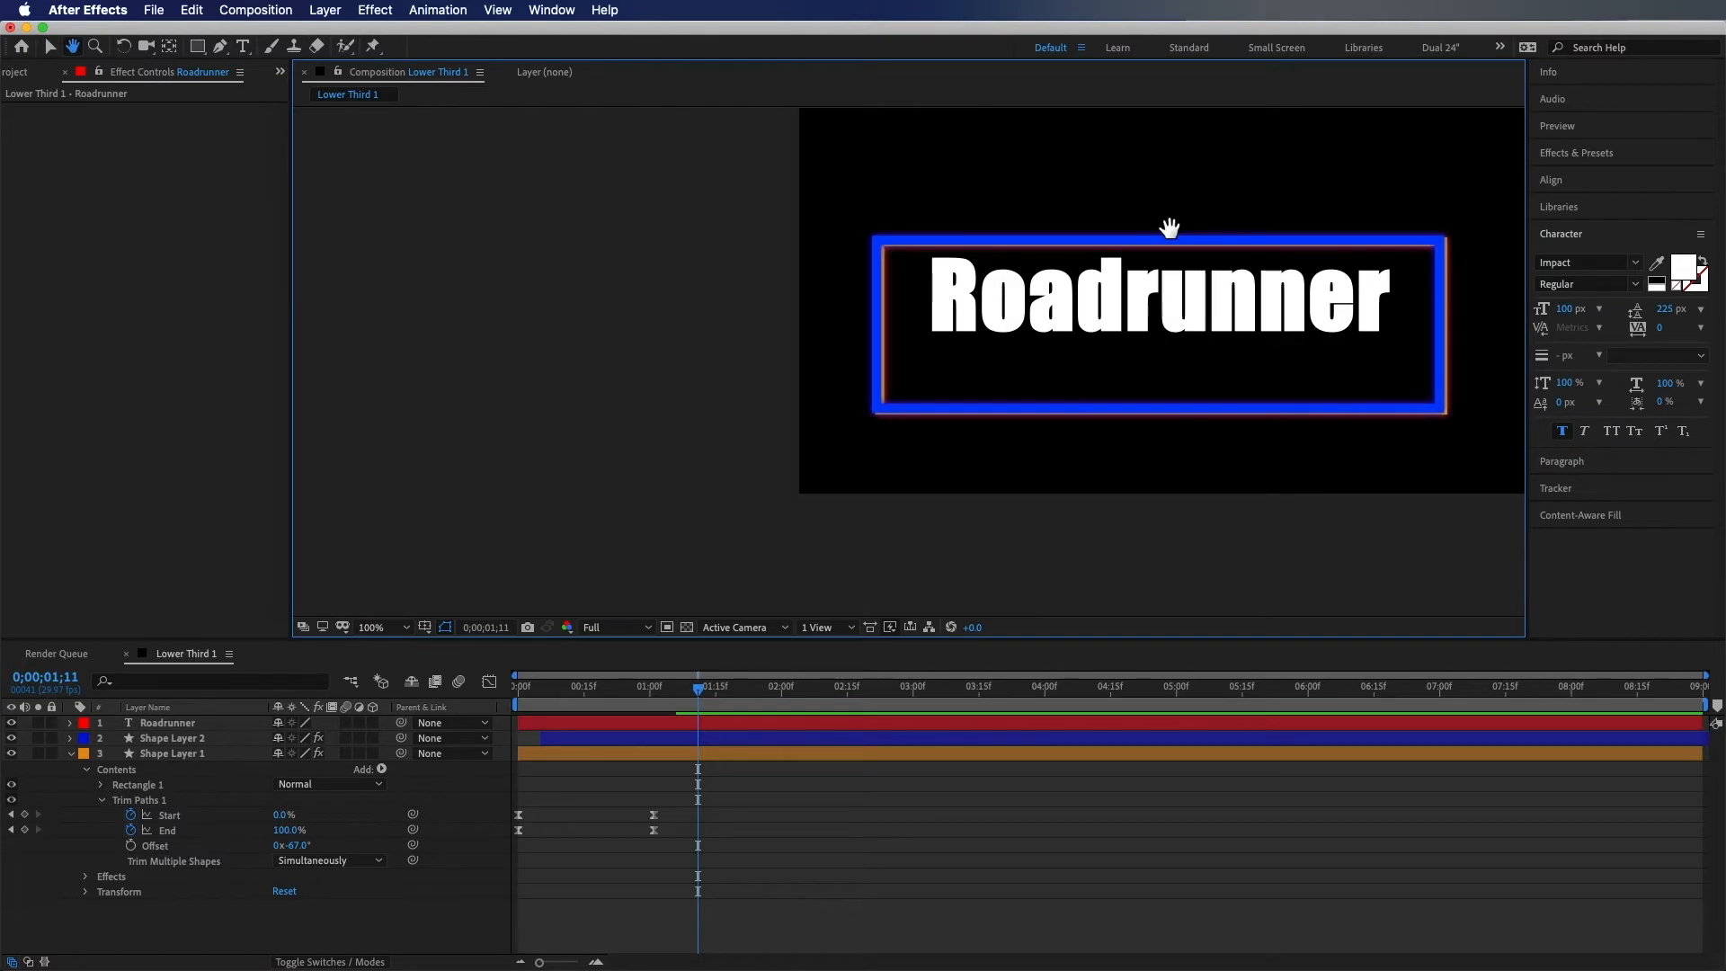
{"action": "scroll", "coordinate": [1169, 235], "scroll_direction": "up", "scroll_amount": 1}
{"action": "left_click_drag", "start_coordinate": [1211, 265], "coordinate": [720, 359]}
{"action": "left_click", "coordinate": [847, 339]}
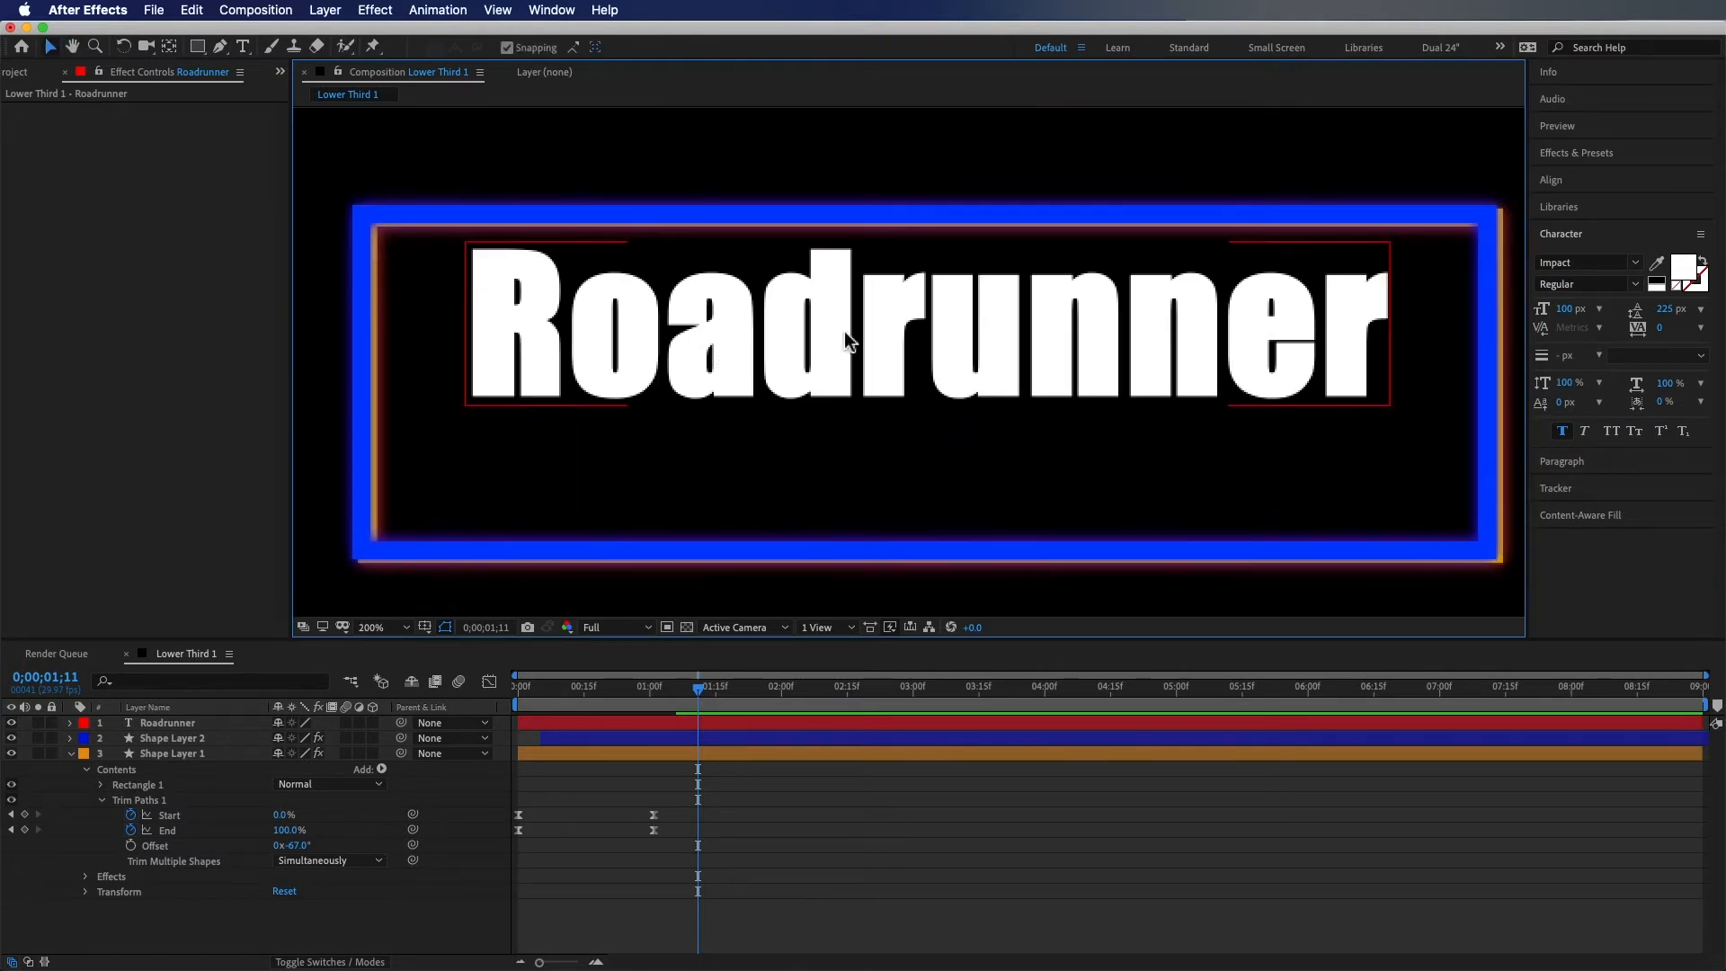
{"action": "key", "text": "Down"}
{"action": "key", "text": "Down"}
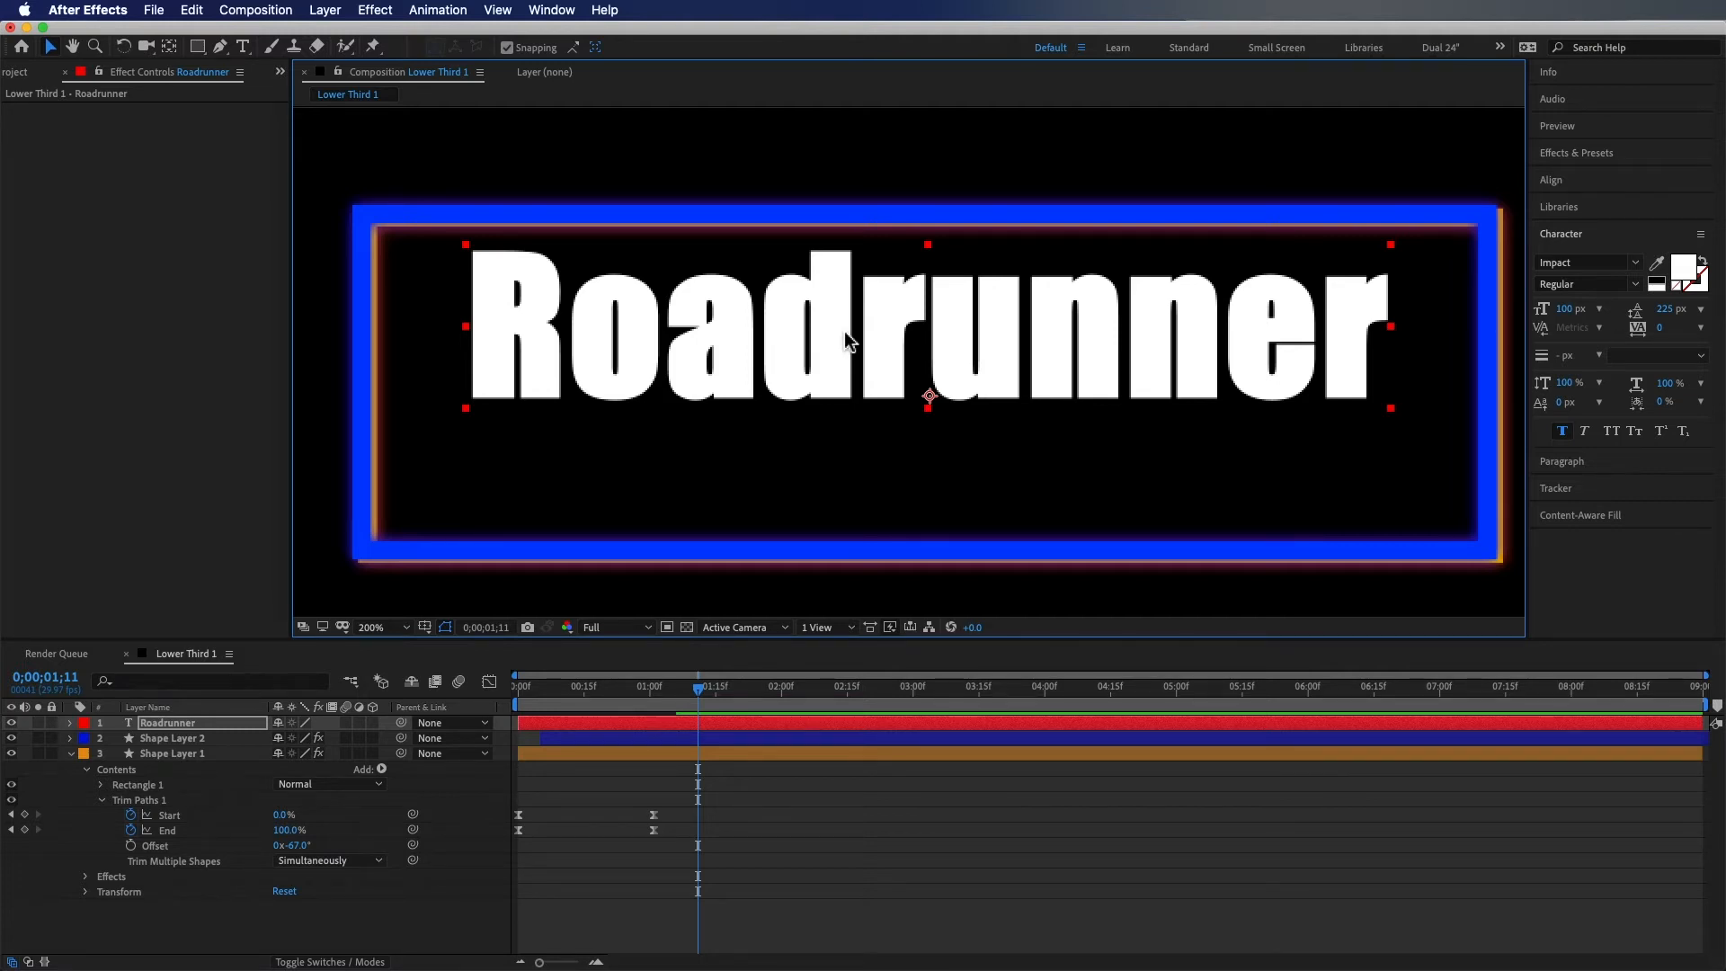
Duplicate the "Roadrunner" text layer and move the copy straight down into the lower half of the rectangle
{"action": "key", "text": "super+d"}
{"action": "key", "text": "shift+Down"}
{"action": "key", "text": "shift+Down"}
{"action": "key", "text": "shift+Down"}
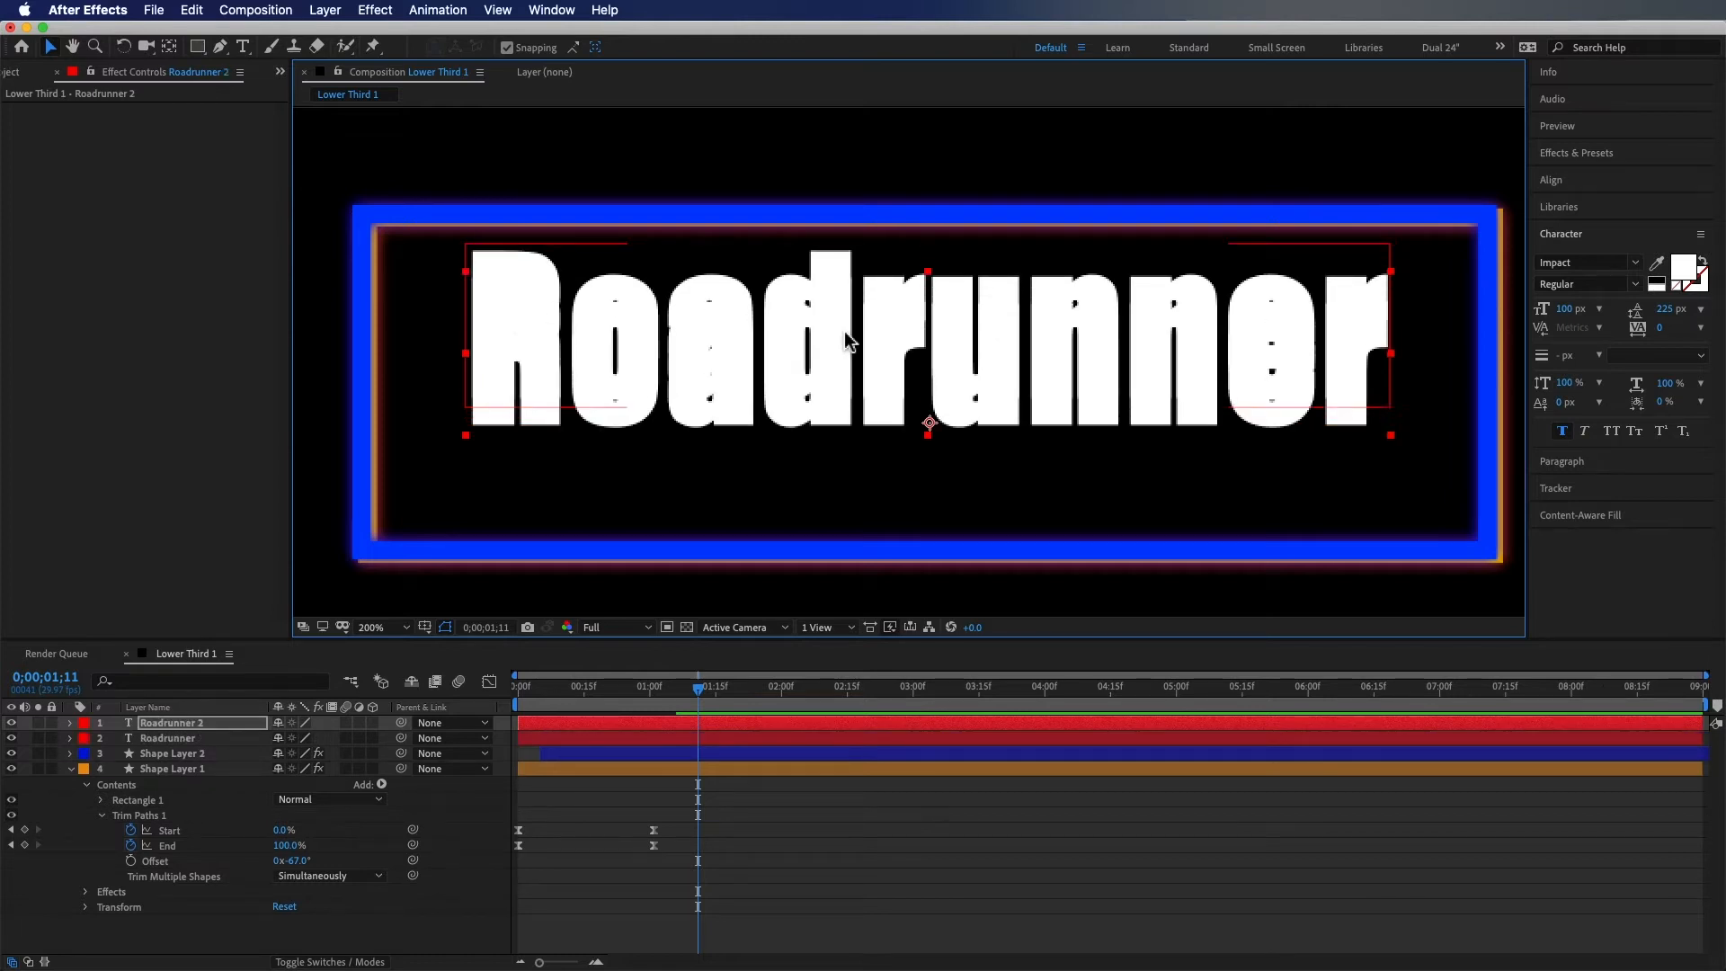
{"action": "key", "text": "shift+Down"}
{"action": "key", "text": "shift+Down"}
{"action": "key", "text": "shift+Down"}
{"action": "key", "text": "shift+Down"}
{"action": "key", "text": "shift+Down"}
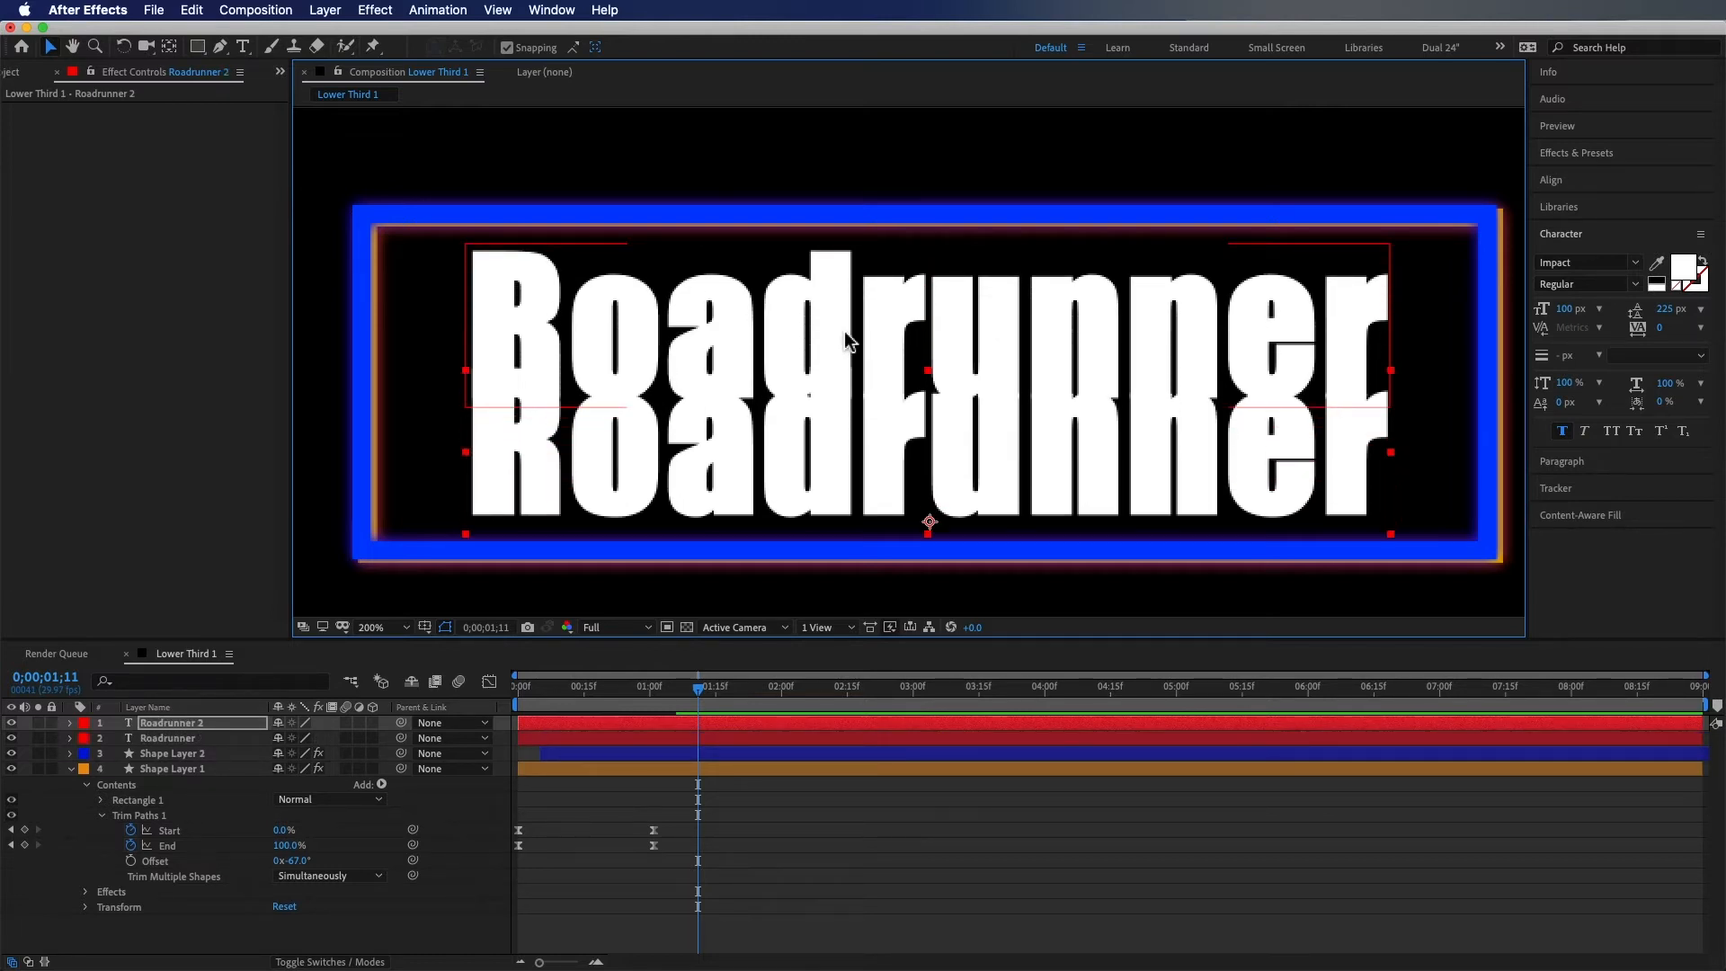
{"action": "key", "text": "shift+Down"}
{"action": "key", "text": "shift+Up"}
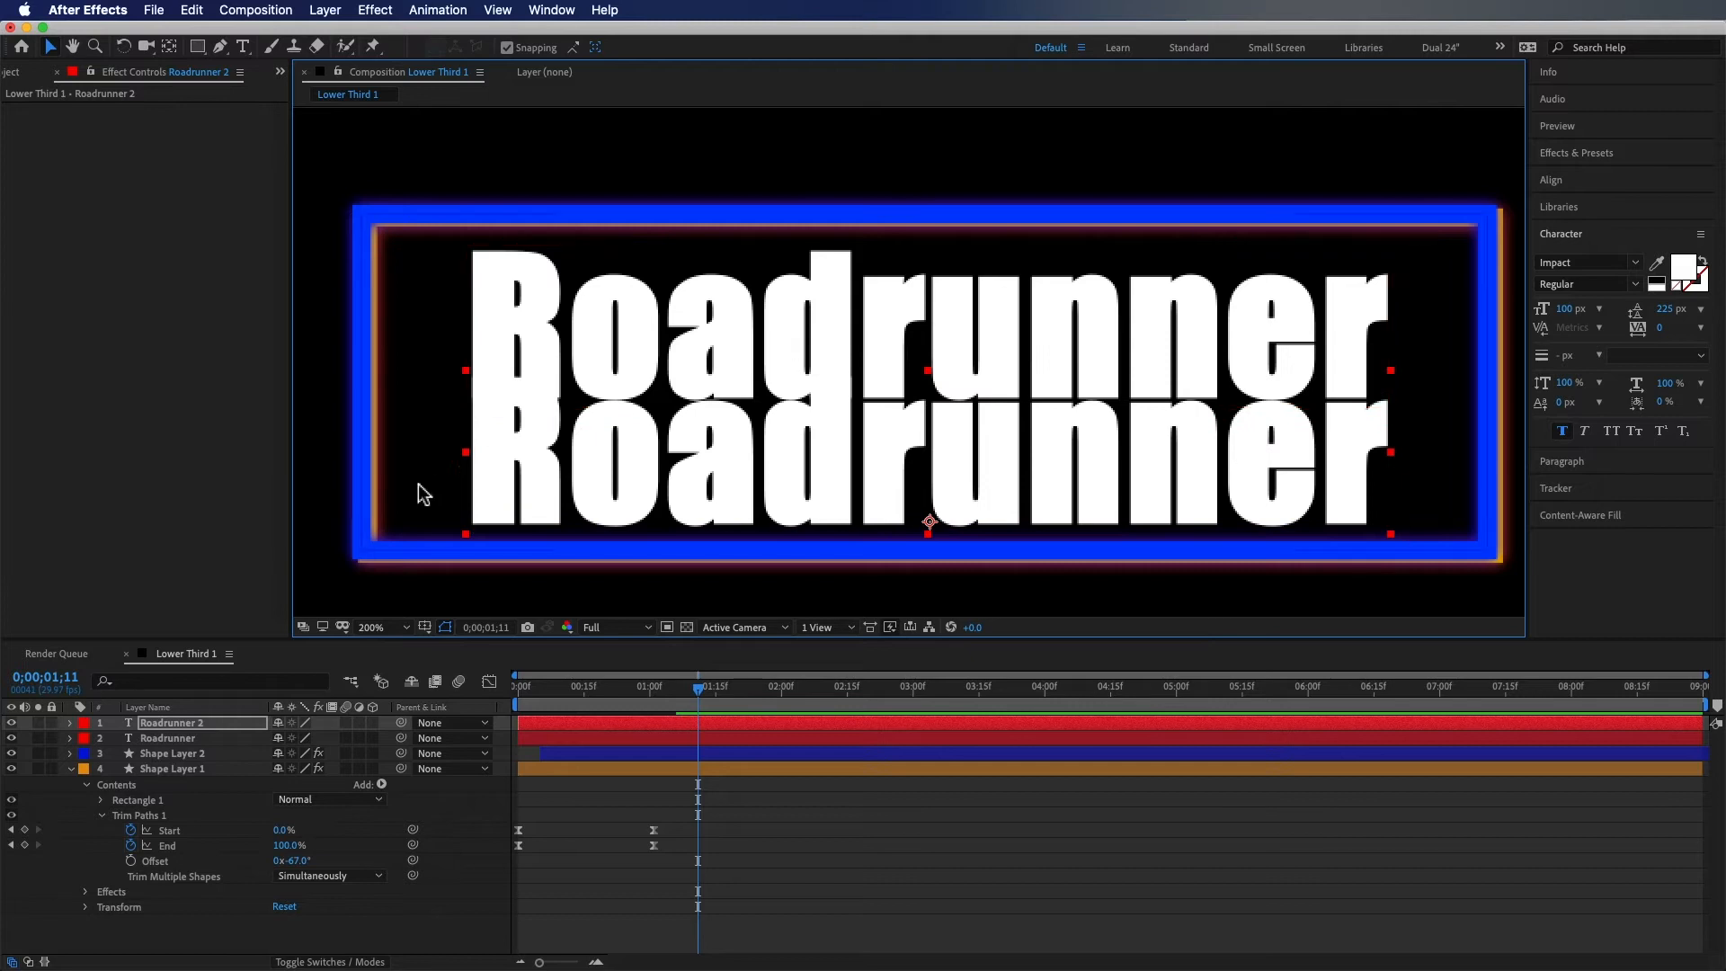
Change the duplicated text to "Tutorial Host" and reduce its font size to 75 px
{"action": "double_click", "coordinate": [771, 469]}
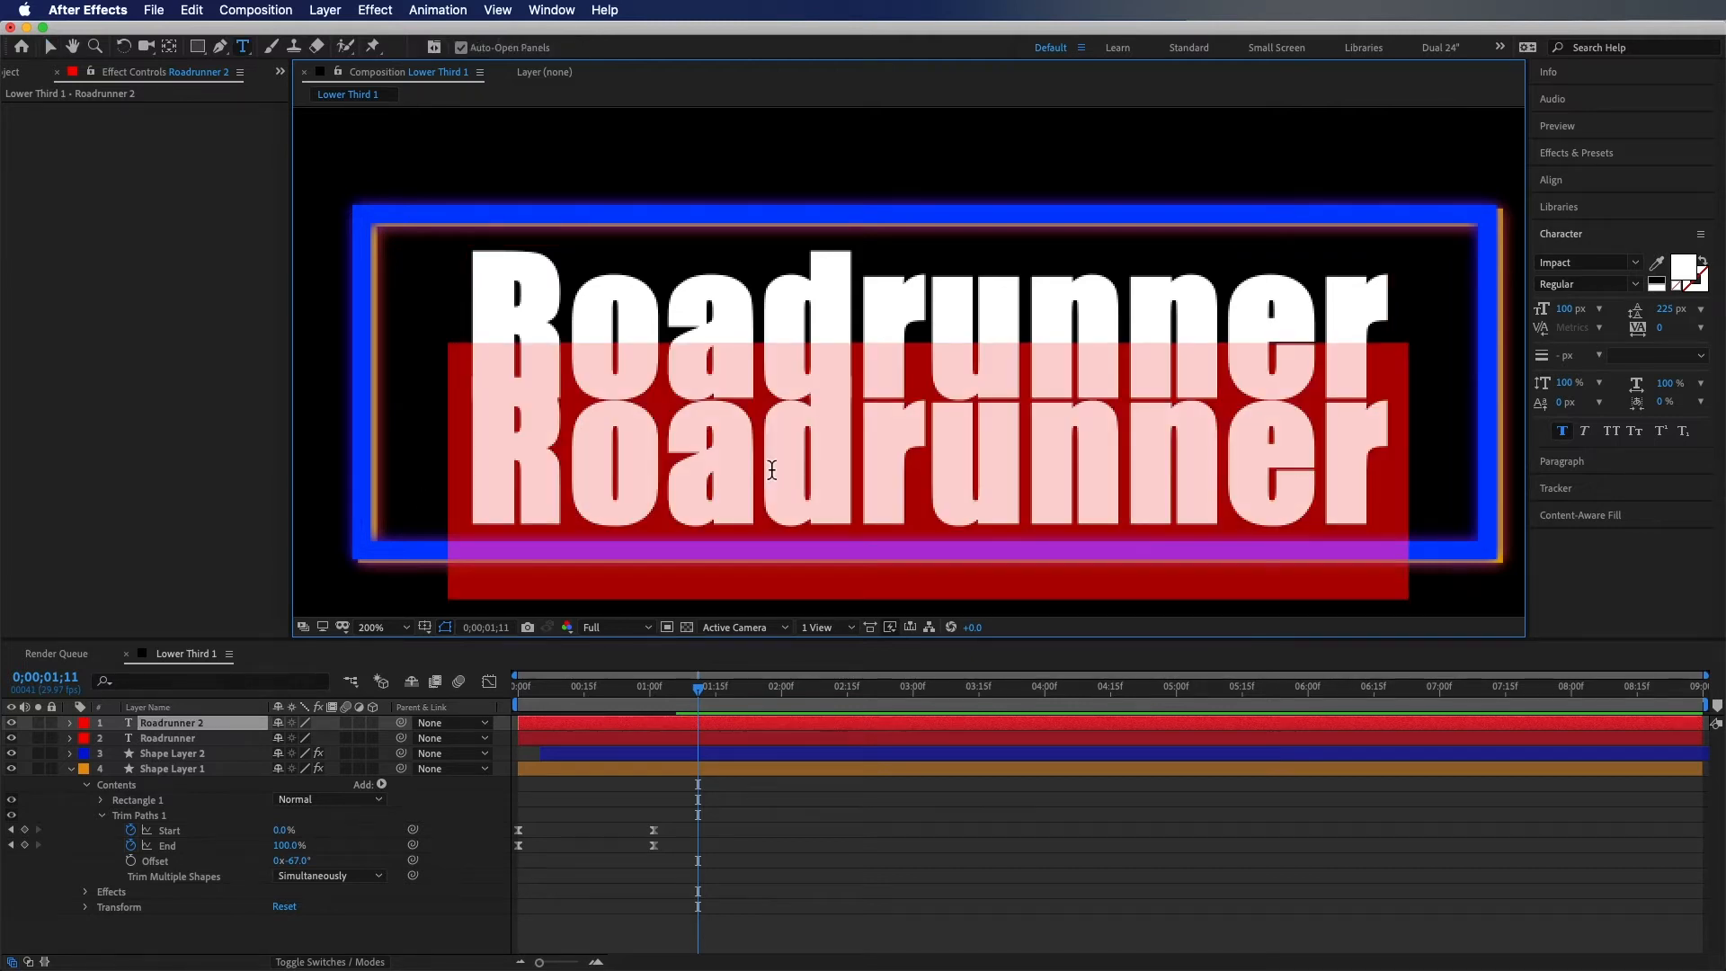
{"action": "type", "text": "Tutorial Host"}
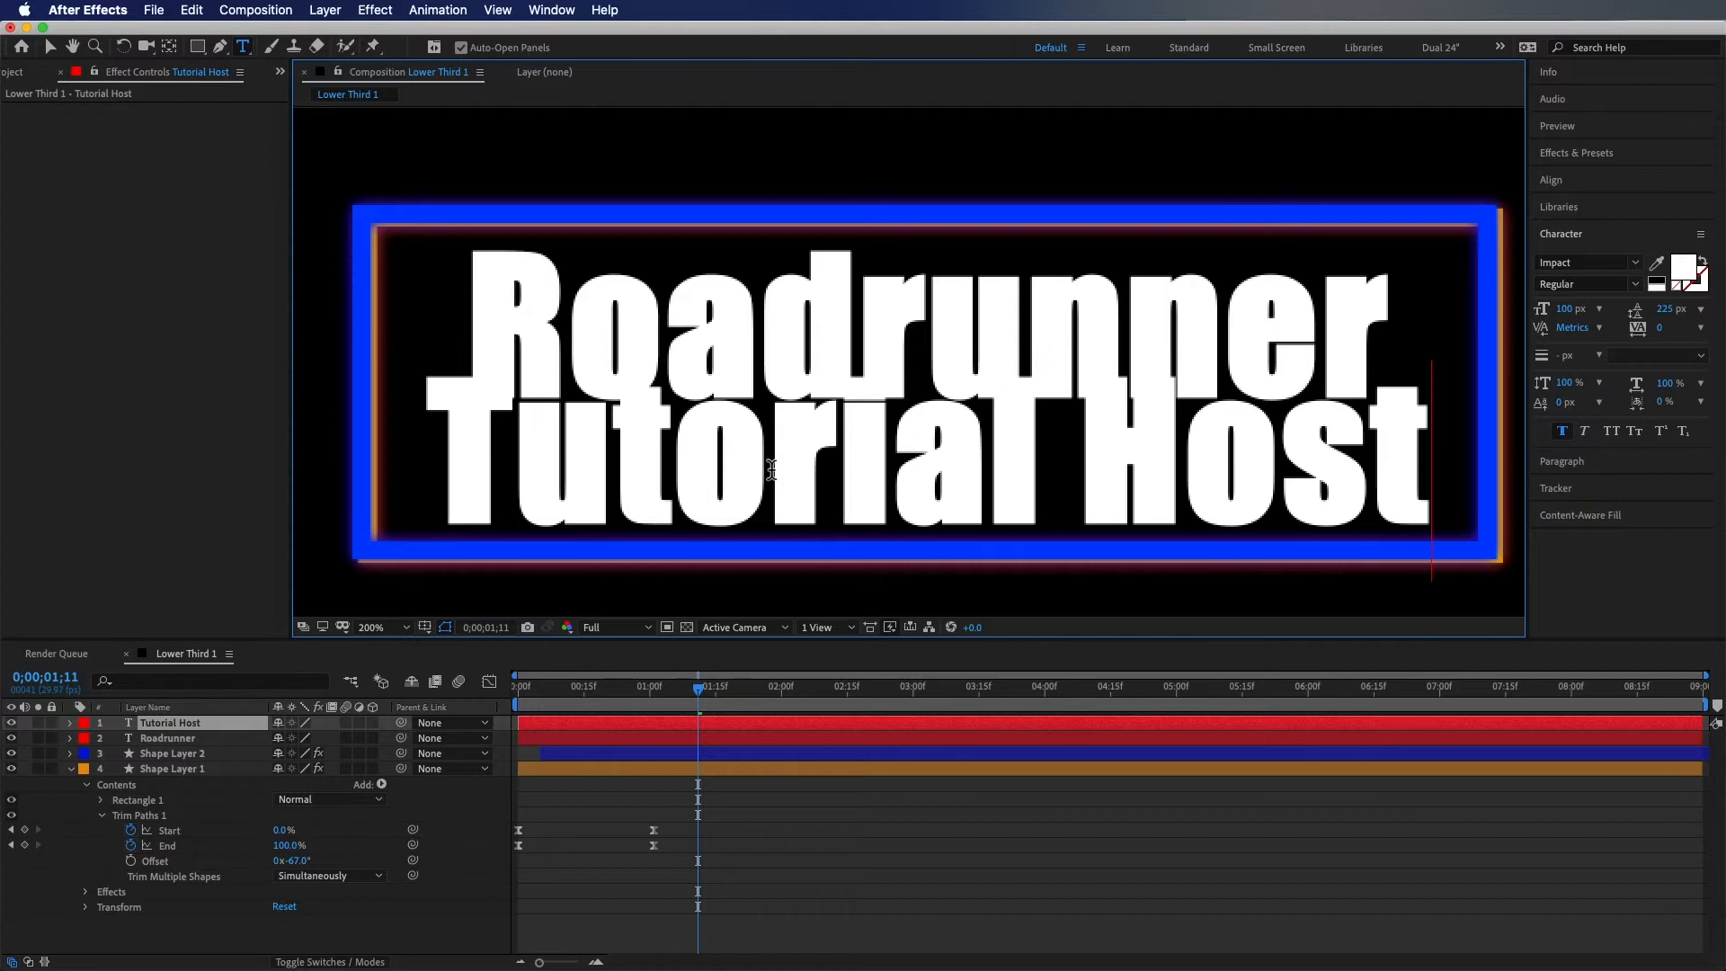
{"action": "key", "text": "super+a"}
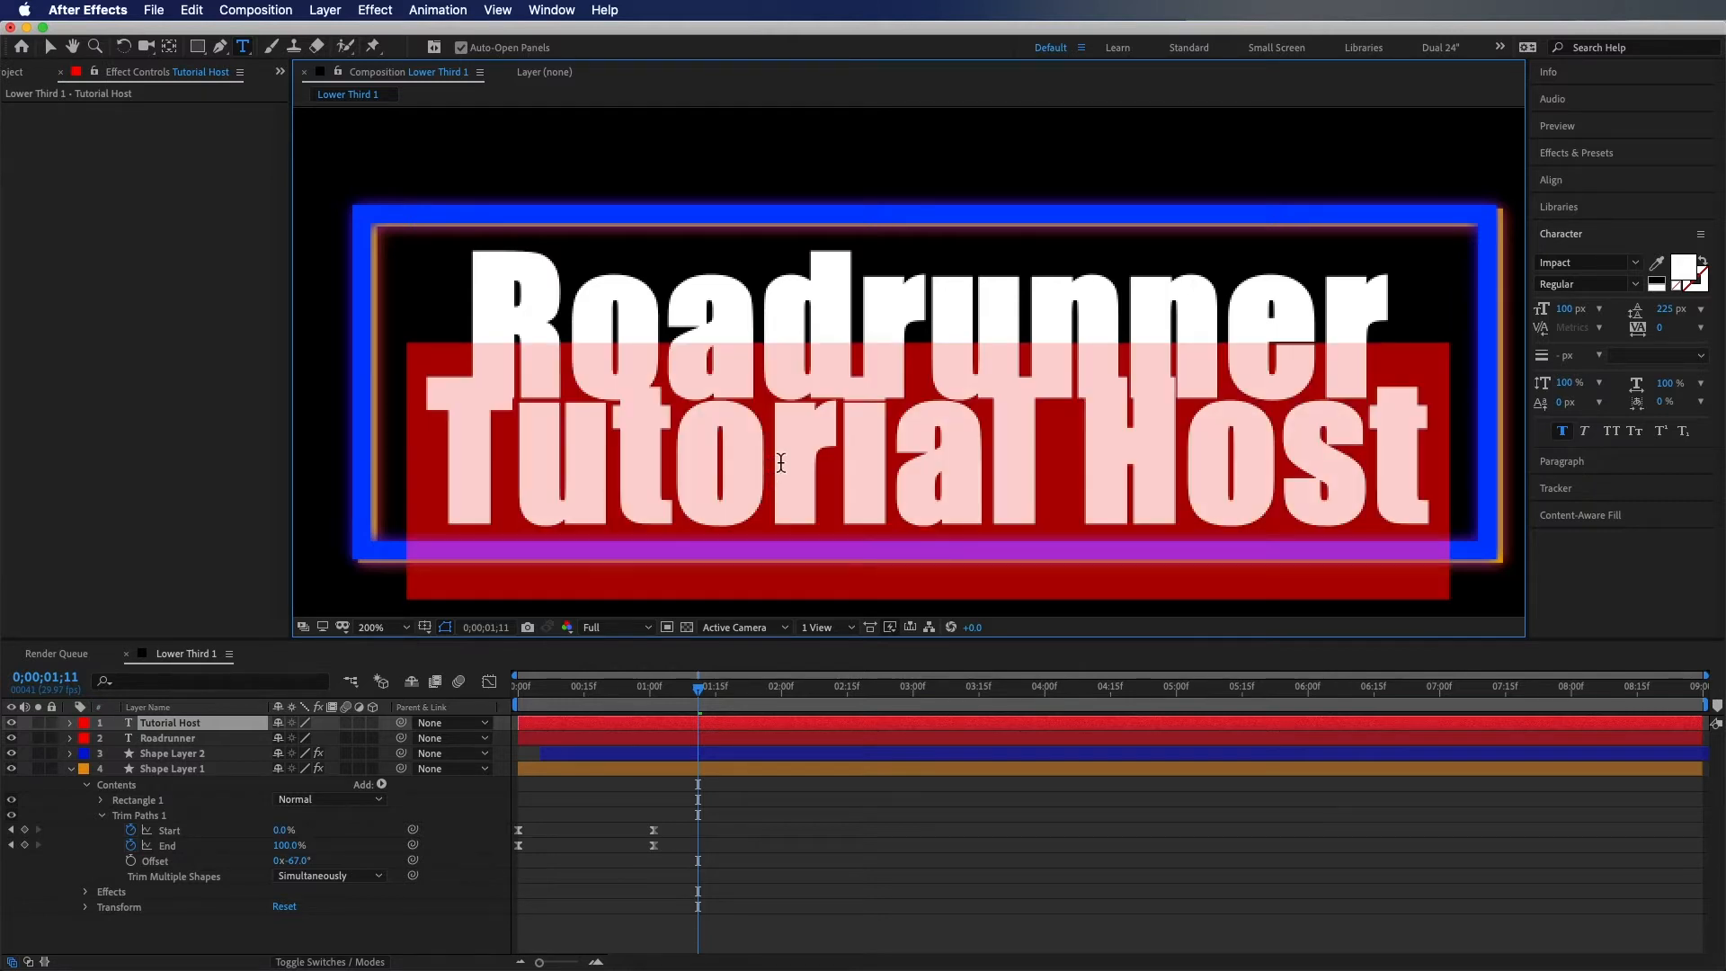
{"action": "left_click_drag", "start_coordinate": [1571, 310], "coordinate": [1547, 318]}
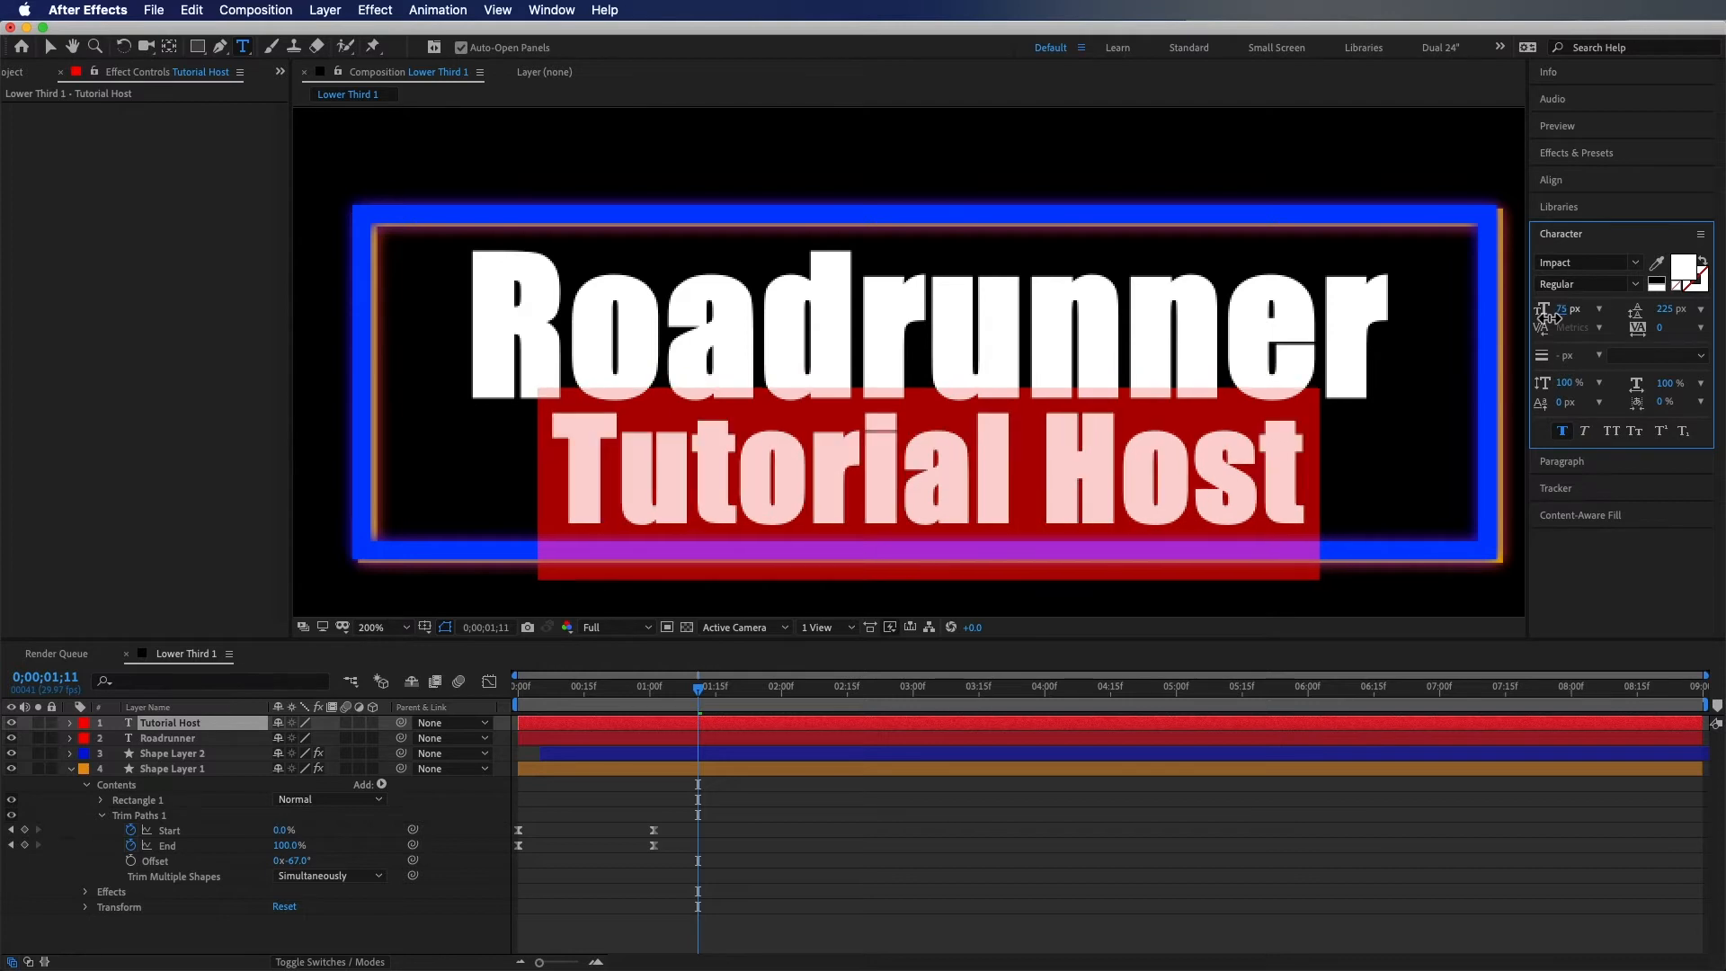
{"action": "left_click", "coordinate": [1384, 385]}
{"action": "left_click", "coordinate": [171, 907]}
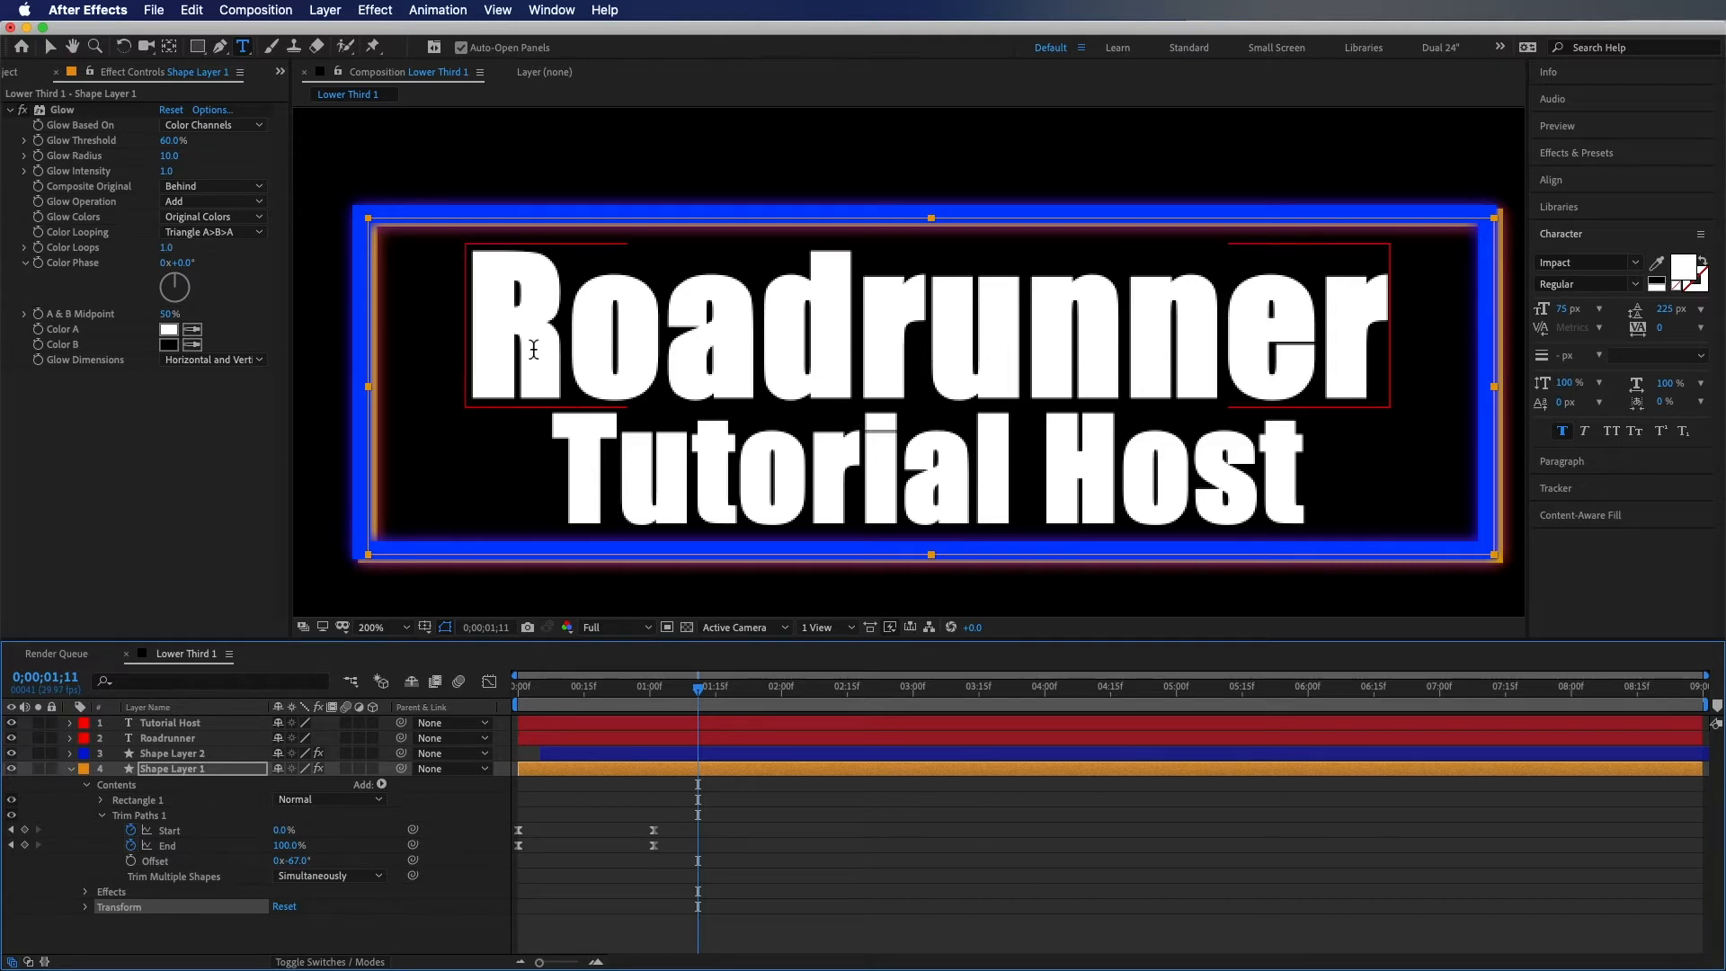
Pre-compose the "Roadrunner" and "Tutorial Host" layers into a new composition named "Text"
{"action": "left_click", "coordinate": [216, 738]}
{"action": "left_click", "coordinate": [222, 725], "text": "shift"}
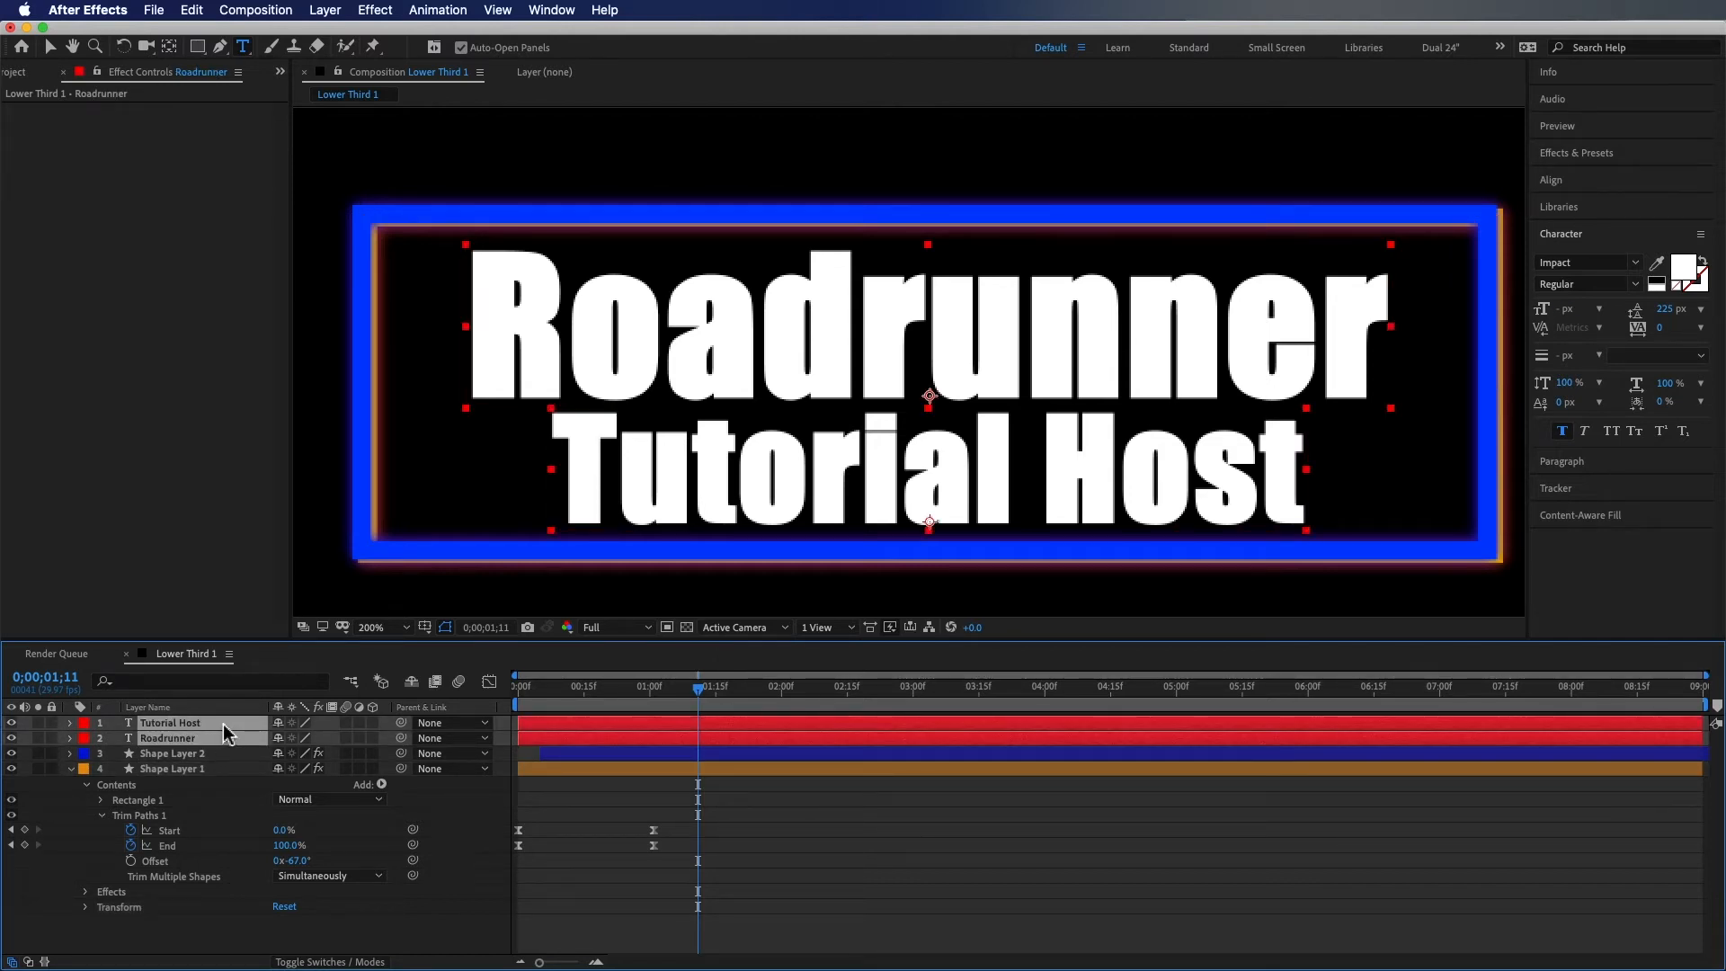
{"action": "key", "text": "super+shift+c"}
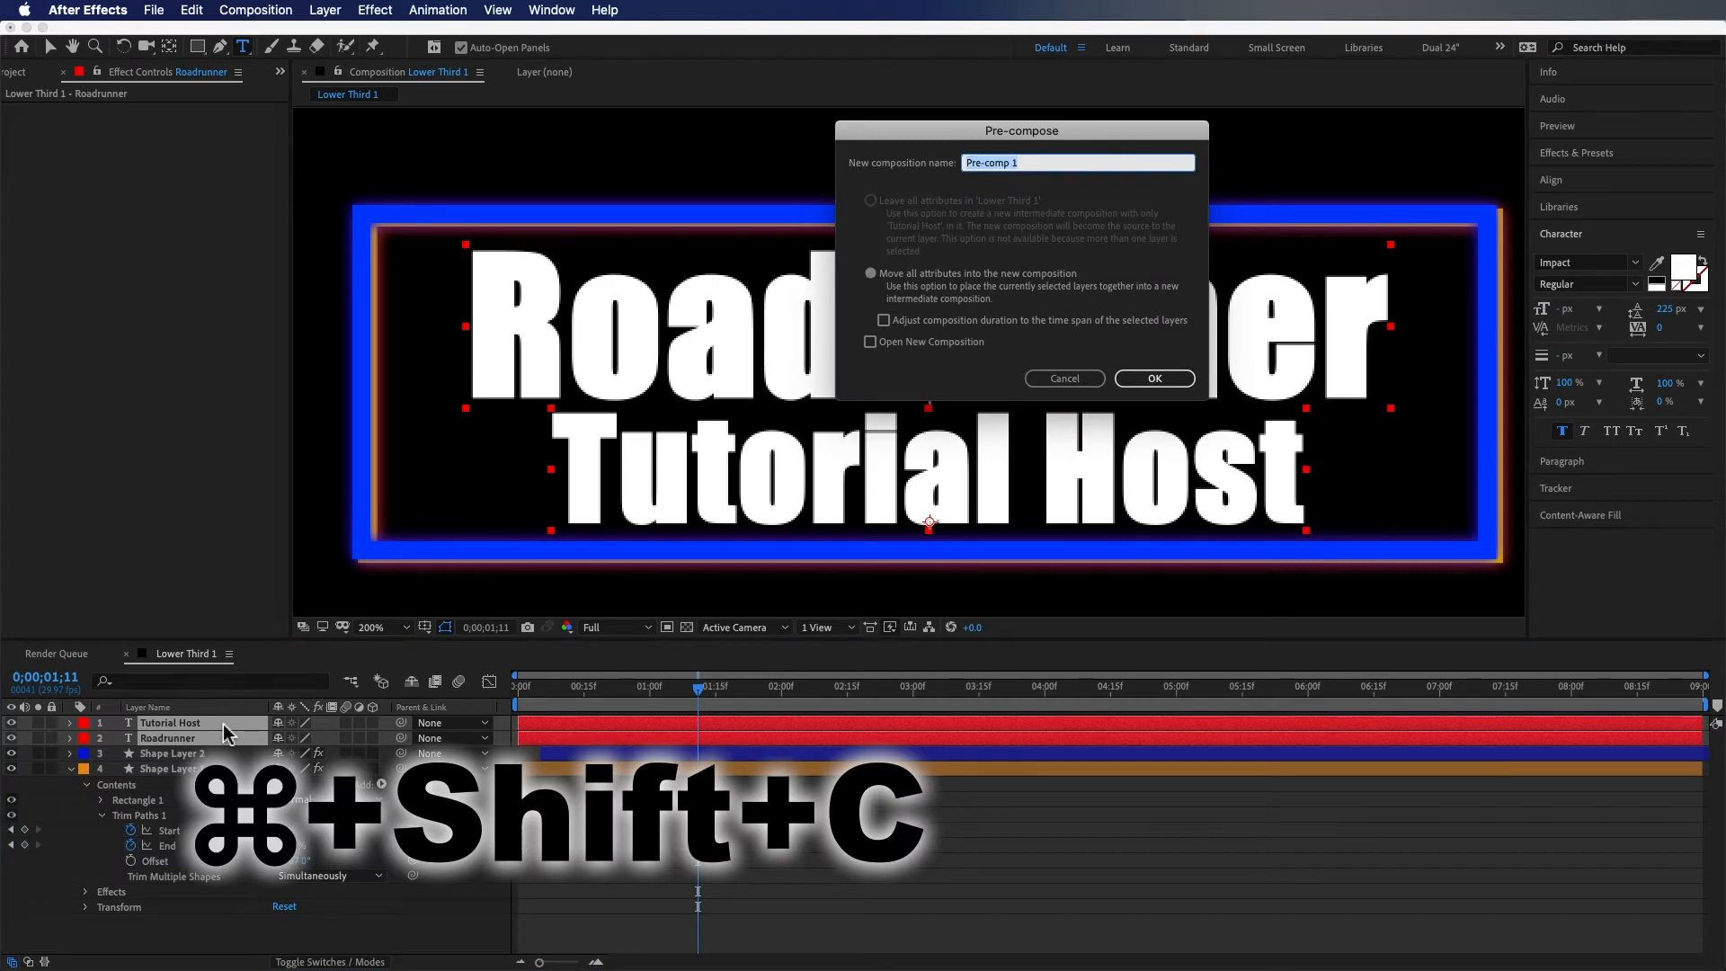
{"action": "type", "text": "Text"}
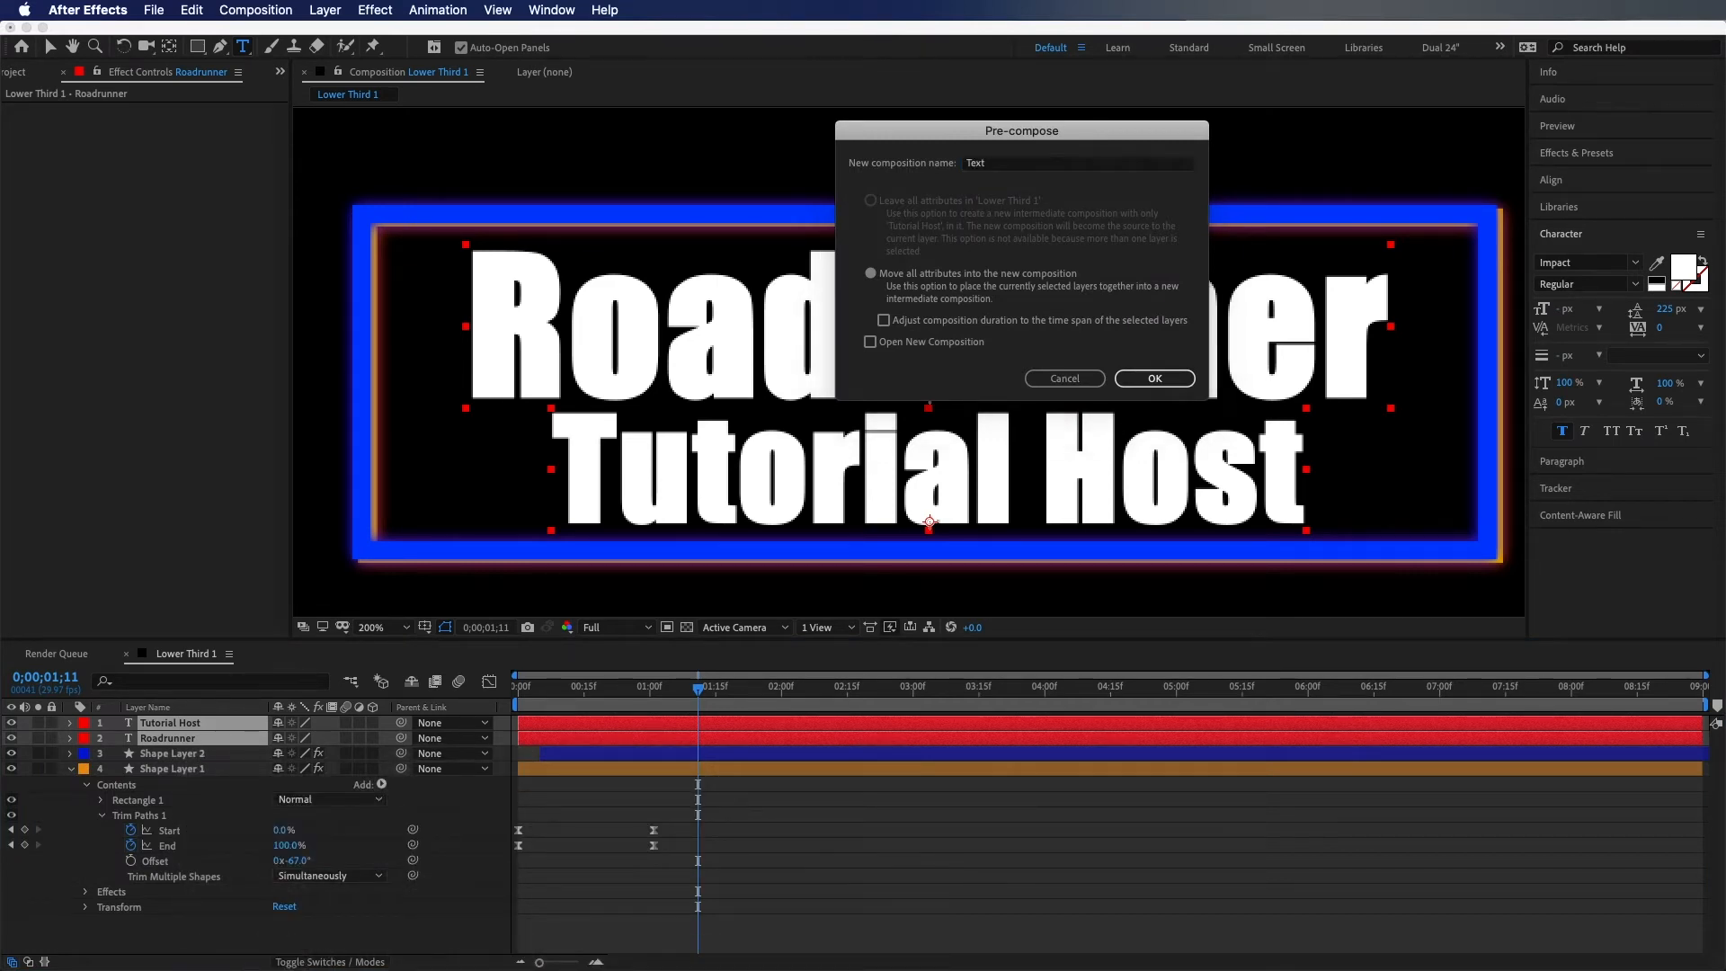
{"action": "key", "text": "Return"}
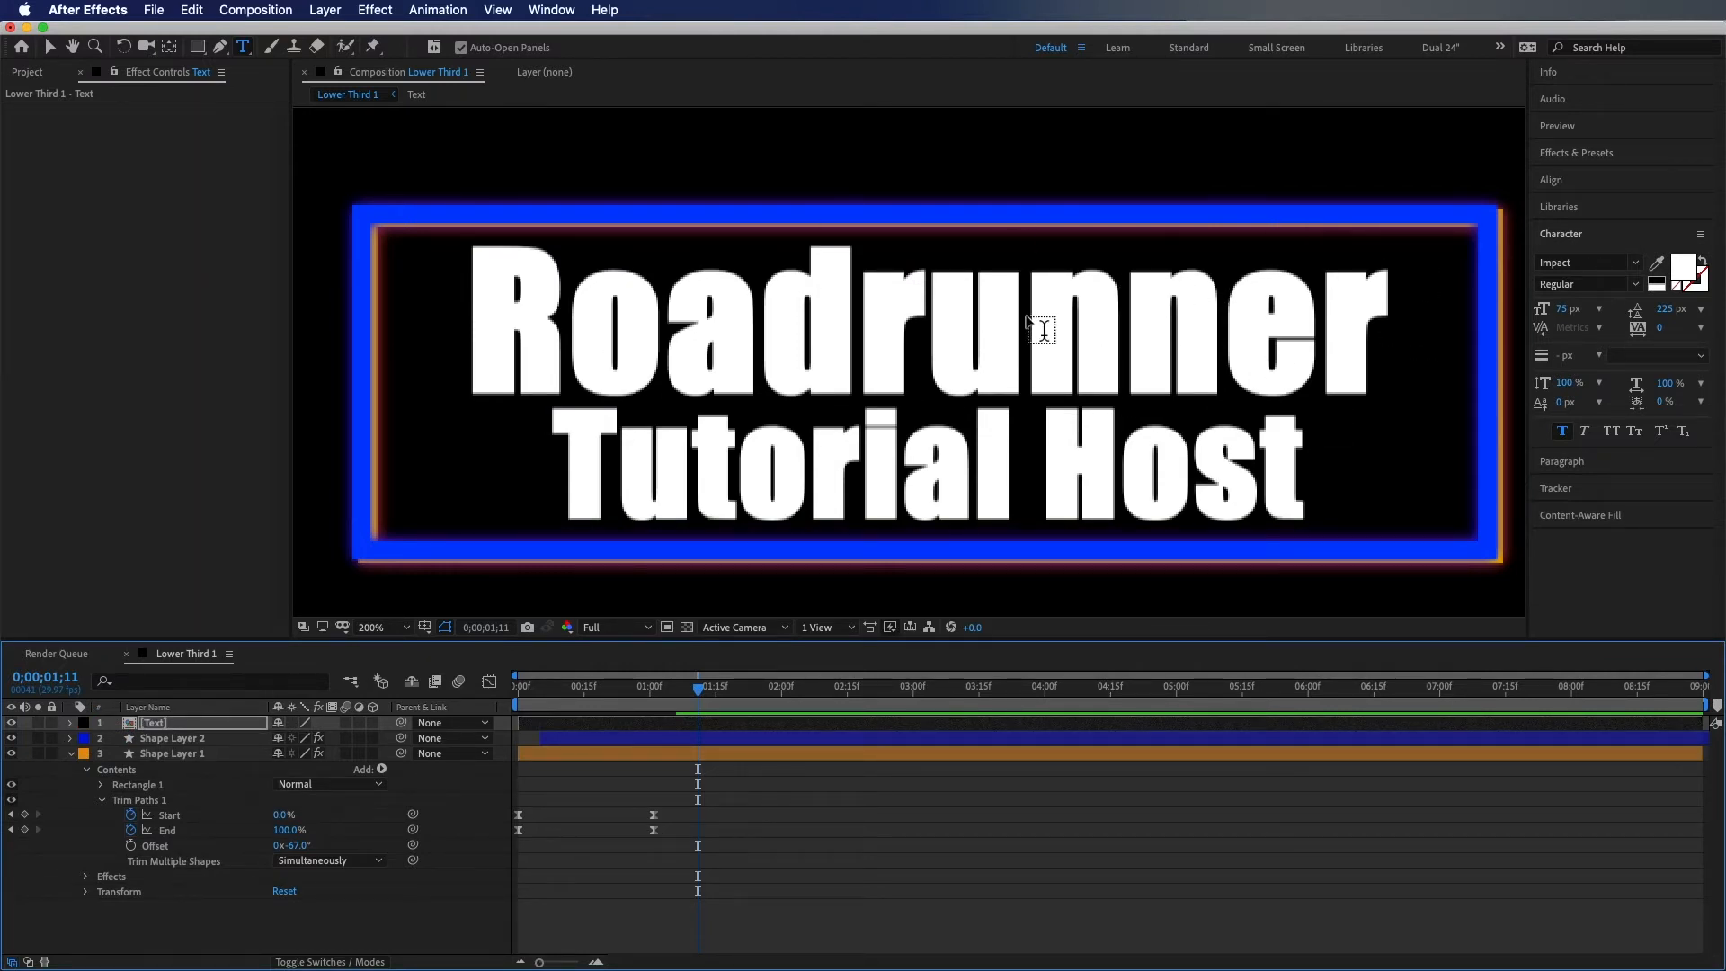
Show the Text layer's Position and add a keyframe for it at 0;00;01;11
{"action": "key", "text": "v"}
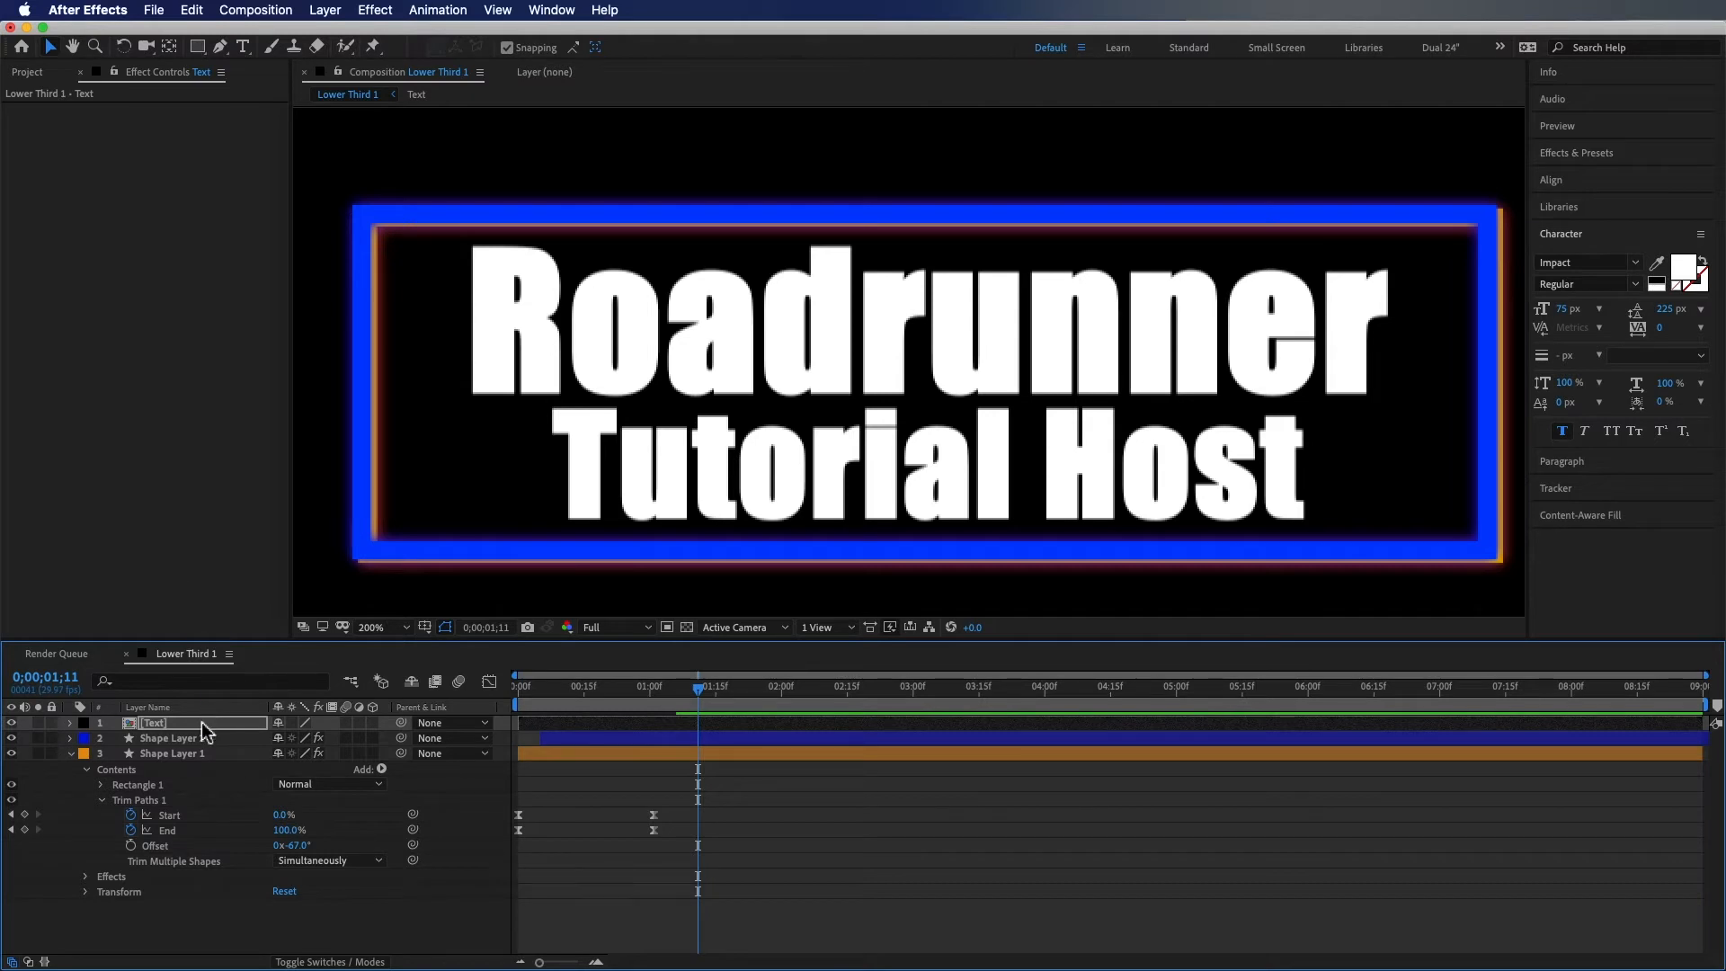
{"action": "key", "text": "p"}
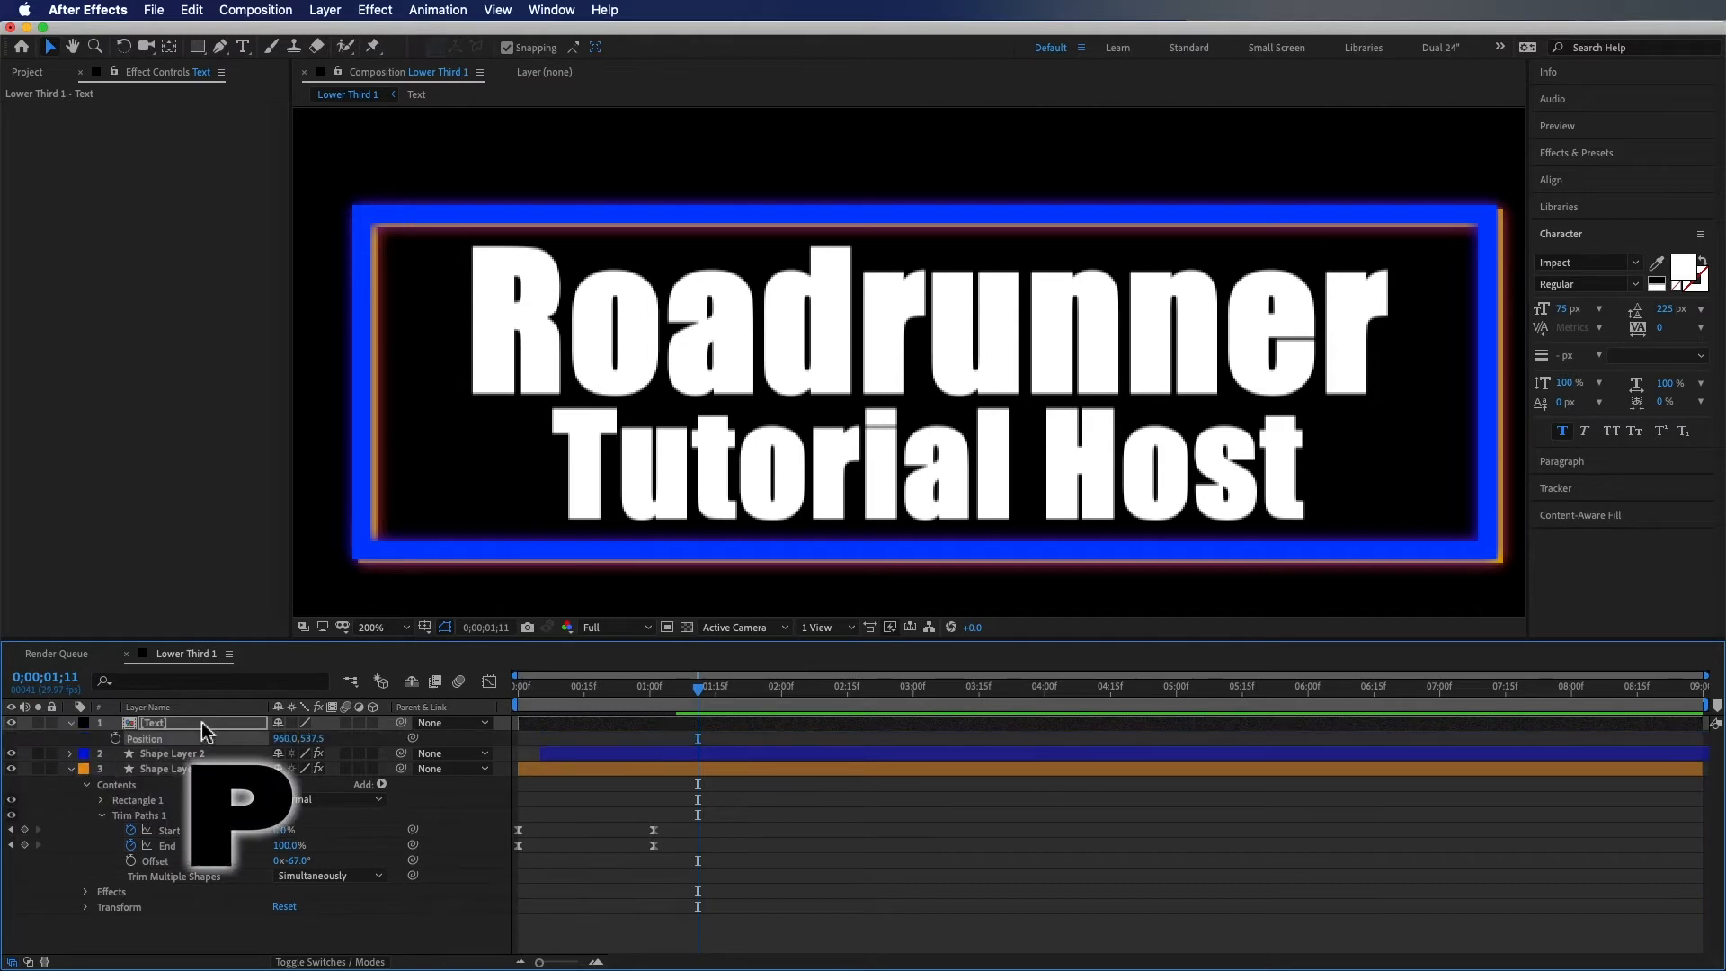
{"action": "left_click", "coordinate": [116, 740]}
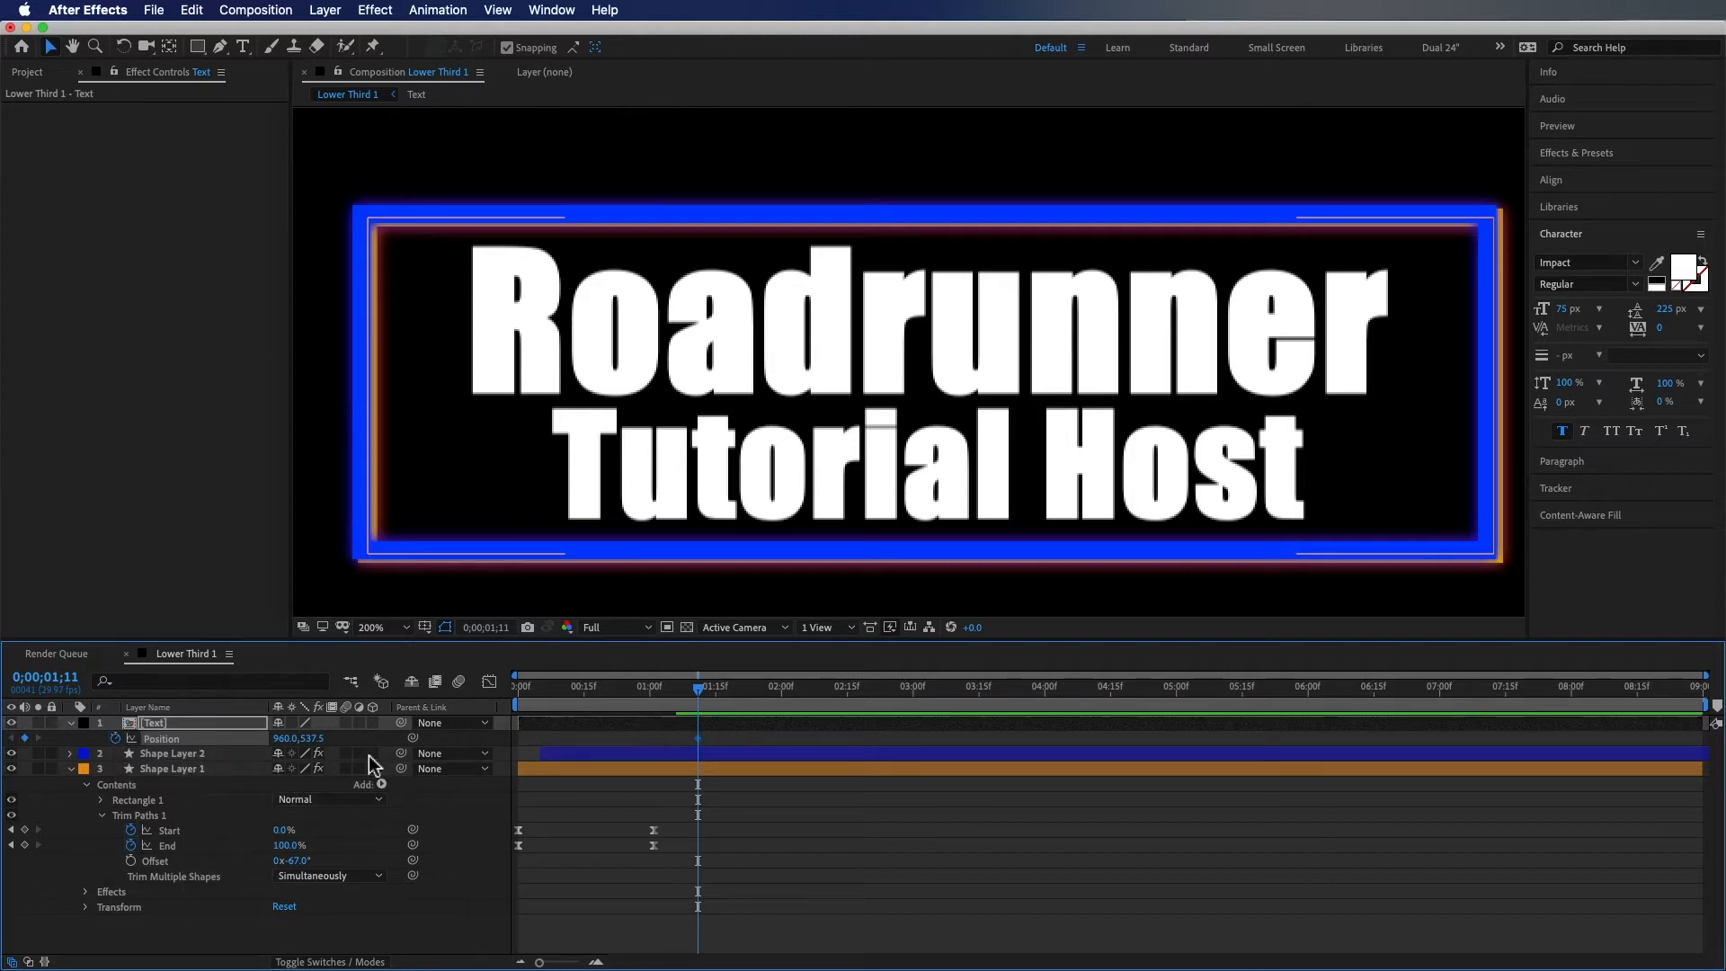
At Shape Layer 2's last Trim Paths keyframes (0;00;01;06), set the Text layer's Y position to 727.5, below the rectangle
{"action": "left_click", "coordinate": [651, 689]}
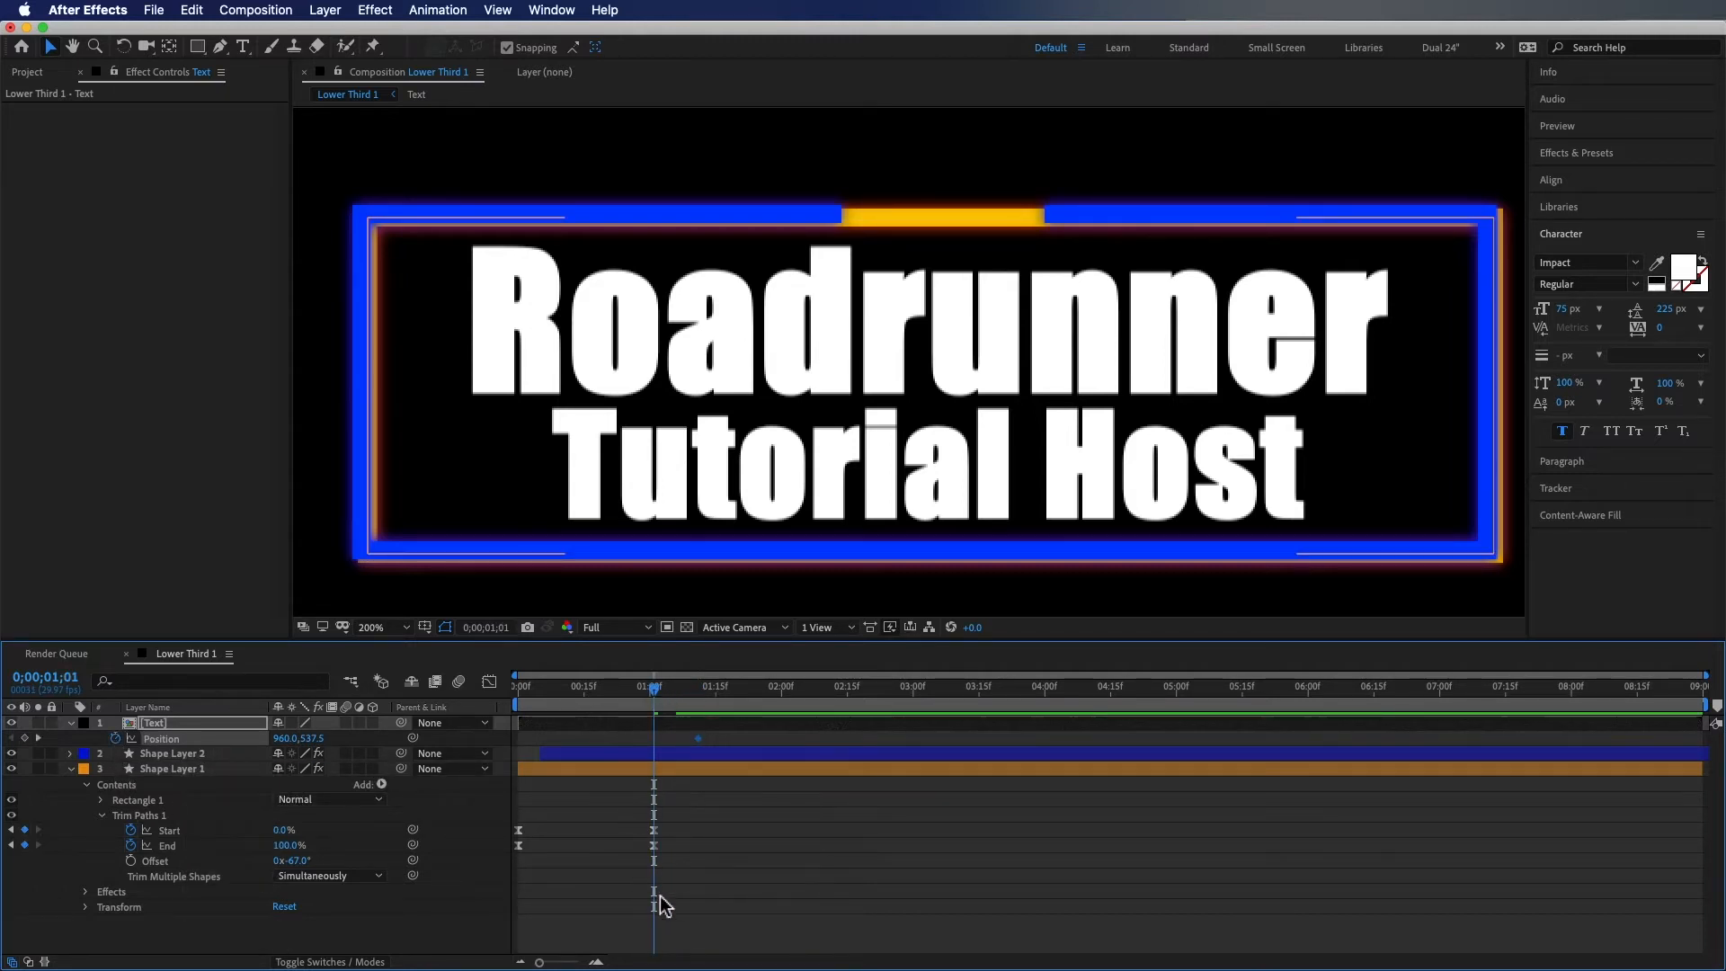
{"action": "left_click", "coordinate": [681, 755]}
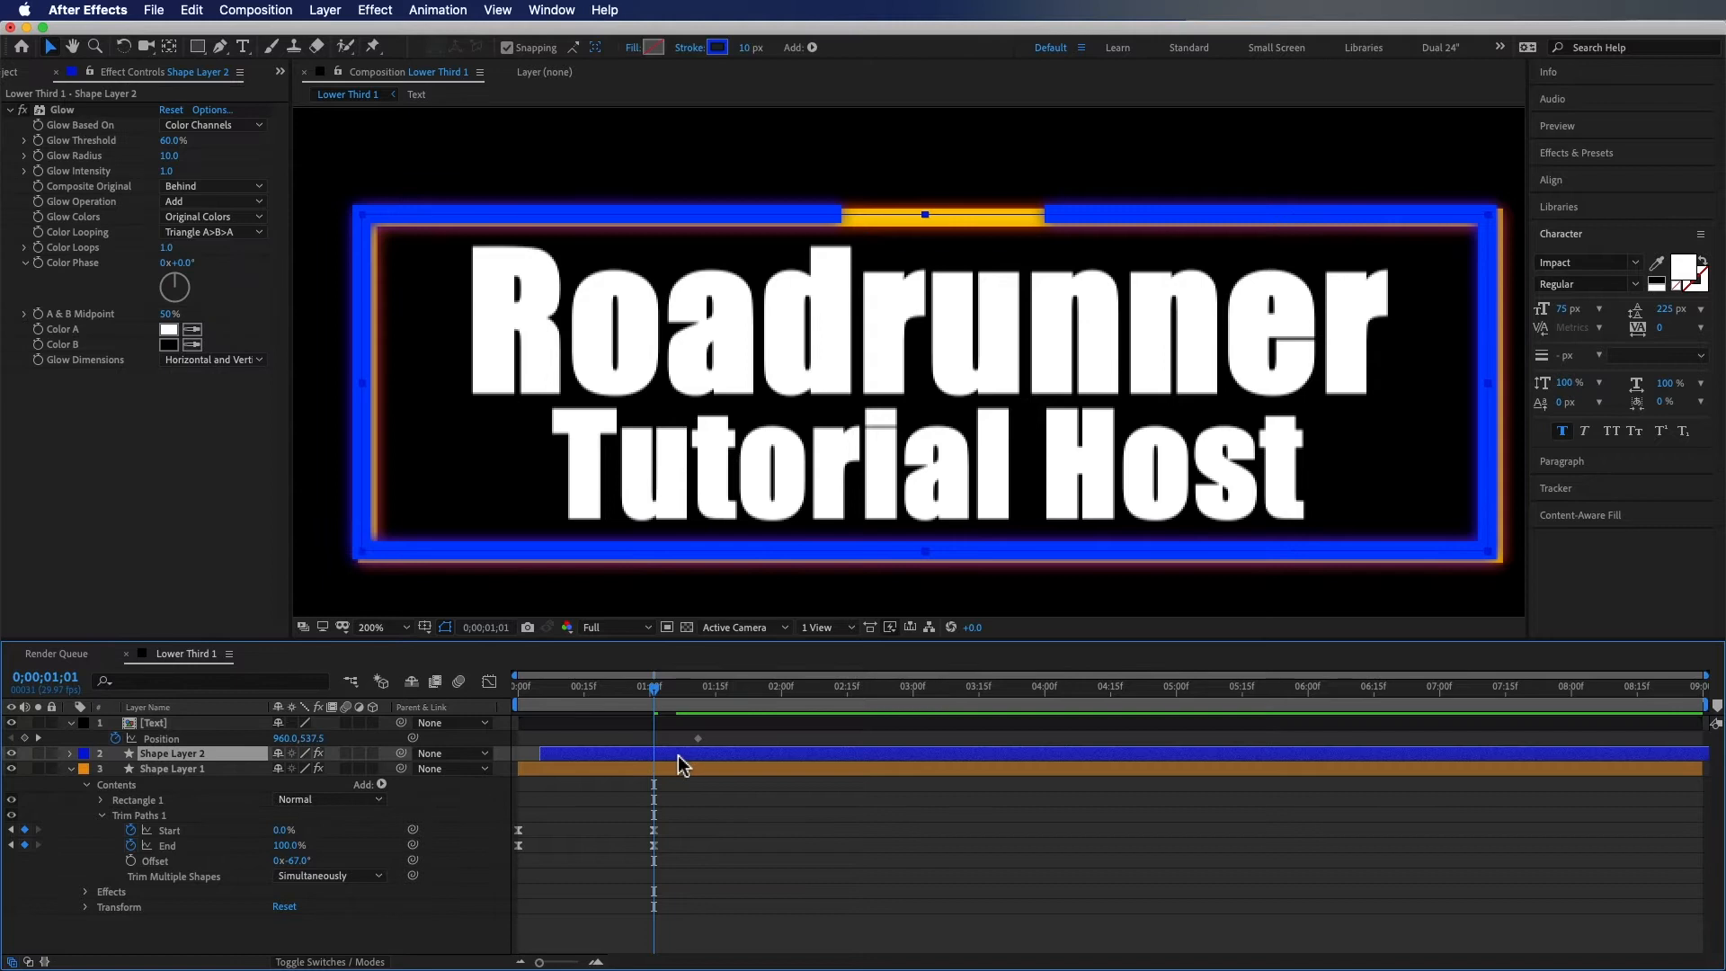
{"action": "key", "text": "u"}
{"action": "left_click_drag", "start_coordinate": [656, 698], "coordinate": [672, 701]}
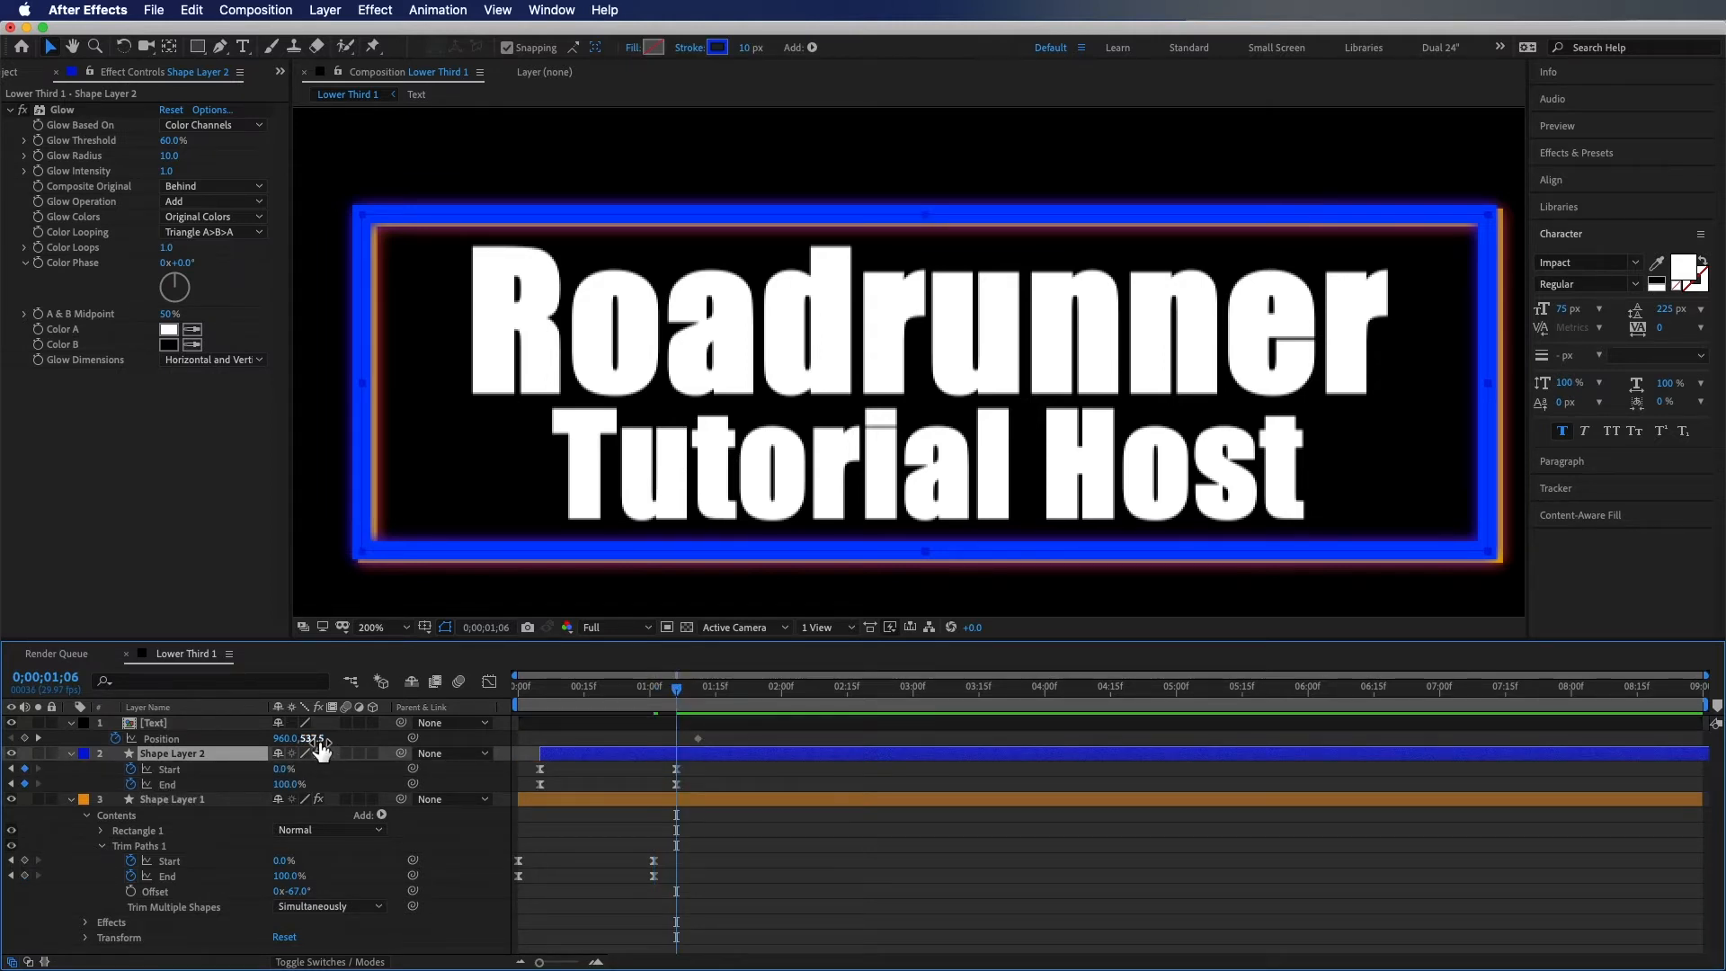
{"action": "left_click_drag", "start_coordinate": [319, 749], "coordinate": [333, 744]}
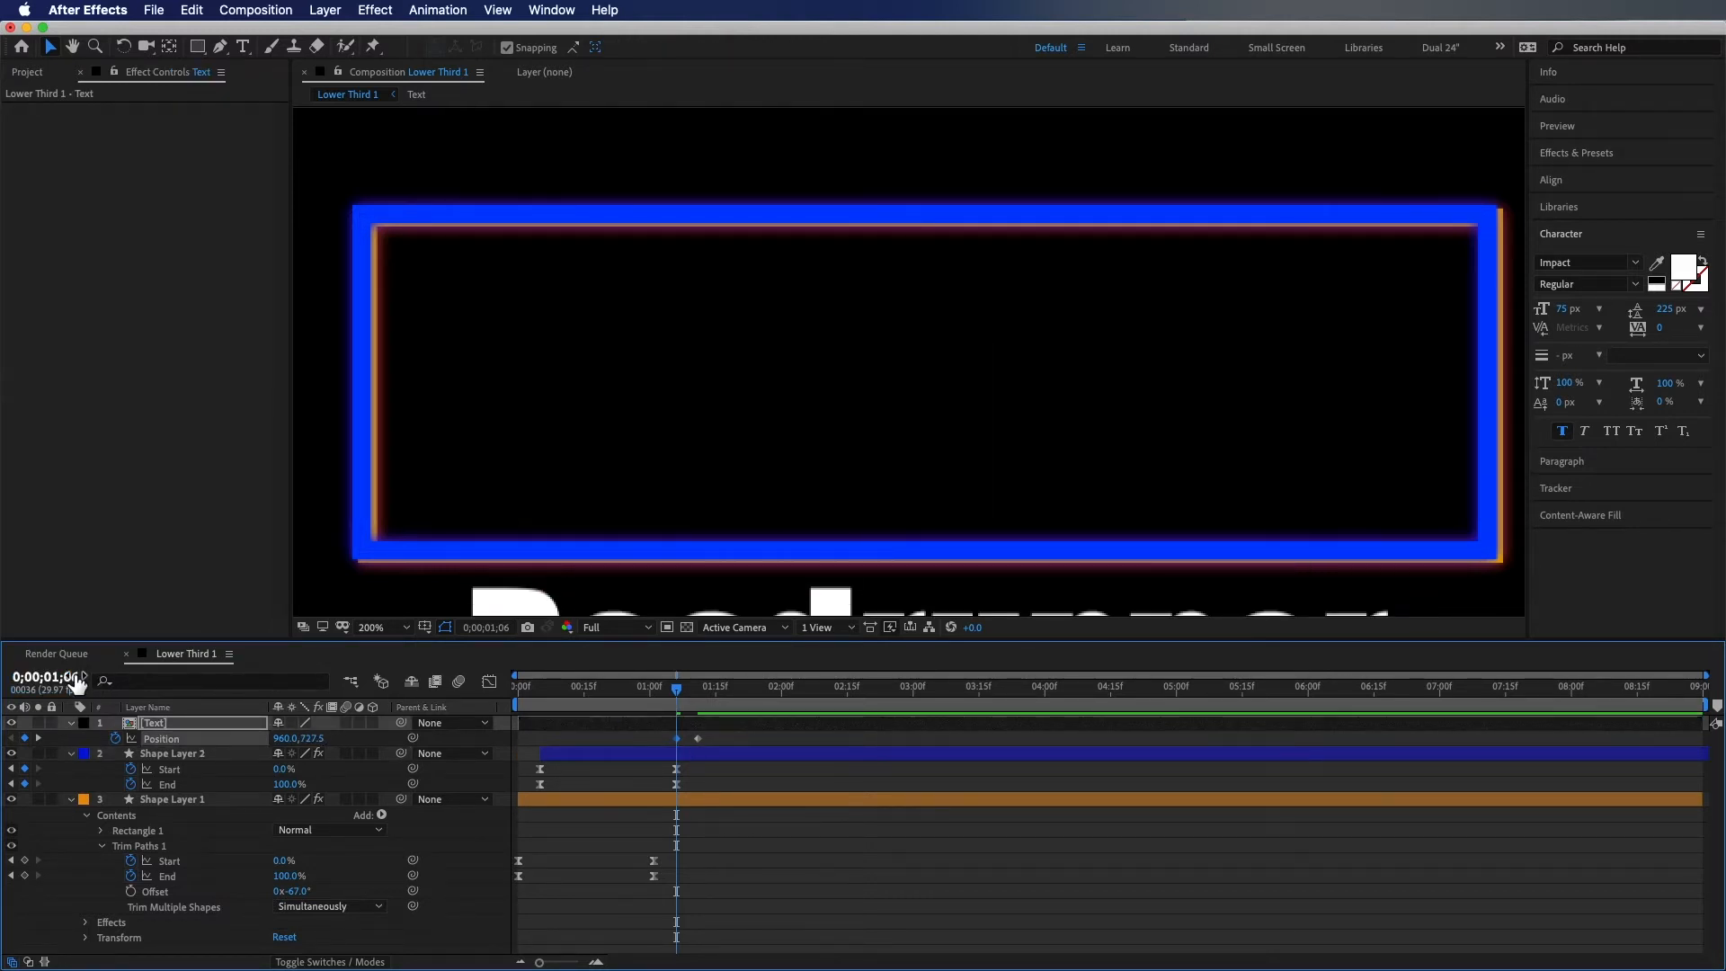
Move the Text layer's final Position keyframe to 0;00;02;06 and apply Easy Ease to both Position keyframes
{"action": "left_click_drag", "start_coordinate": [677, 692], "coordinate": [808, 704]}
{"action": "left_click_drag", "start_coordinate": [697, 738], "coordinate": [612, 741]}
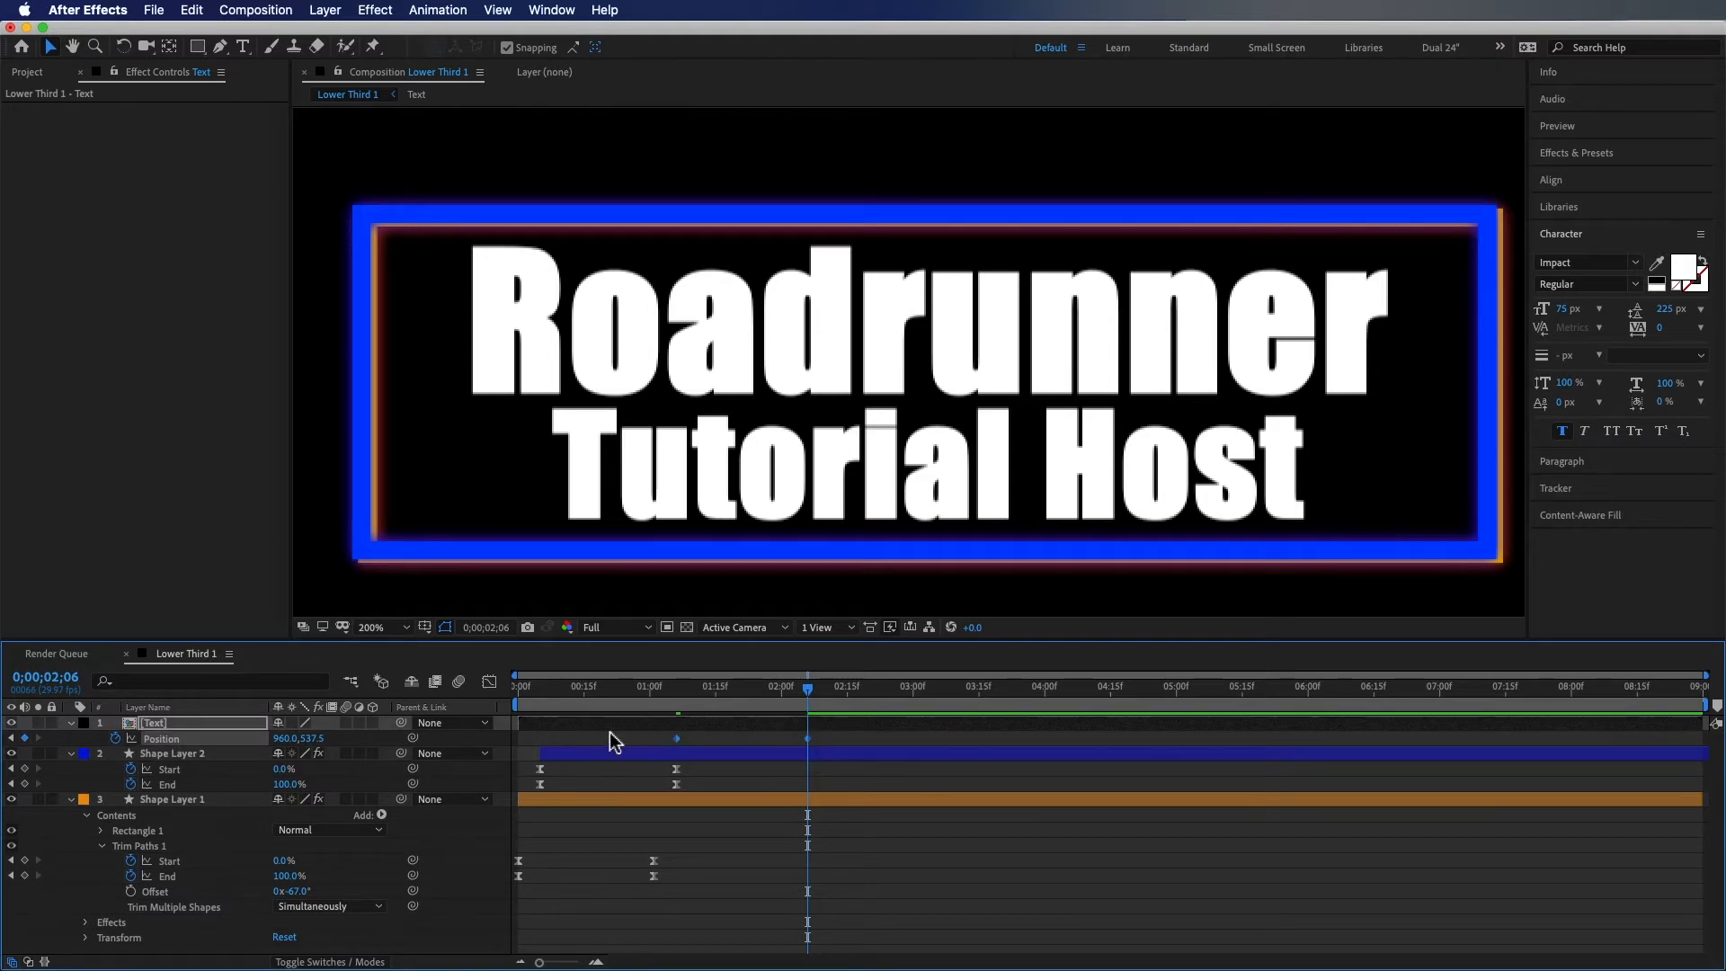
{"action": "key", "text": "F9"}
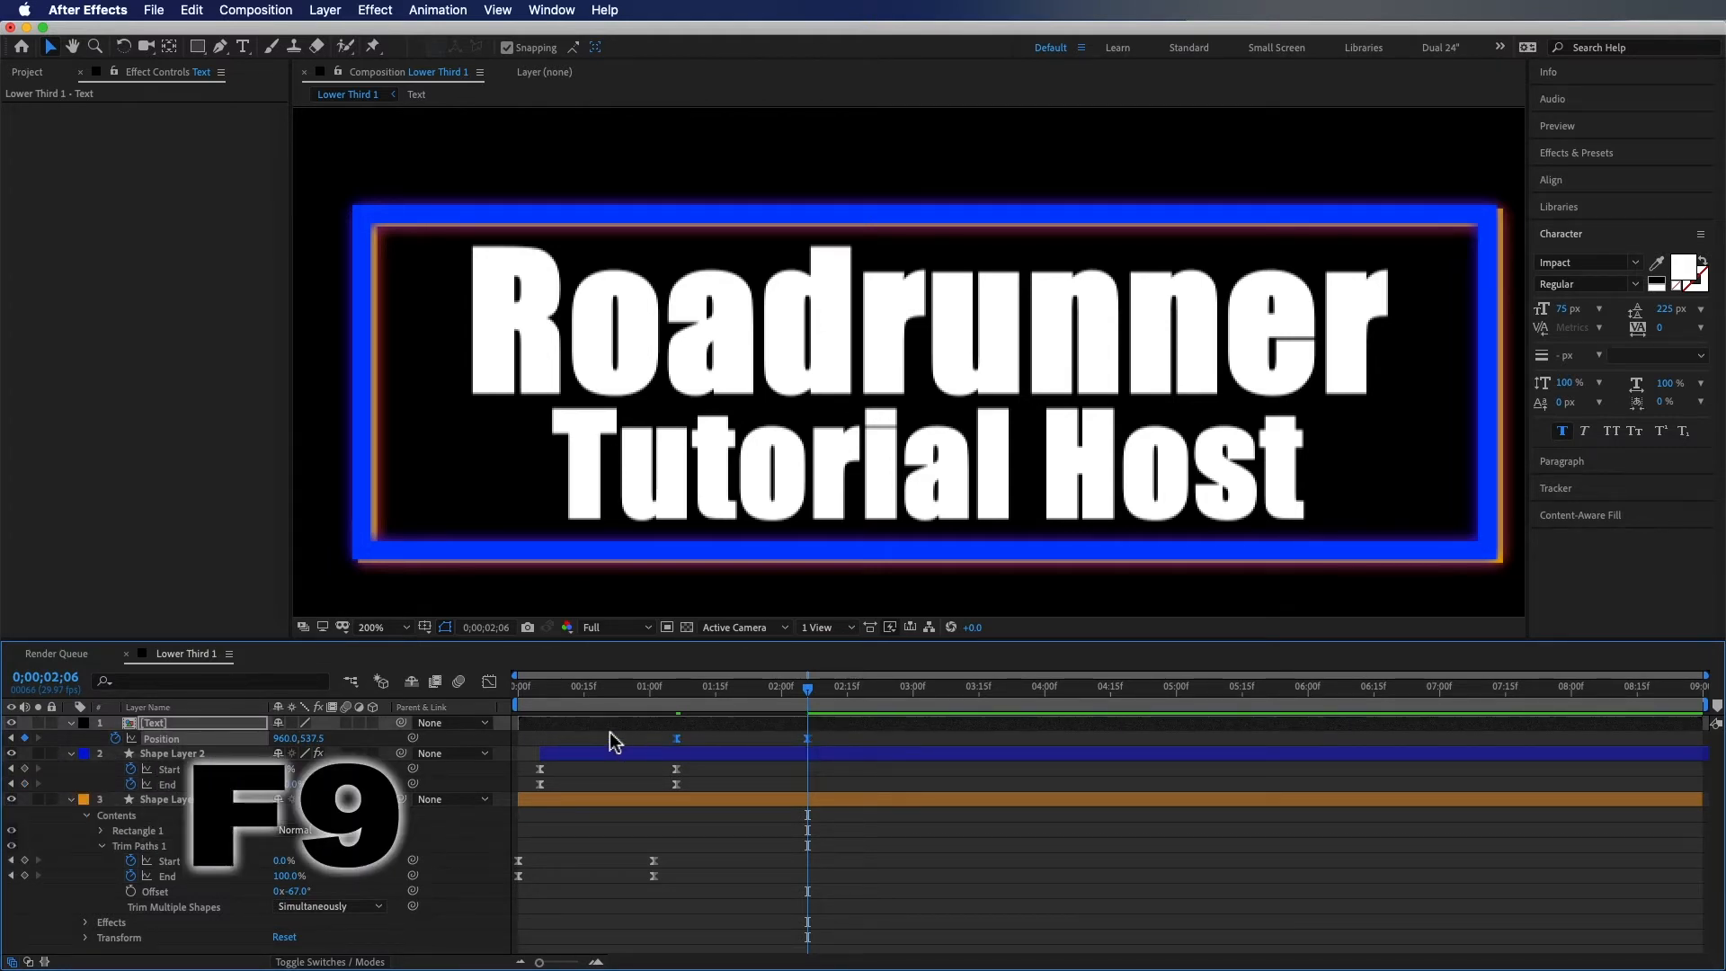
Collapse the displayed properties of the Text layer and both shape layers in the timeline
{"action": "left_click", "coordinate": [182, 816]}
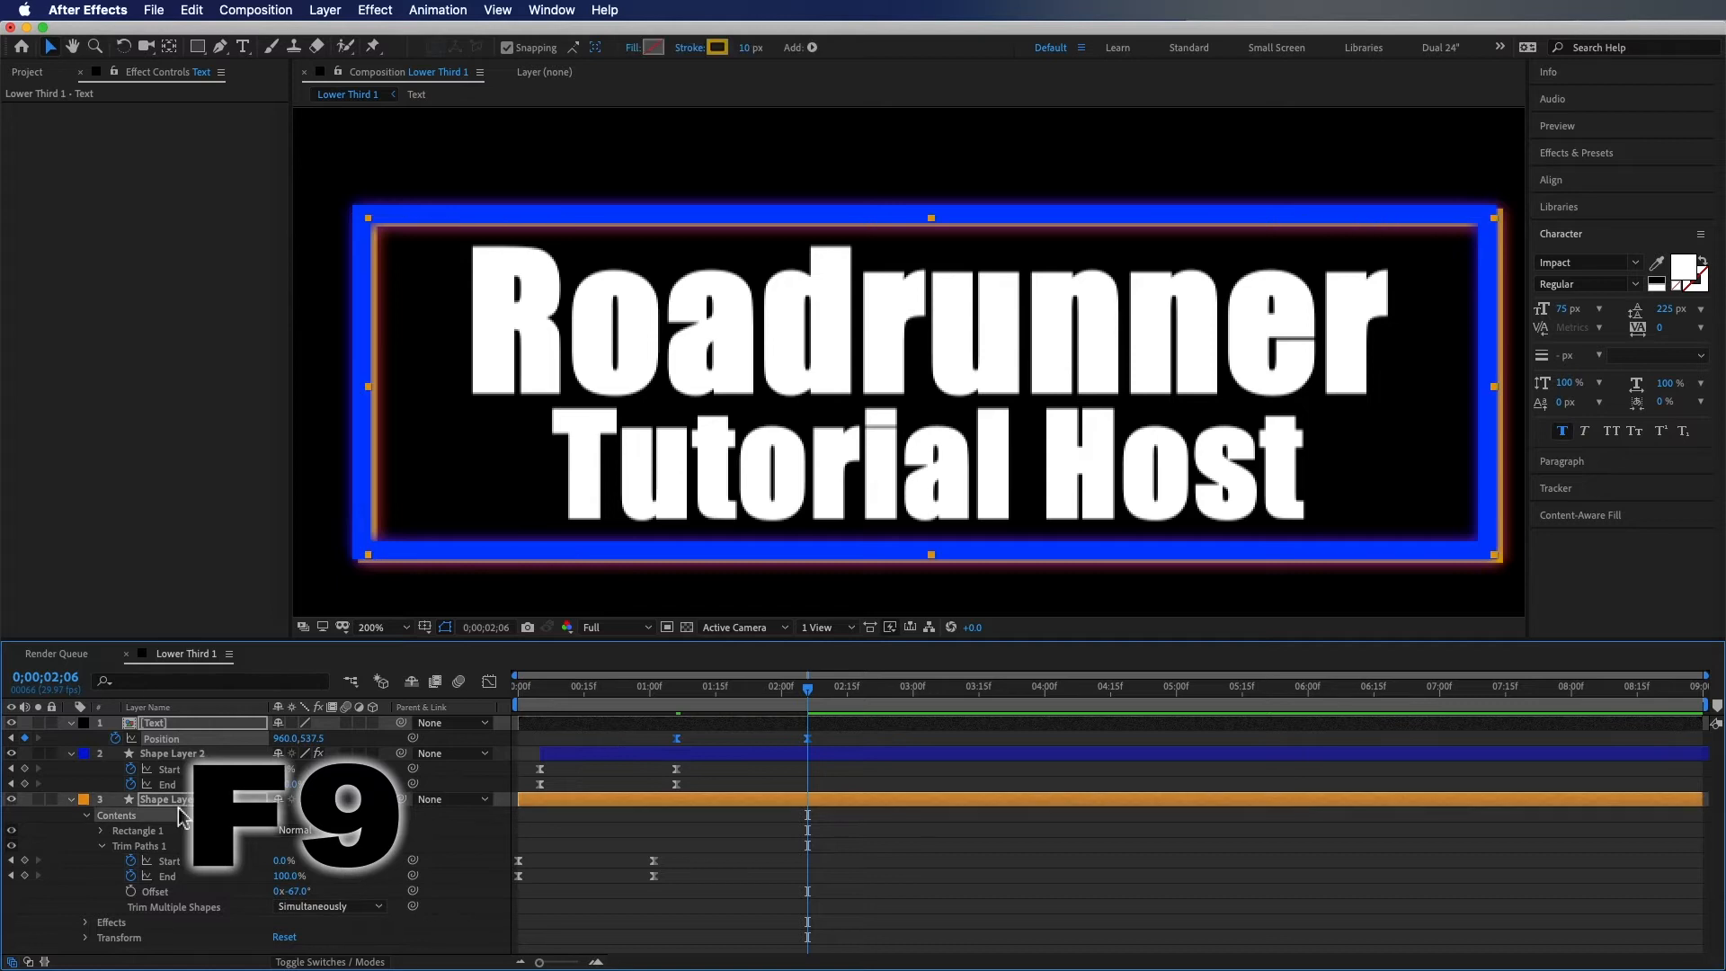
{"action": "key", "text": "u"}
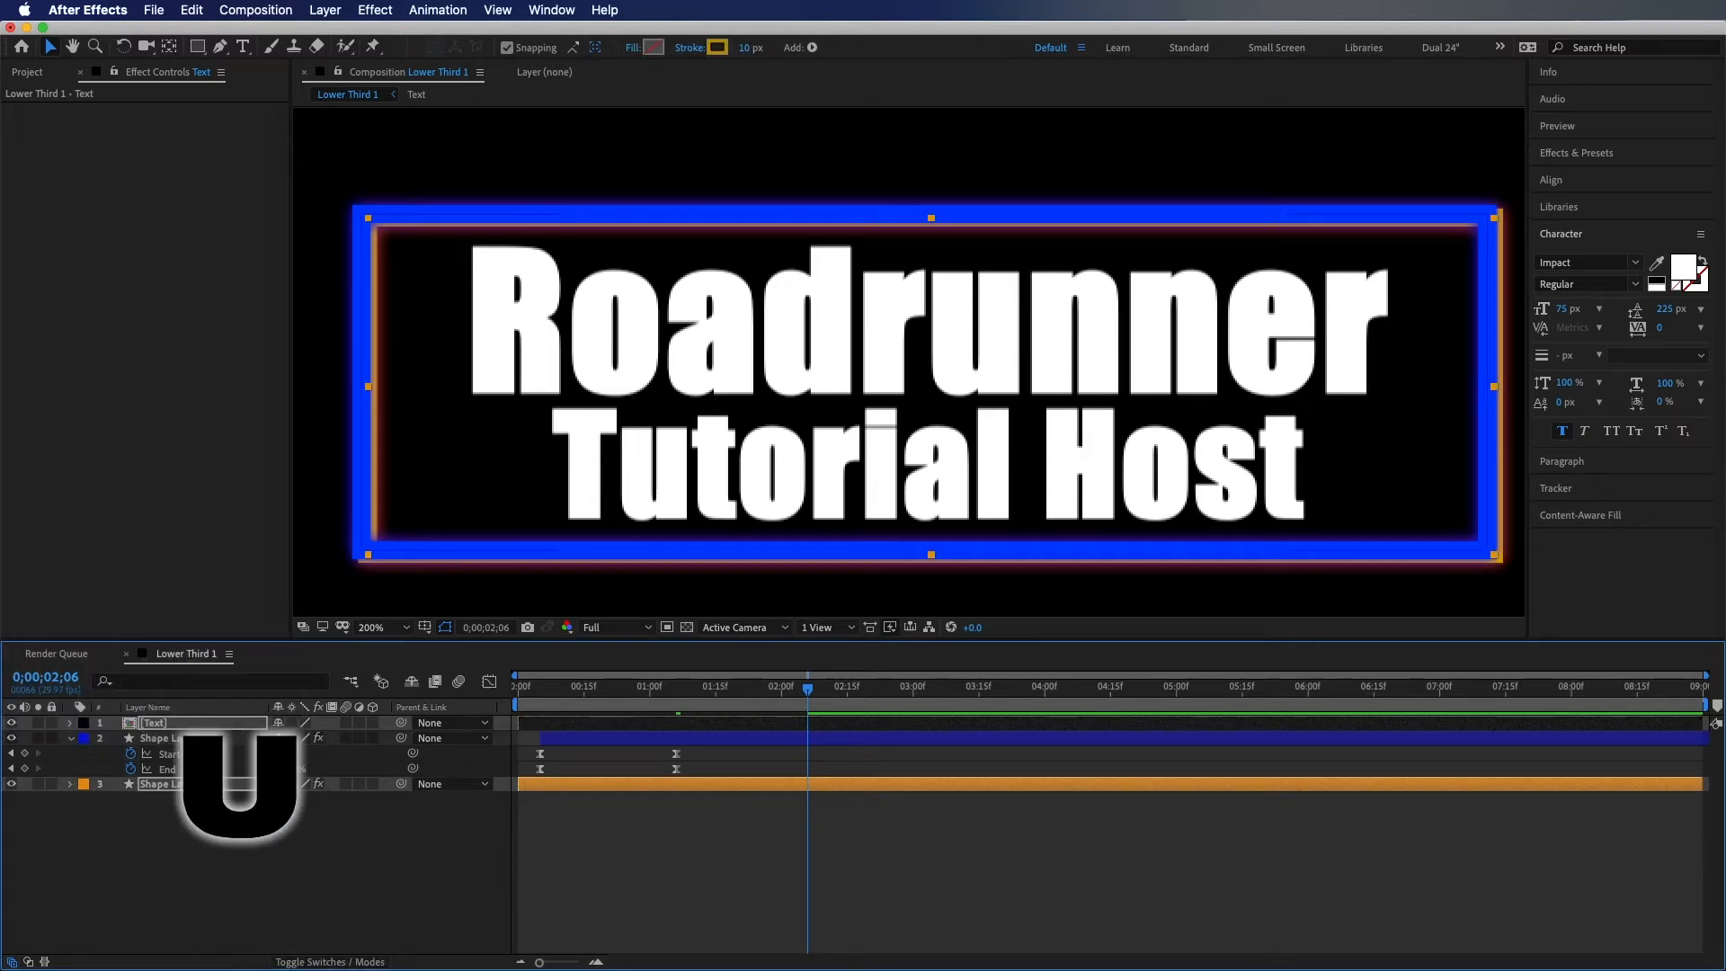
{"action": "left_click", "coordinate": [201, 741]}
{"action": "left_click", "coordinate": [730, 763]}
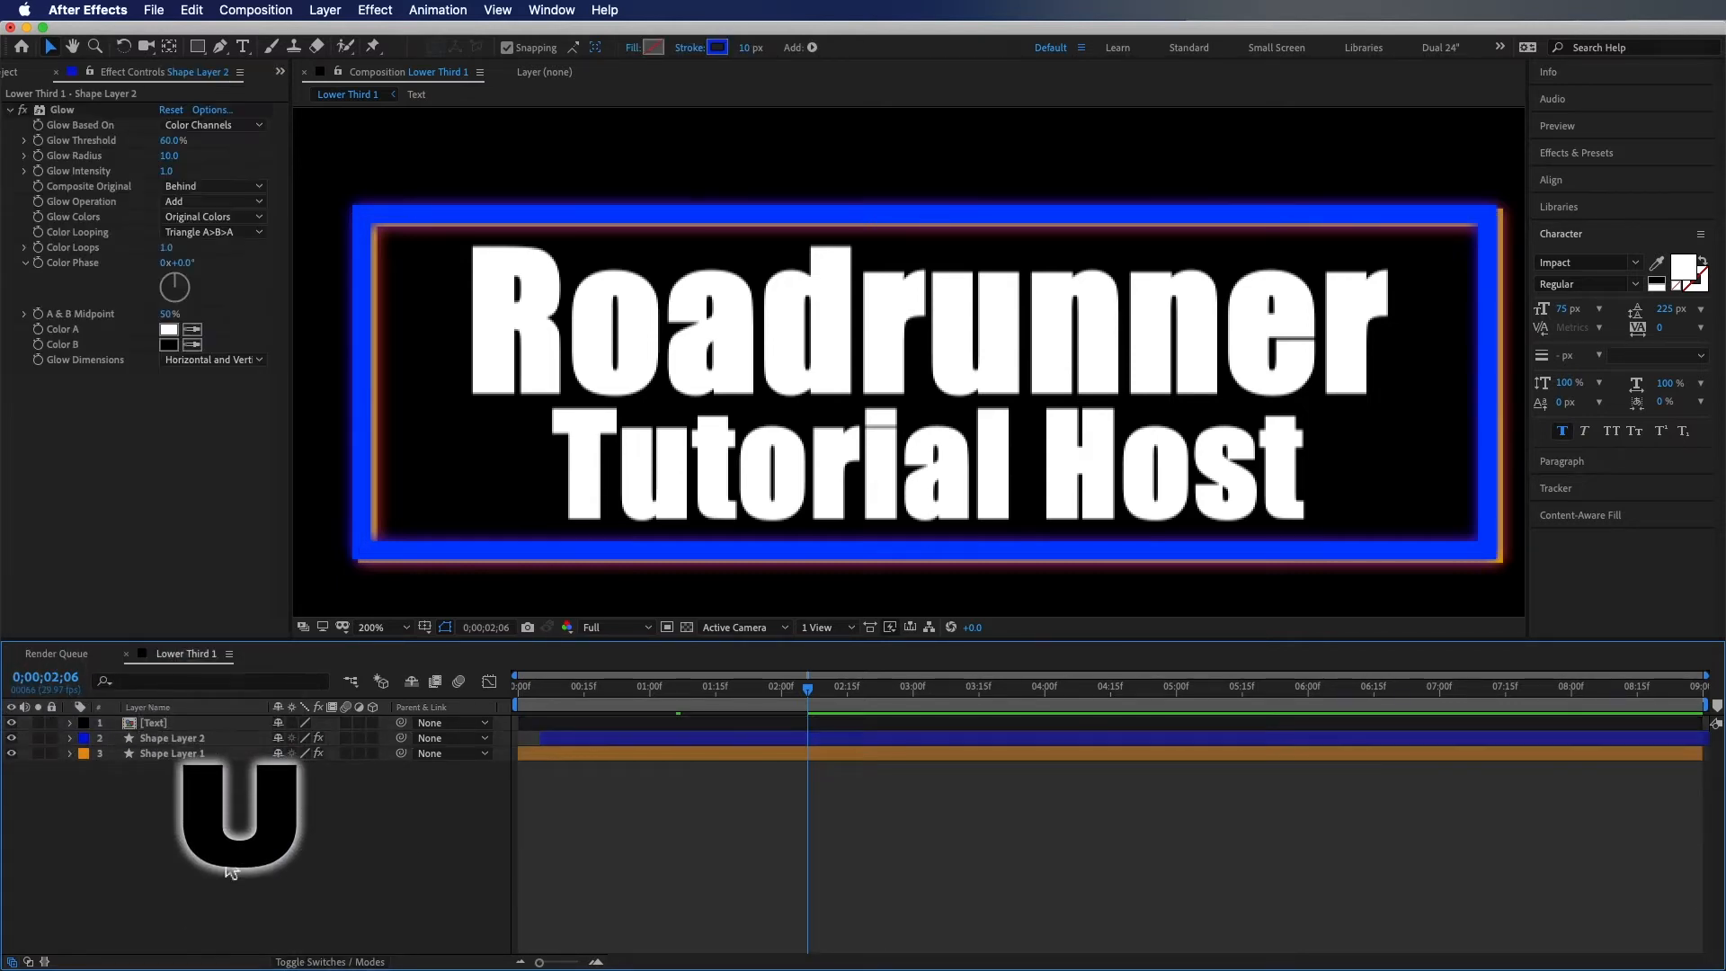
Draw a rectangular mask on the Text layer along the blue rectangle's outline and expand the mask's properties
{"action": "left_click", "coordinate": [782, 725]}
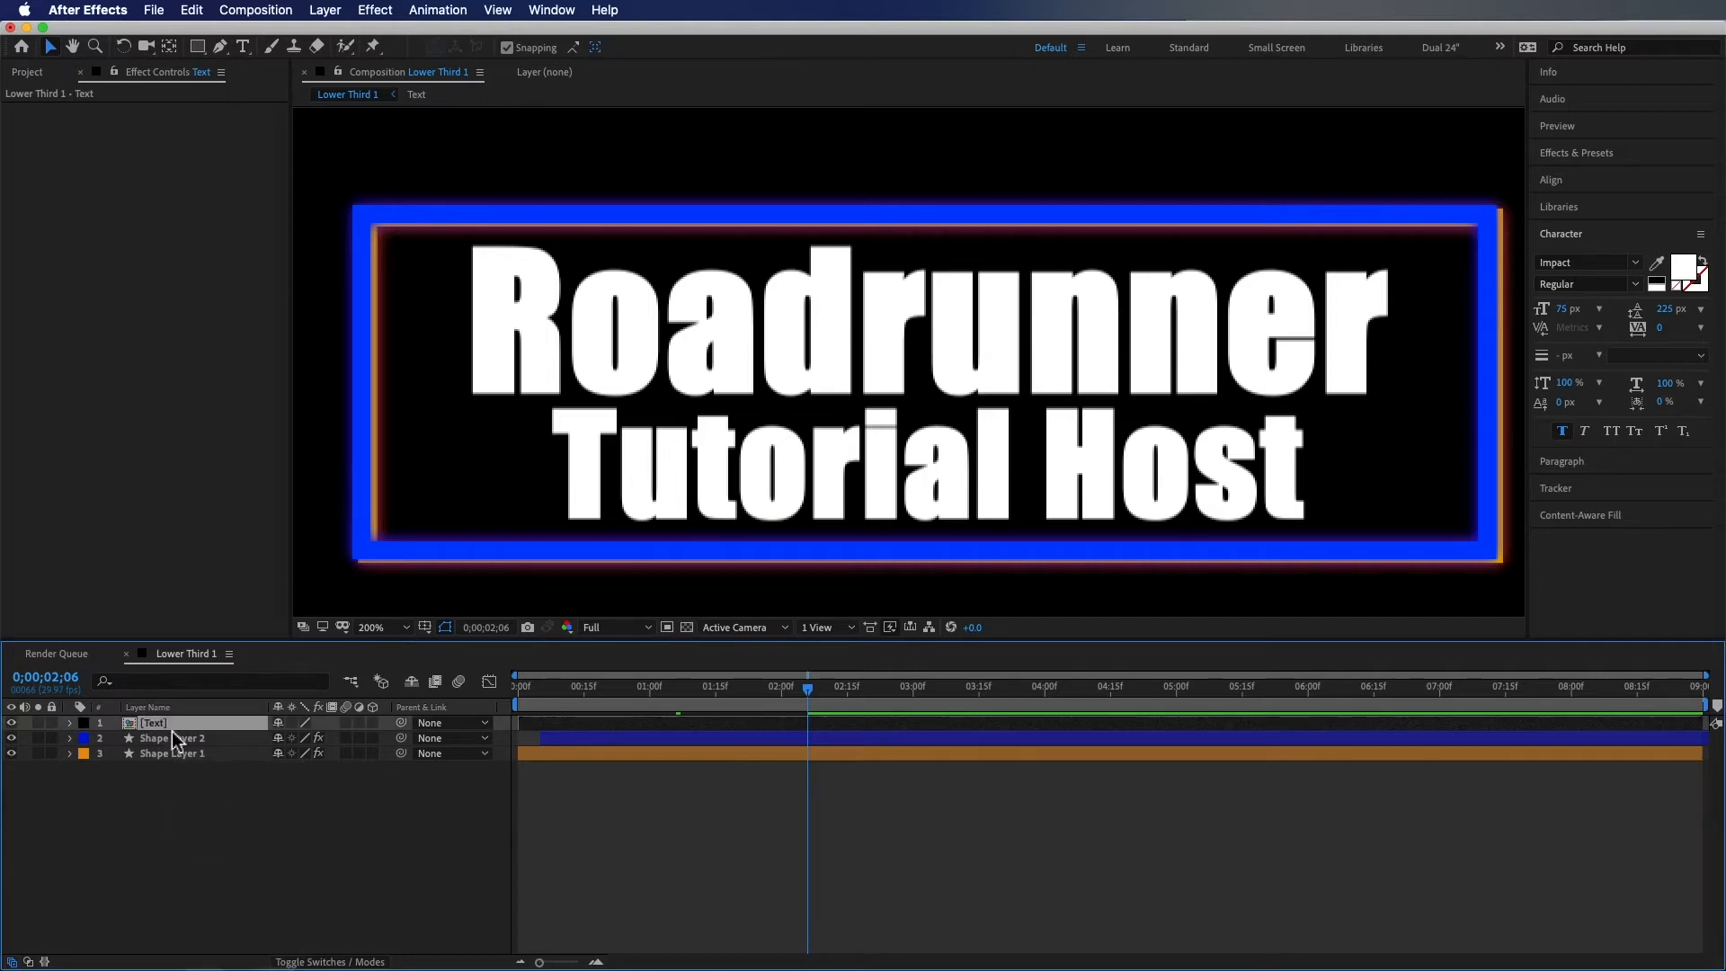
{"action": "key", "text": "q"}
{"action": "mouse_move", "coordinate": [364, 213]}
{"action": "left_mouse_down"}
{"action": "mouse_move", "coordinate": [578, 377]}
{"action": "mouse_move", "coordinate": [1149, 449]}
{"action": "mouse_move", "coordinate": [1487, 550]}
{"action": "left_mouse_up"}
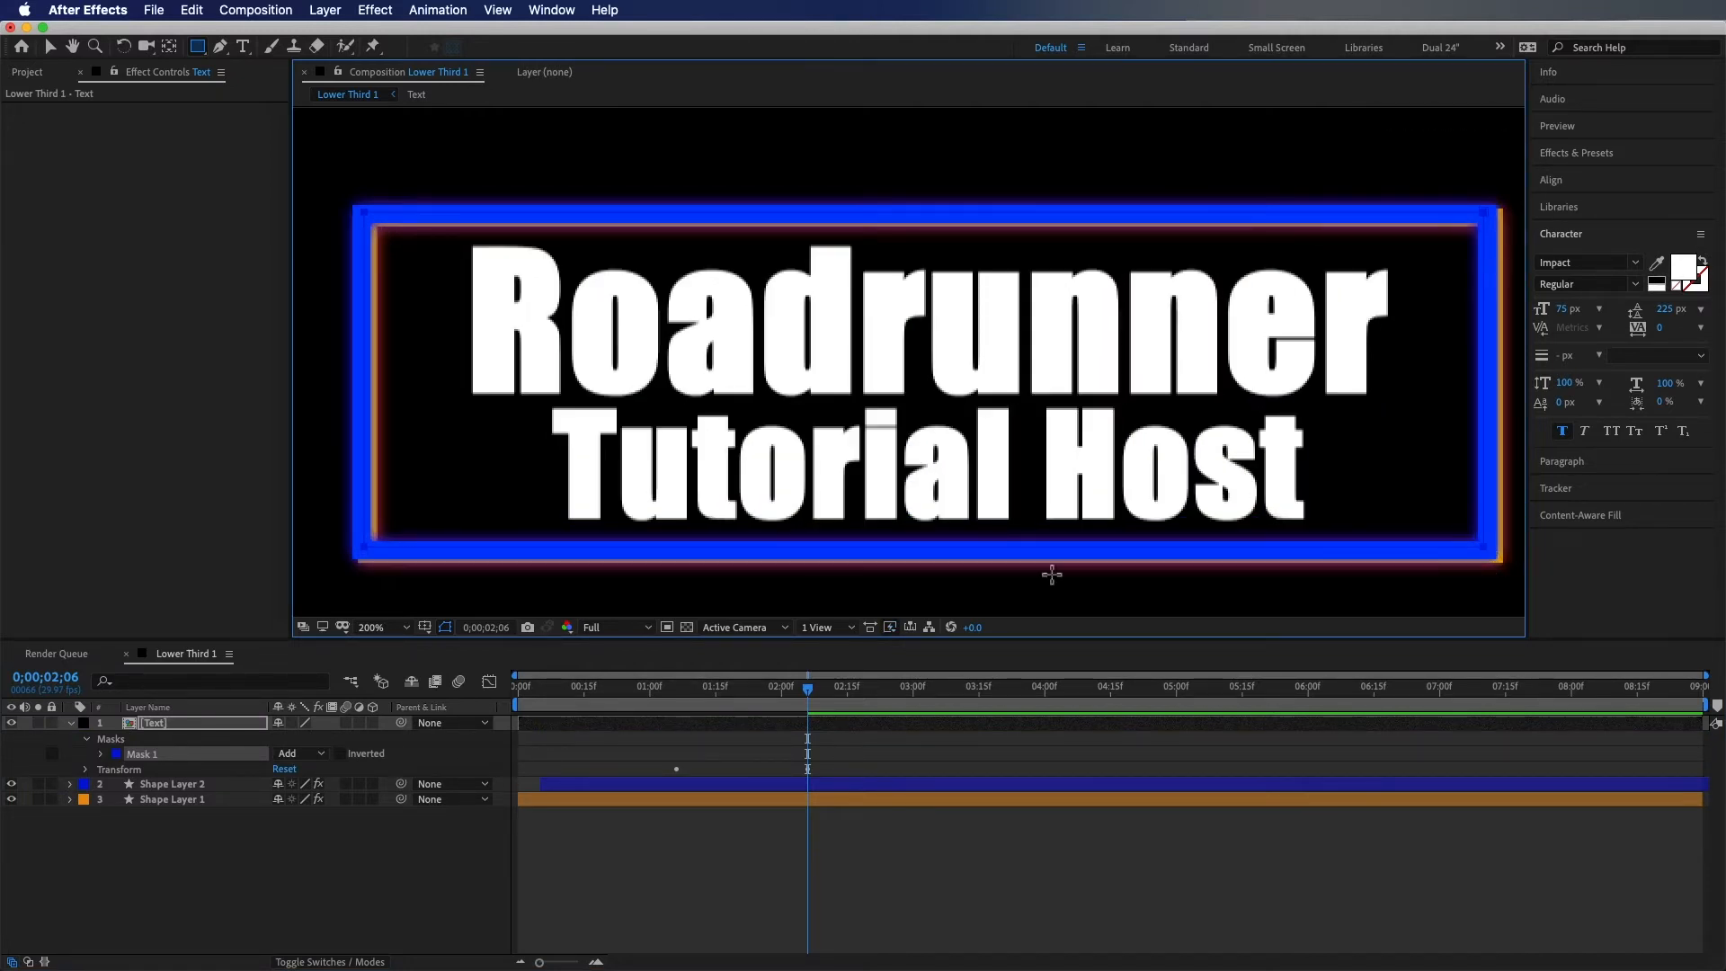
{"action": "left_click", "coordinate": [101, 755]}
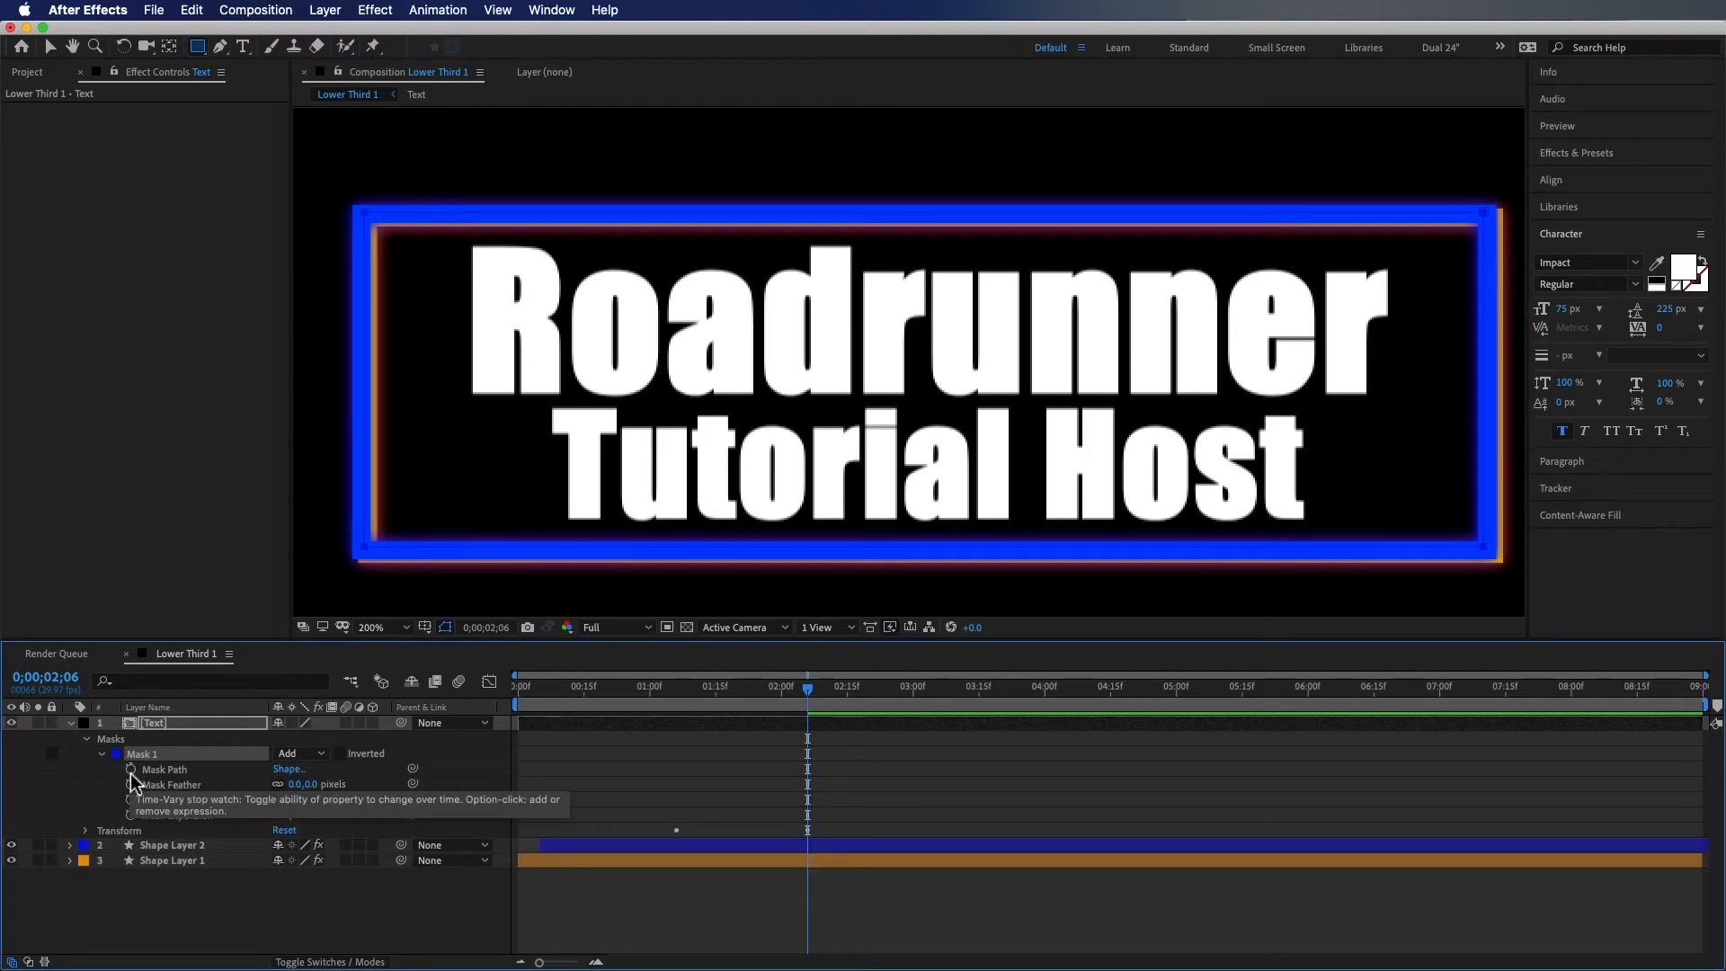
Keyframe the Text layer's Mask Path at 0;00;02;06 and realign the mask with the blue rectangle's outline at 0;00;01;06
{"action": "left_click", "coordinate": [131, 771]}
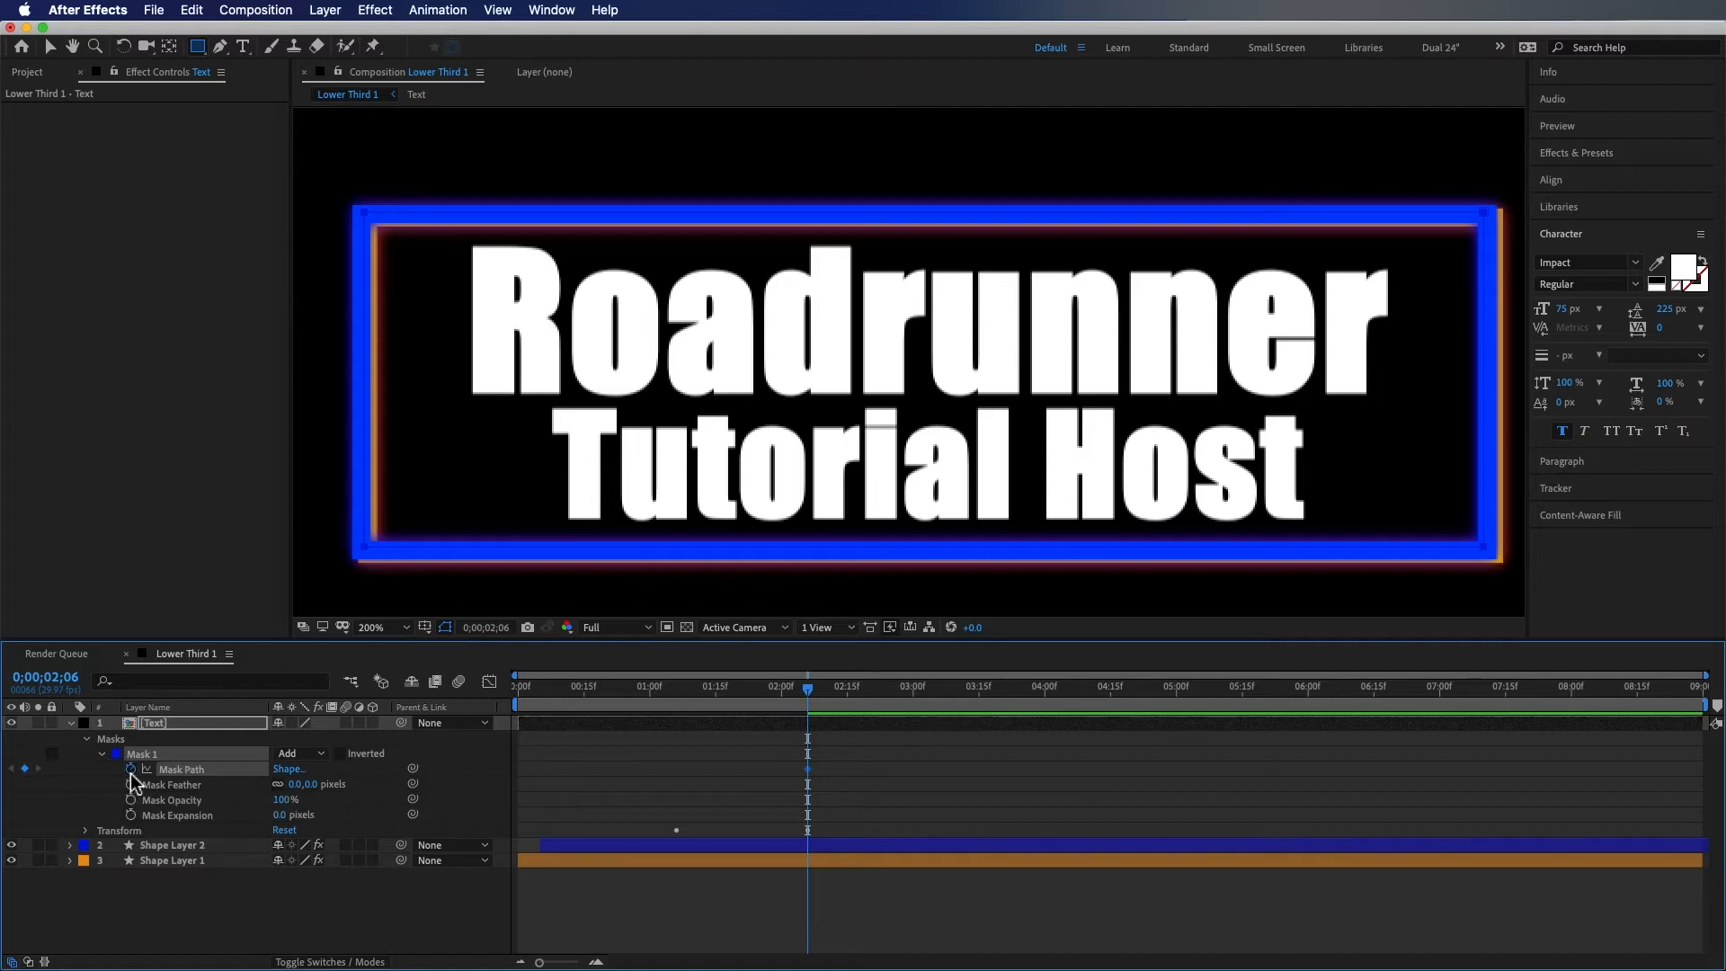
{"action": "key", "text": "u"}
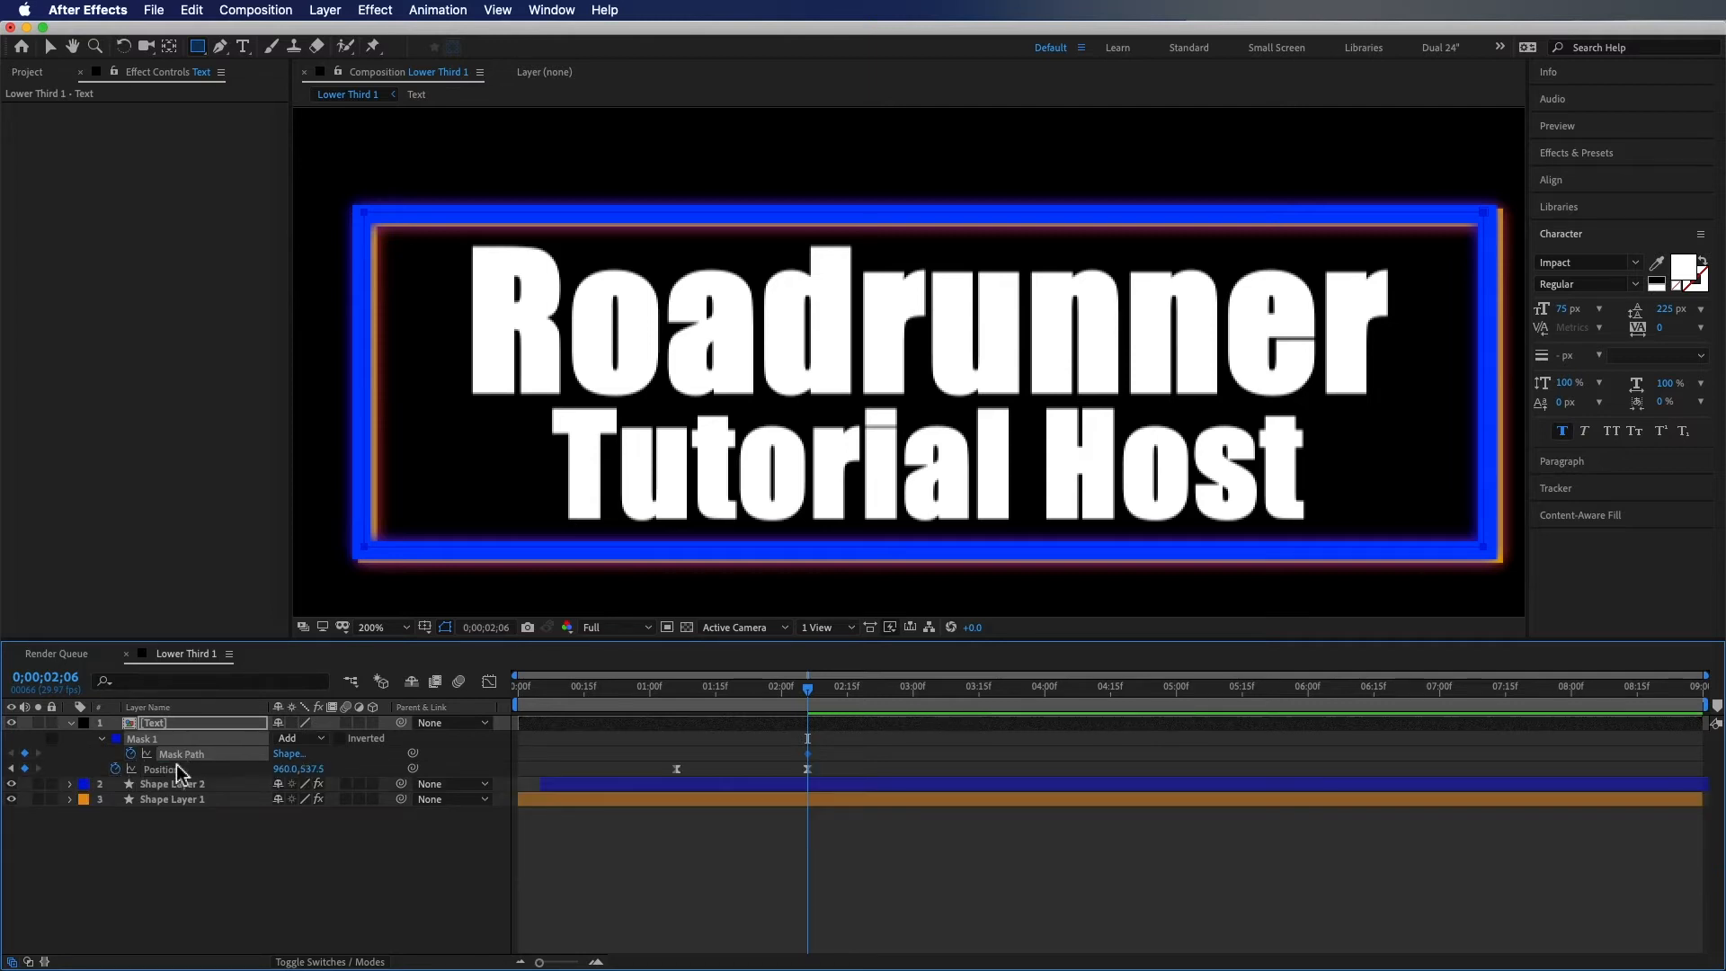
{"action": "left_click_drag", "start_coordinate": [808, 692], "coordinate": [676, 694]}
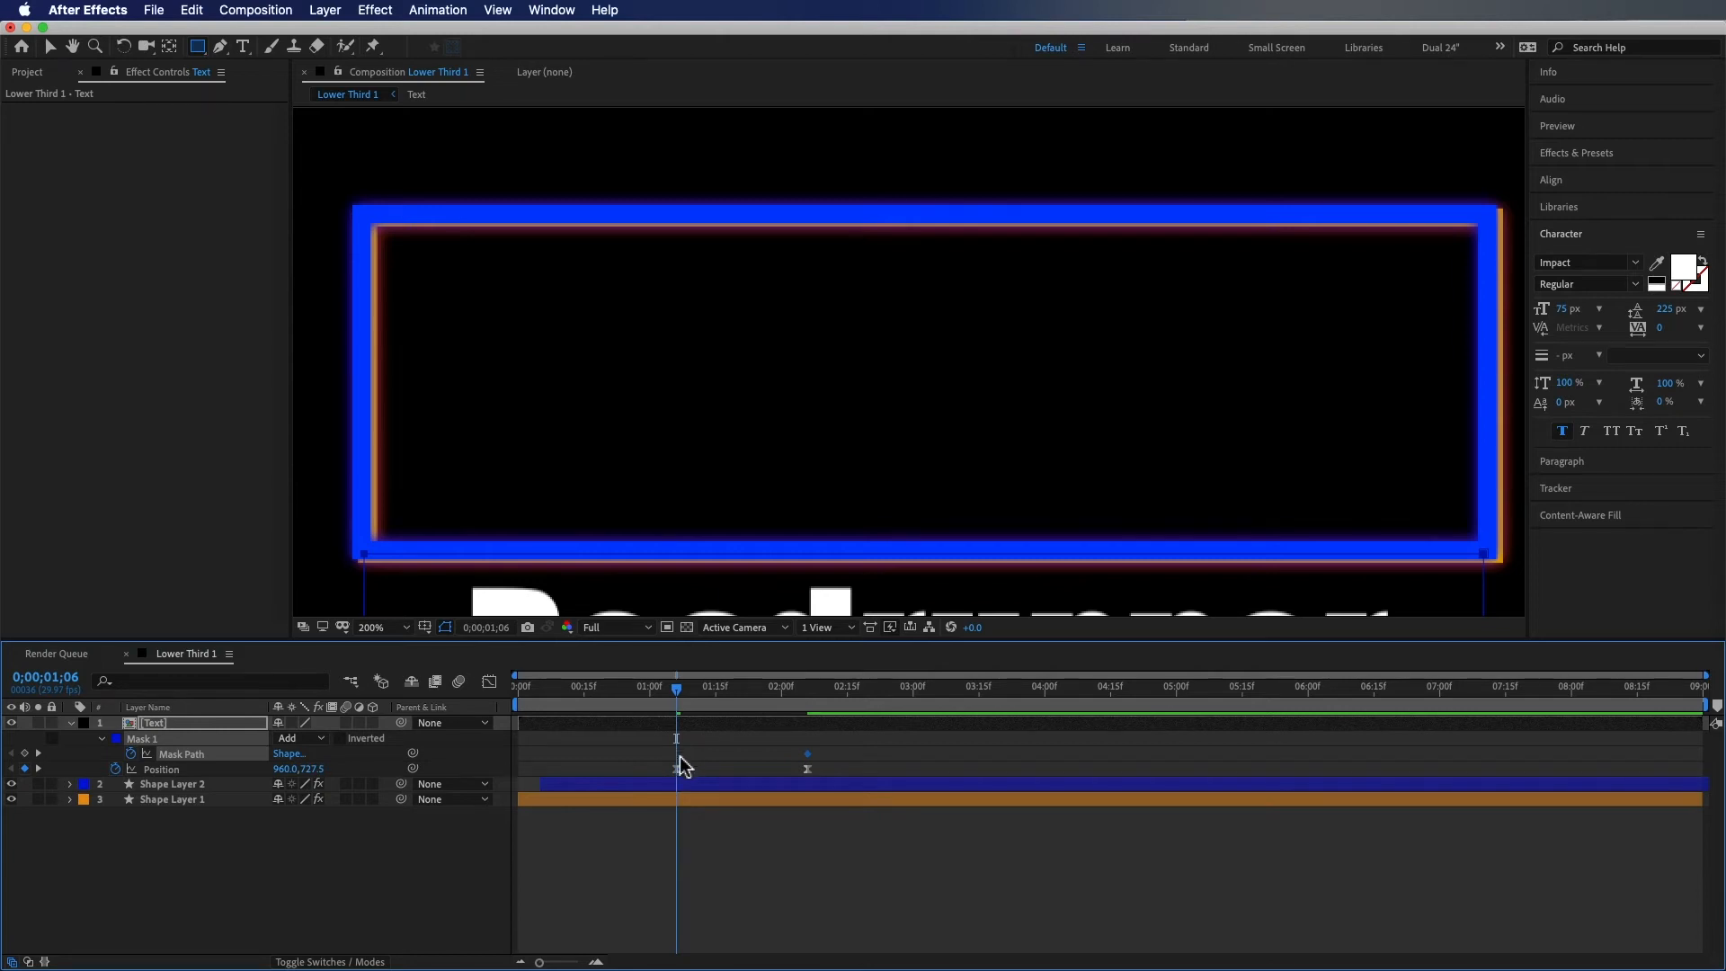
{"action": "left_click", "coordinate": [143, 740]}
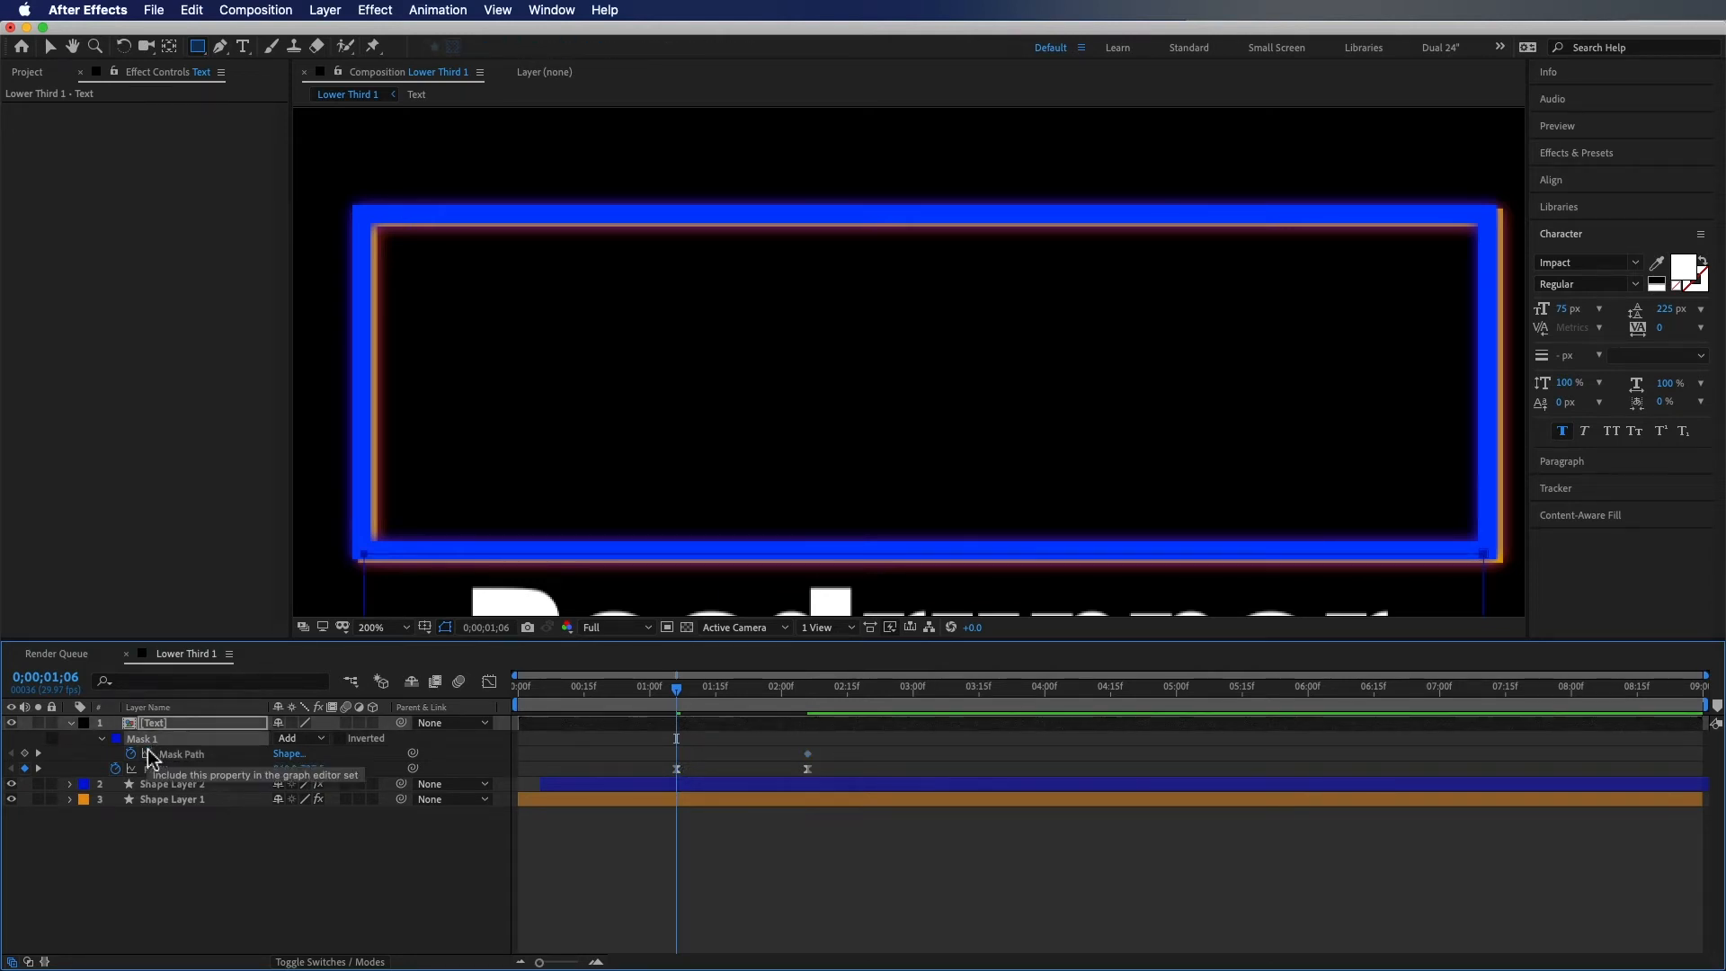
{"action": "key", "text": "Up"}
{"action": "key", "text": "Up"}
{"action": "key", "text": "Up"}
{"action": "key", "text": "Up"}
{"action": "key", "text": "Up"}
{"action": "key", "text": "Up"}
{"action": "key", "text": "Up"}
{"action": "key", "text": "Up"}
{"action": "key", "text": "Up"}
{"action": "key", "text": "Up"}
{"action": "key", "text": "Up"}
{"action": "key", "text": "Up"}
{"action": "key", "text": "Up"}
{"action": "key", "text": "Up"}
{"action": "key", "text": "Up"}
{"action": "key", "text": "Up"}
{"action": "key", "text": "Up"}
{"action": "key", "text": "Up"}
{"action": "key", "text": "Up"}
{"action": "key", "text": "Up"}
{"action": "key", "text": "Up"}
{"action": "key", "text": "Up"}
{"action": "key", "text": "Up"}
{"action": "key", "text": "Up"}
{"action": "key", "text": "Up"}
{"action": "key", "text": "Up"}
{"action": "key", "text": "Up"}
{"action": "key", "text": "Up"}
{"action": "key", "text": "Up"}
{"action": "key", "text": "Up"}
{"action": "key", "text": "Up"}
{"action": "key", "text": "Up"}
{"action": "key", "text": "Up"}
{"action": "key", "text": "Up"}
{"action": "key", "text": "Up"}
{"action": "key", "text": "Up"}
{"action": "key", "text": "Up"}
{"action": "key", "text": "Up"}
{"action": "key", "text": "Up"}
{"action": "key", "text": "Up"}
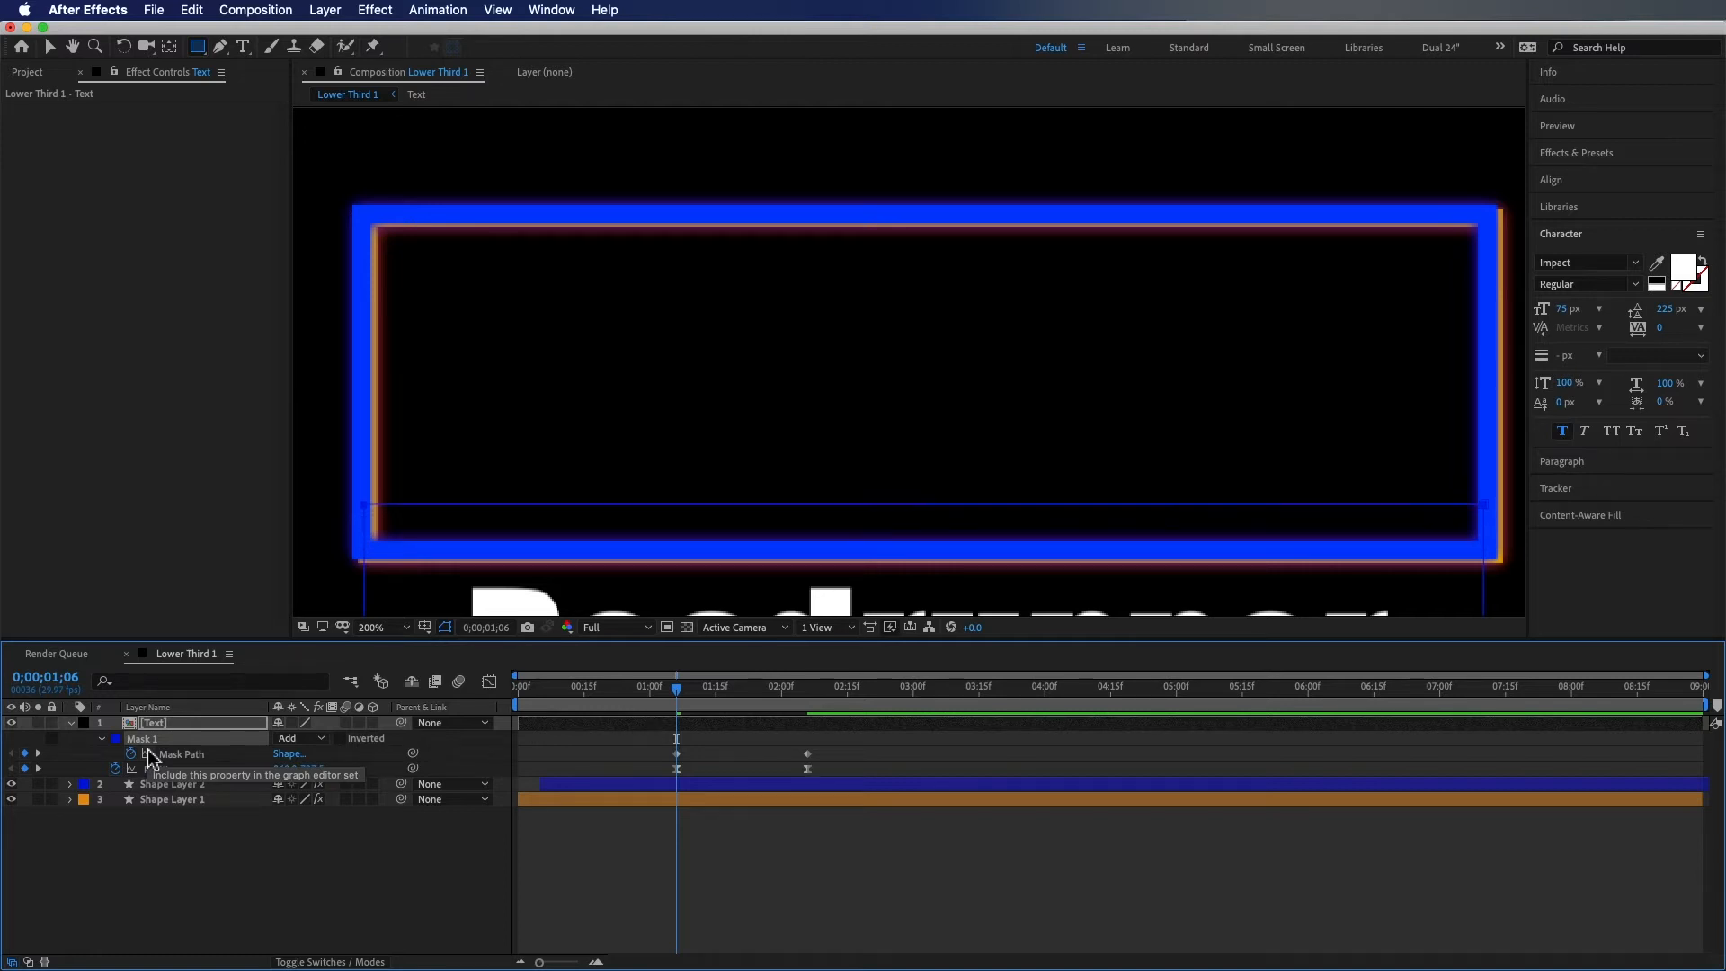
{"action": "key", "text": "Up"}
{"action": "key", "text": "Up"}
{"action": "key", "text": "Up"}
{"action": "key", "text": "Up"}
{"action": "key", "text": "Up"}
{"action": "key", "text": "Up"}
{"action": "key", "text": "Up"}
{"action": "key", "text": "Up"}
{"action": "key", "text": "Up"}
{"action": "key", "text": "Up"}
{"action": "key", "text": "Up"}
{"action": "key", "text": "Up"}
{"action": "key", "text": "Up"}
{"action": "key", "text": "Up"}
{"action": "key", "text": "Up"}
{"action": "key", "text": "Up"}
{"action": "key", "text": "Up"}
{"action": "key", "text": "Up"}
{"action": "key", "text": "Up"}
{"action": "key", "text": "Up"}
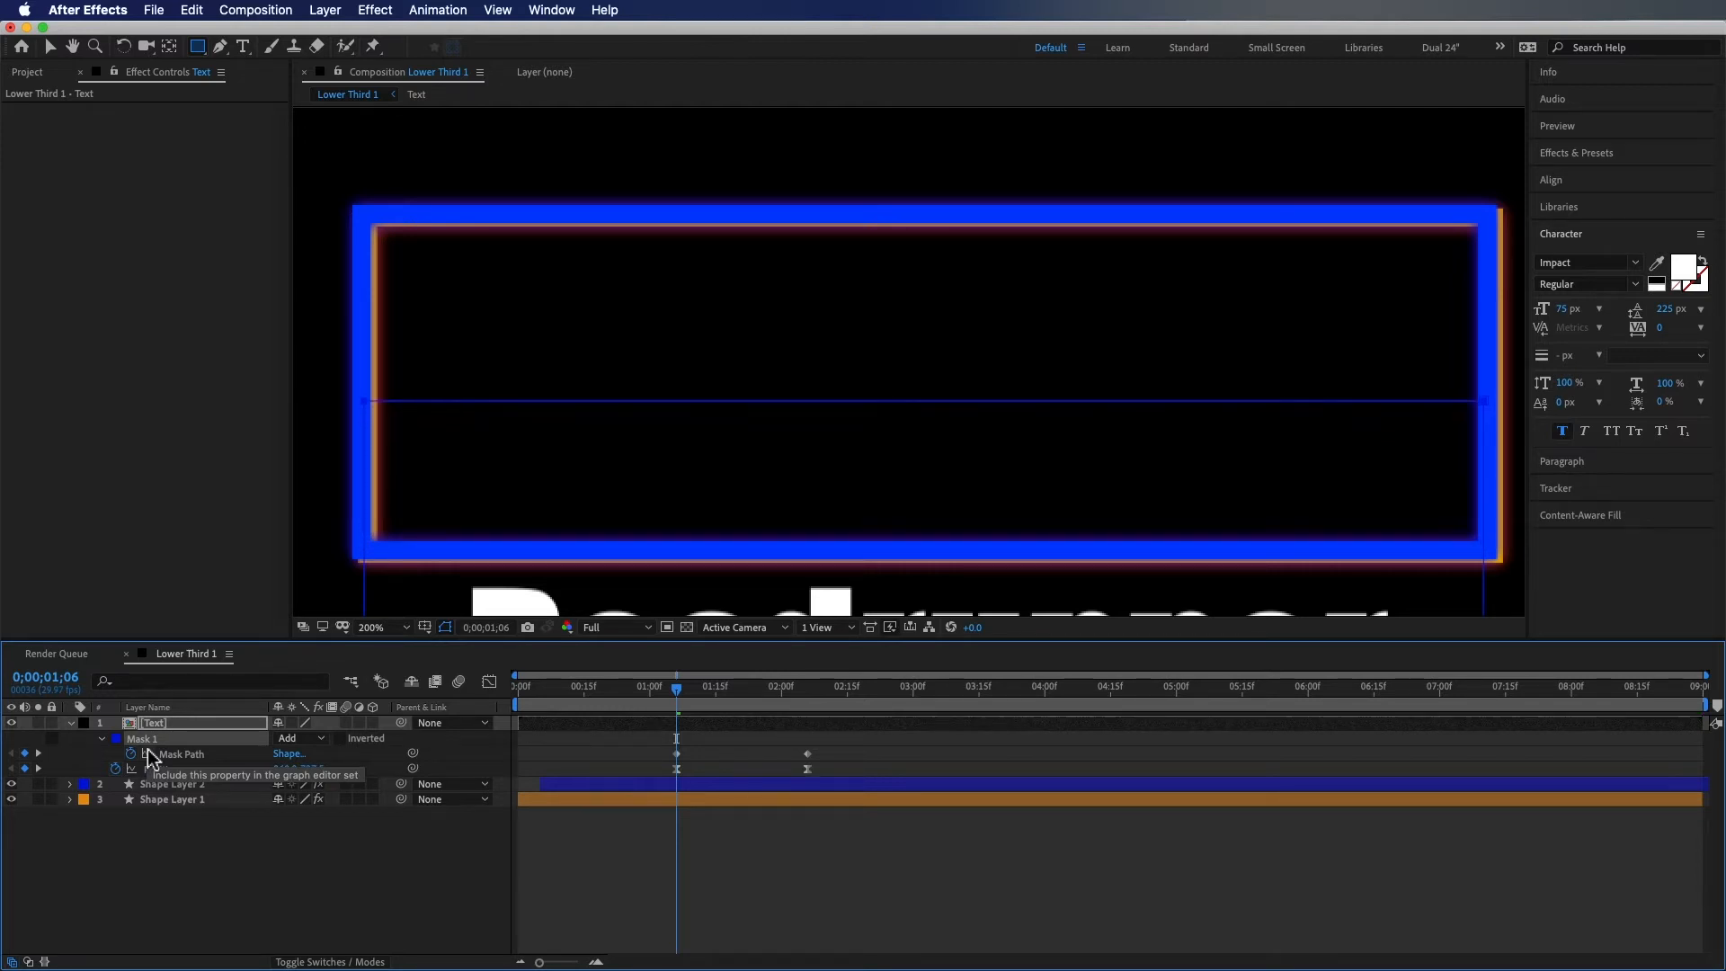
{"action": "key", "text": "Up"}
{"action": "key", "text": "Up"}
{"action": "key", "text": "Up"}
{"action": "key", "text": "Up"}
{"action": "key", "text": "Up"}
{"action": "key", "text": "Up"}
{"action": "key", "text": "Up"}
{"action": "key", "text": "Up"}
{"action": "key", "text": "Up"}
{"action": "key", "text": "Up"}
{"action": "key", "text": "Up"}
{"action": "key", "text": "Up"}
{"action": "key", "text": "Up"}
{"action": "key", "text": "Up"}
{"action": "key", "text": "Up"}
{"action": "key", "text": "Up"}
{"action": "key", "text": "Up"}
{"action": "key", "text": "Up"}
{"action": "key", "text": "Up"}
{"action": "key", "text": "Up"}
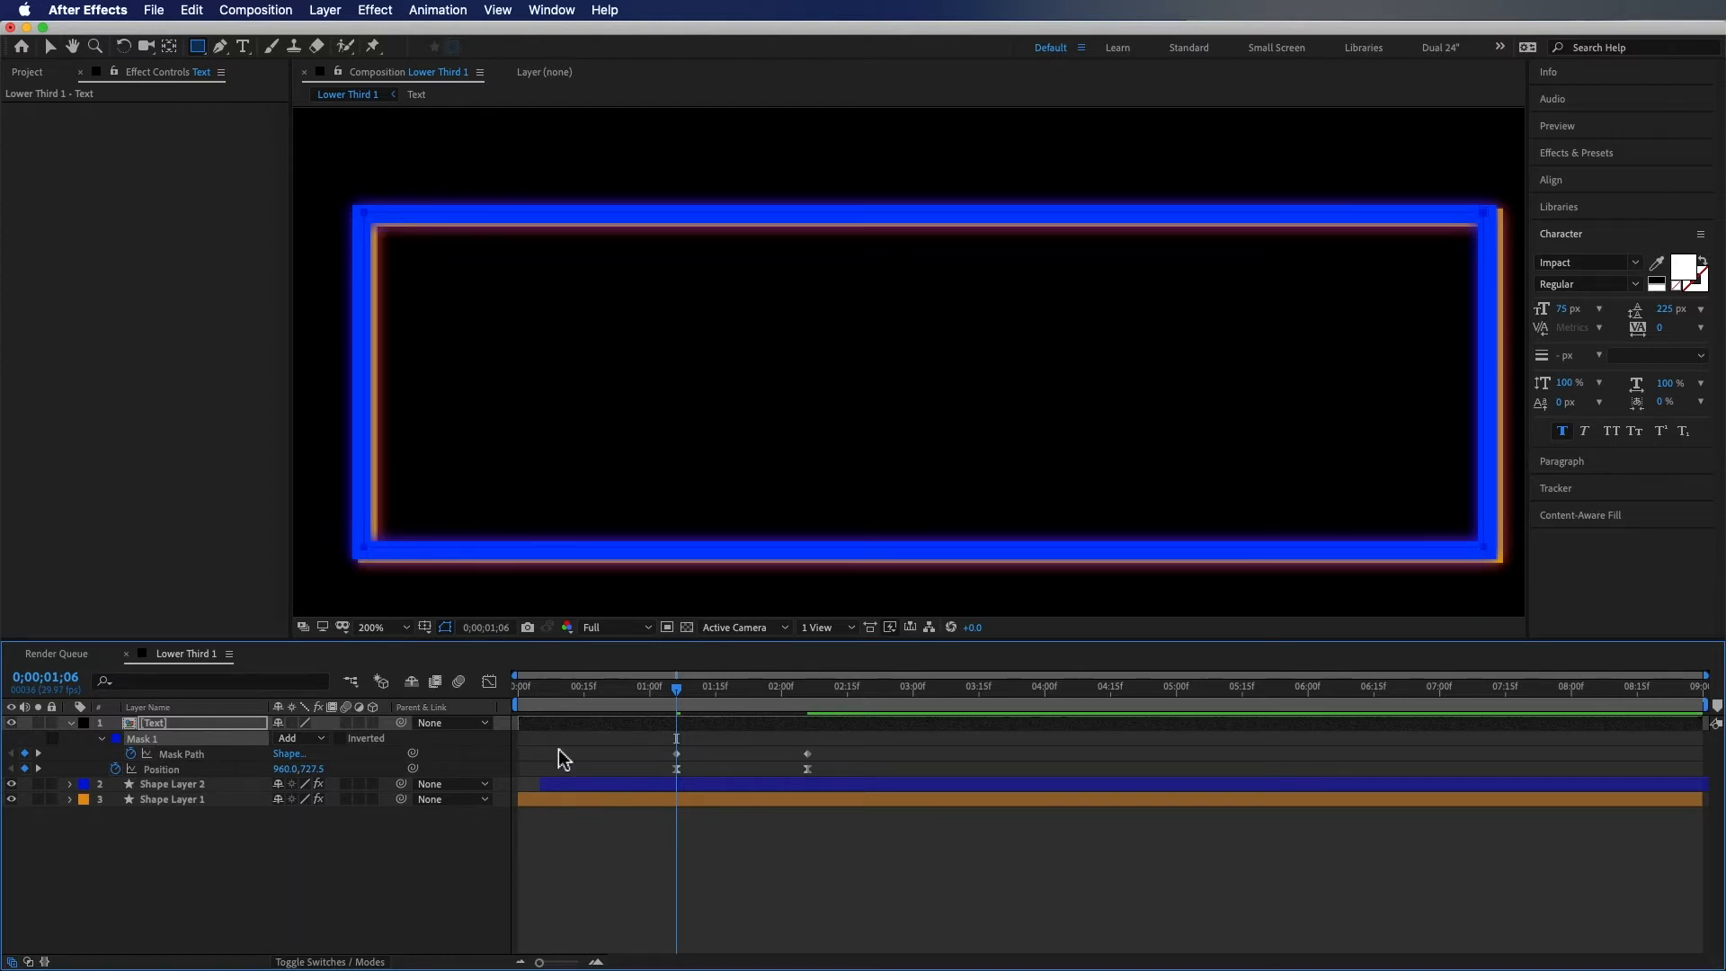
Apply Easy Ease to both Mask Path keyframes and check the text reveal up to 0;00;01;27
{"action": "left_click_drag", "start_coordinate": [612, 730], "coordinate": [838, 771]}
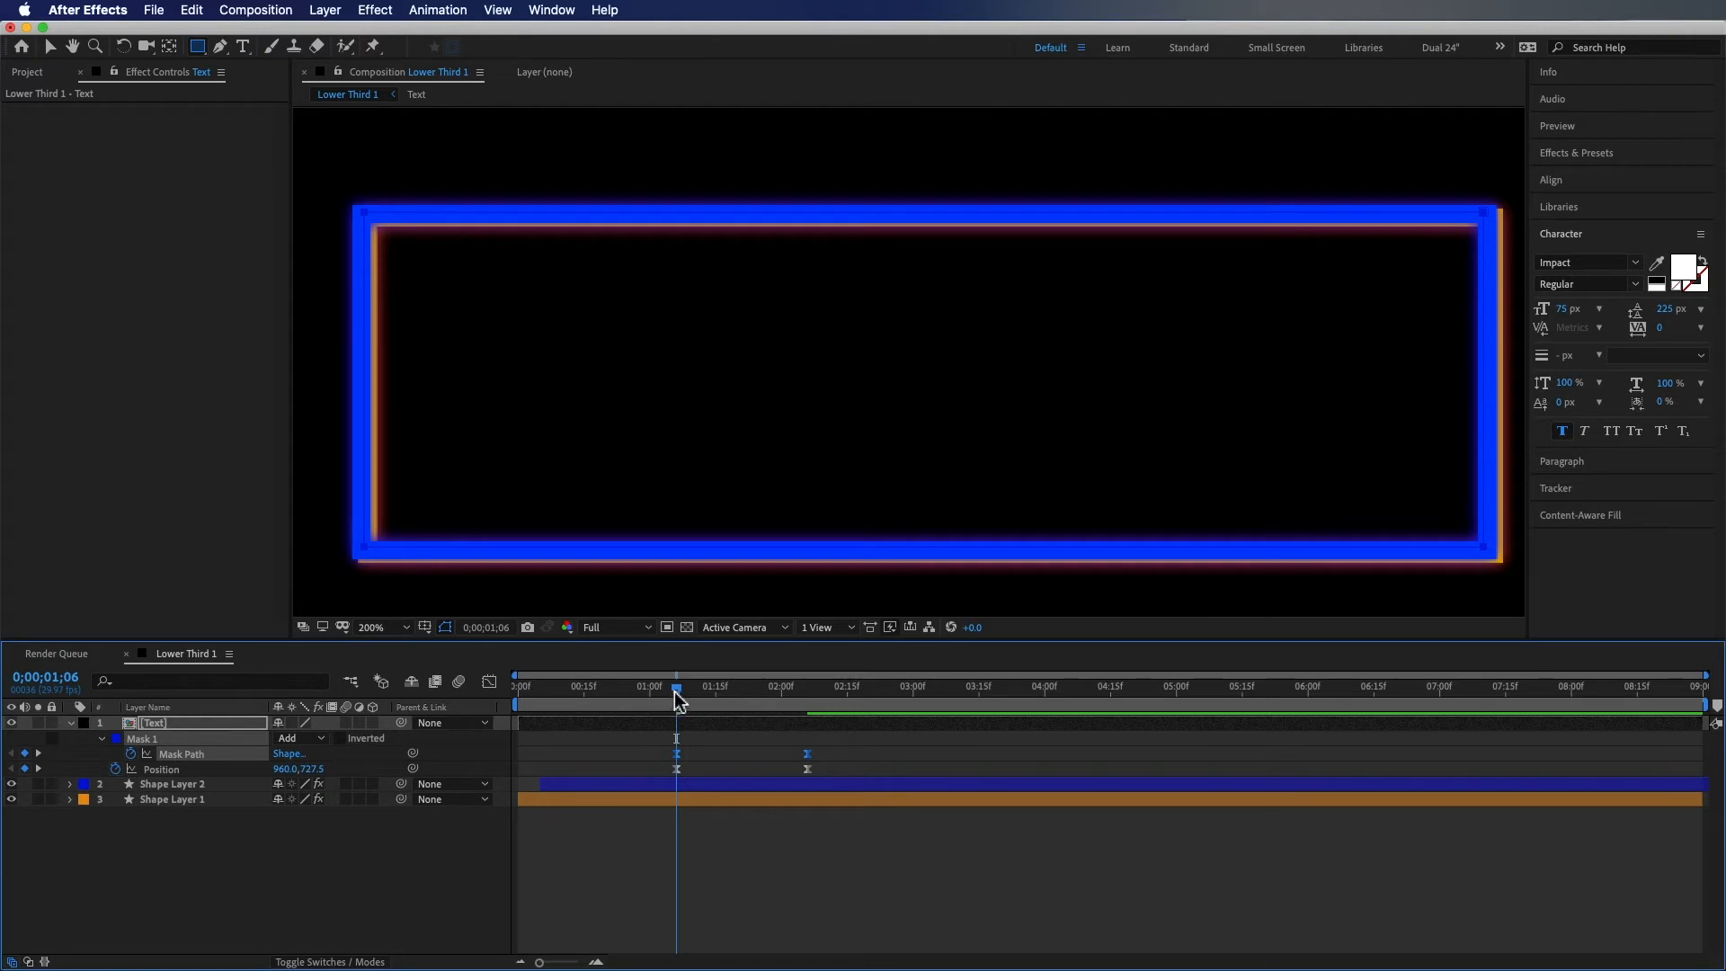
{"action": "left_click_drag", "start_coordinate": [676, 697], "coordinate": [768, 709]}
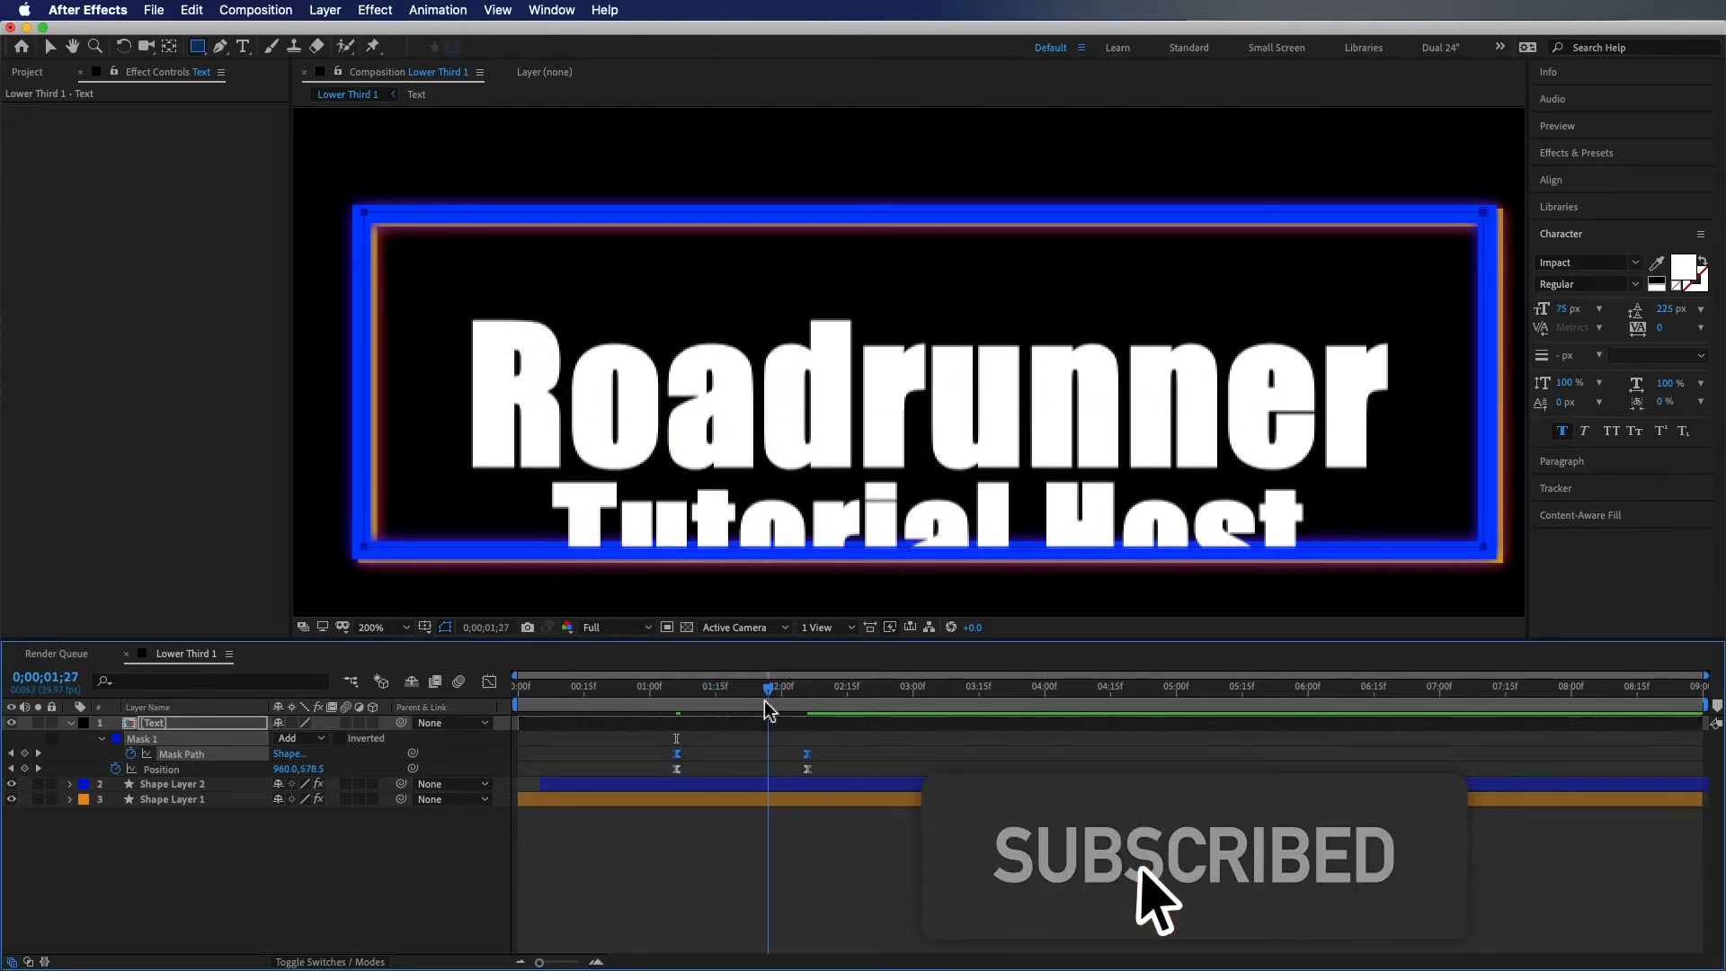
Move the Text layer below both shape layers and enable motion blur for all three layers and the composition
{"action": "key", "text": "period"}
{"action": "key", "text": "space"}
{"action": "left_click_drag", "start_coordinate": [632, 573], "coordinate": [858, 216]}
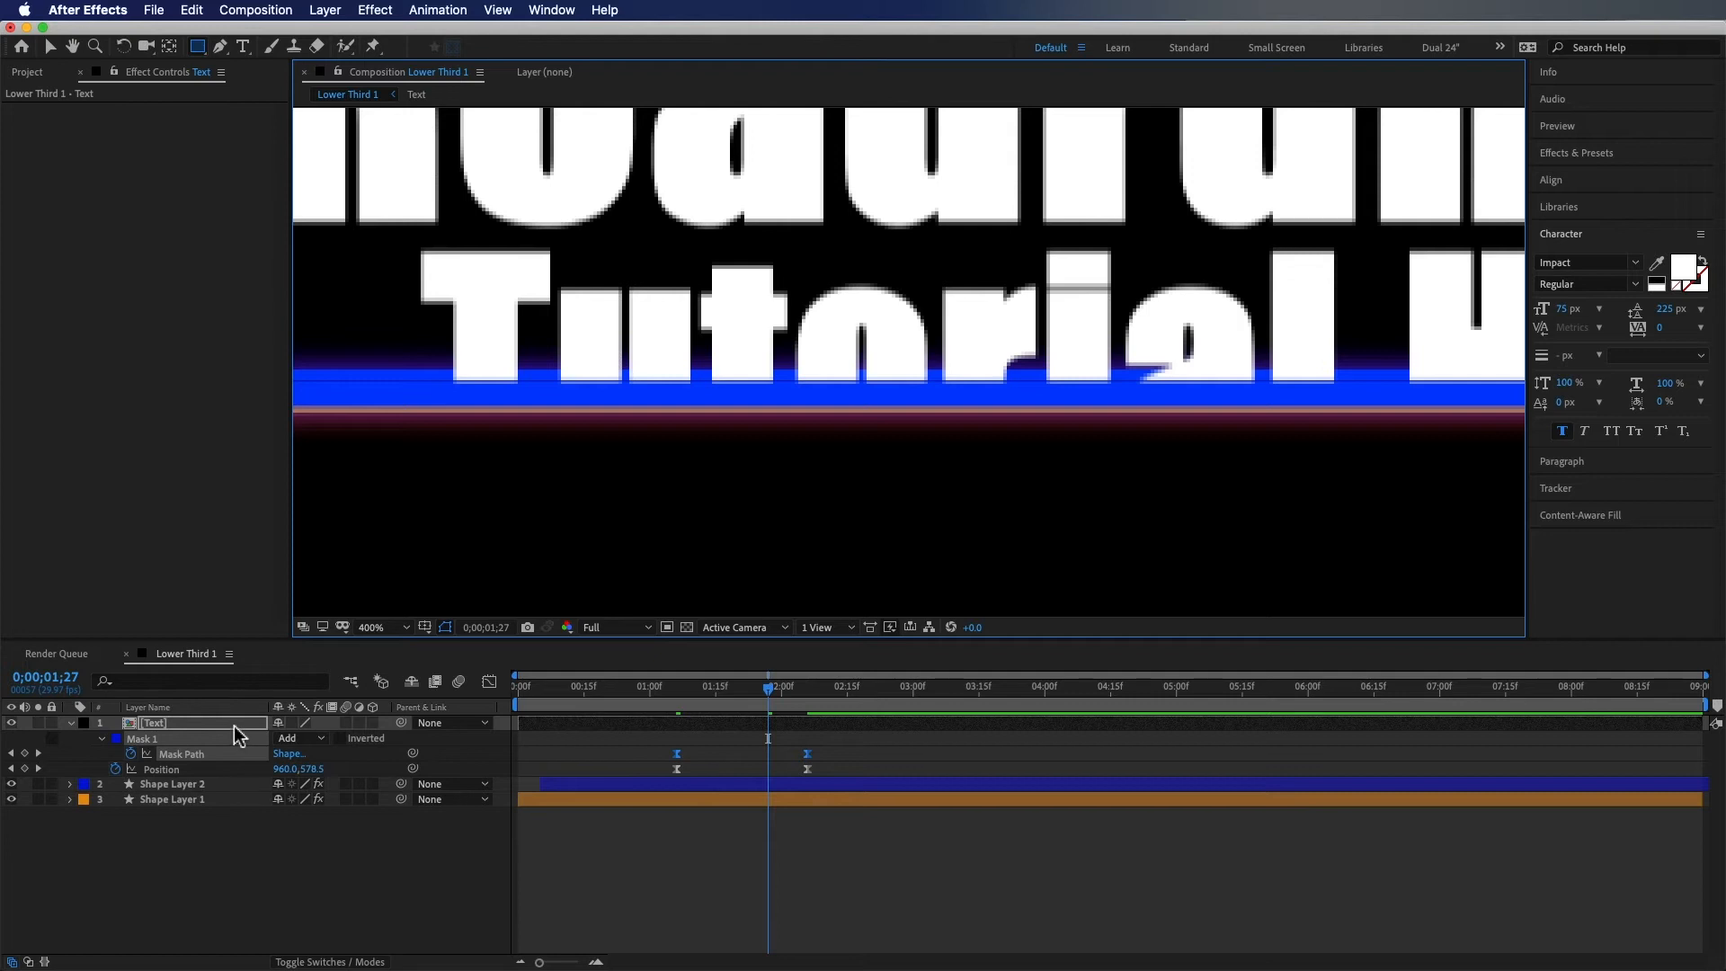
{"action": "left_click_drag", "start_coordinate": [235, 728], "coordinate": [247, 842]}
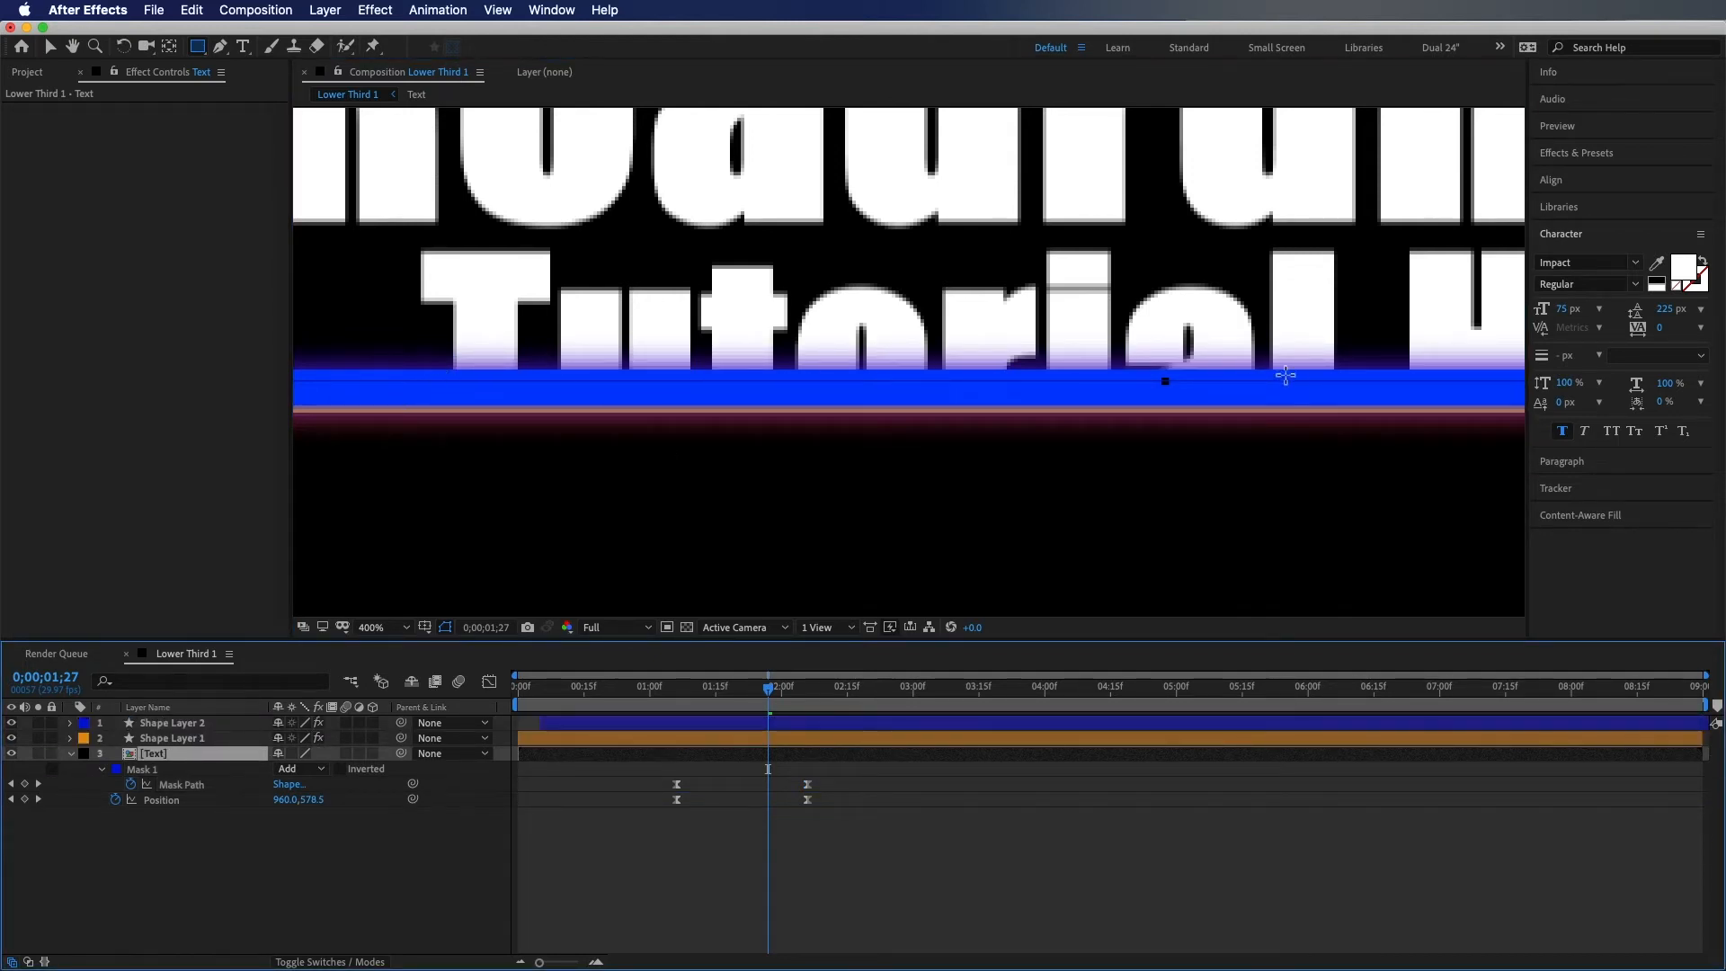
{"action": "key", "text": "shift+slash"}
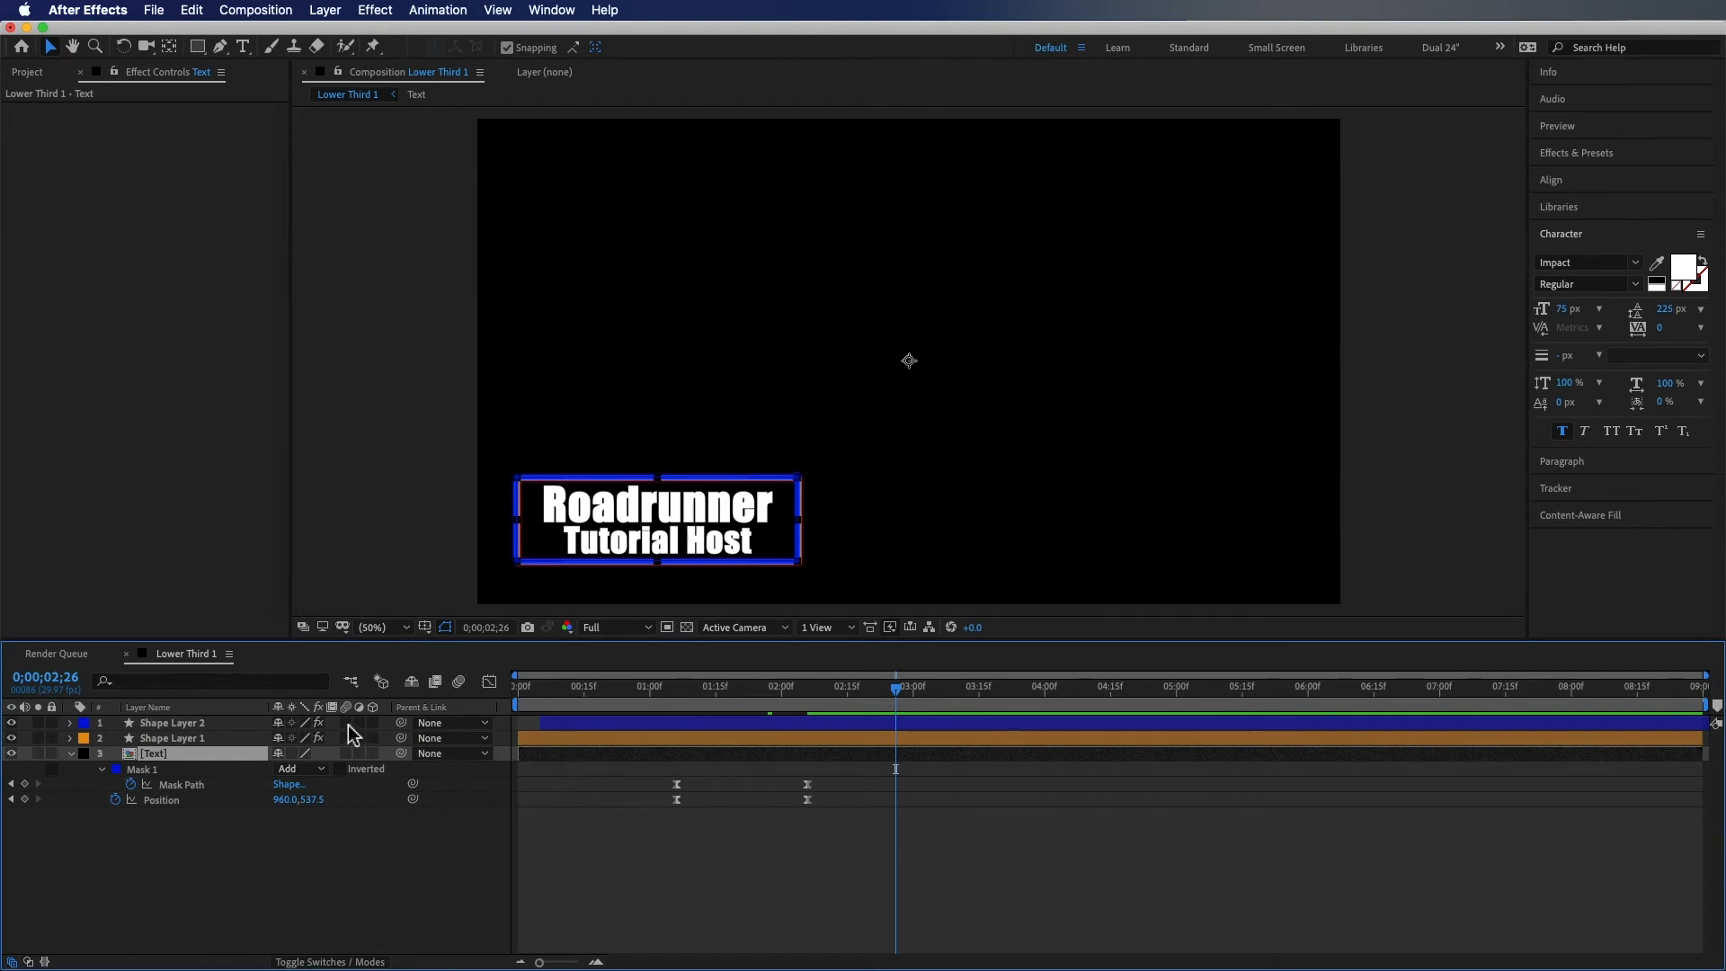
{"action": "left_click", "coordinate": [346, 724]}
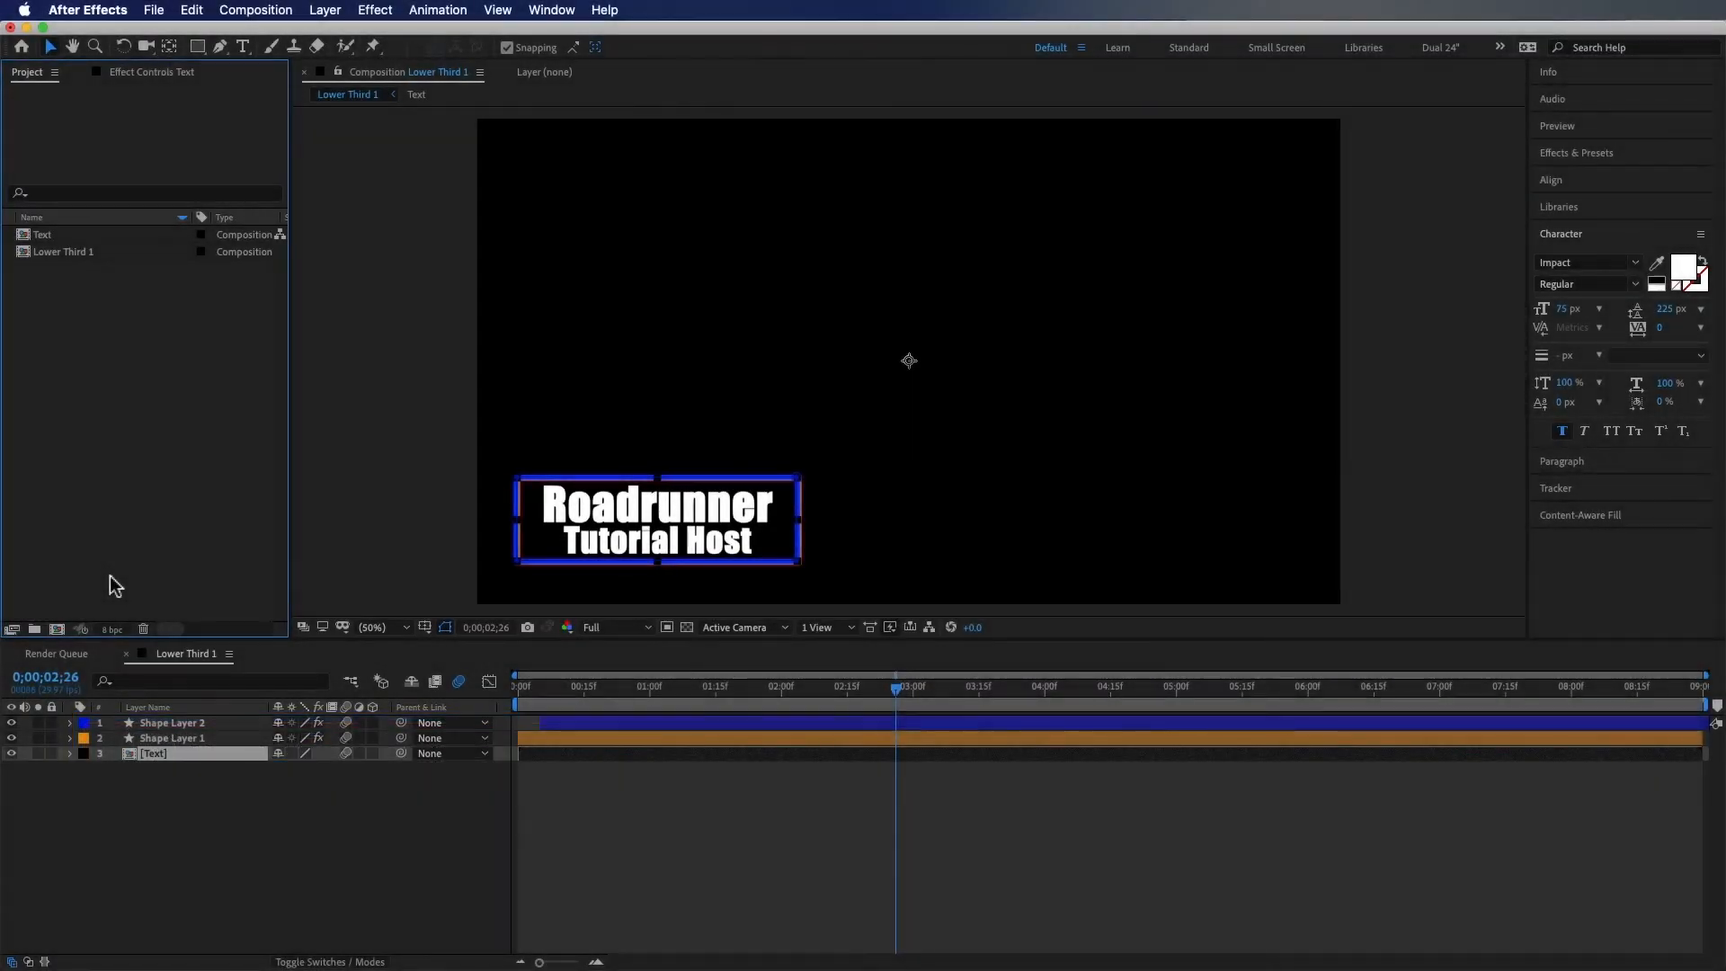
Create a new composition named Lower Third 2 with the HDTV 1080 29.97 preset and a duration of 0;00;09;00
{"action": "left_click", "coordinate": [57, 628]}
{"action": "type", "text": "Lower Third"}
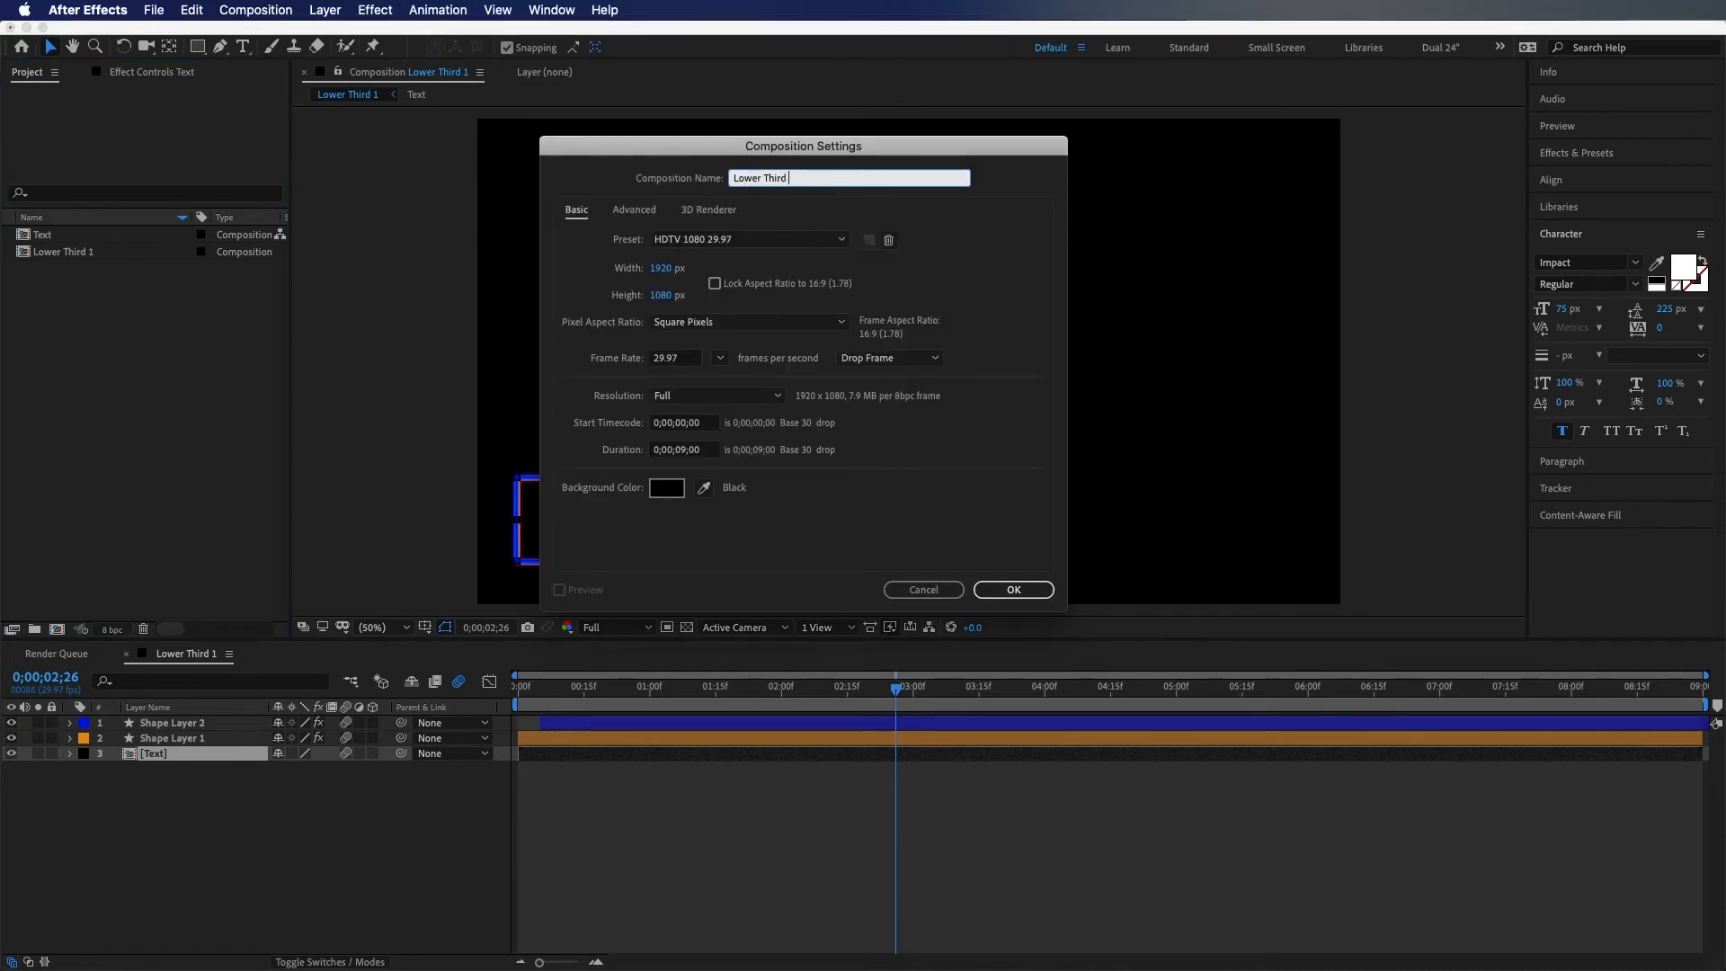
{"action": "type", "text": " 2"}
{"action": "key", "text": "Return"}
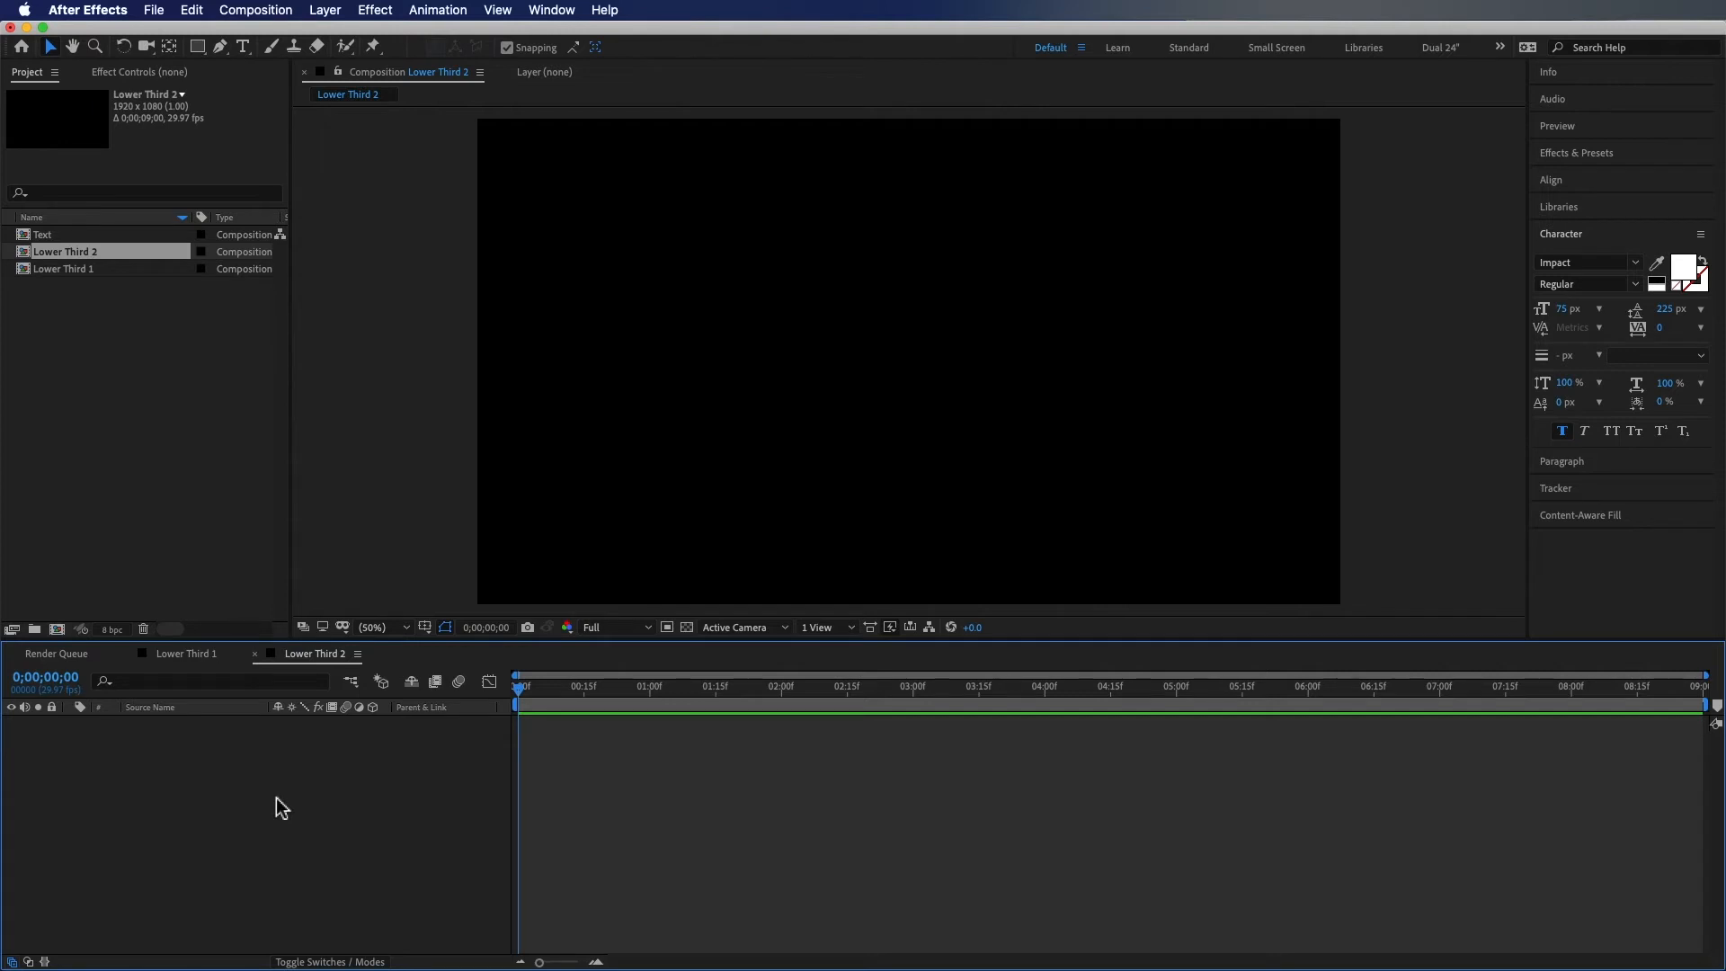
Activate the Rectangle tool and set a medium blue as its fill, using the same blue for the stroke
{"action": "key", "text": "q"}
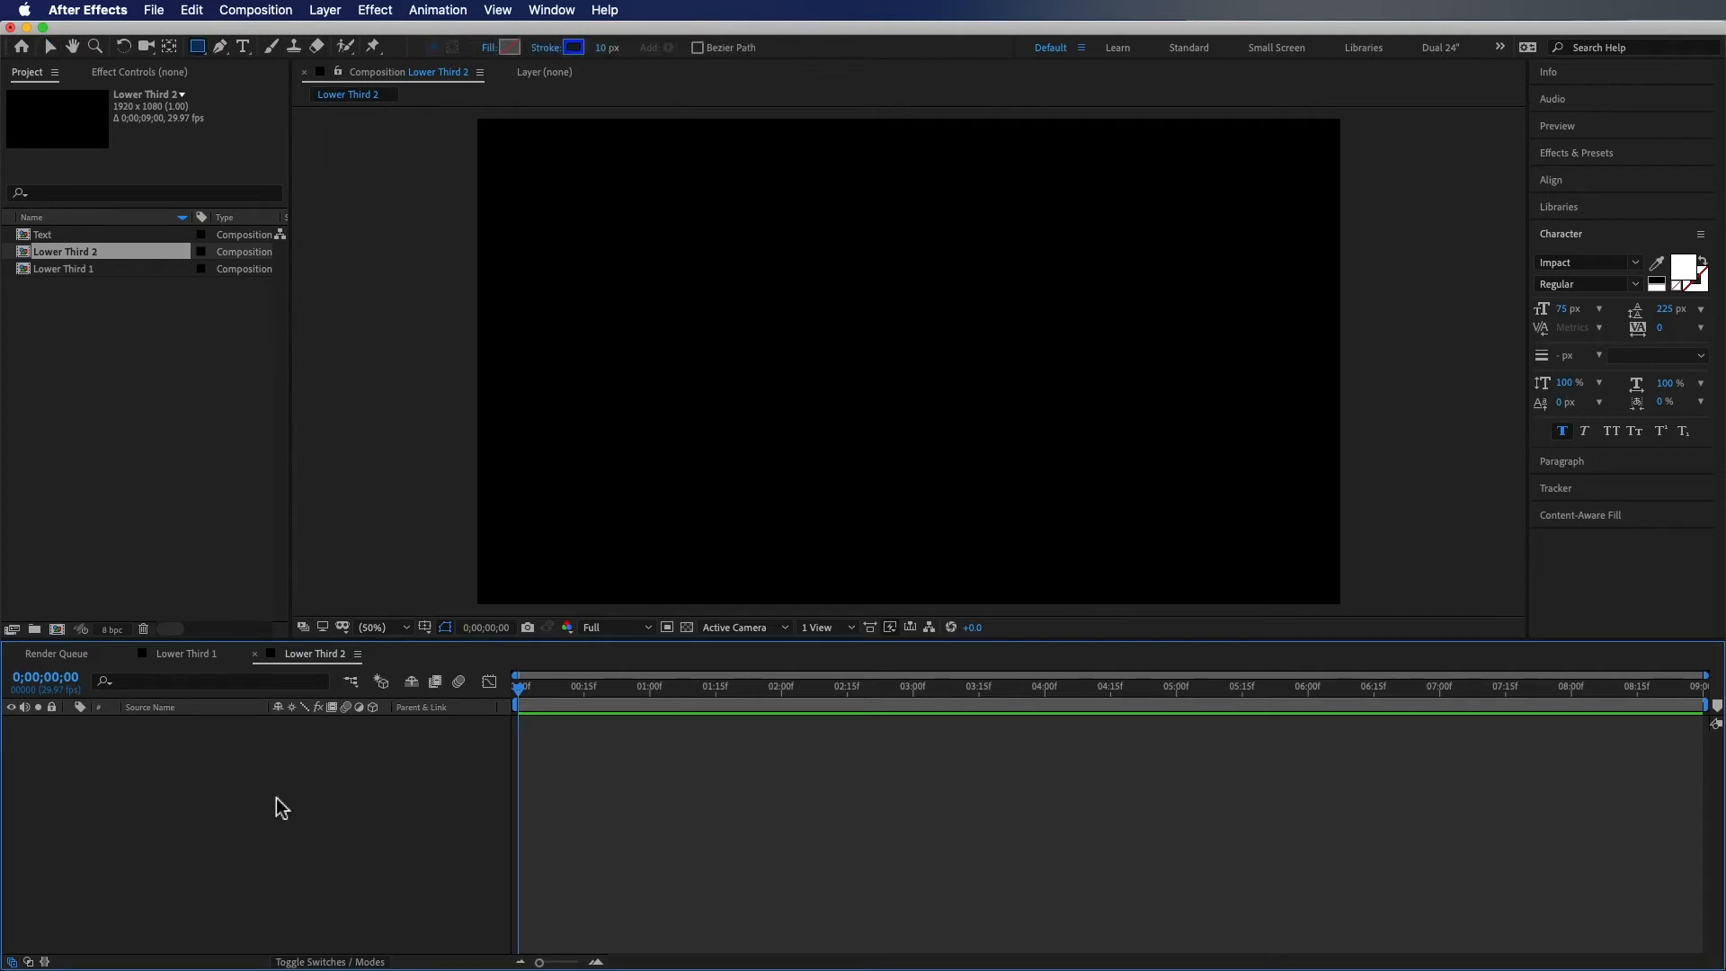
{"action": "left_click", "coordinate": [508, 46]}
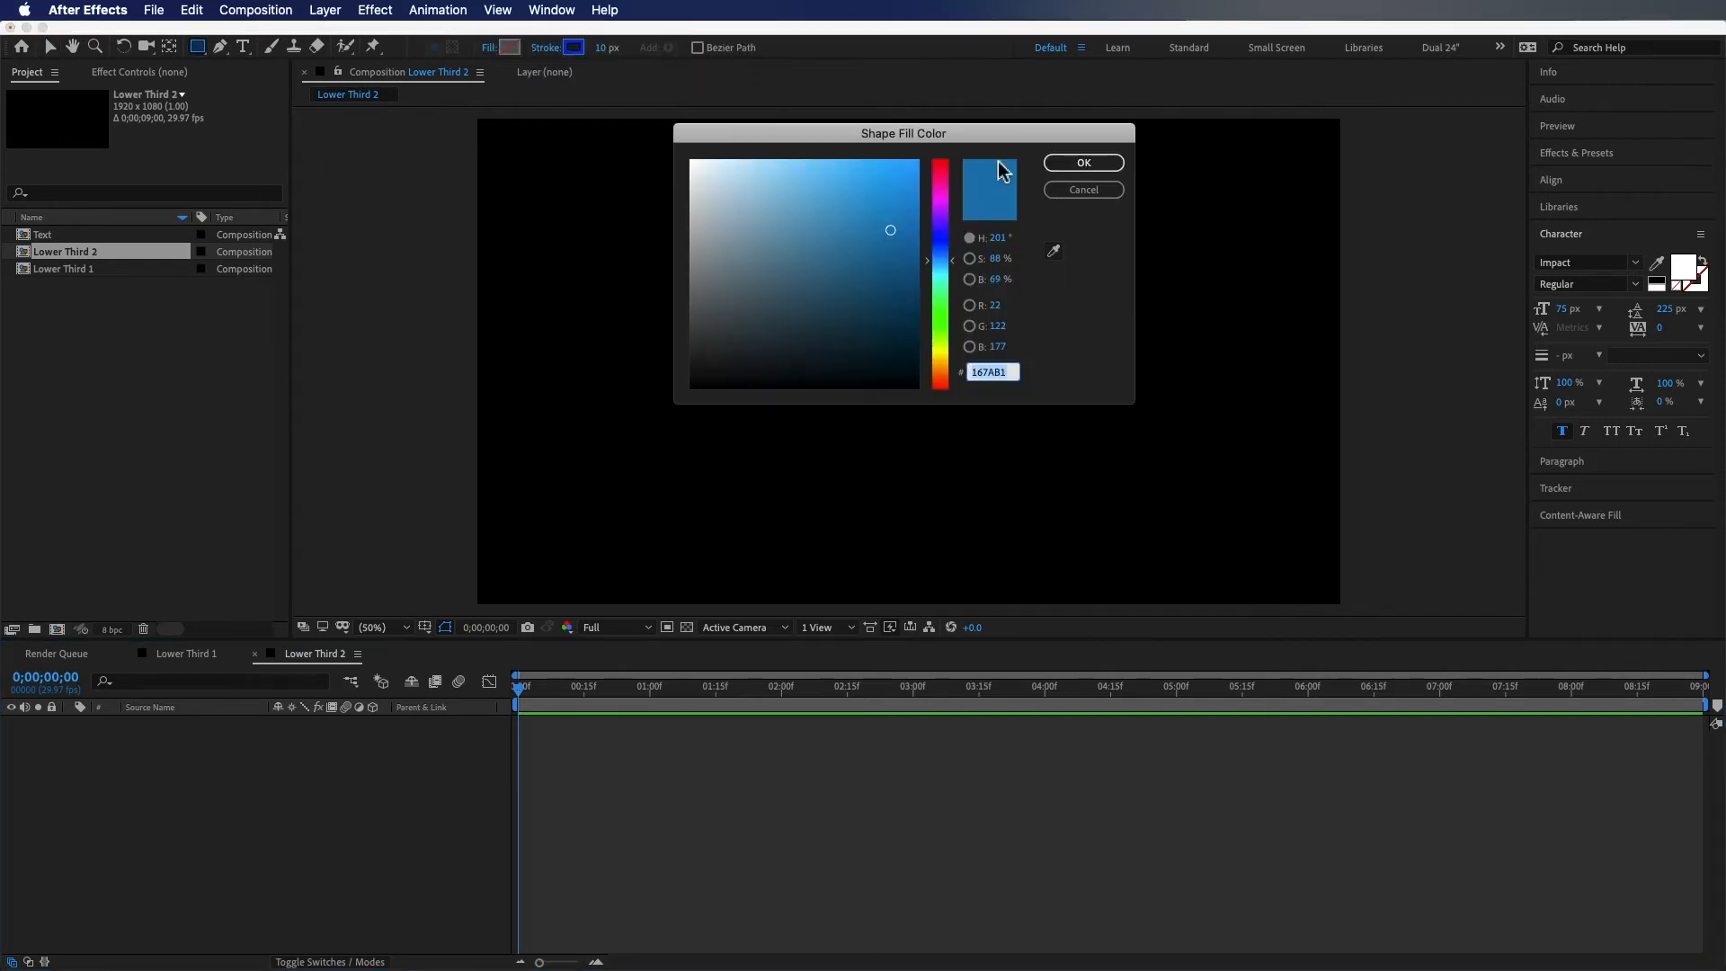
{"action": "mouse_move", "coordinate": [915, 223]}
{"action": "left_mouse_down"}
{"action": "mouse_move", "coordinate": [894, 219]}
{"action": "mouse_move", "coordinate": [924, 219]}
{"action": "left_mouse_up"}
{"action": "left_click", "coordinate": [994, 374]}
{"action": "key", "text": "Return"}
{"action": "left_click", "coordinate": [572, 47]}
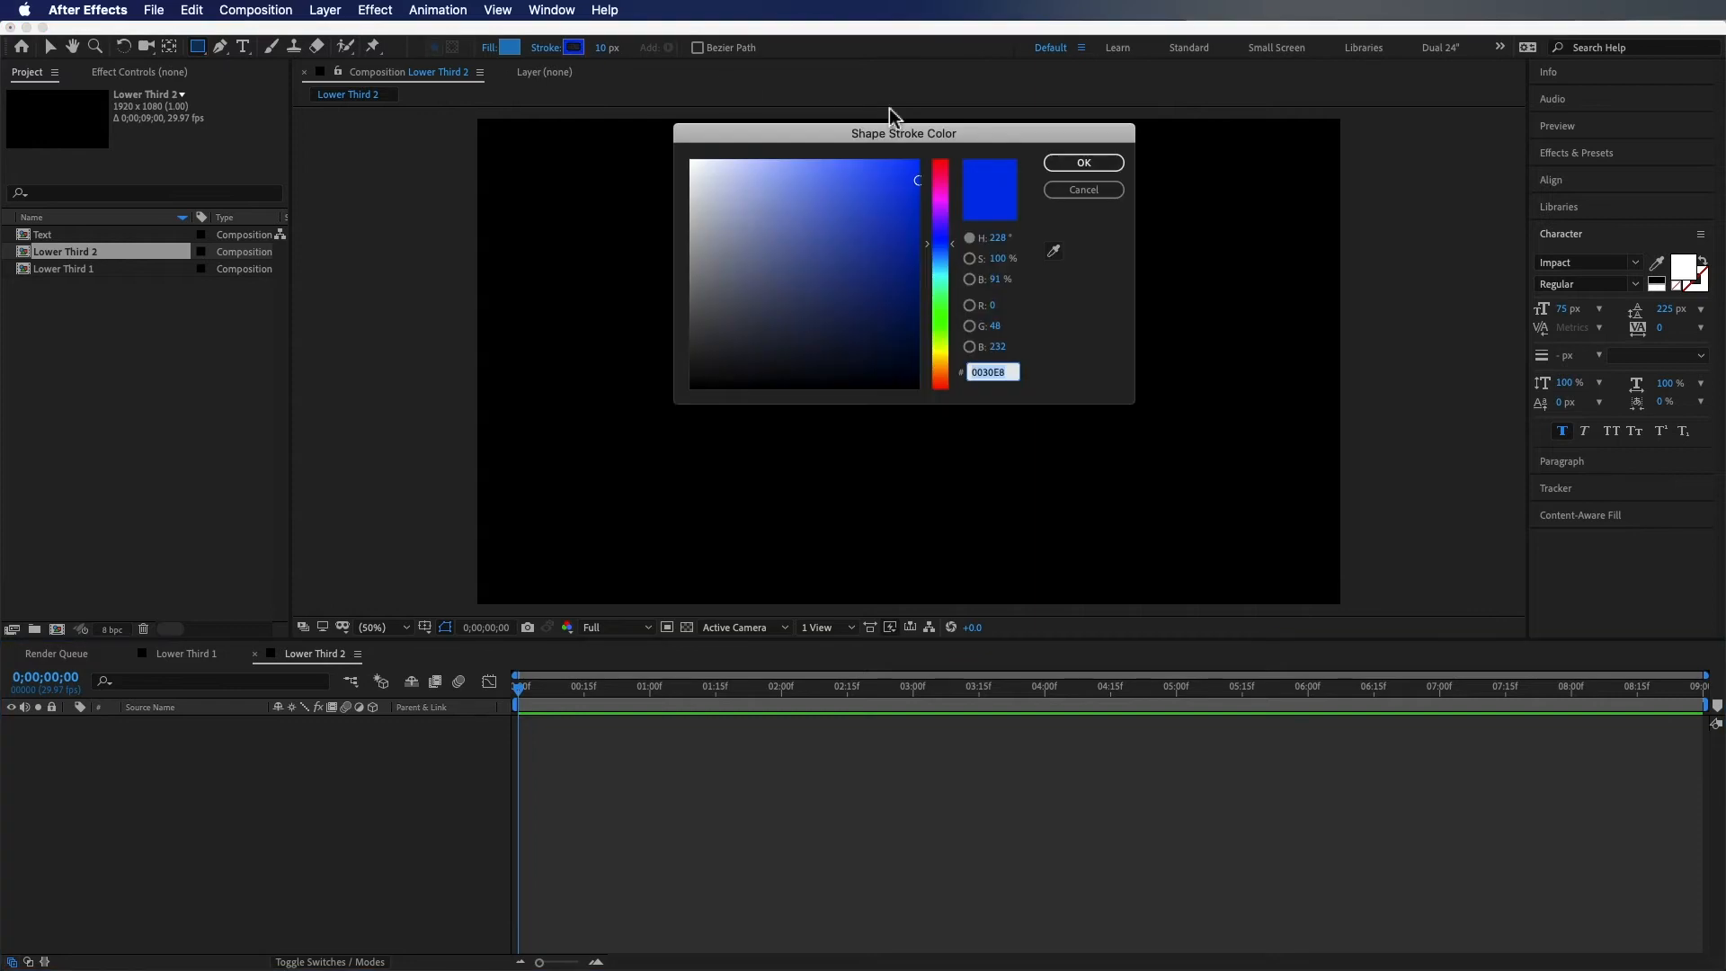
{"action": "key", "text": "Return"}
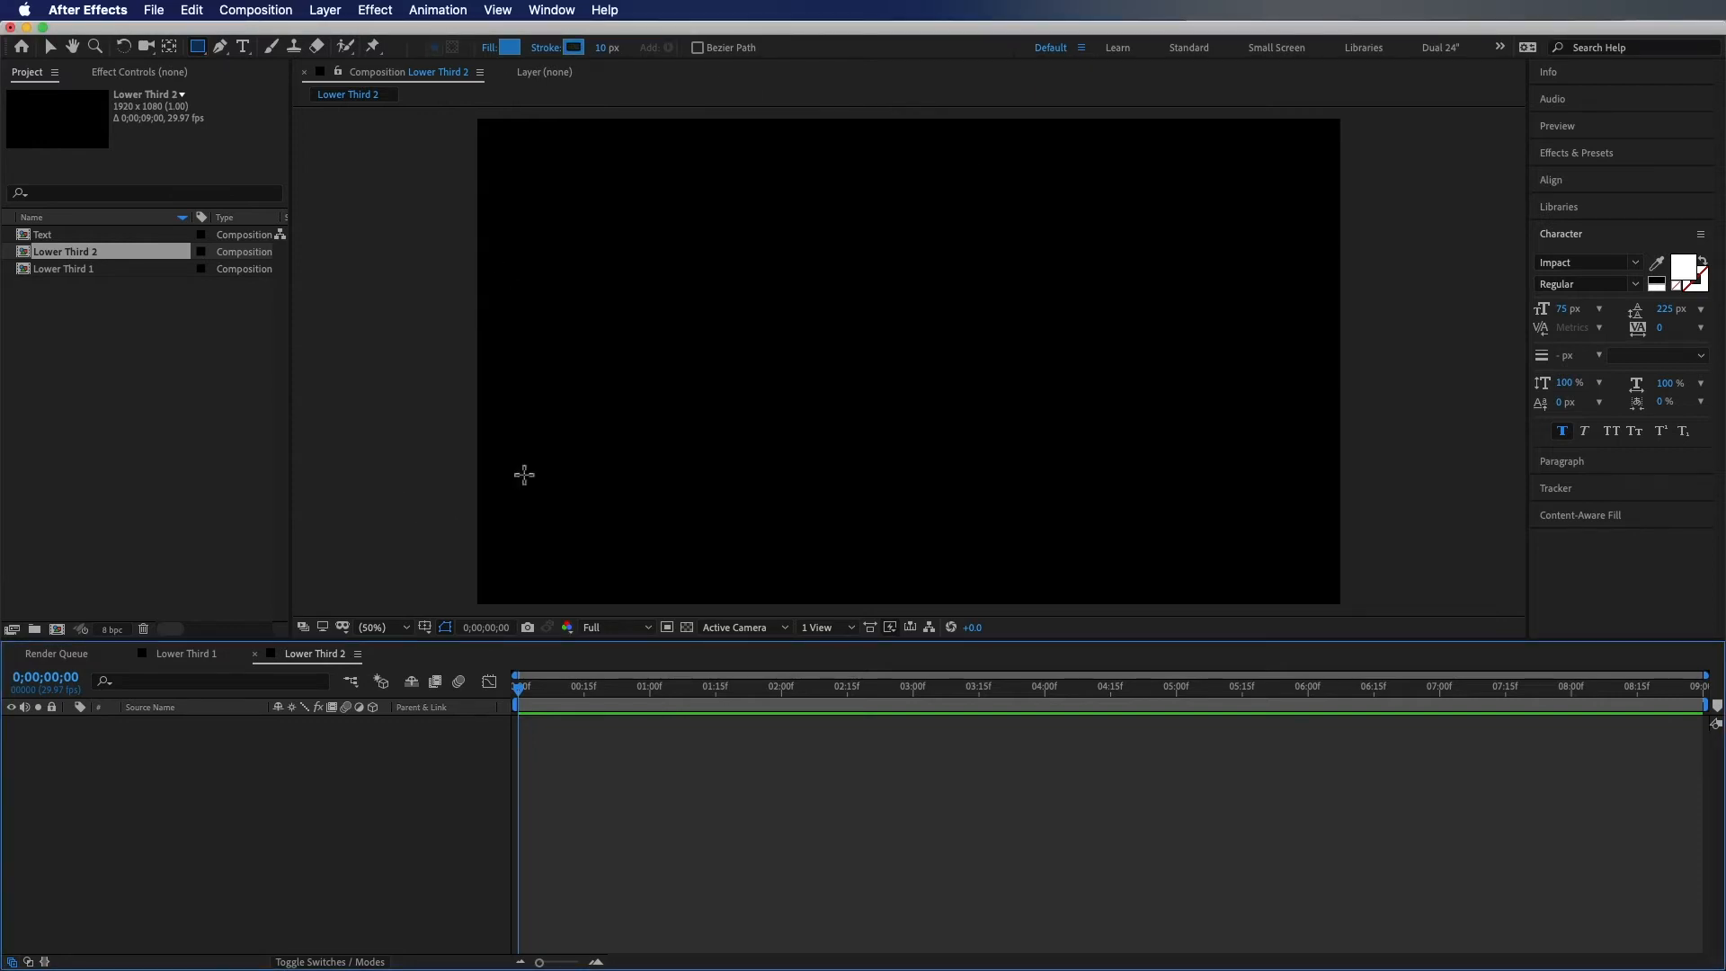
Draw a wide rectangle in the lower-left area of the composition and change its layer label color to blue
{"action": "left_click_drag", "start_coordinate": [513, 438], "coordinate": [891, 521]}
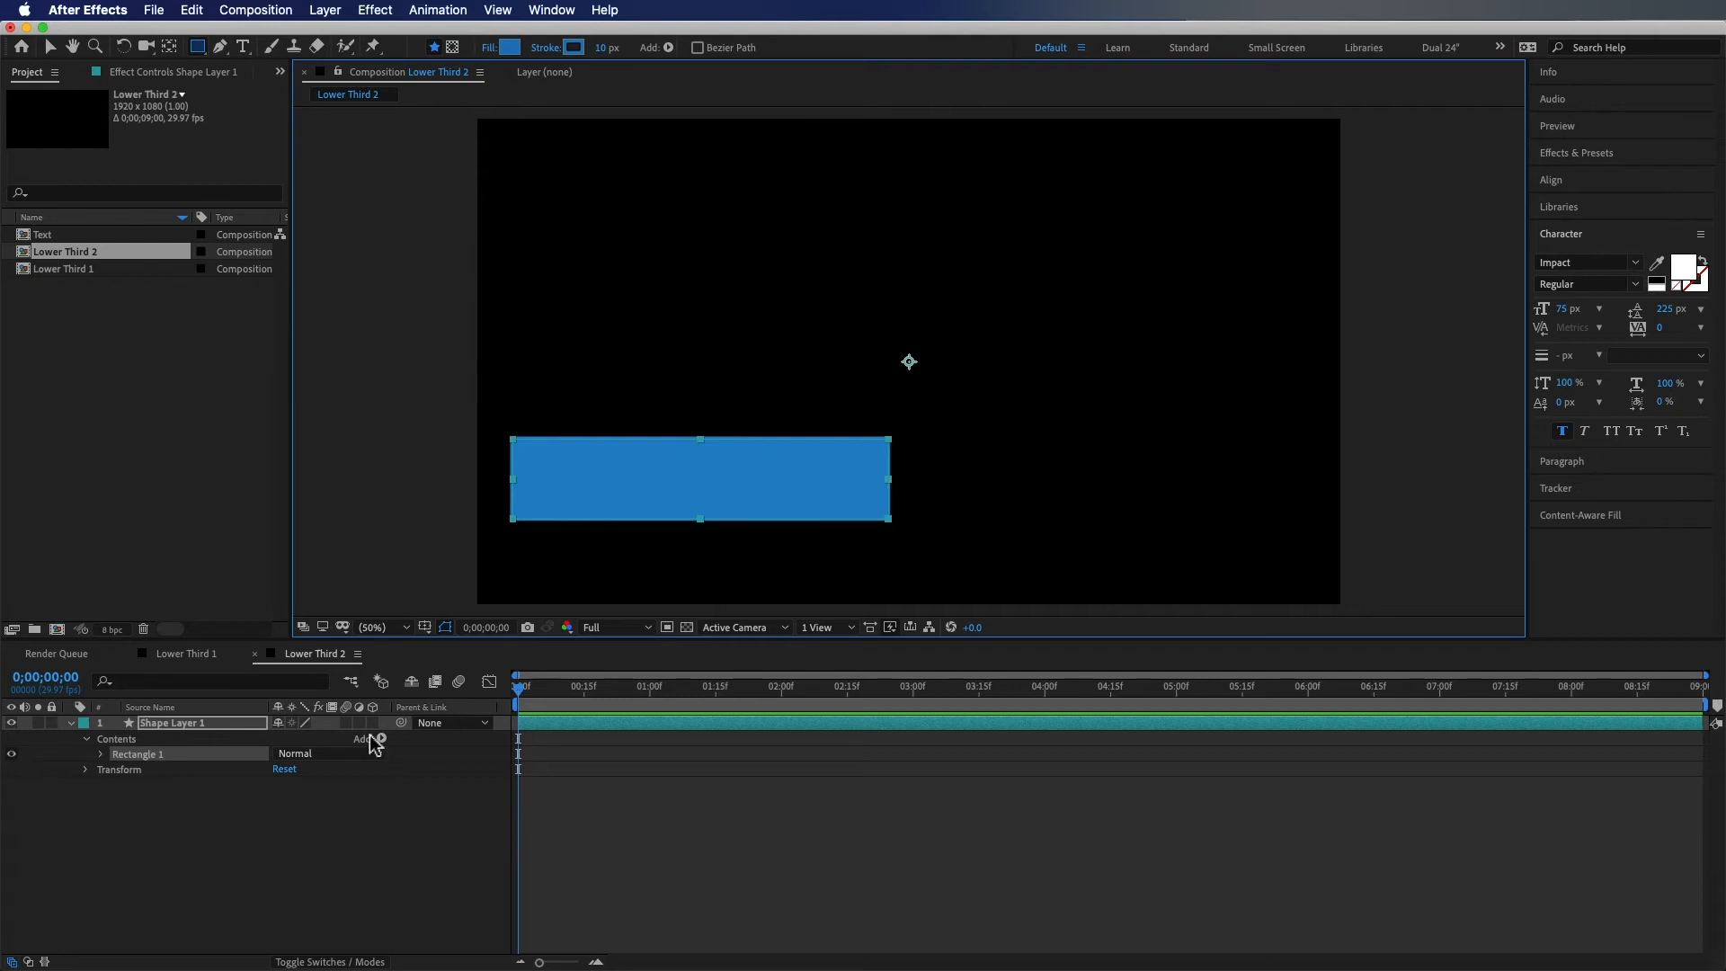
{"action": "left_click", "coordinate": [84, 724]}
{"action": "left_click", "coordinate": [112, 732]}
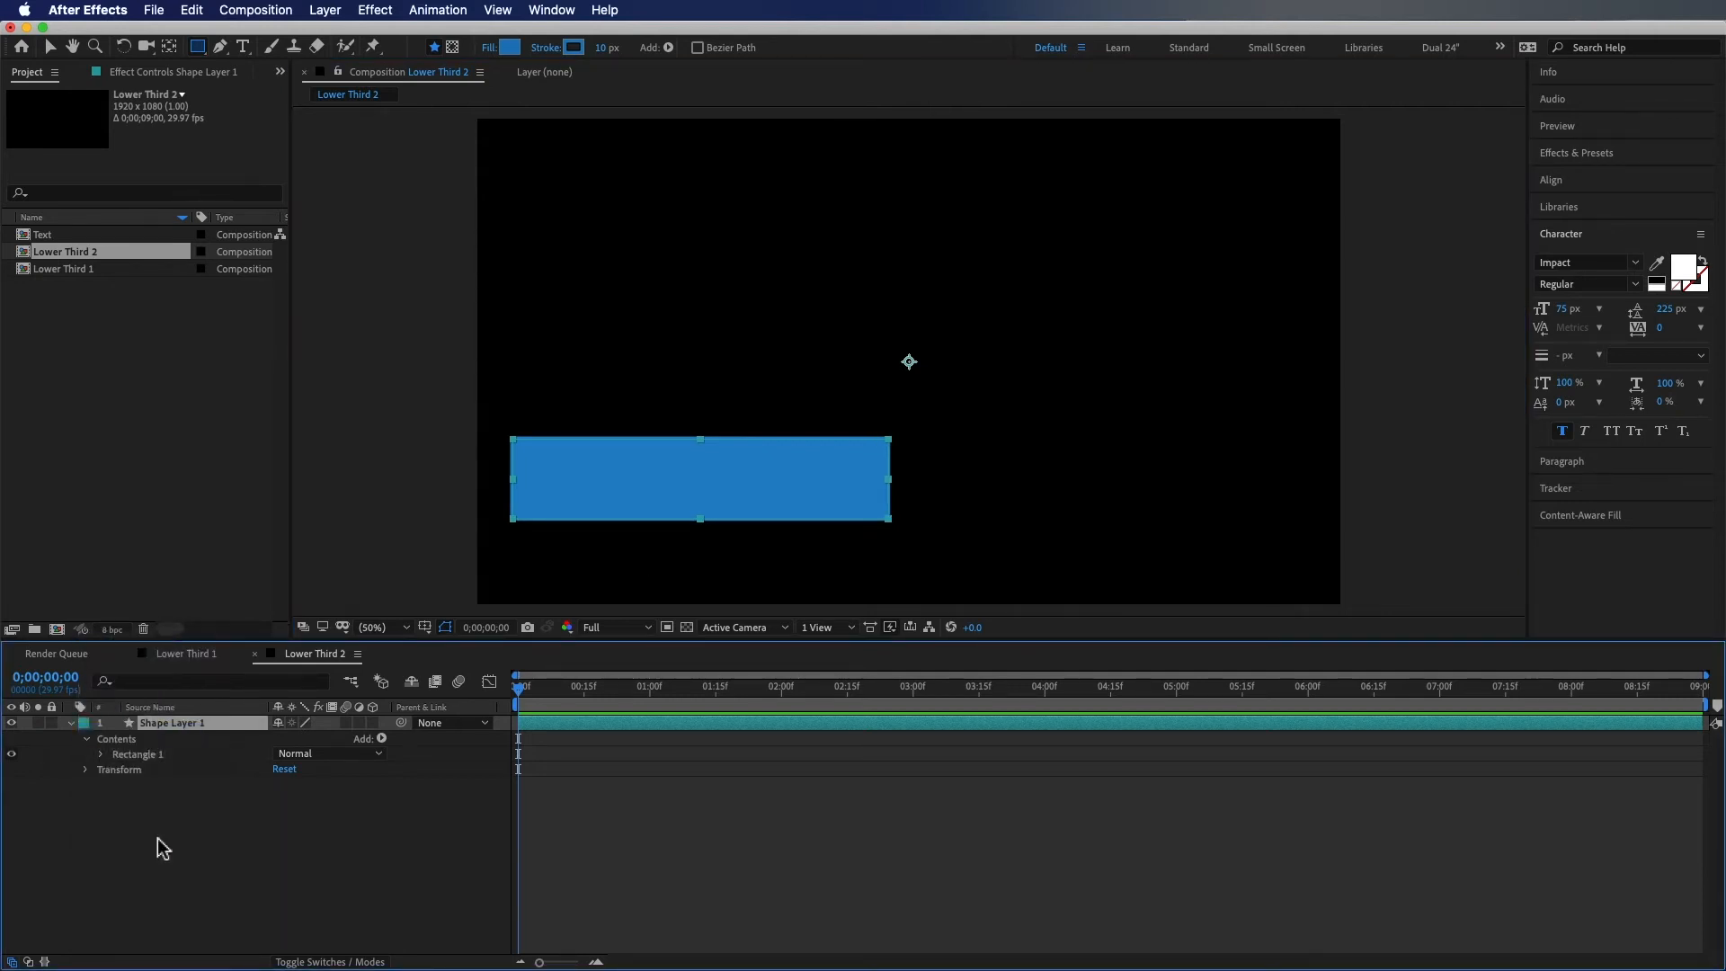
{"action": "left_click", "coordinate": [171, 875]}
{"action": "left_click", "coordinate": [194, 727]}
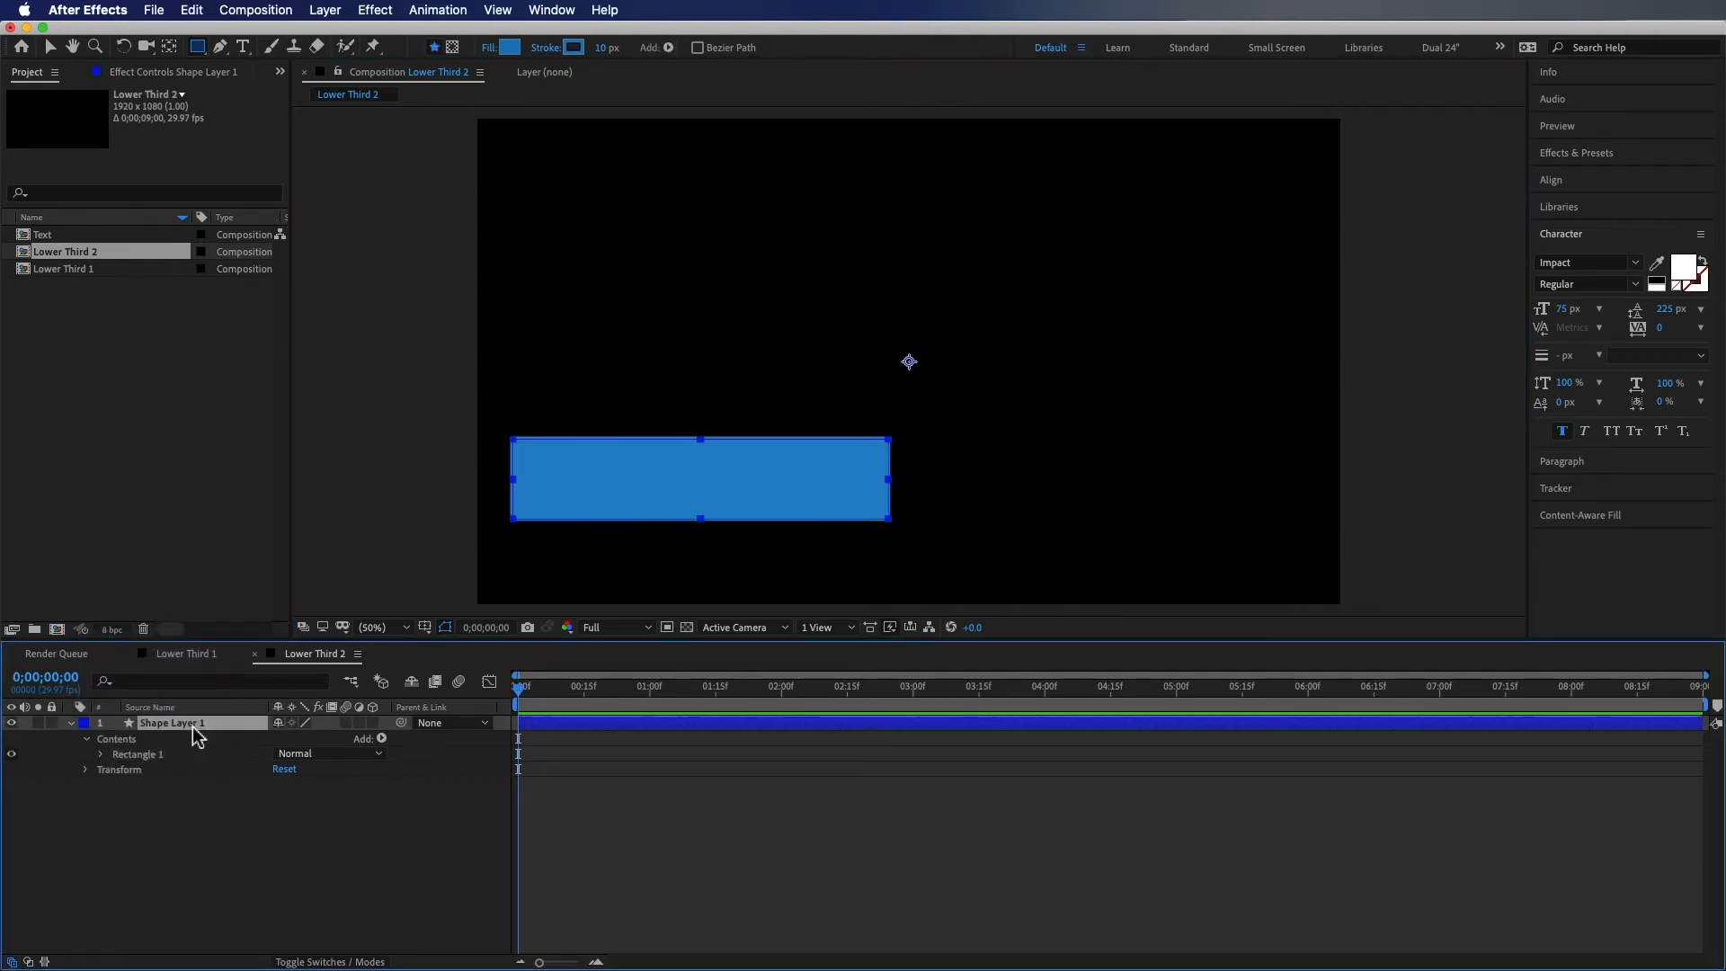
Duplicate Shape Layer 1 and move the duplicate's anchor point to the rectangle's center
{"action": "key", "text": "super+d"}
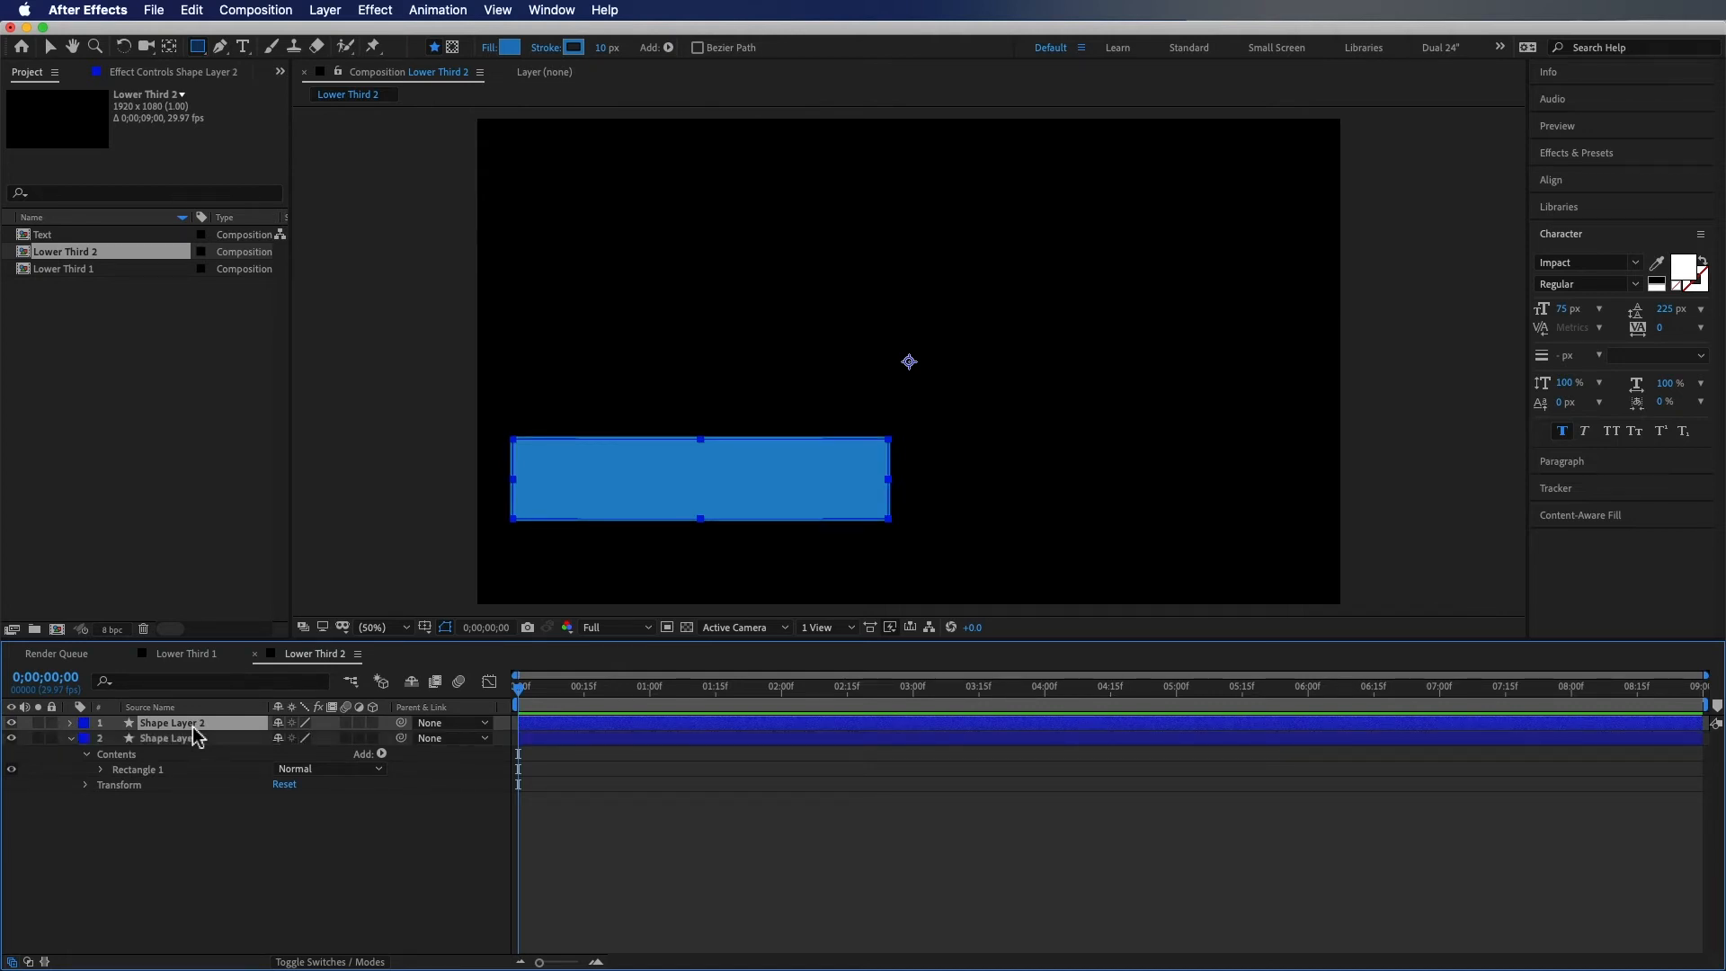
{"action": "double_click", "coordinate": [169, 46]}
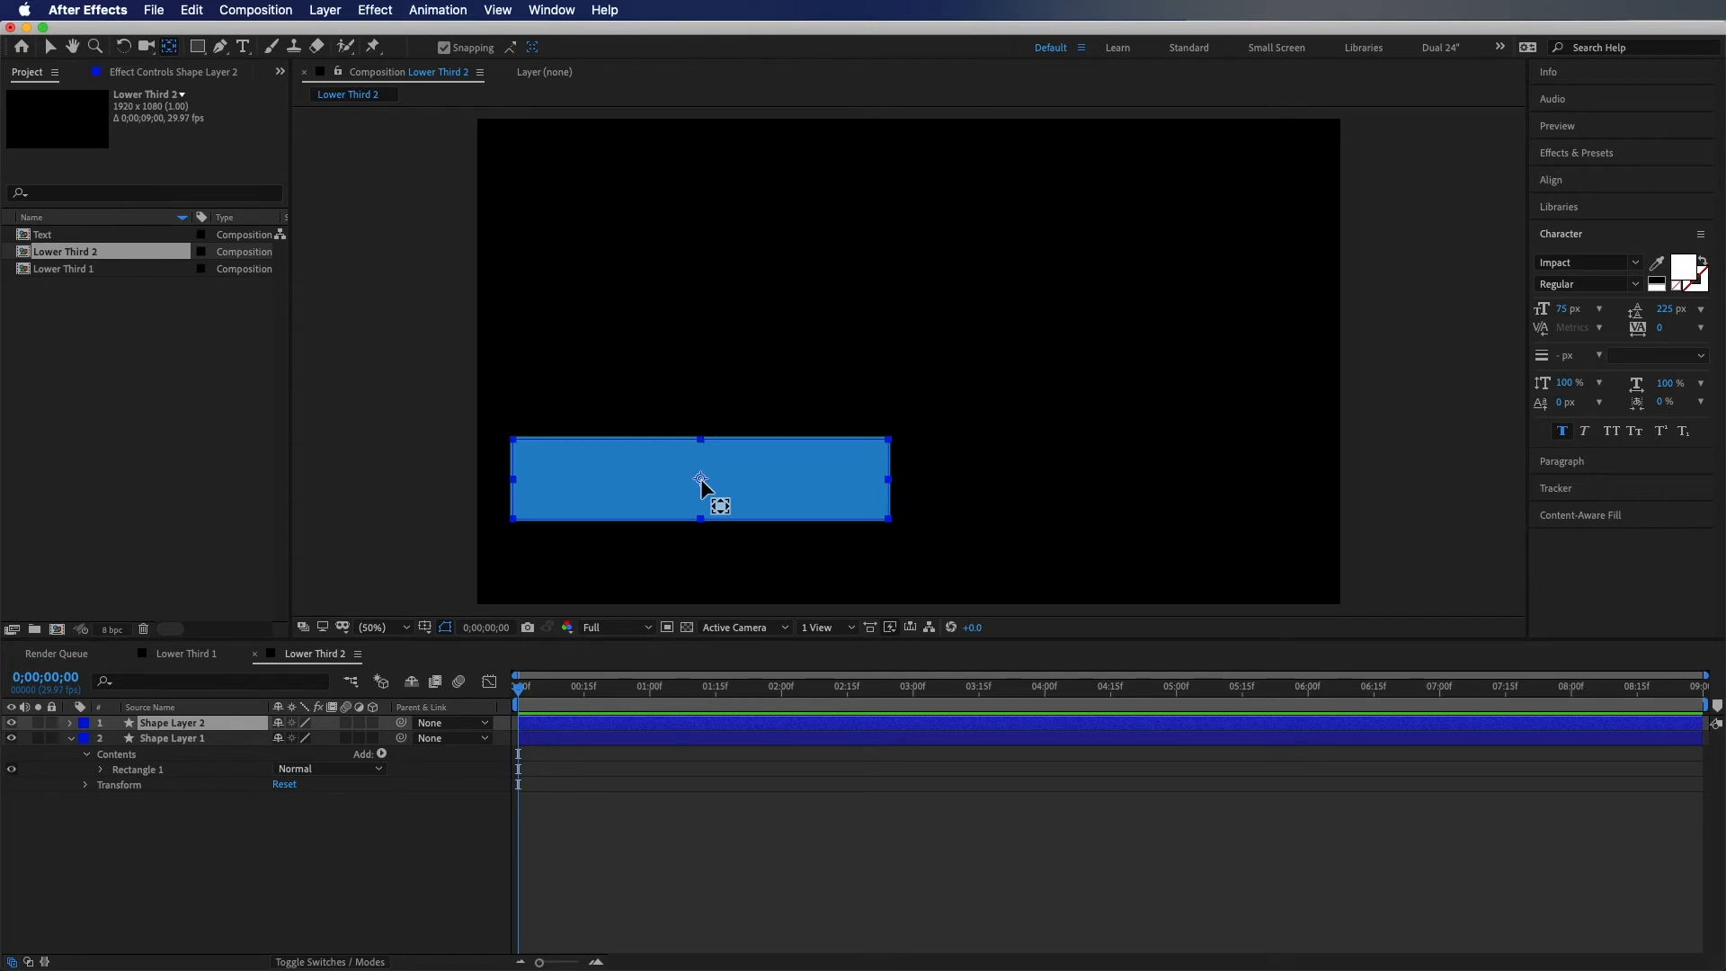
{"action": "key", "text": "v"}
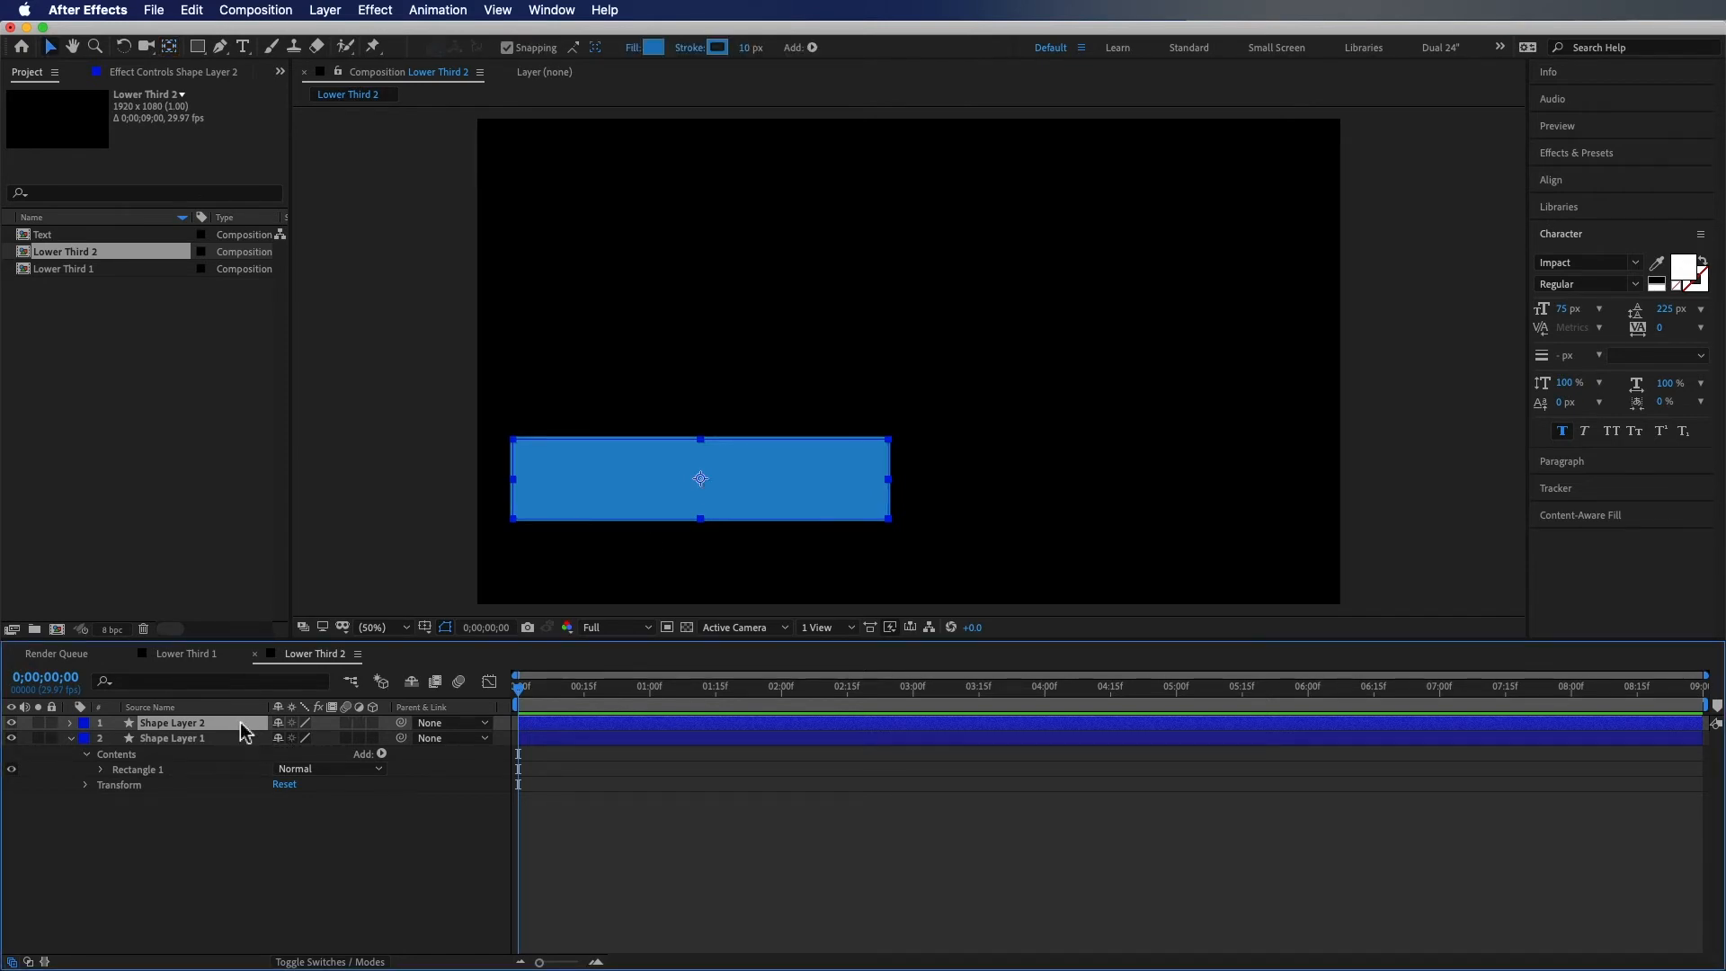
Scale Shape Layer 2 to 75% and place it just below the large rectangle, aligned with its left edge
{"action": "key", "text": "s"}
{"action": "left_click", "coordinate": [303, 738]}
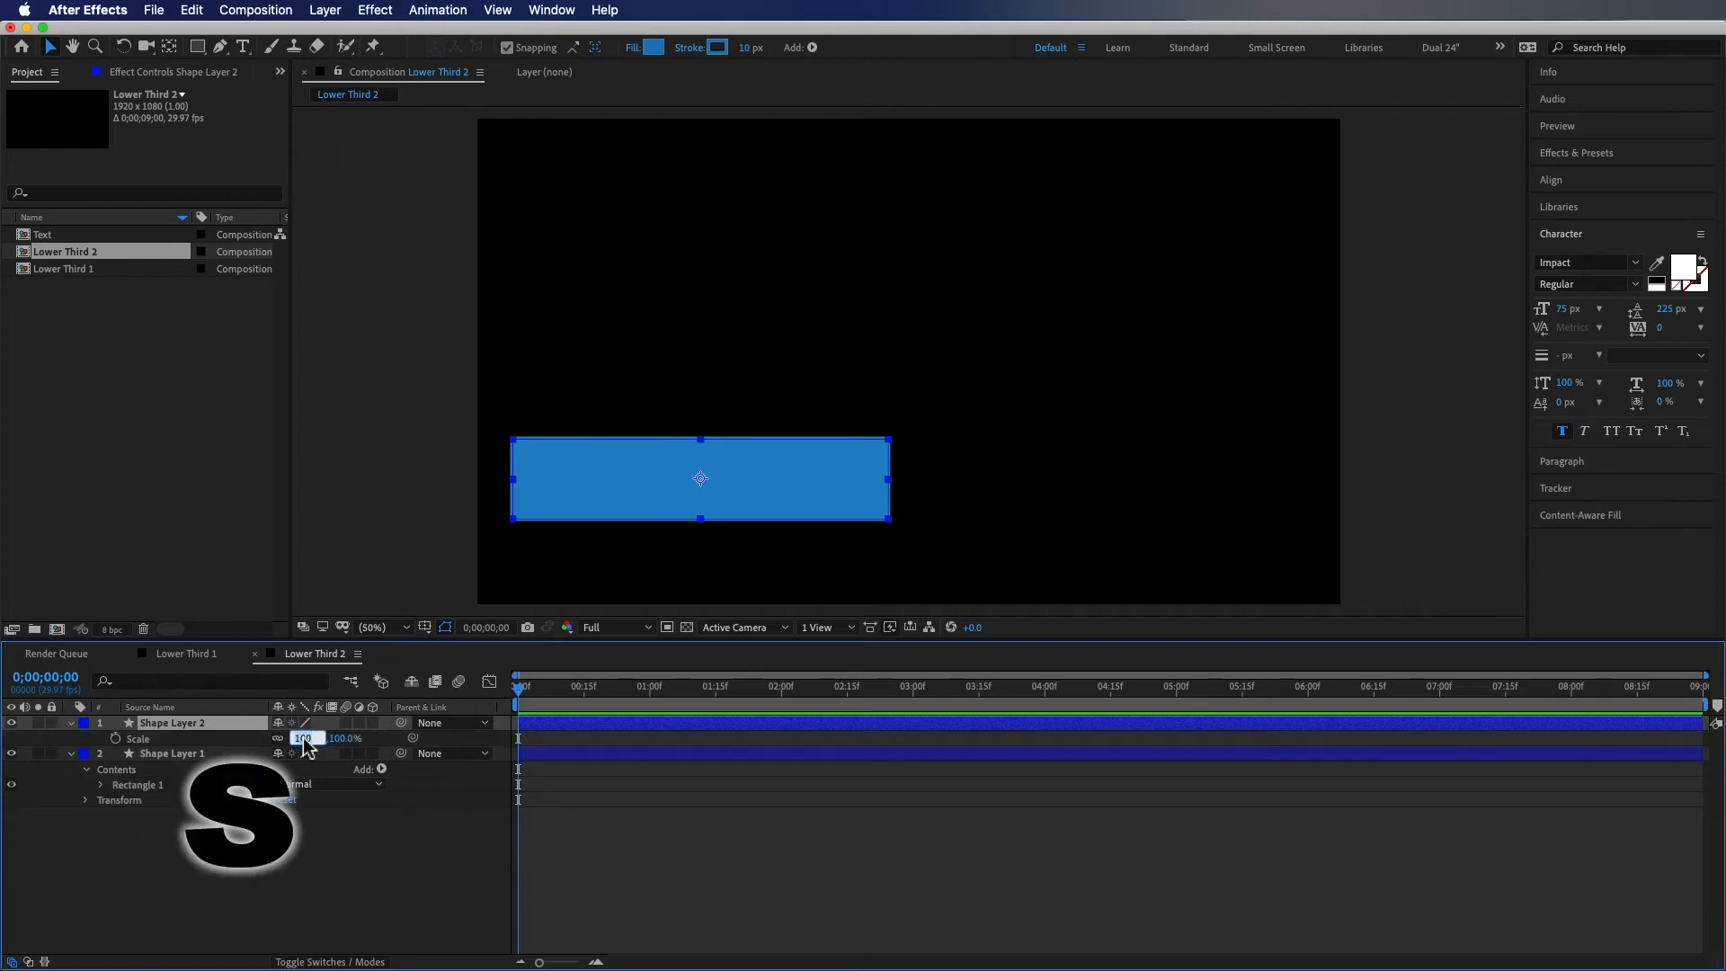
{"action": "type", "text": "75"}
{"action": "key", "text": "Return"}
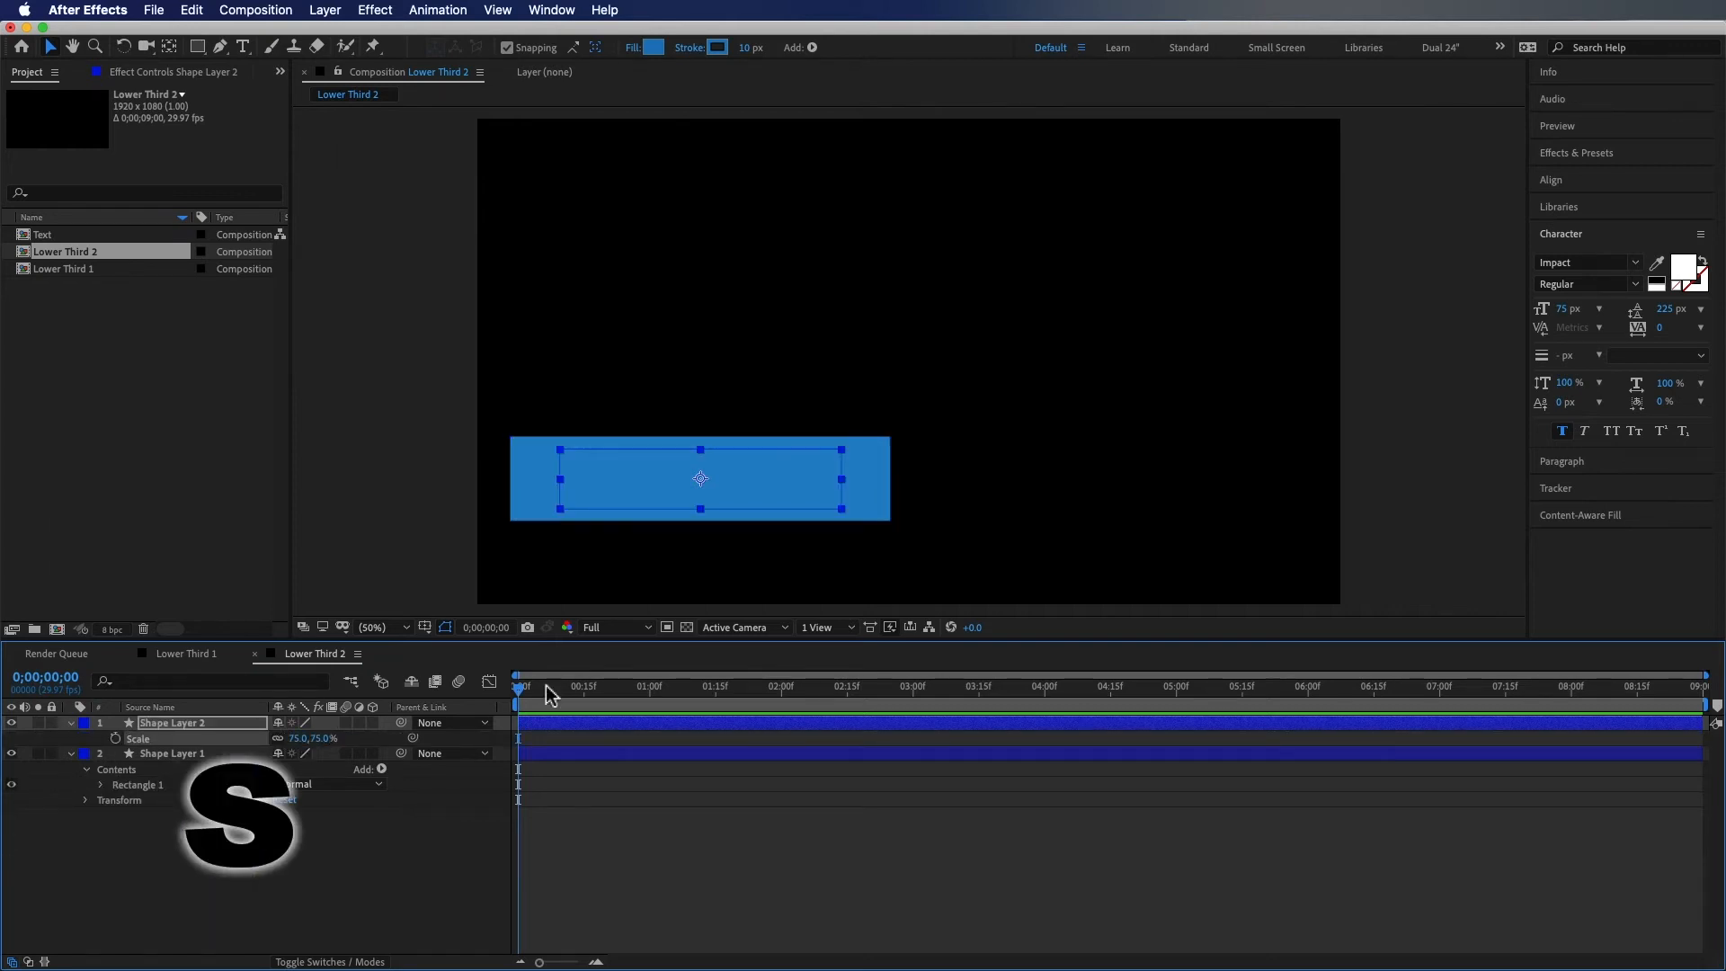
{"action": "left_click_drag", "start_coordinate": [702, 486], "coordinate": [656, 566]}
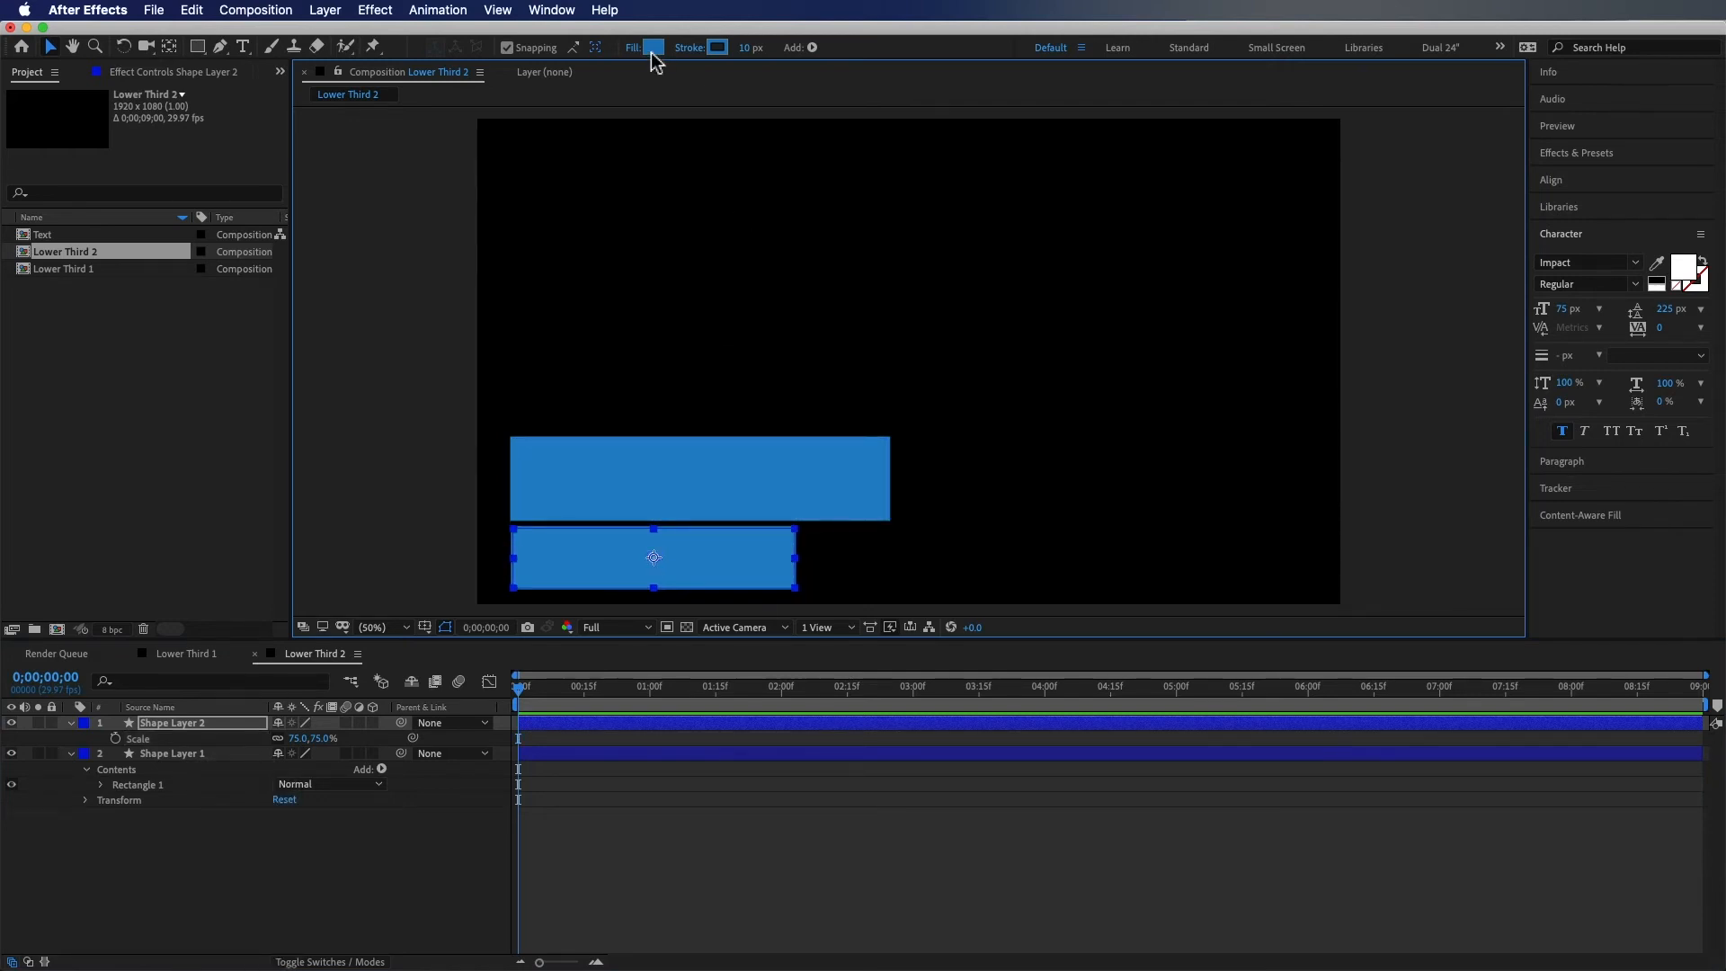
Change the smaller rectangle's fill and stroke color to orange BD8200 and deselect it
{"action": "left_click", "coordinate": [653, 47]}
{"action": "left_click_drag", "start_coordinate": [940, 316], "coordinate": [944, 371]}
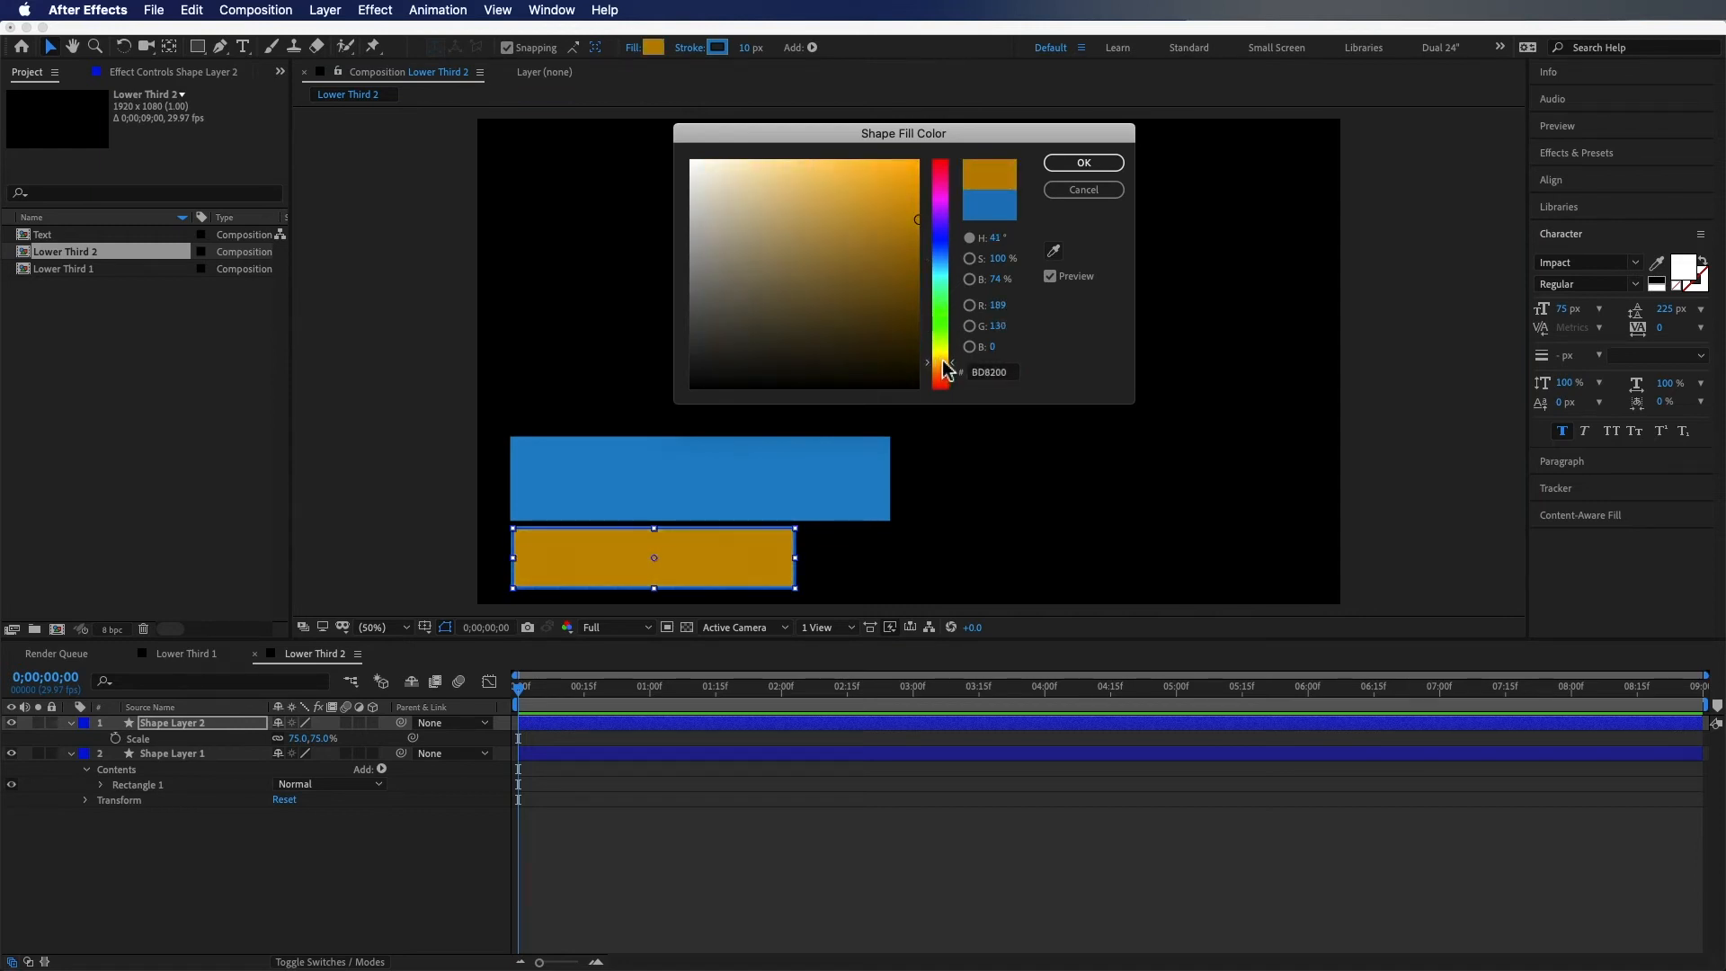
{"action": "left_click", "coordinate": [980, 372]}
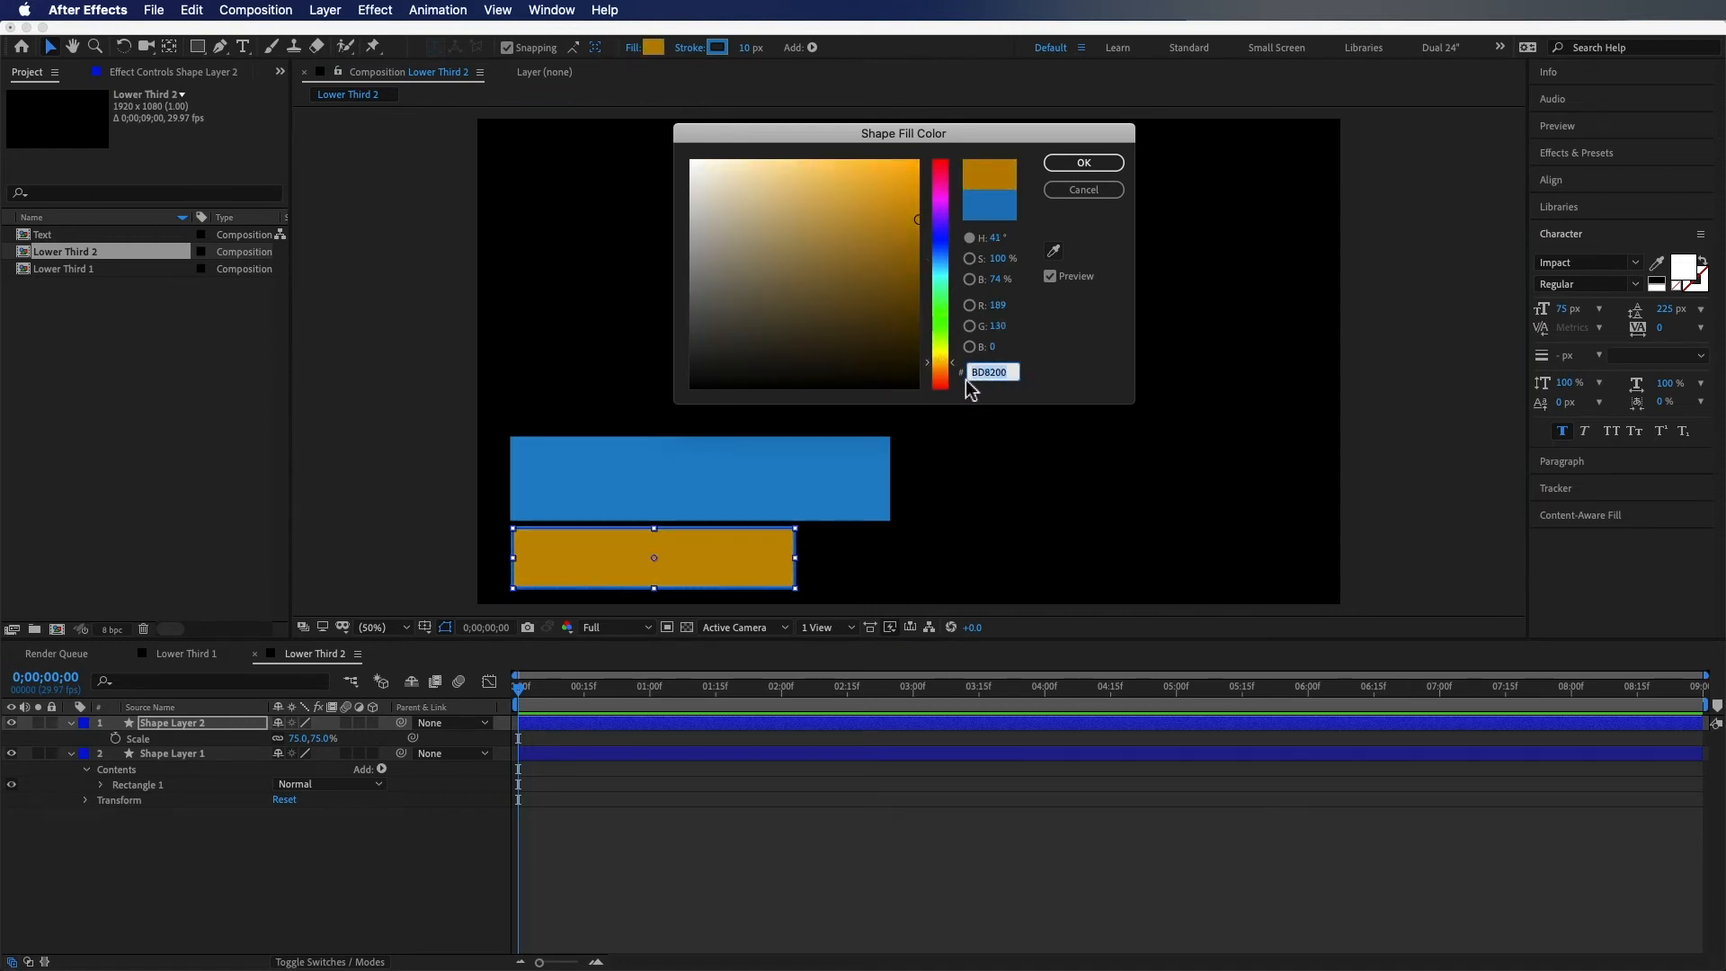
{"action": "key", "text": "Return"}
{"action": "left_click", "coordinate": [716, 50]}
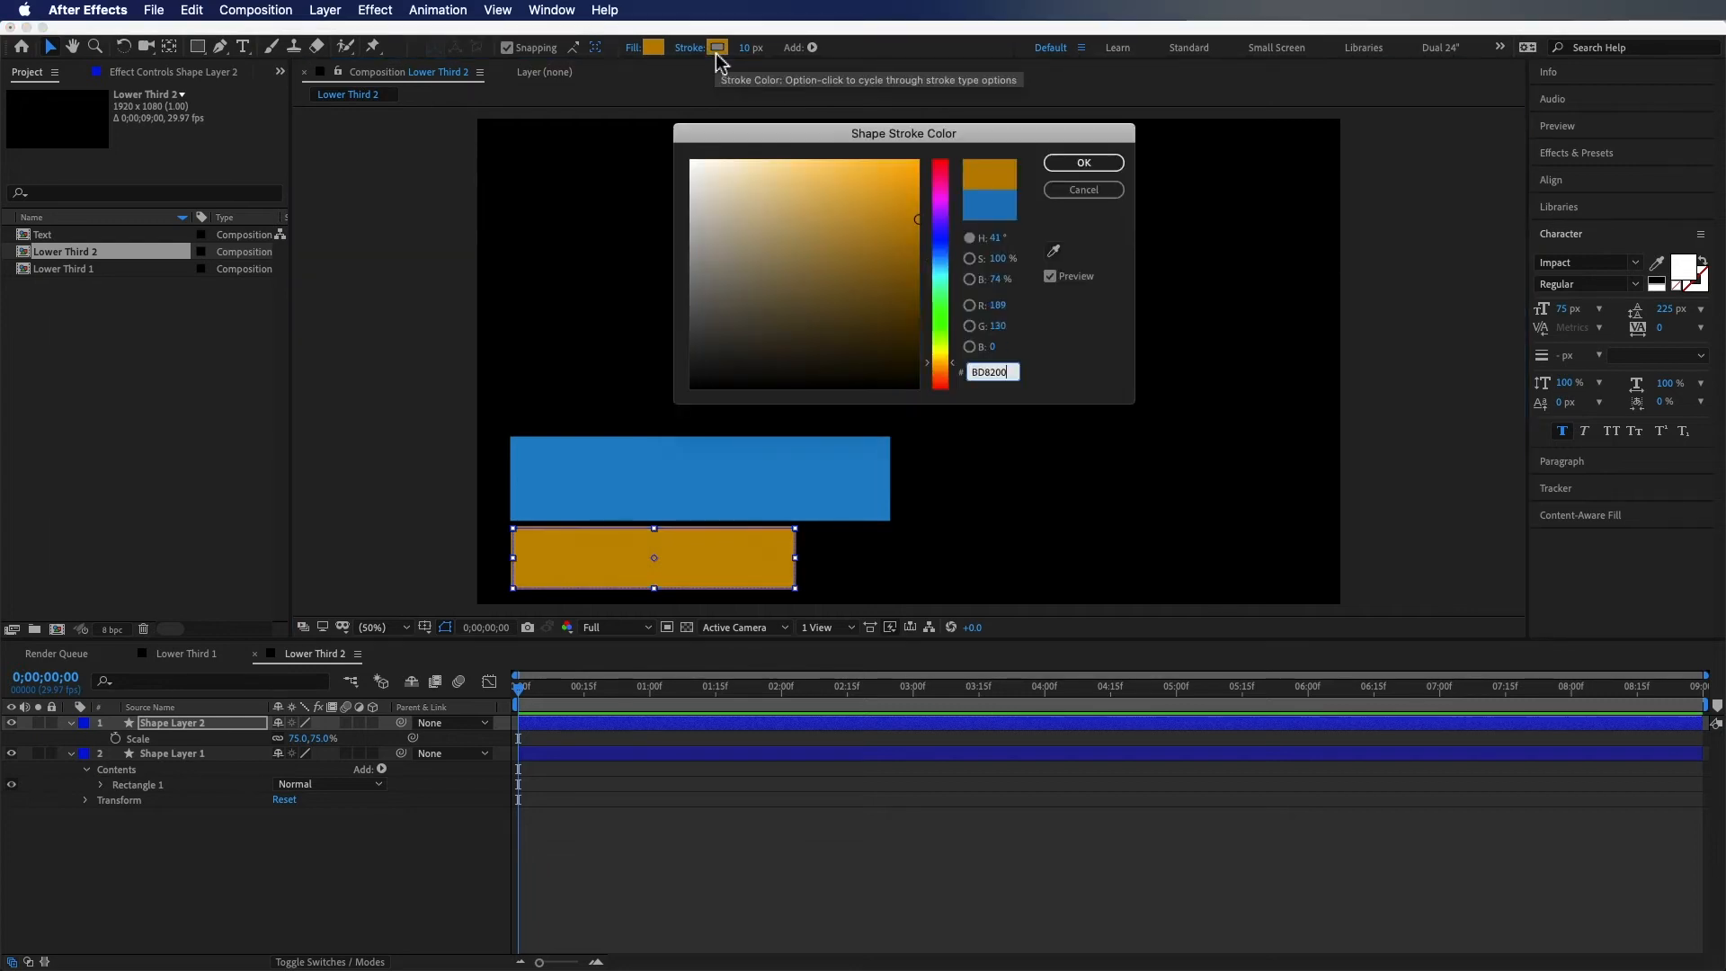
{"action": "key", "text": "Escape"}
{"action": "left_click", "coordinate": [301, 908]}
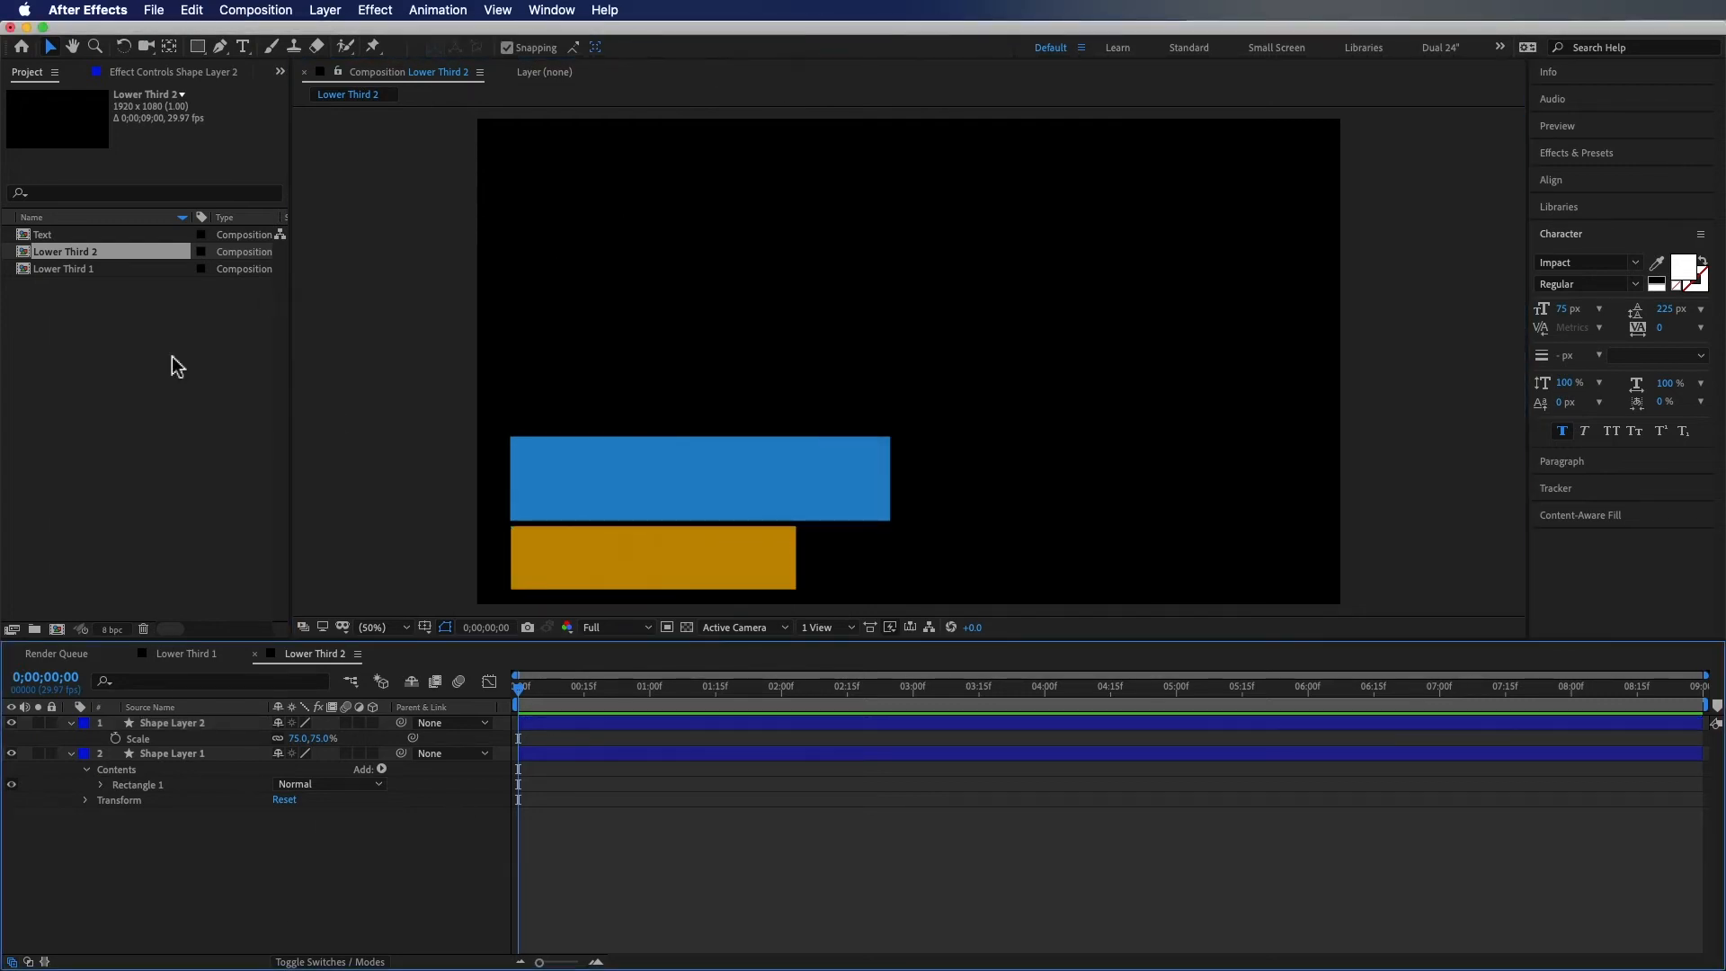
Add the text "Roadrunner" and center it on the blue rectangle
{"action": "double_click", "coordinate": [242, 50]}
{"action": "type", "text": "Roadrunner"}
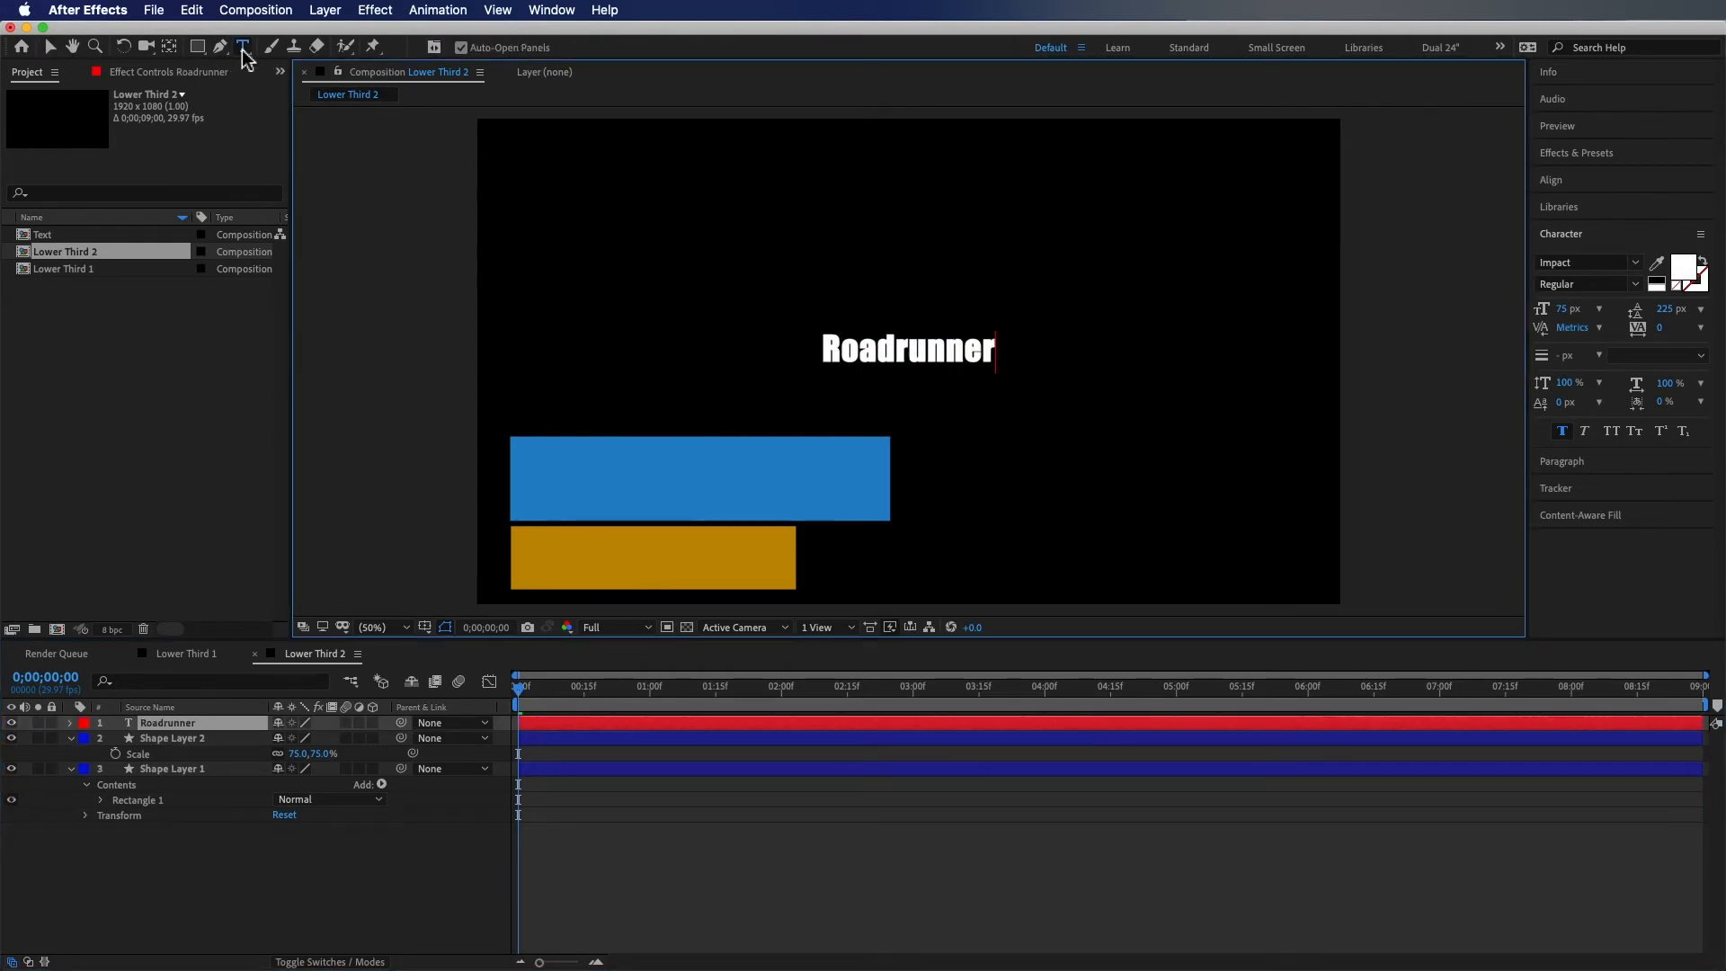
{"action": "key", "text": "super+Return"}
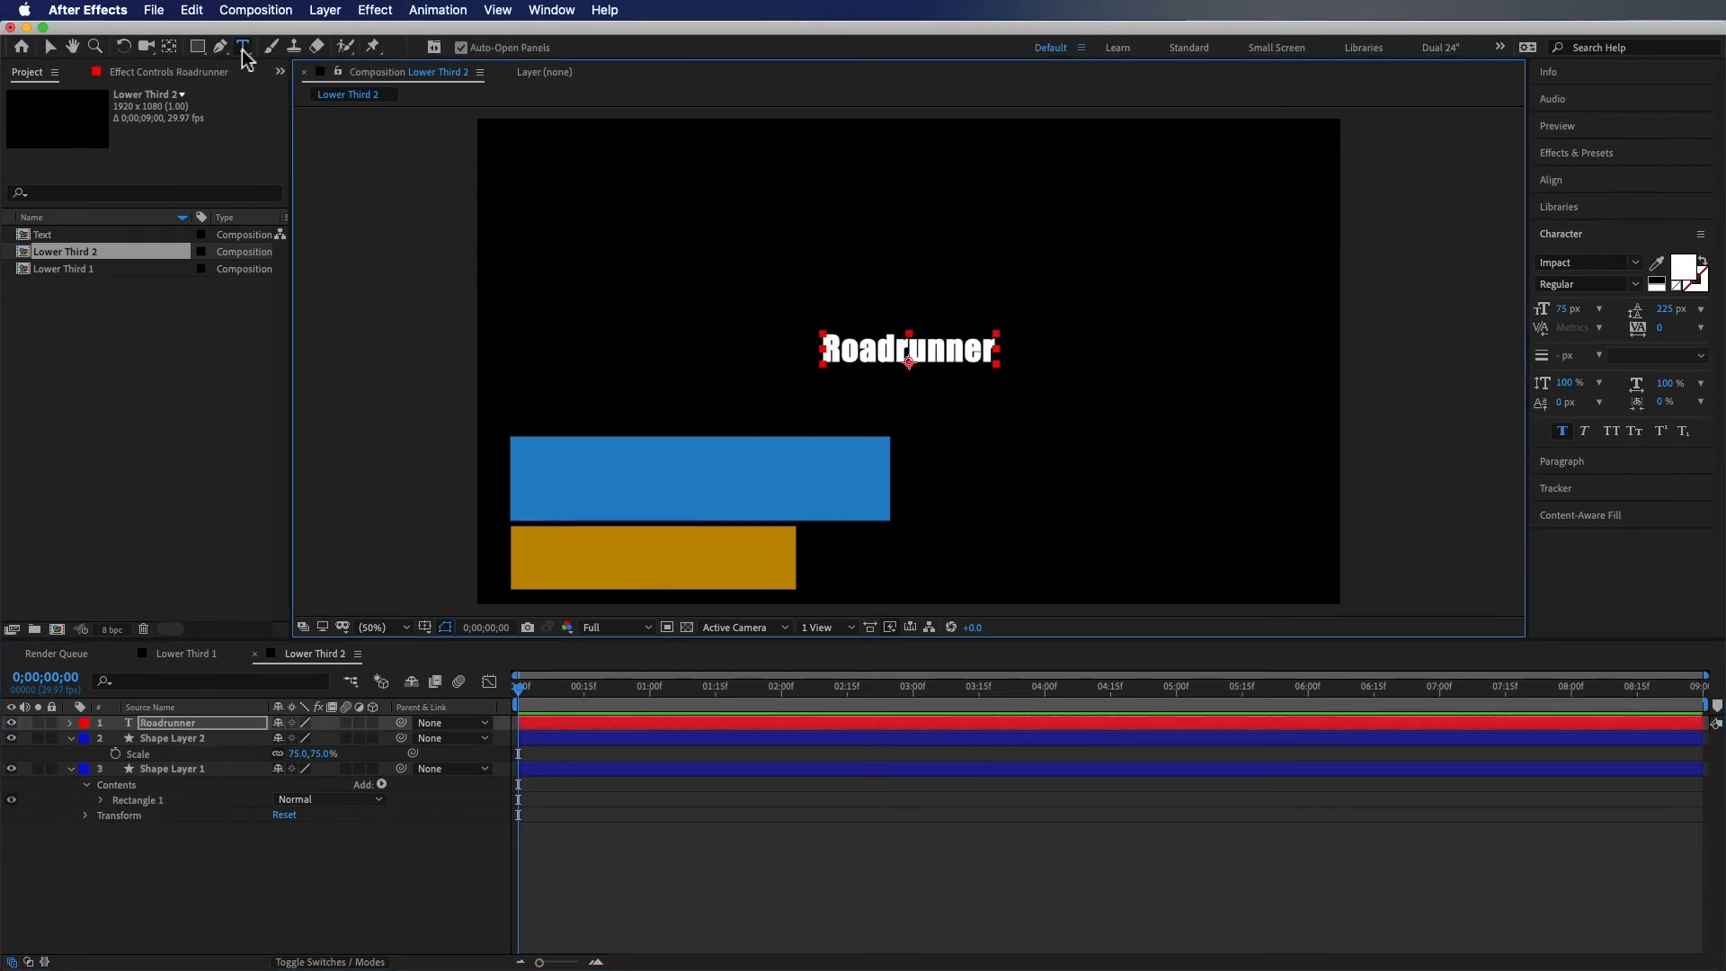
{"action": "key", "text": "shift+Left"}
{"action": "key", "text": "v"}
{"action": "left_click_drag", "start_coordinate": [901, 363], "coordinate": [687, 490]}
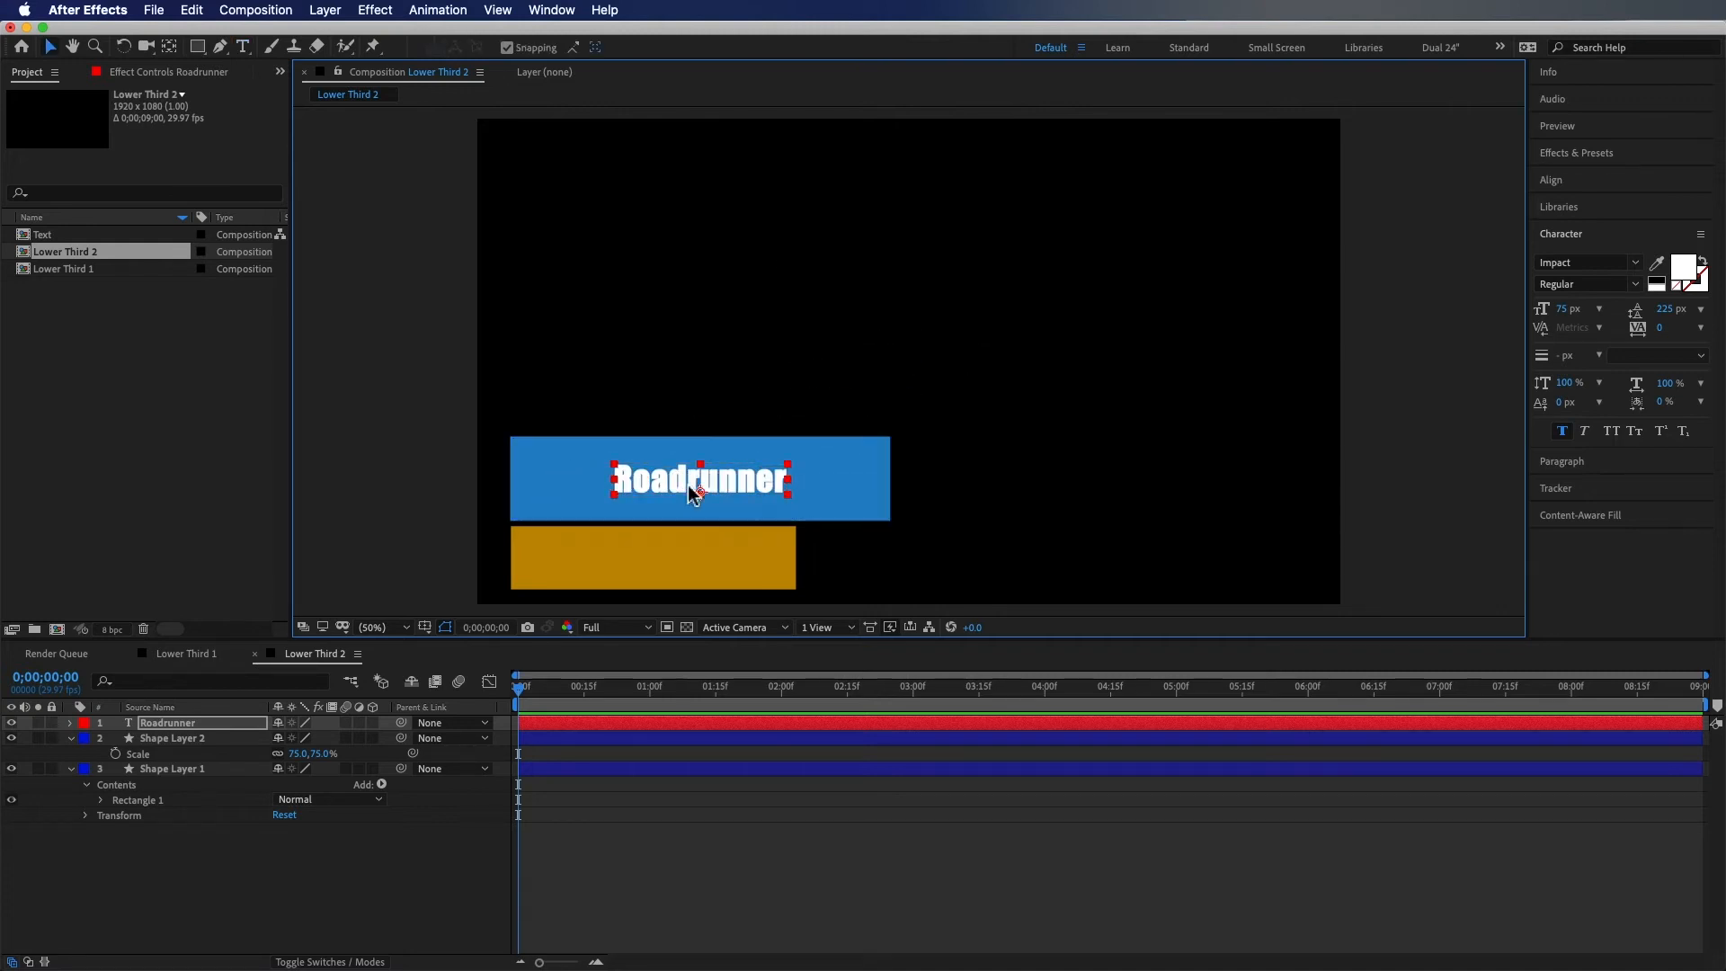
Set the Roadrunner text's font size to 148 px and place a duplicate of it over the orange bar
{"action": "left_click", "coordinate": [1568, 312]}
{"action": "left_click_drag", "start_coordinate": [1568, 313], "coordinate": [1652, 333]}
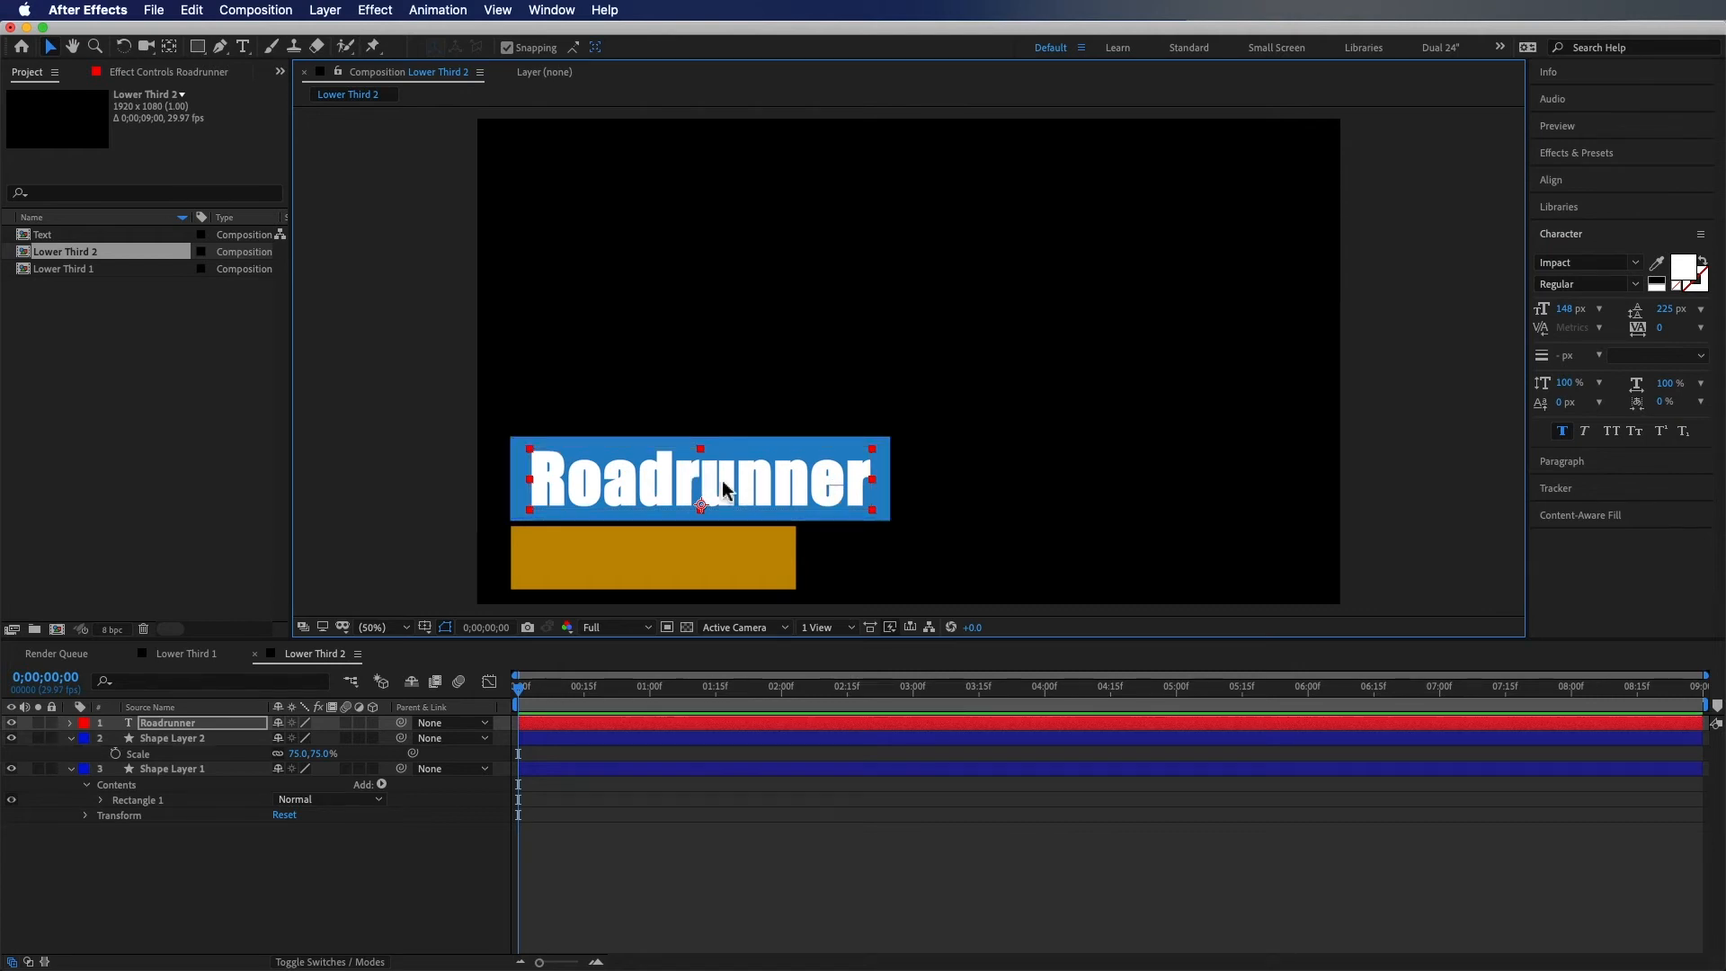
{"action": "key", "text": "super+d"}
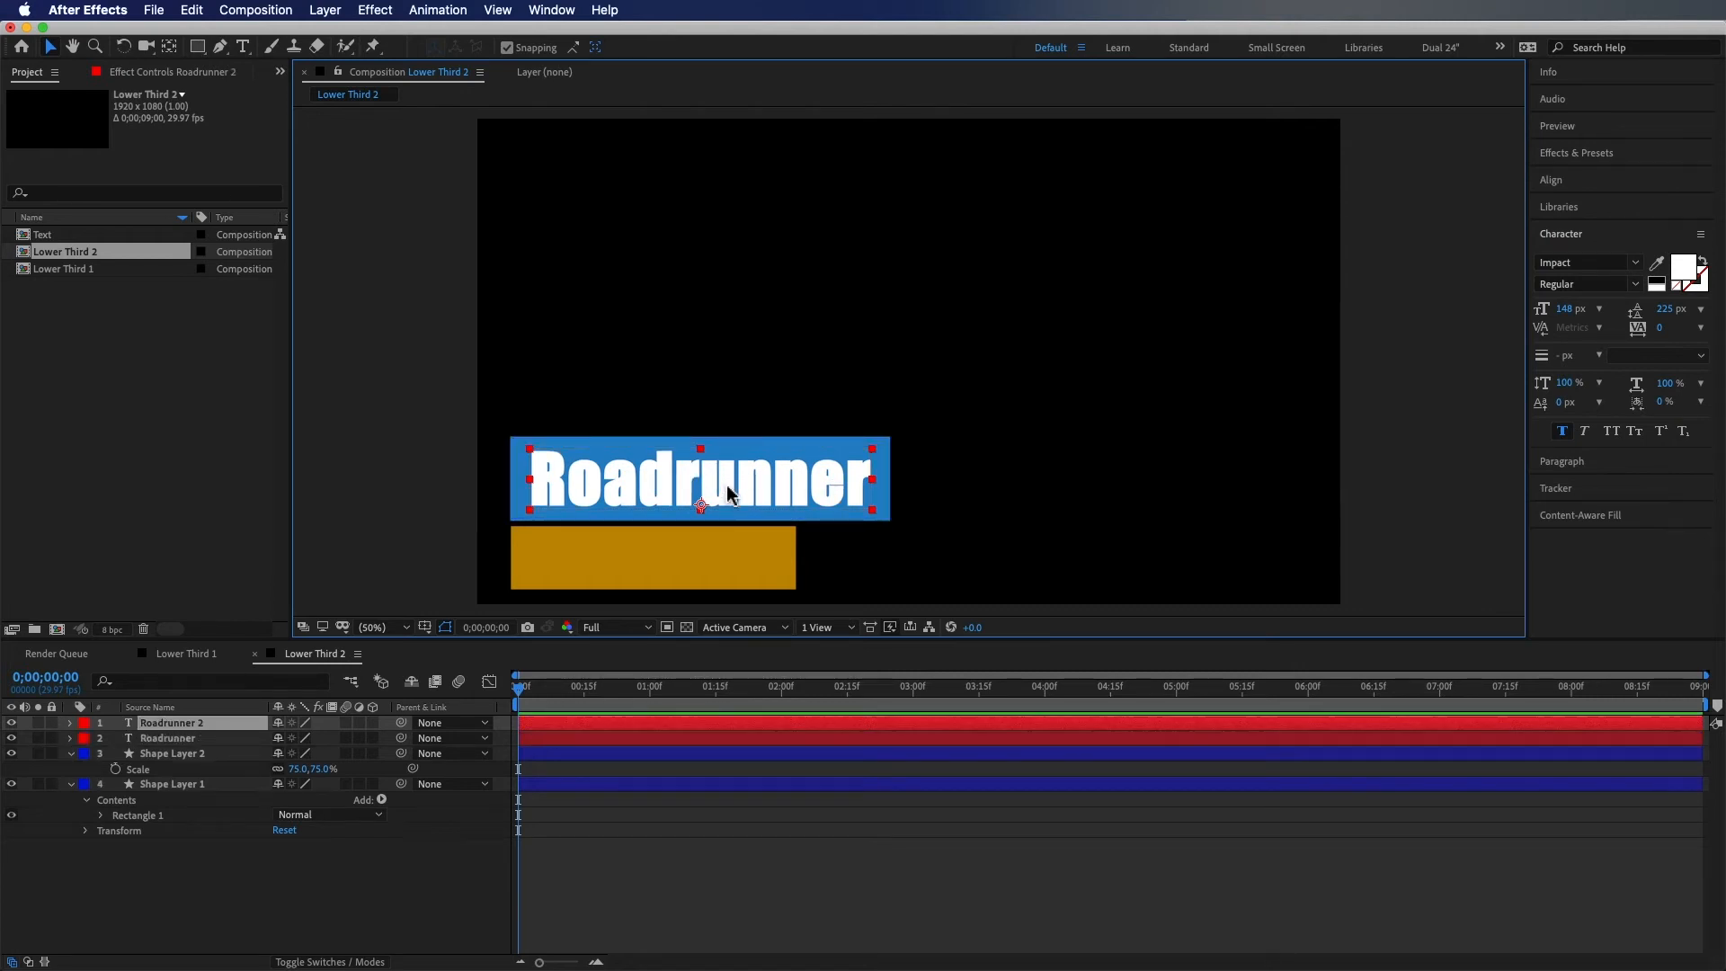
{"action": "left_click_drag", "start_coordinate": [726, 483], "coordinate": [655, 562]}
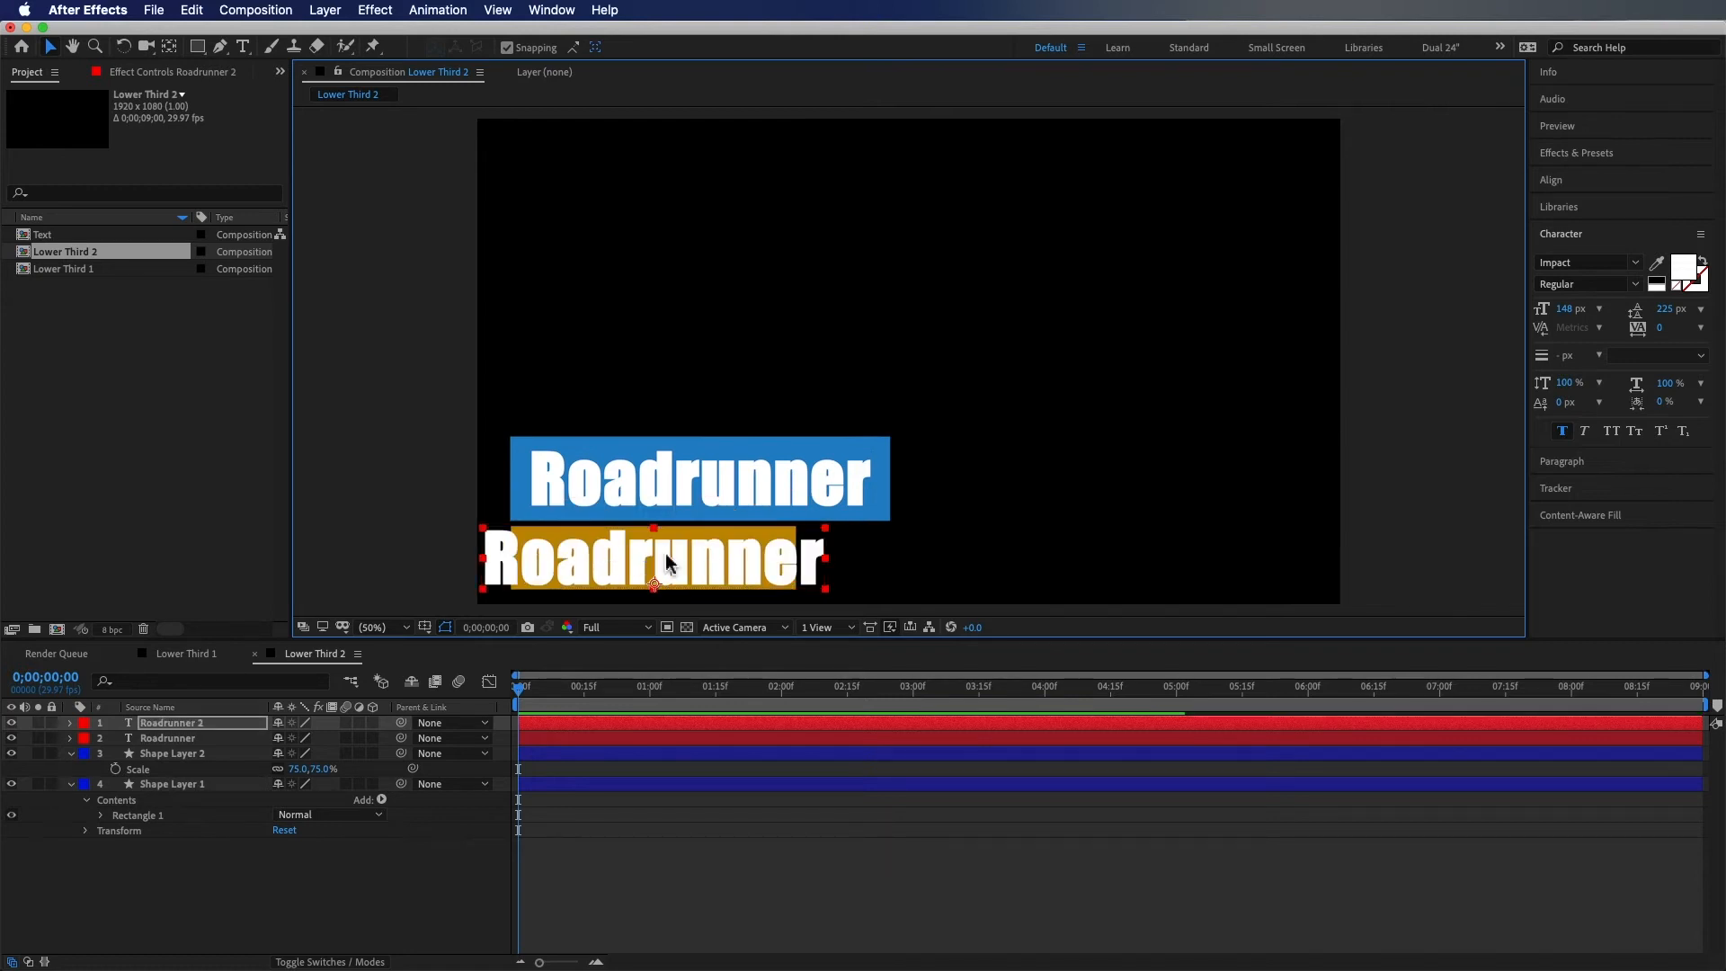
Replace the duplicate's text with "Tutorial Host" and set its font size to 100 px
{"action": "double_click", "coordinate": [669, 559]}
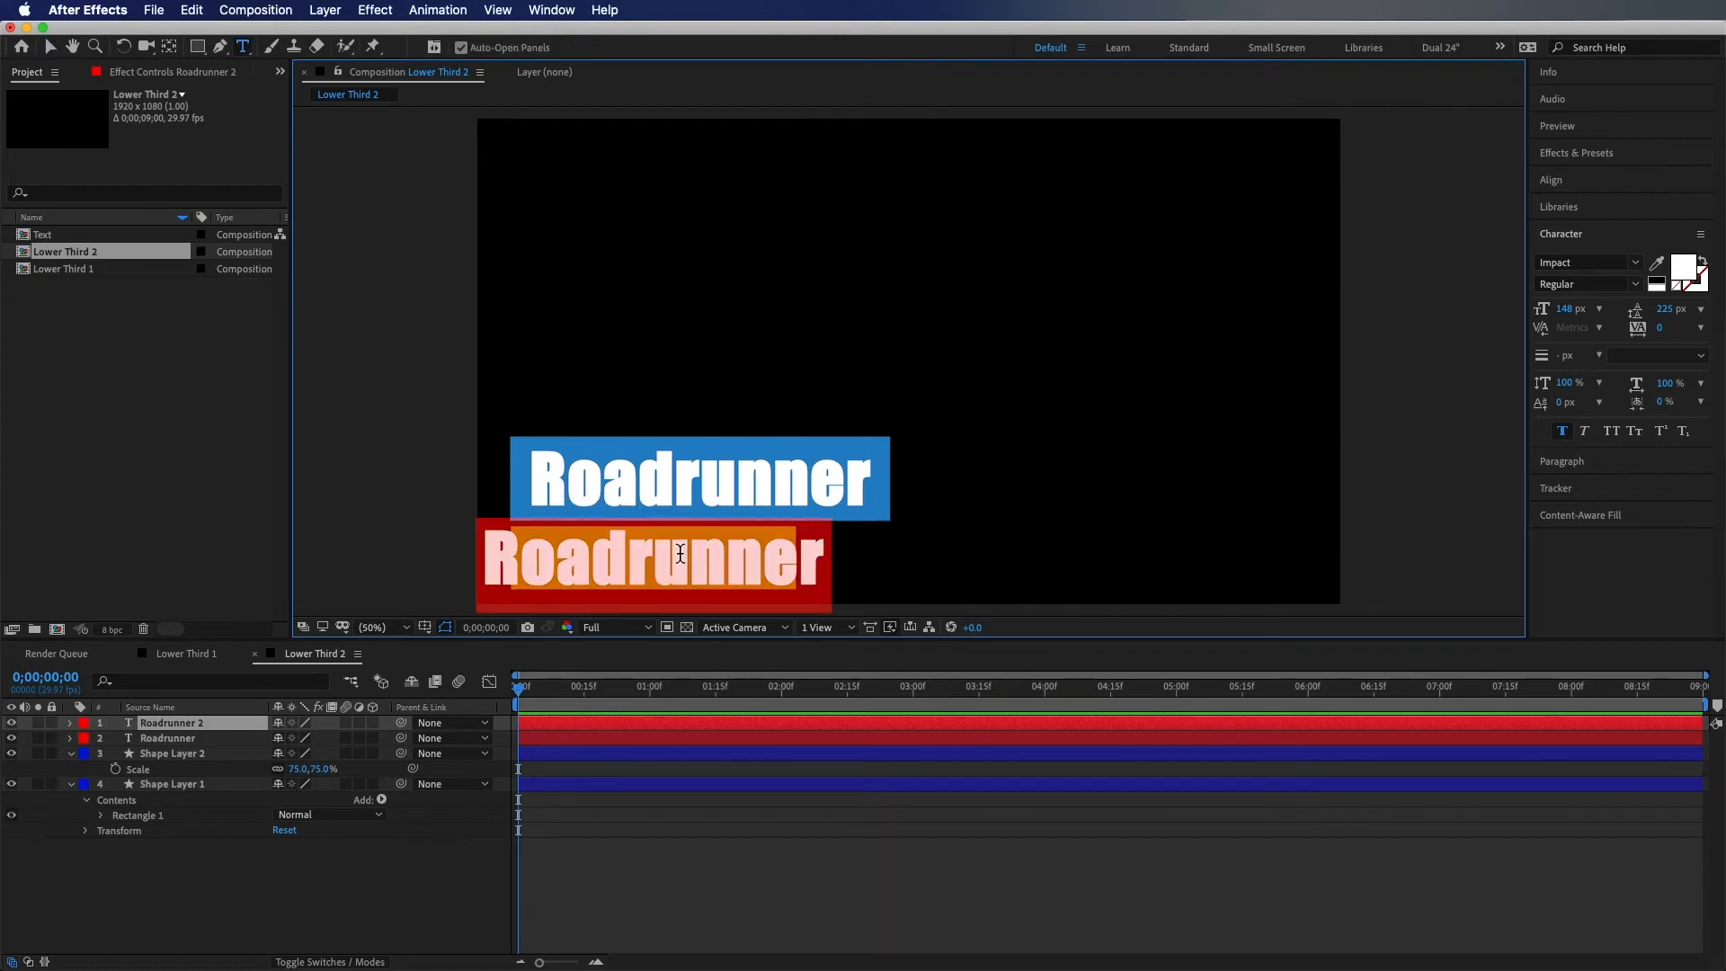
{"action": "type", "text": "Tutorial Host"}
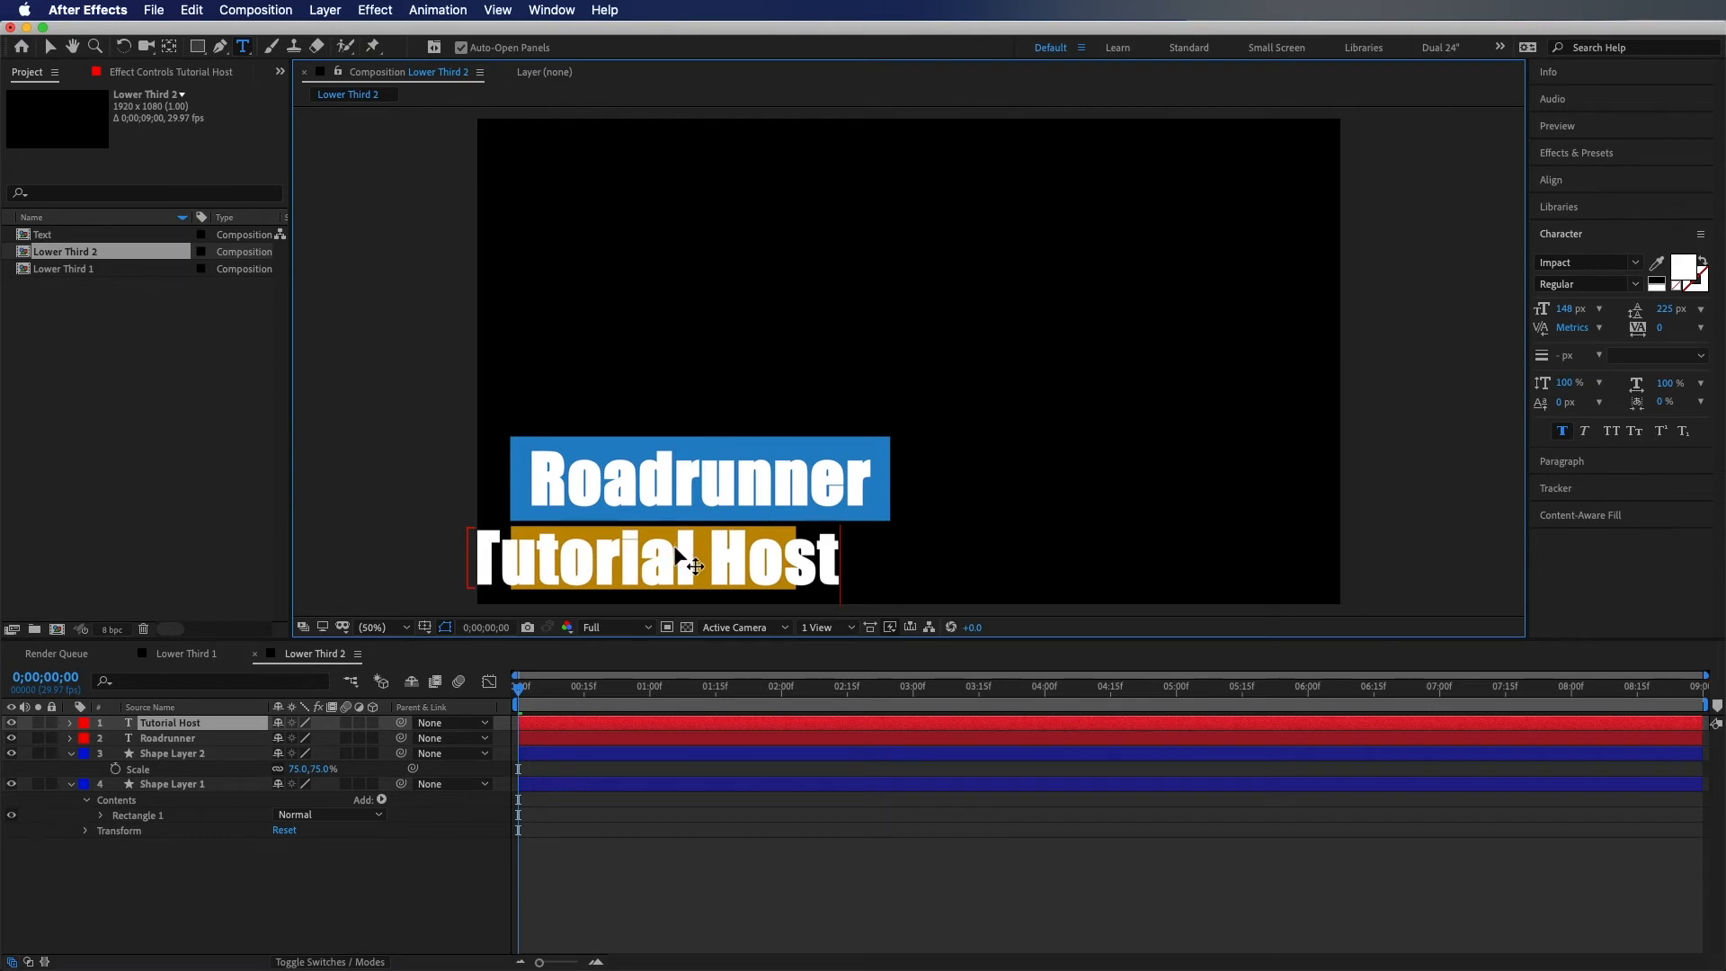
{"action": "key", "text": "super+a"}
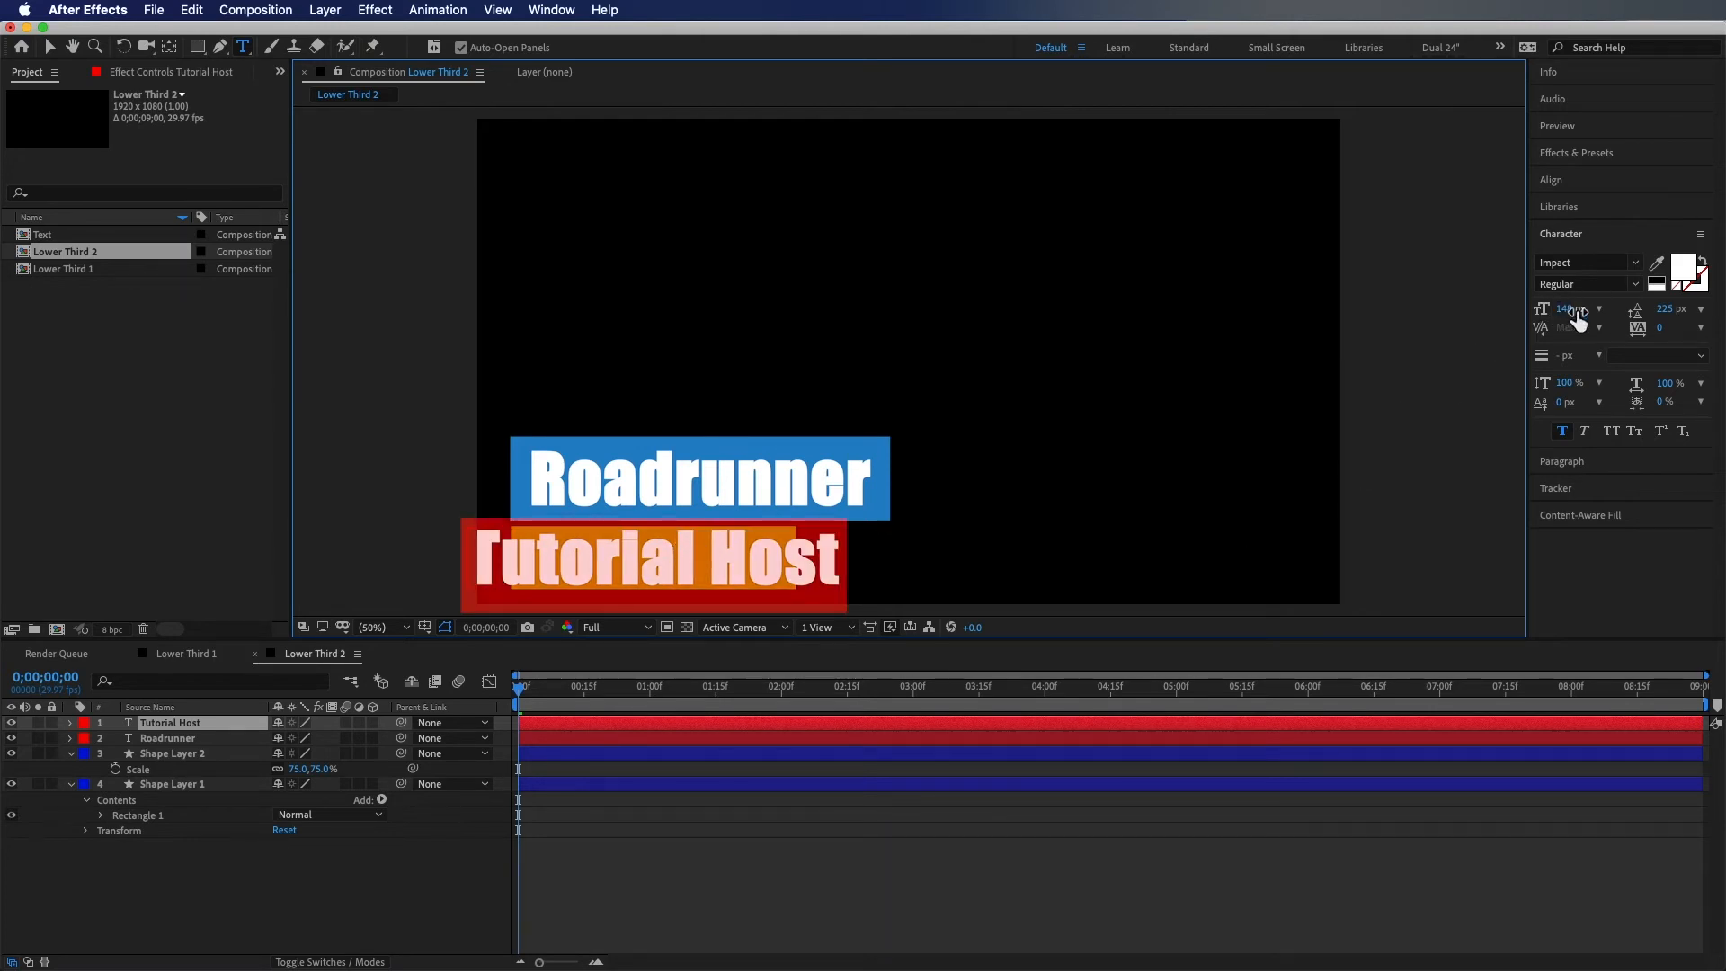
{"action": "left_click_drag", "start_coordinate": [1569, 308], "coordinate": [1534, 314]}
{"action": "left_click", "coordinate": [1565, 311]}
{"action": "type", "text": "100"}
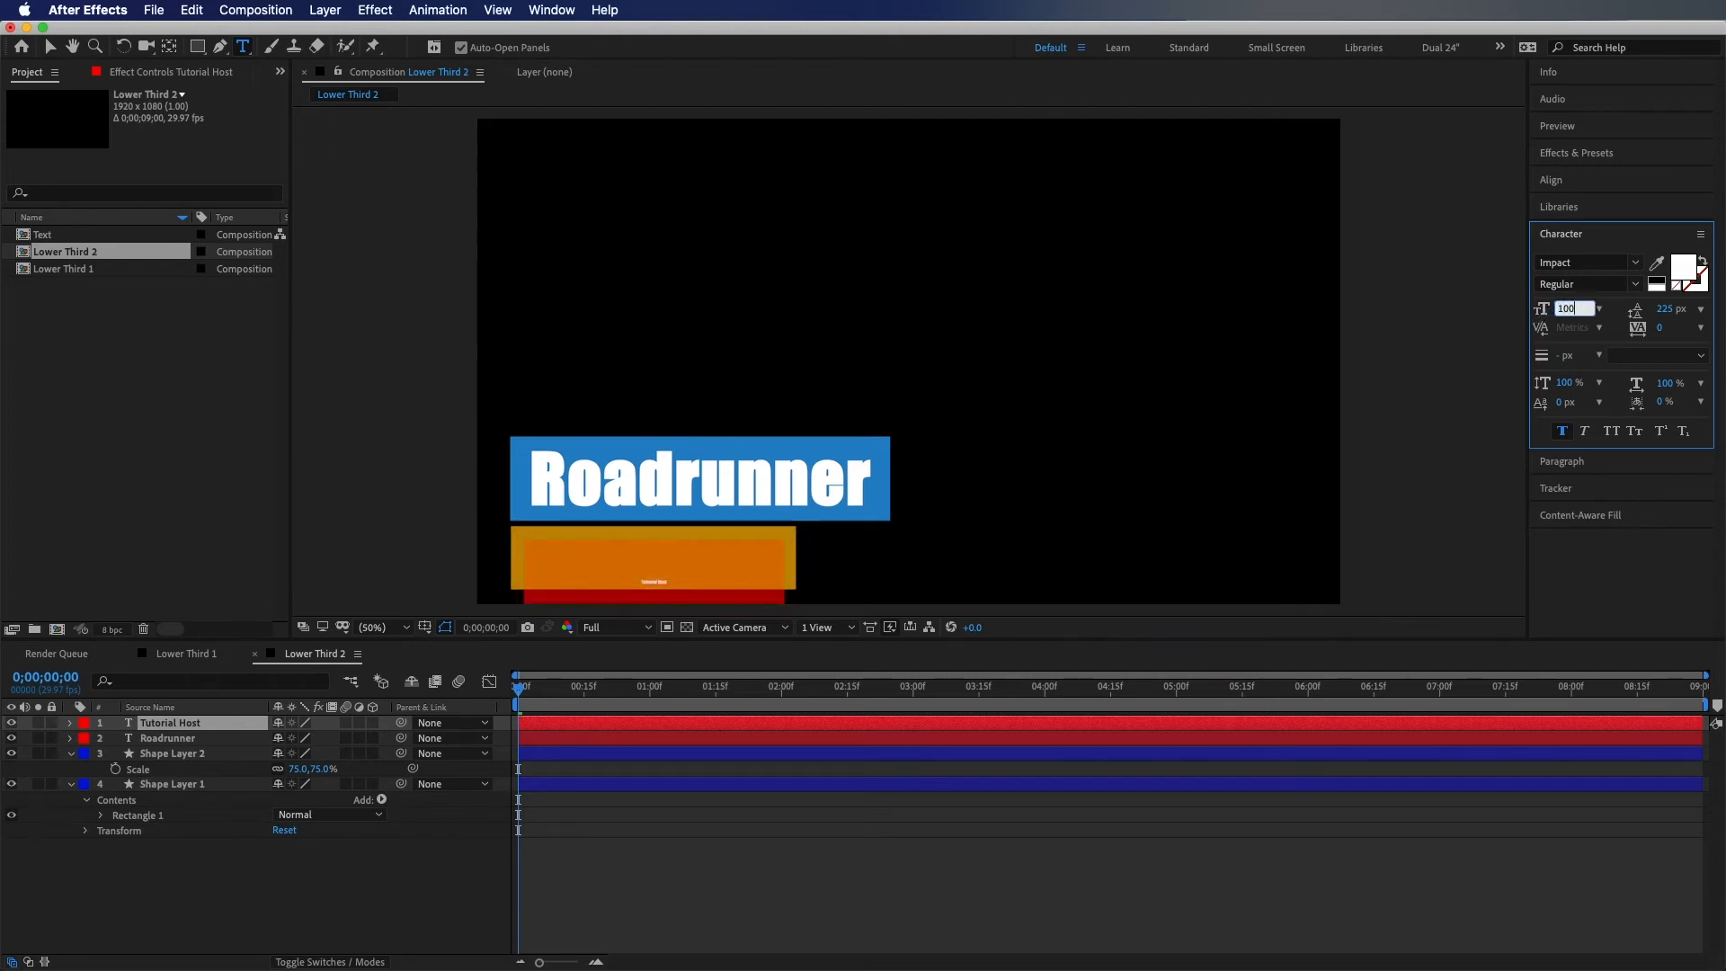
{"action": "key", "text": "Return"}
Move the "Tutorial Host" text slightly up so it is vertically centered on the orange bar
{"action": "left_click", "coordinate": [828, 604]}
{"action": "key", "text": "period"}
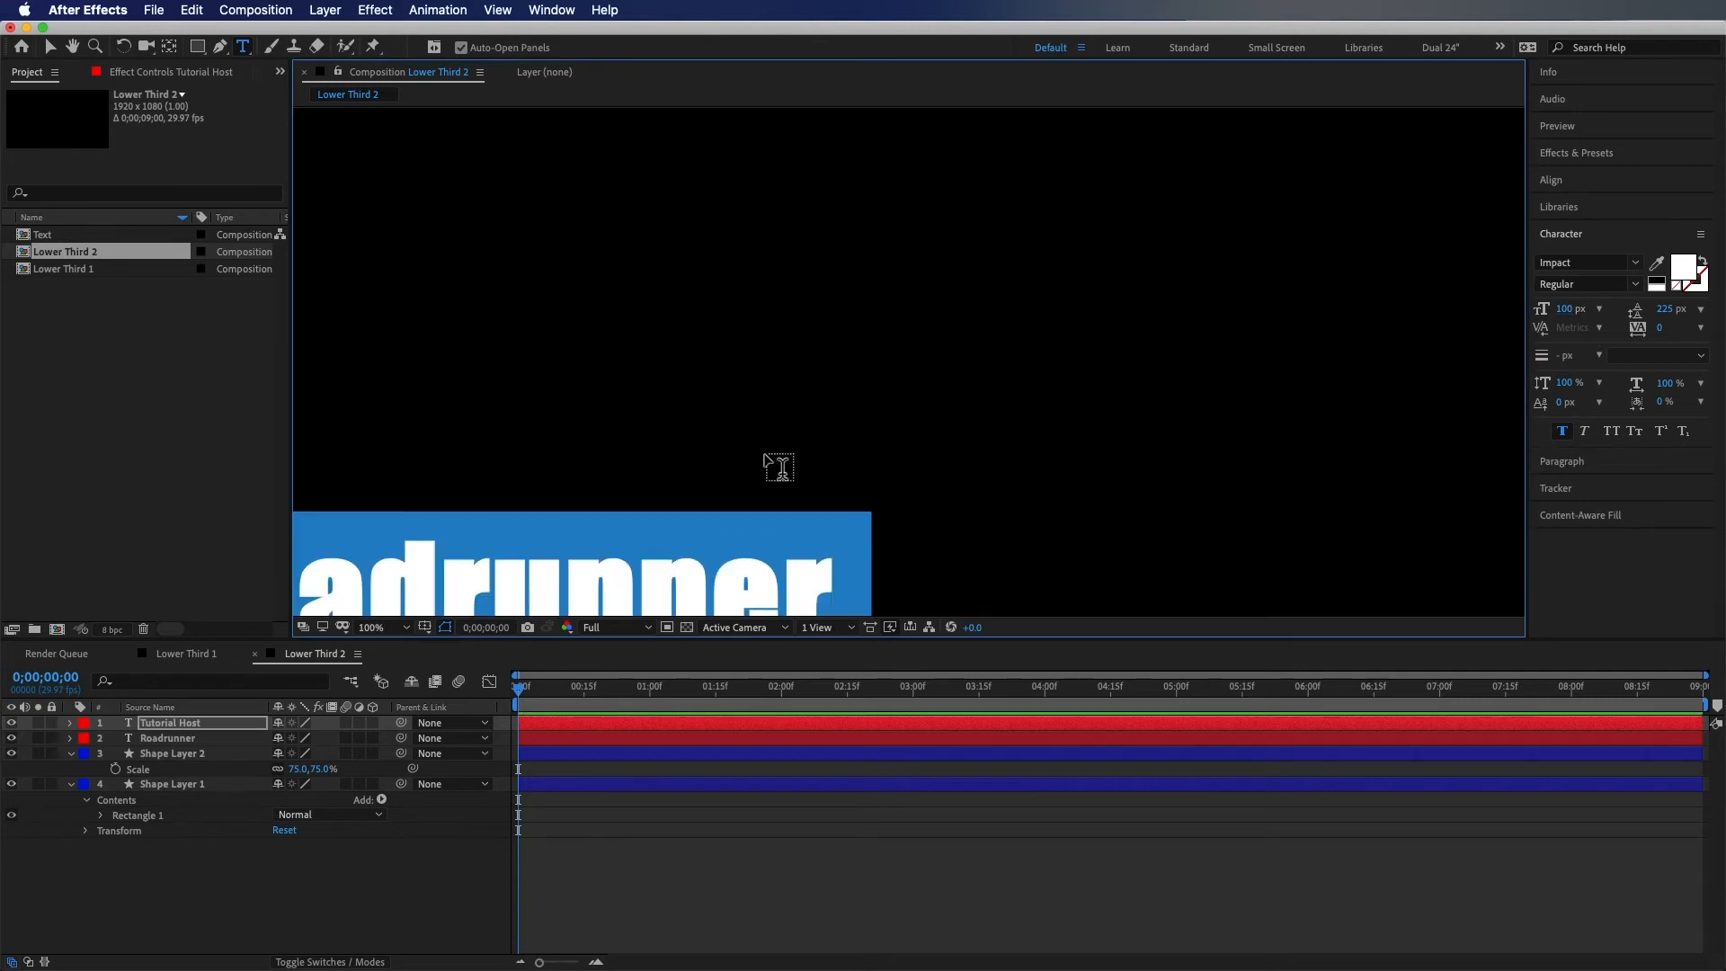
{"action": "left_click_drag", "start_coordinate": [625, 463], "coordinate": [1071, 177]}
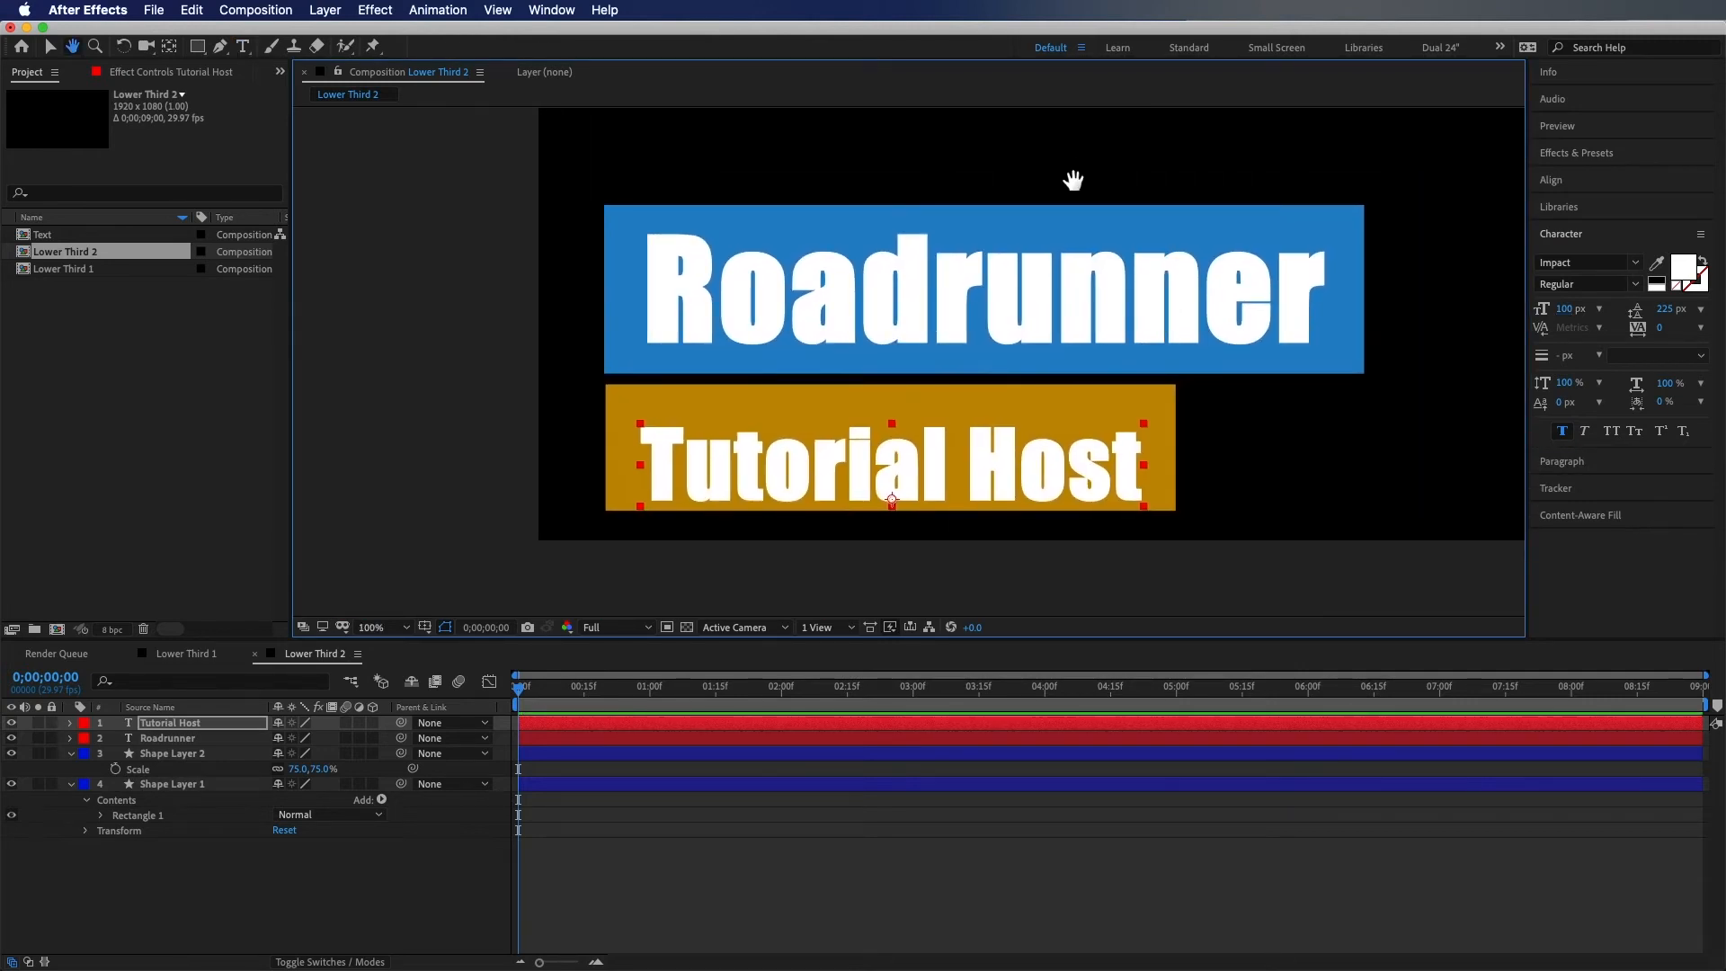
{"action": "key", "text": "super+t"}
{"action": "key", "text": "v"}
{"action": "left_click_drag", "start_coordinate": [927, 471], "coordinate": [925, 446]}
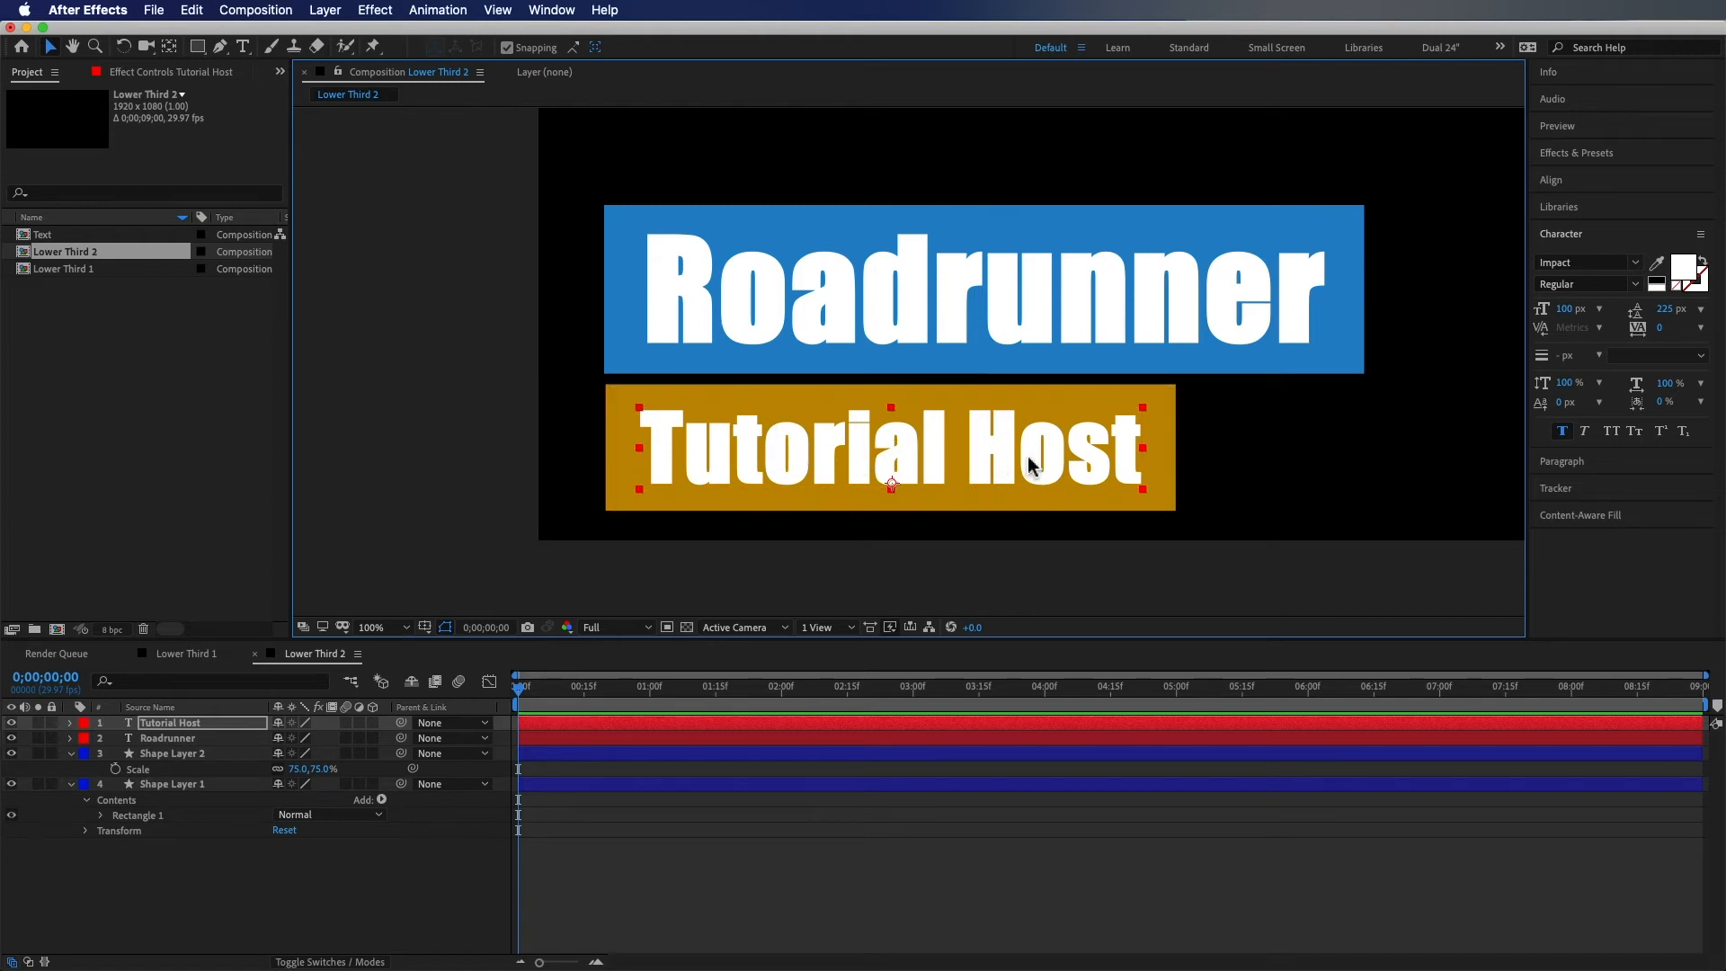
Find the Drop Shadow effect and apply it to the "Tutorial Host" text
{"action": "left_click", "coordinate": [1597, 155]}
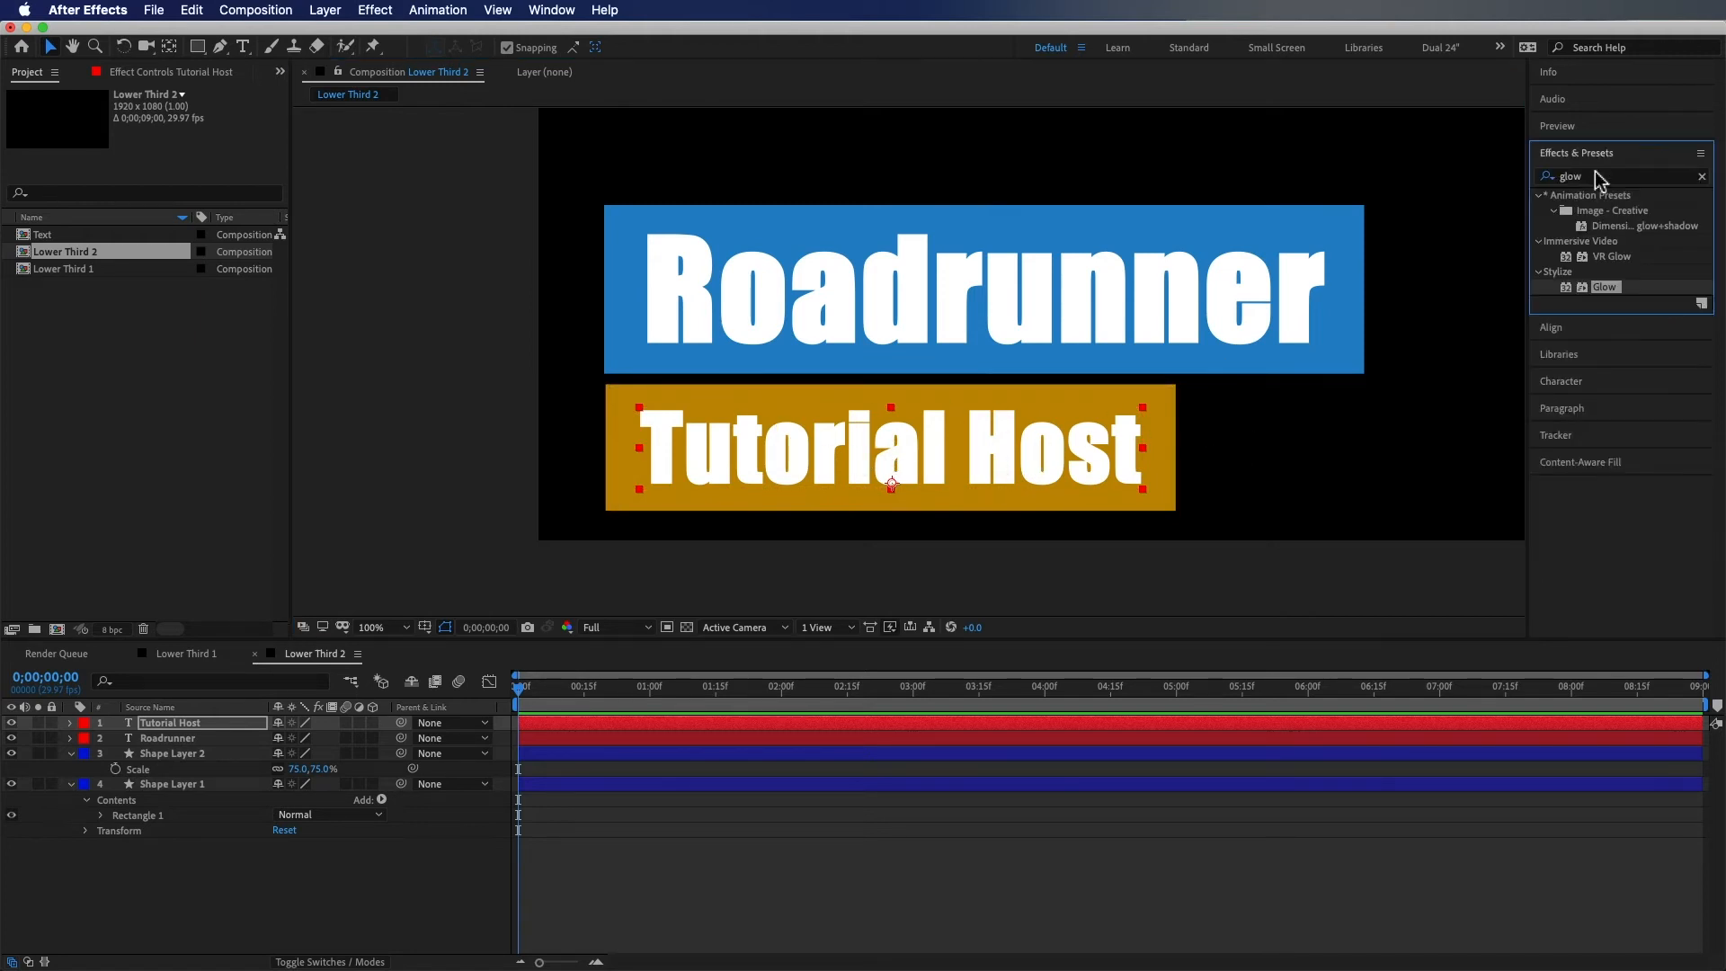
{"action": "left_click", "coordinate": [1595, 179]}
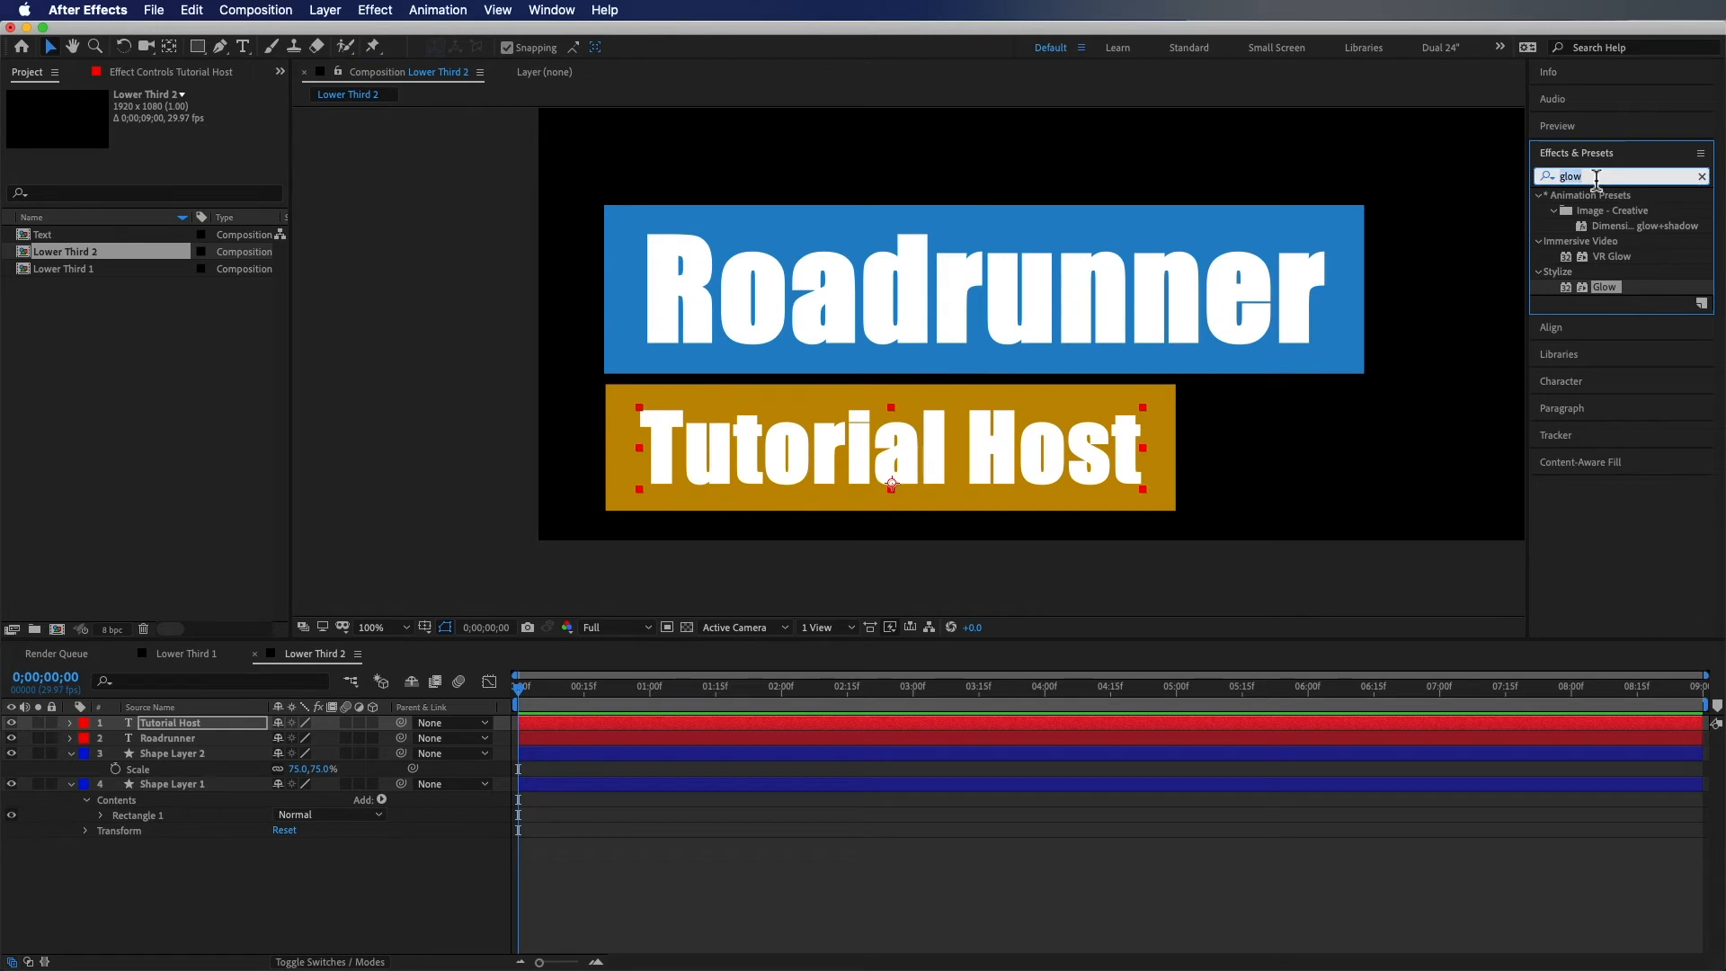
{"action": "type", "text": "drop"}
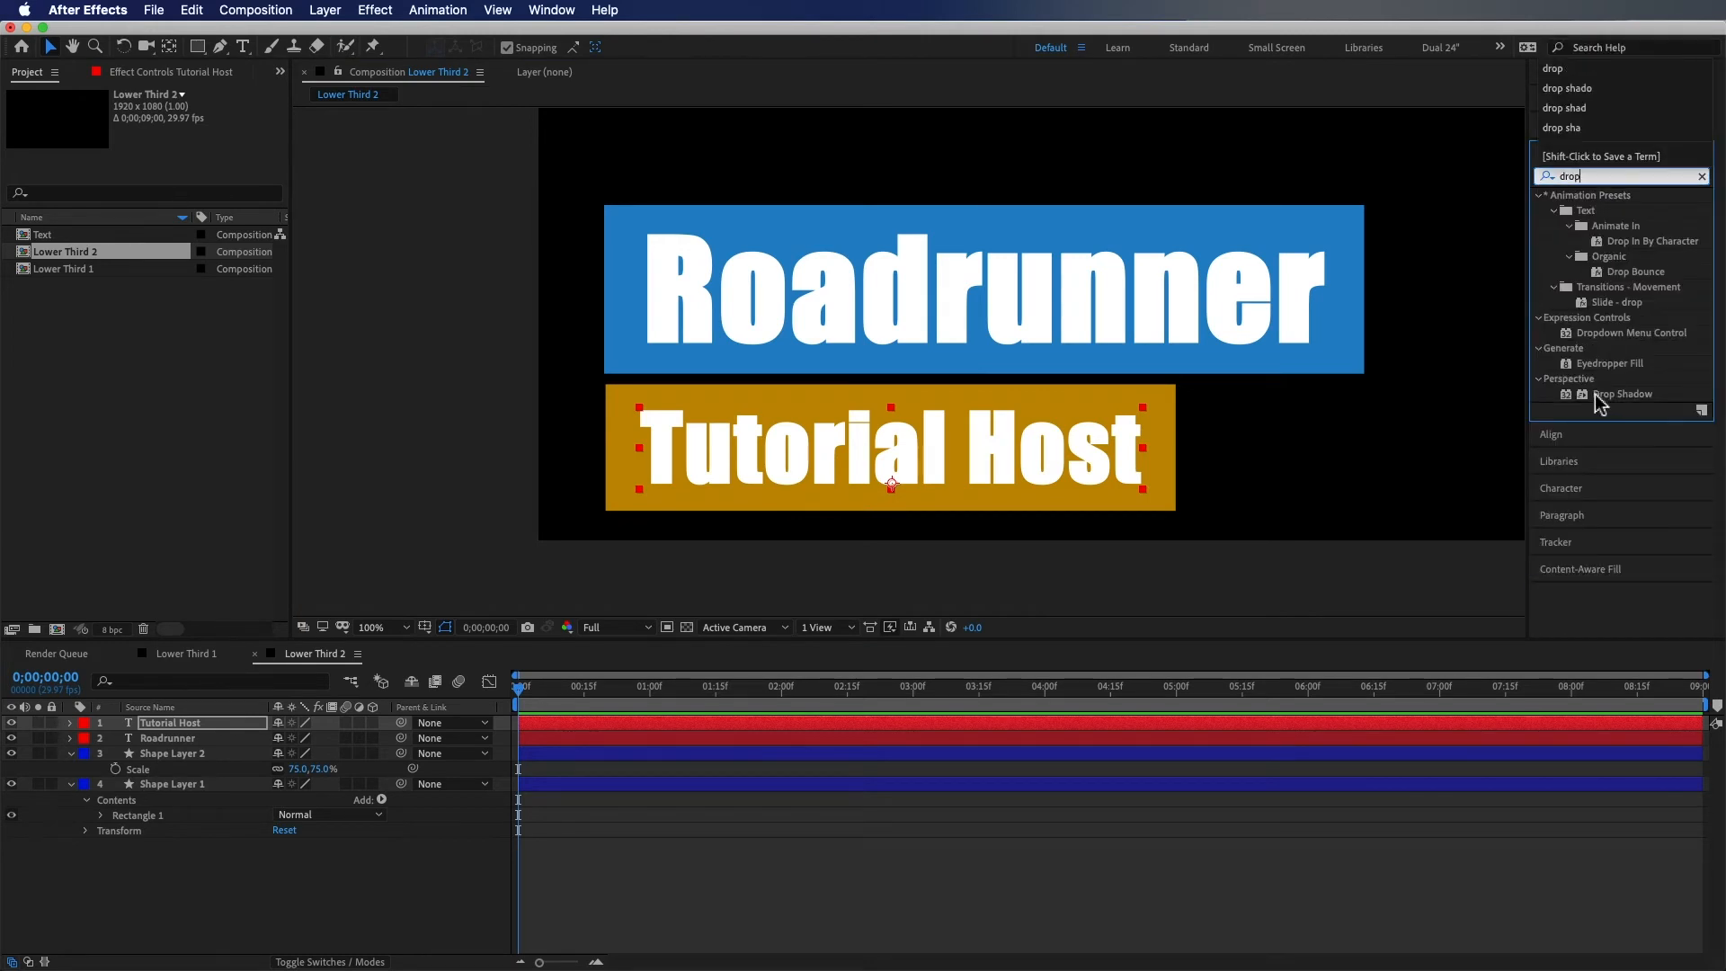
{"action": "left_click_drag", "start_coordinate": [1595, 395], "coordinate": [986, 462]}
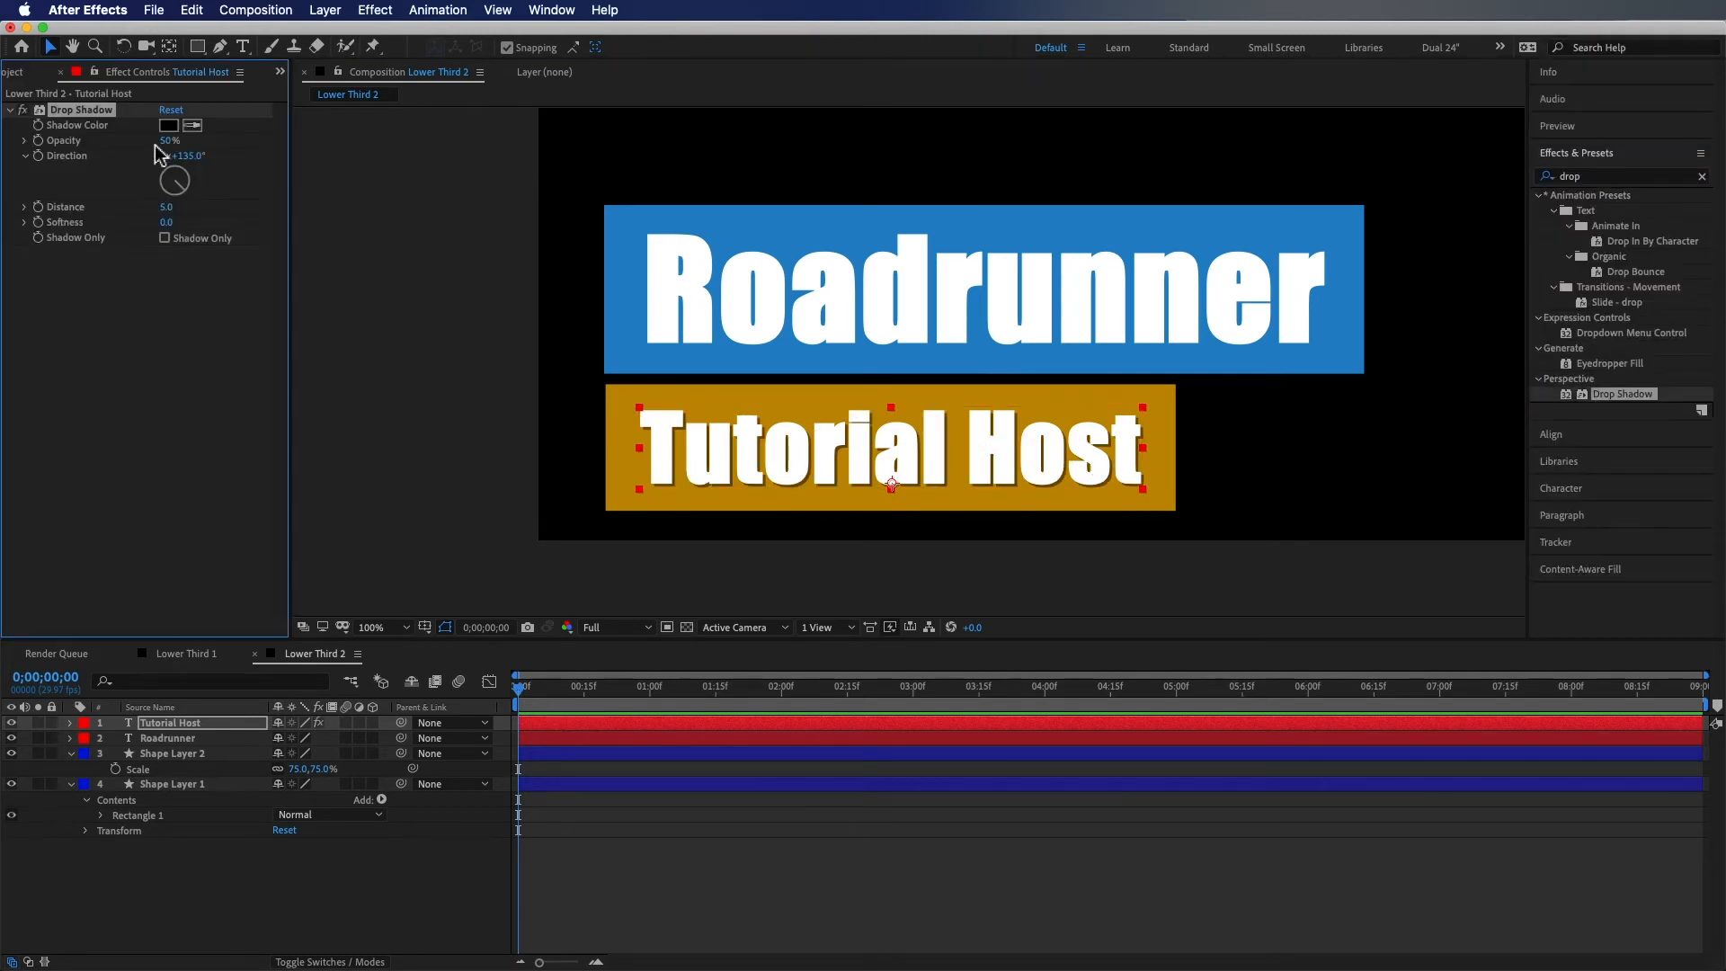
Set the text's Drop Shadow to 100% opacity, 0° direction, 0 distance and 25 softness
{"action": "left_click_drag", "start_coordinate": [171, 141], "coordinate": [247, 167]}
{"action": "left_click", "coordinate": [200, 157]}
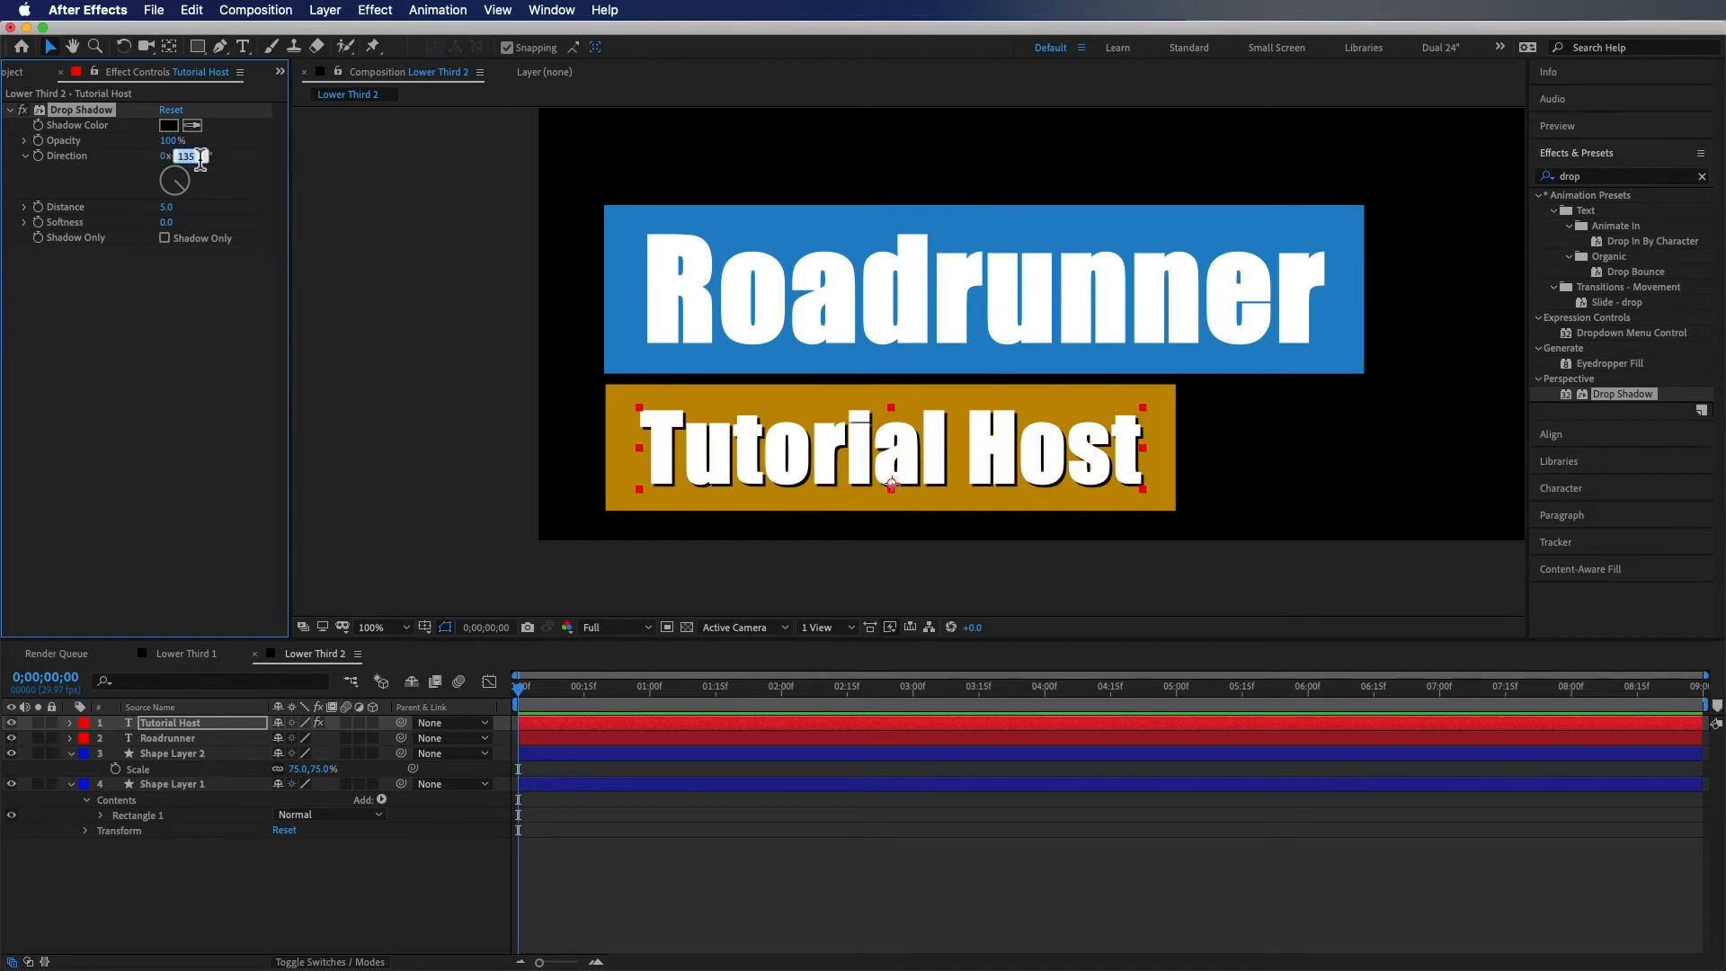
{"action": "type", "text": "0"}
{"action": "key", "text": "Tab"}
{"action": "type", "text": "0"}
{"action": "key", "text": "Tab"}
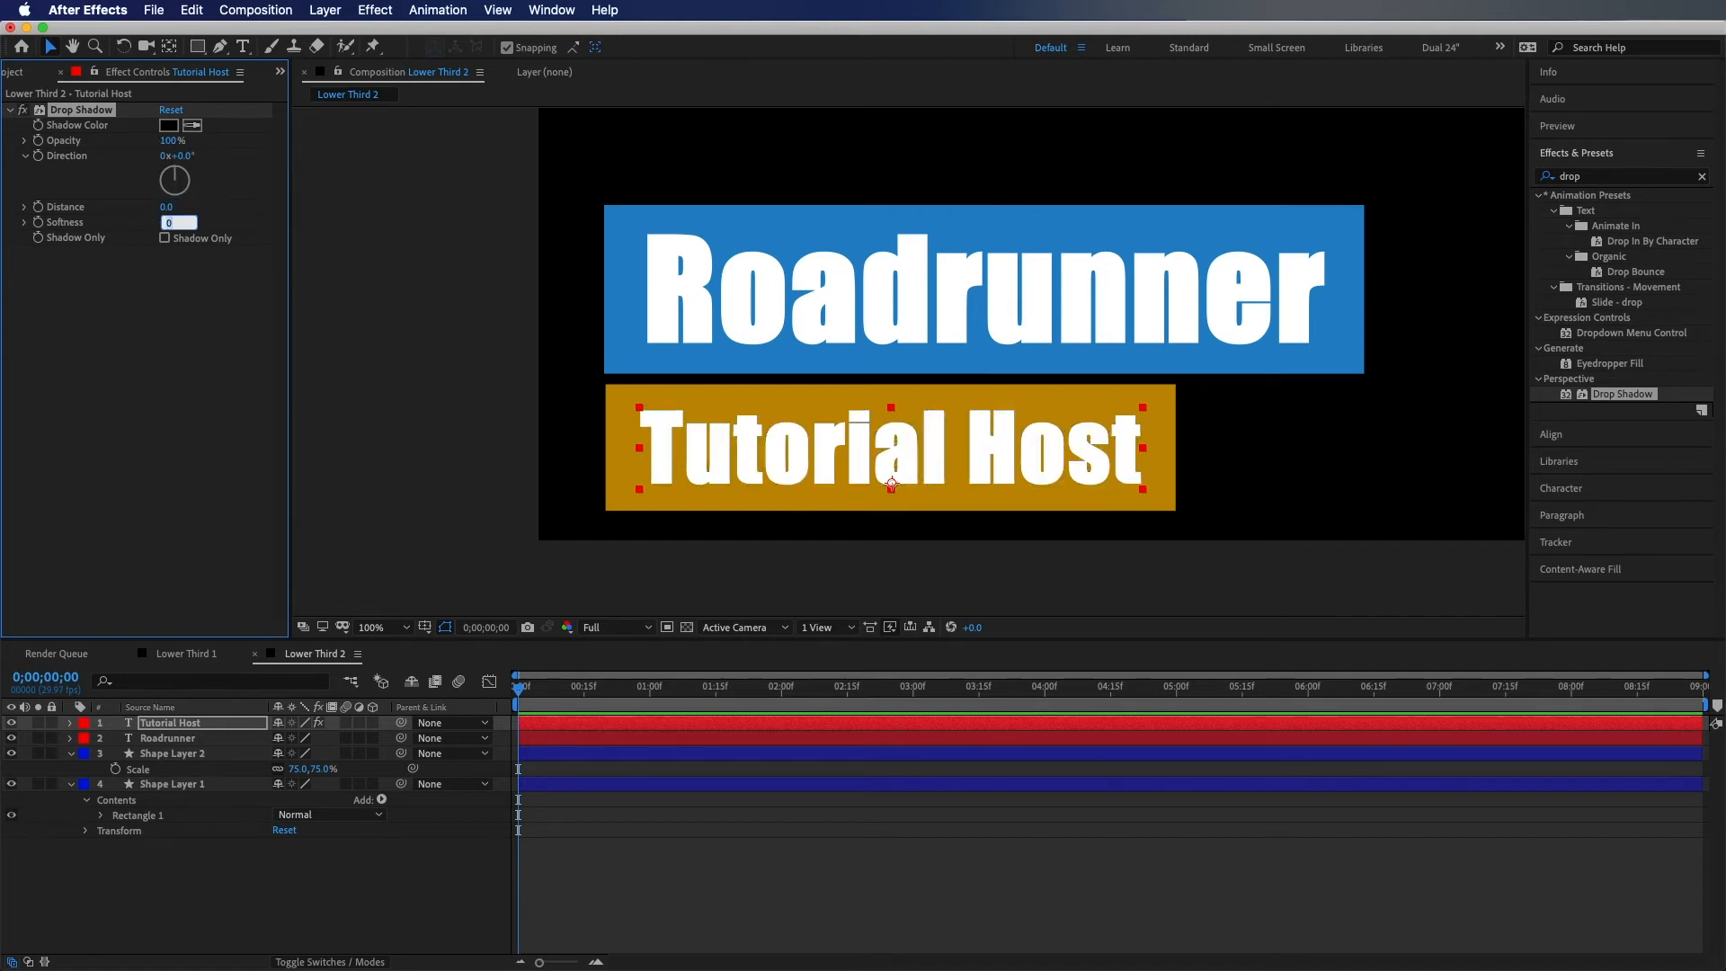
{"action": "key", "text": "Return"}
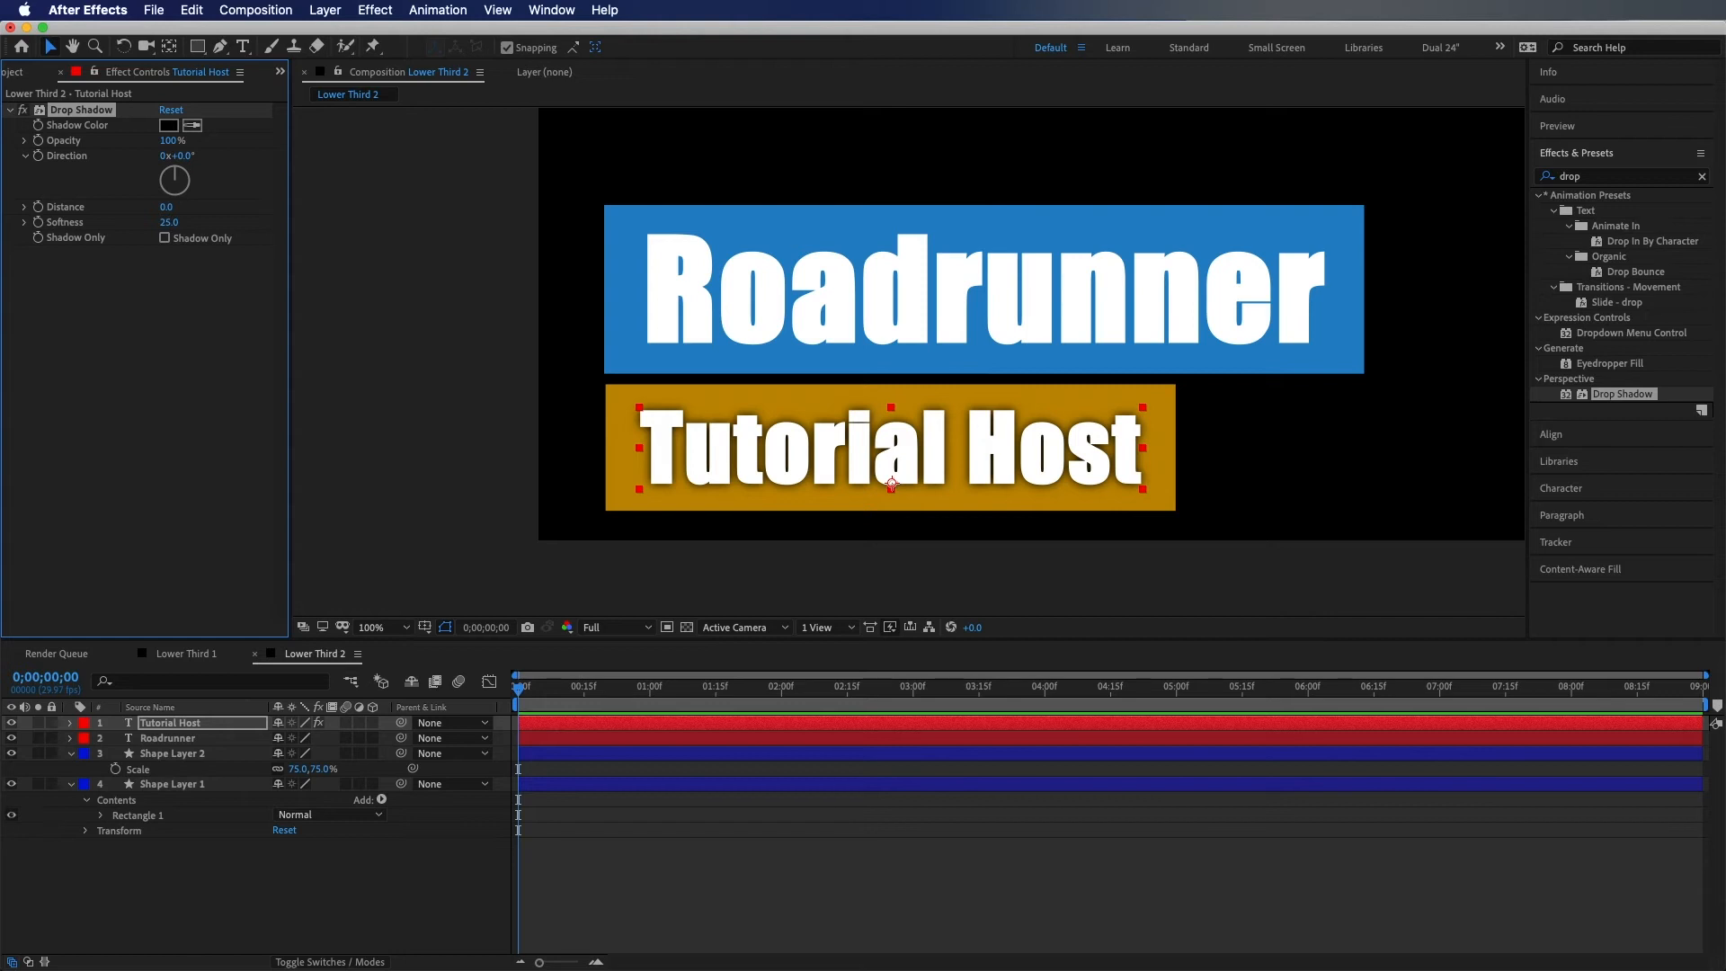
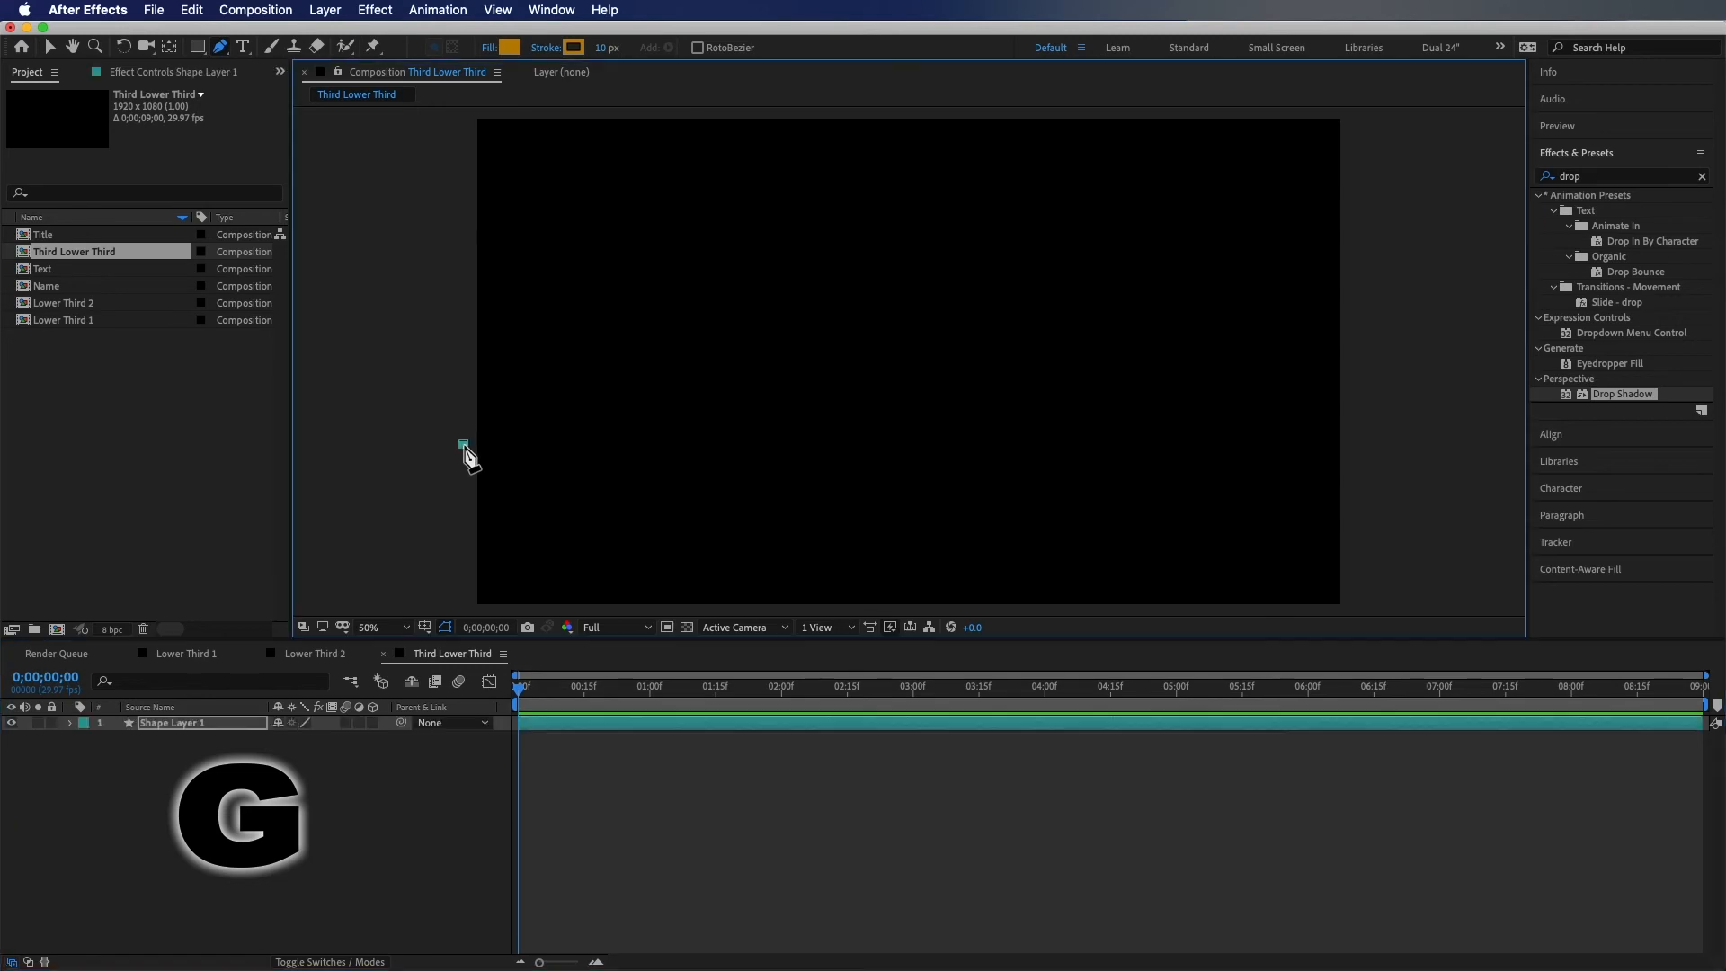
Finish drawing a closed orange bar with the Pen tool, starting outside the frame's left edge and slanting inward at its right end
{"action": "left_click", "coordinate": [864, 443]}
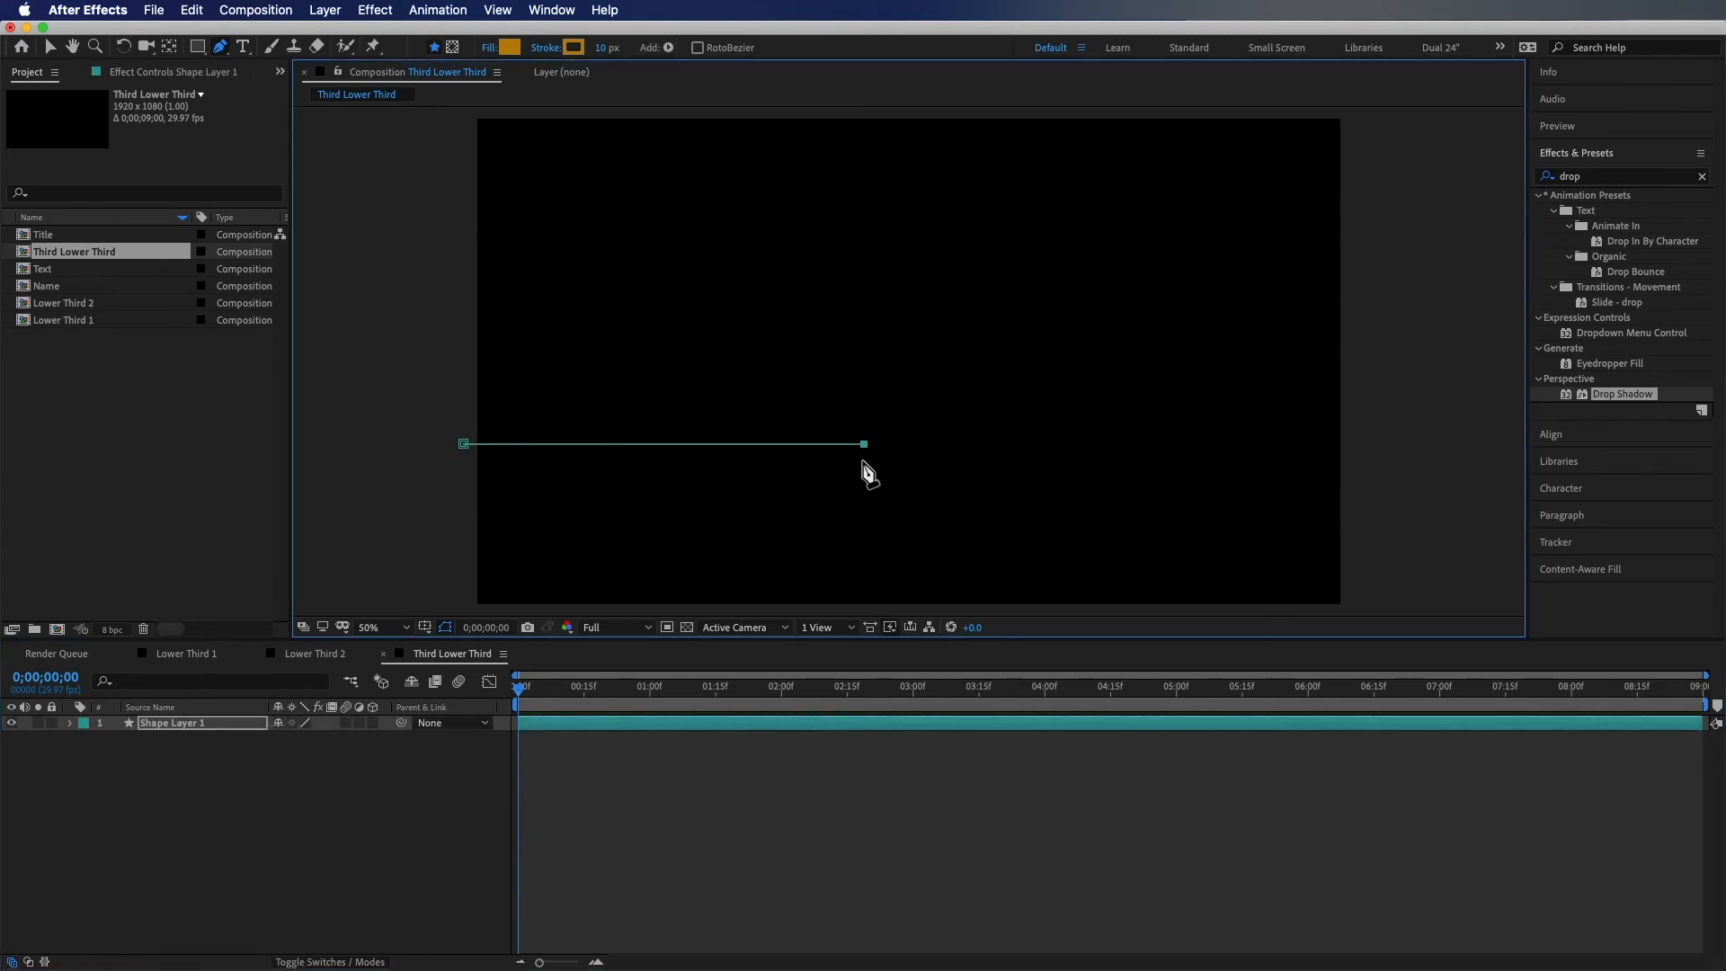
{"action": "left_click", "coordinate": [812, 518]}
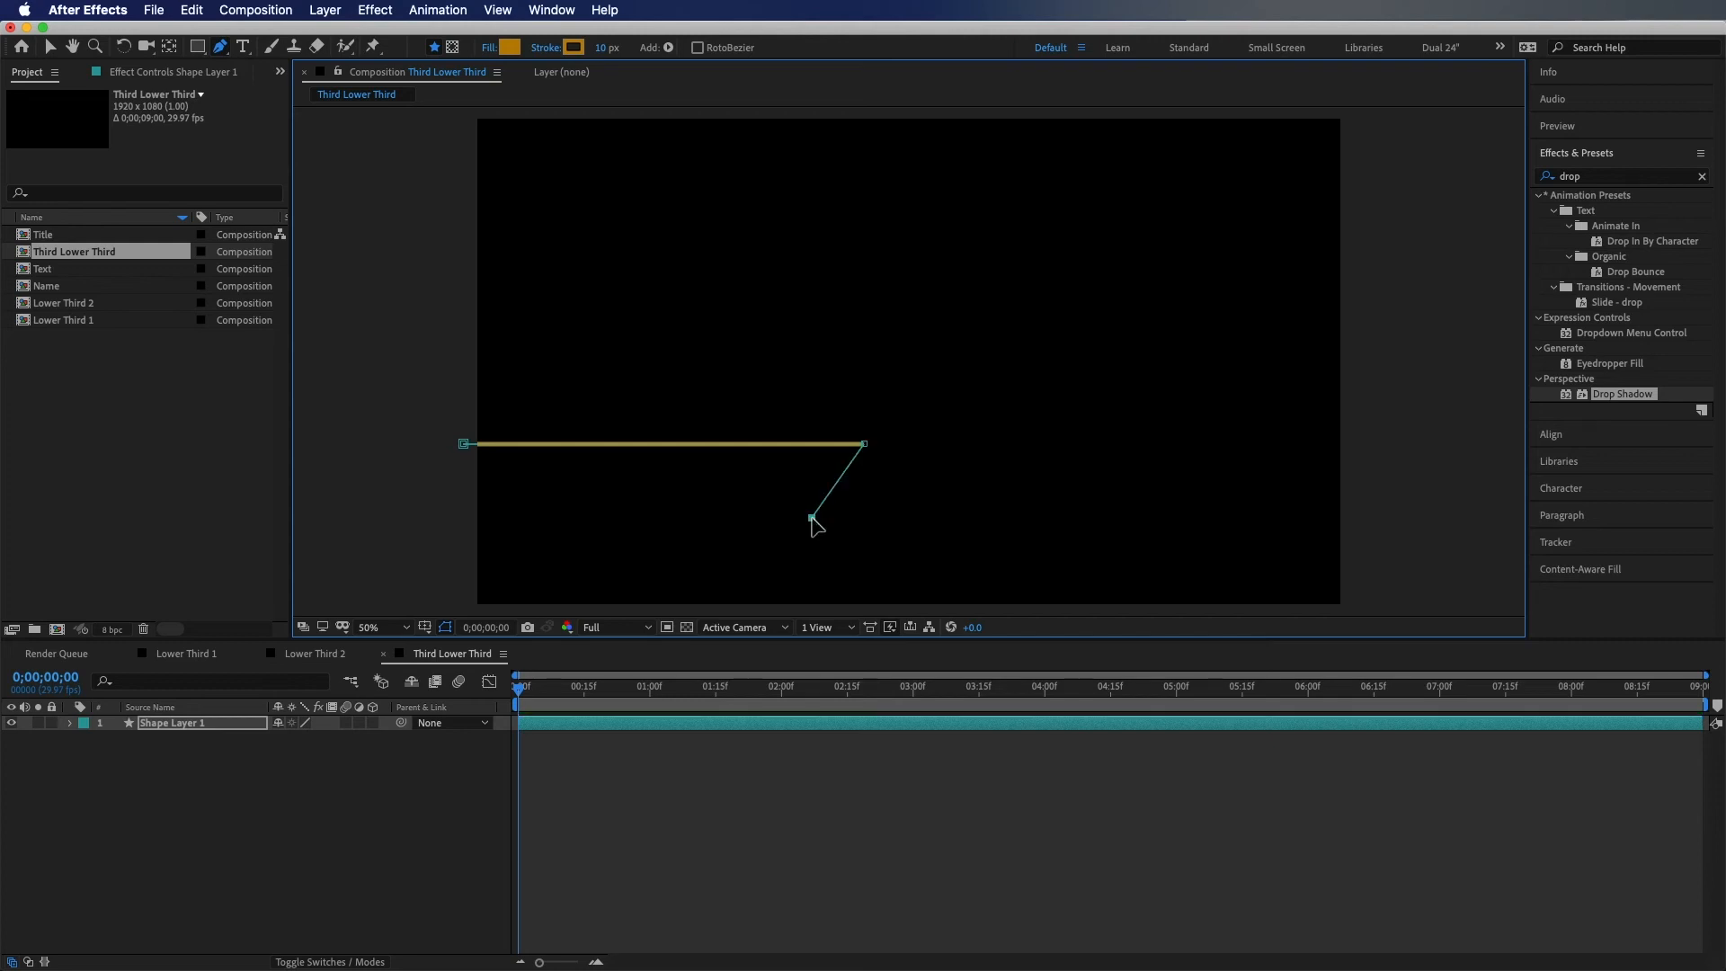
{"action": "left_click", "coordinate": [459, 518]}
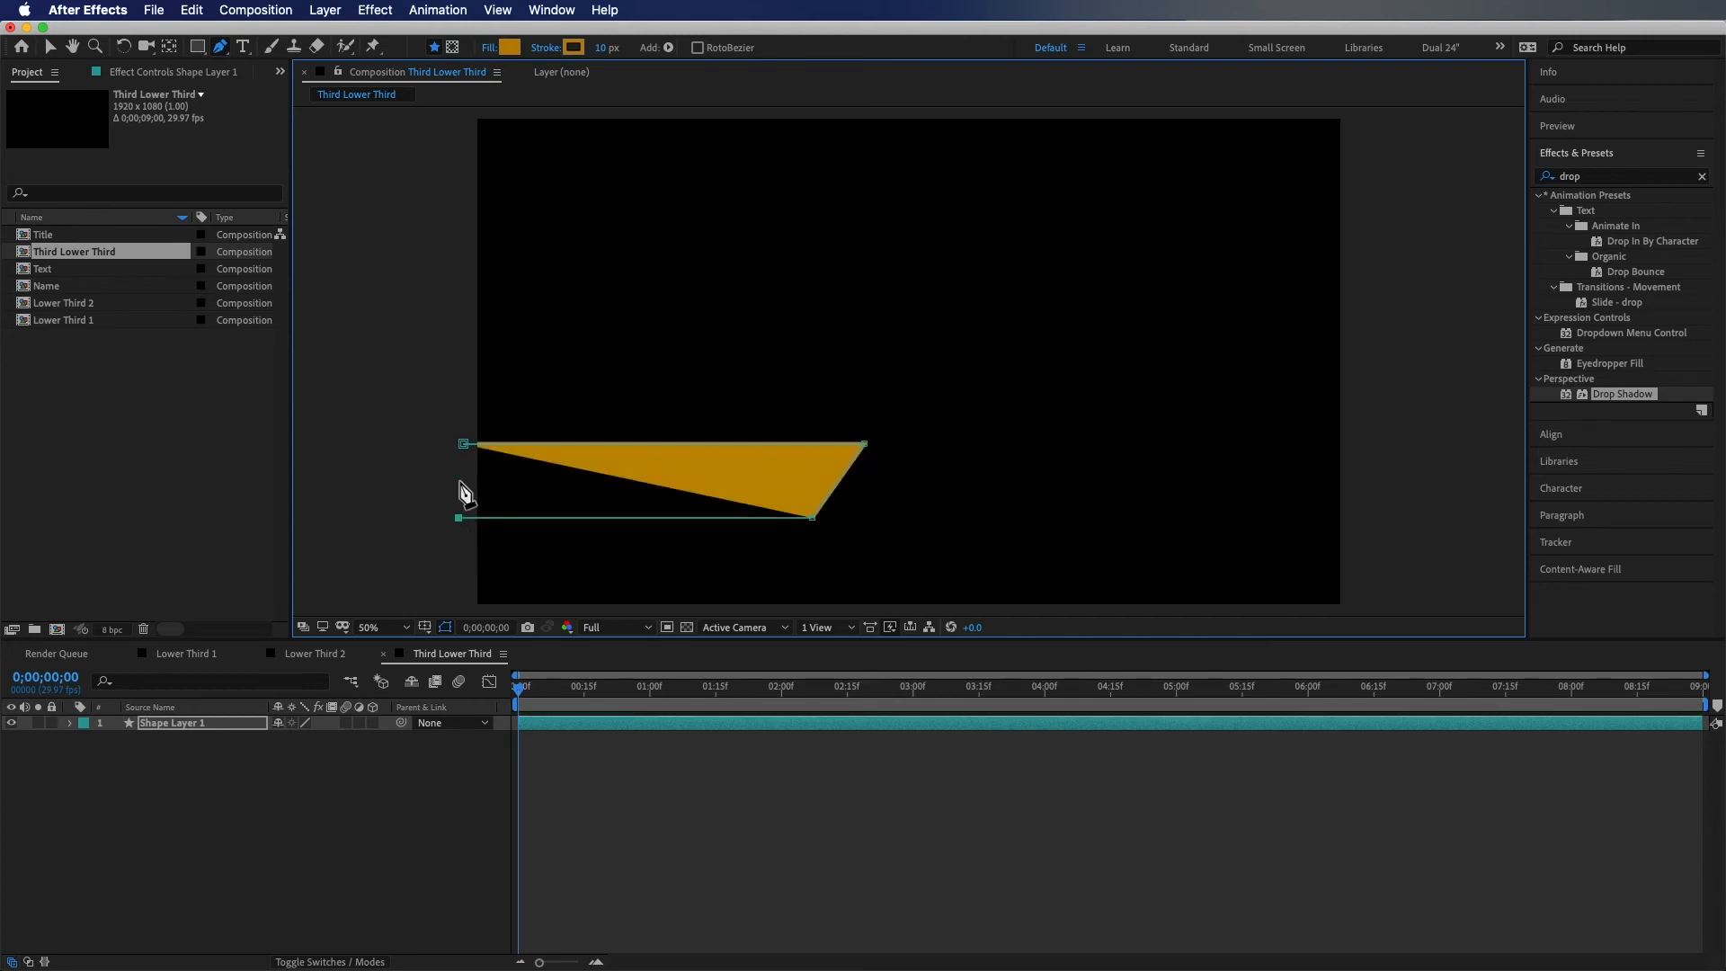
{"action": "left_click", "coordinate": [462, 443]}
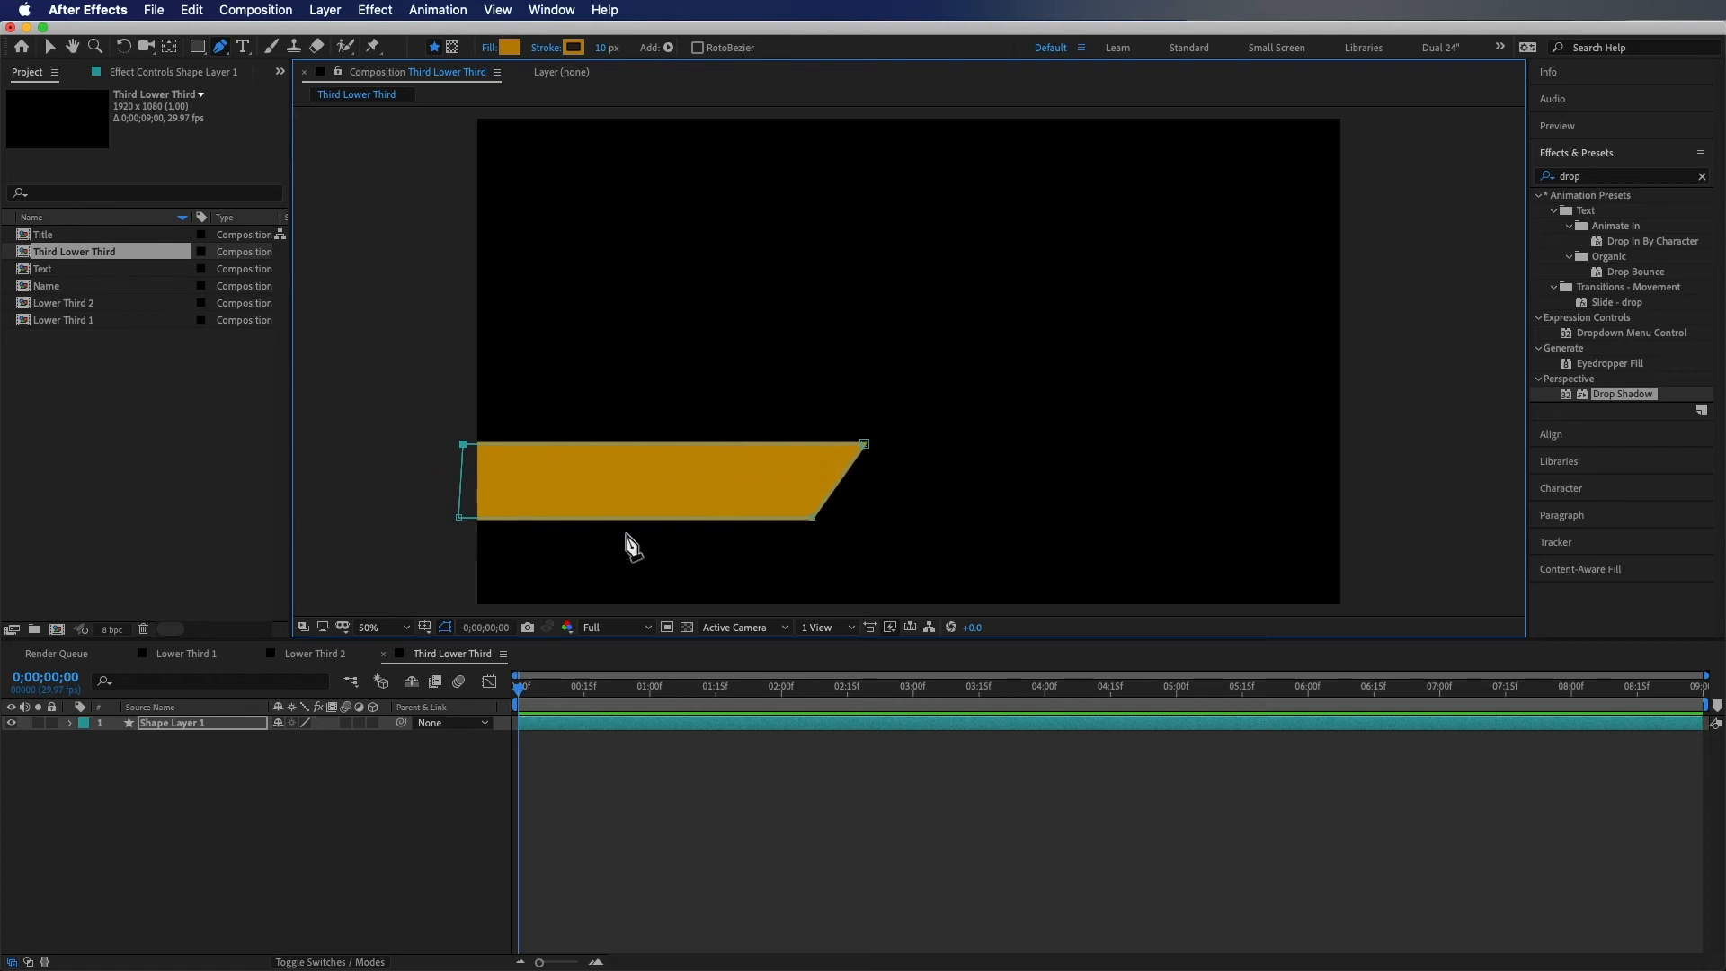
Change the slanted bar layer's label color to Orange and deselect the layer
{"action": "left_click", "coordinate": [83, 723]}
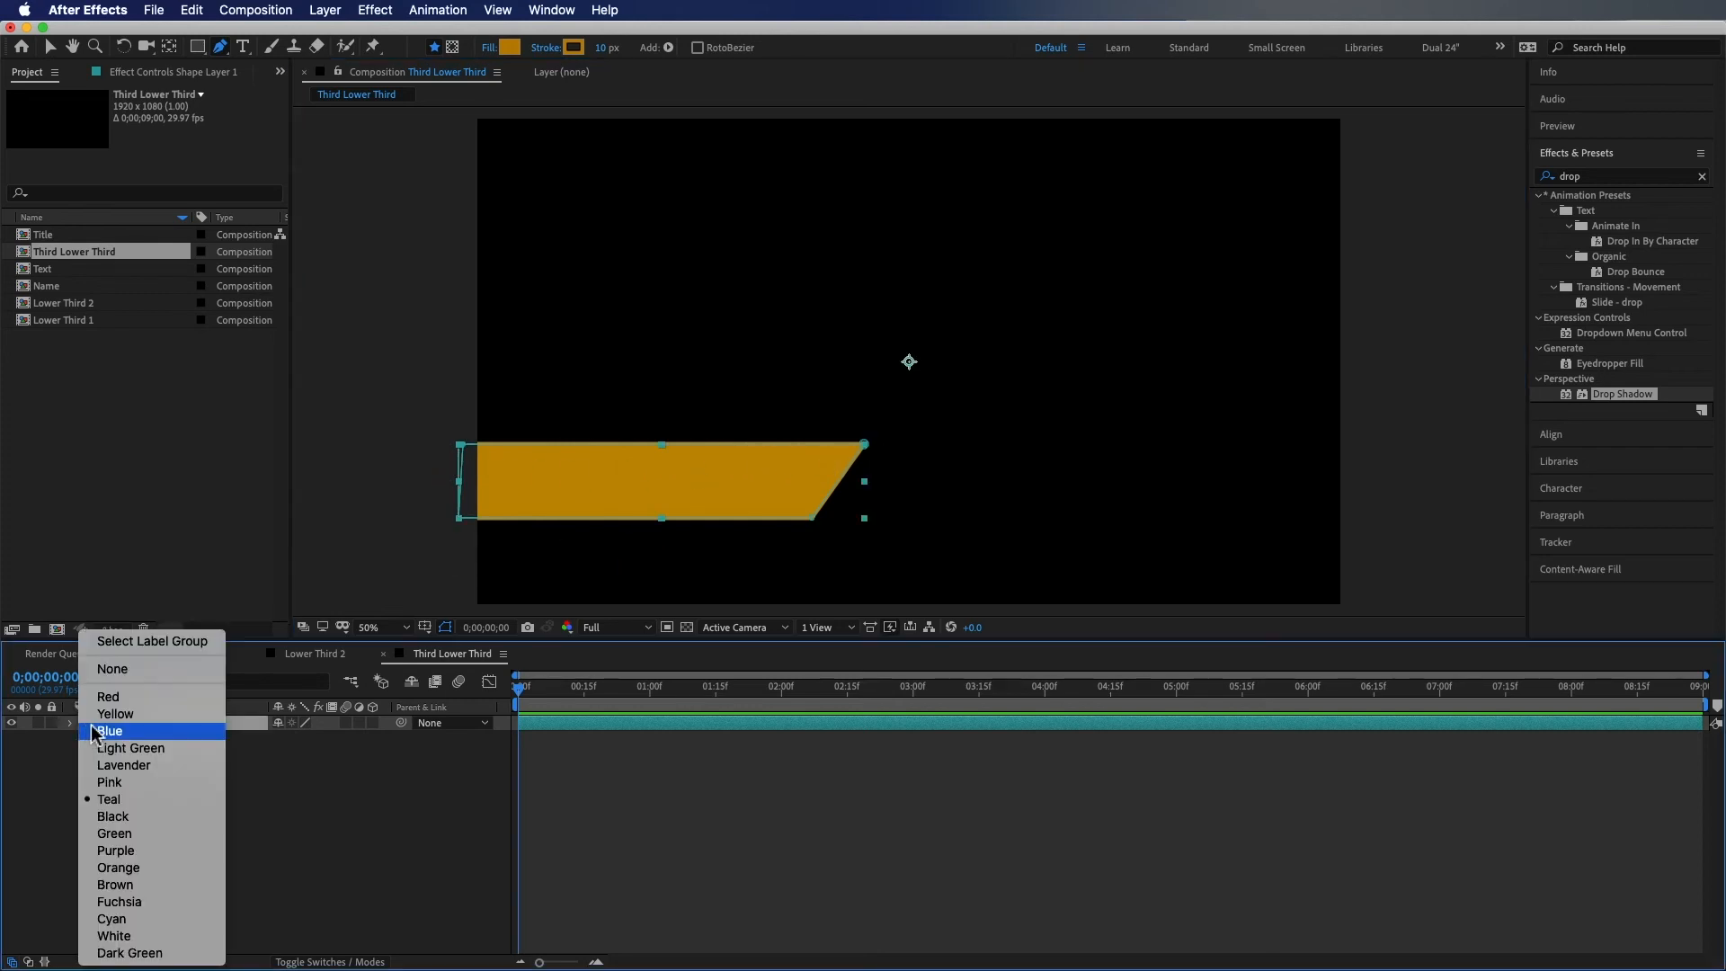
{"action": "left_click", "coordinate": [117, 867]}
{"action": "key", "text": "F2"}
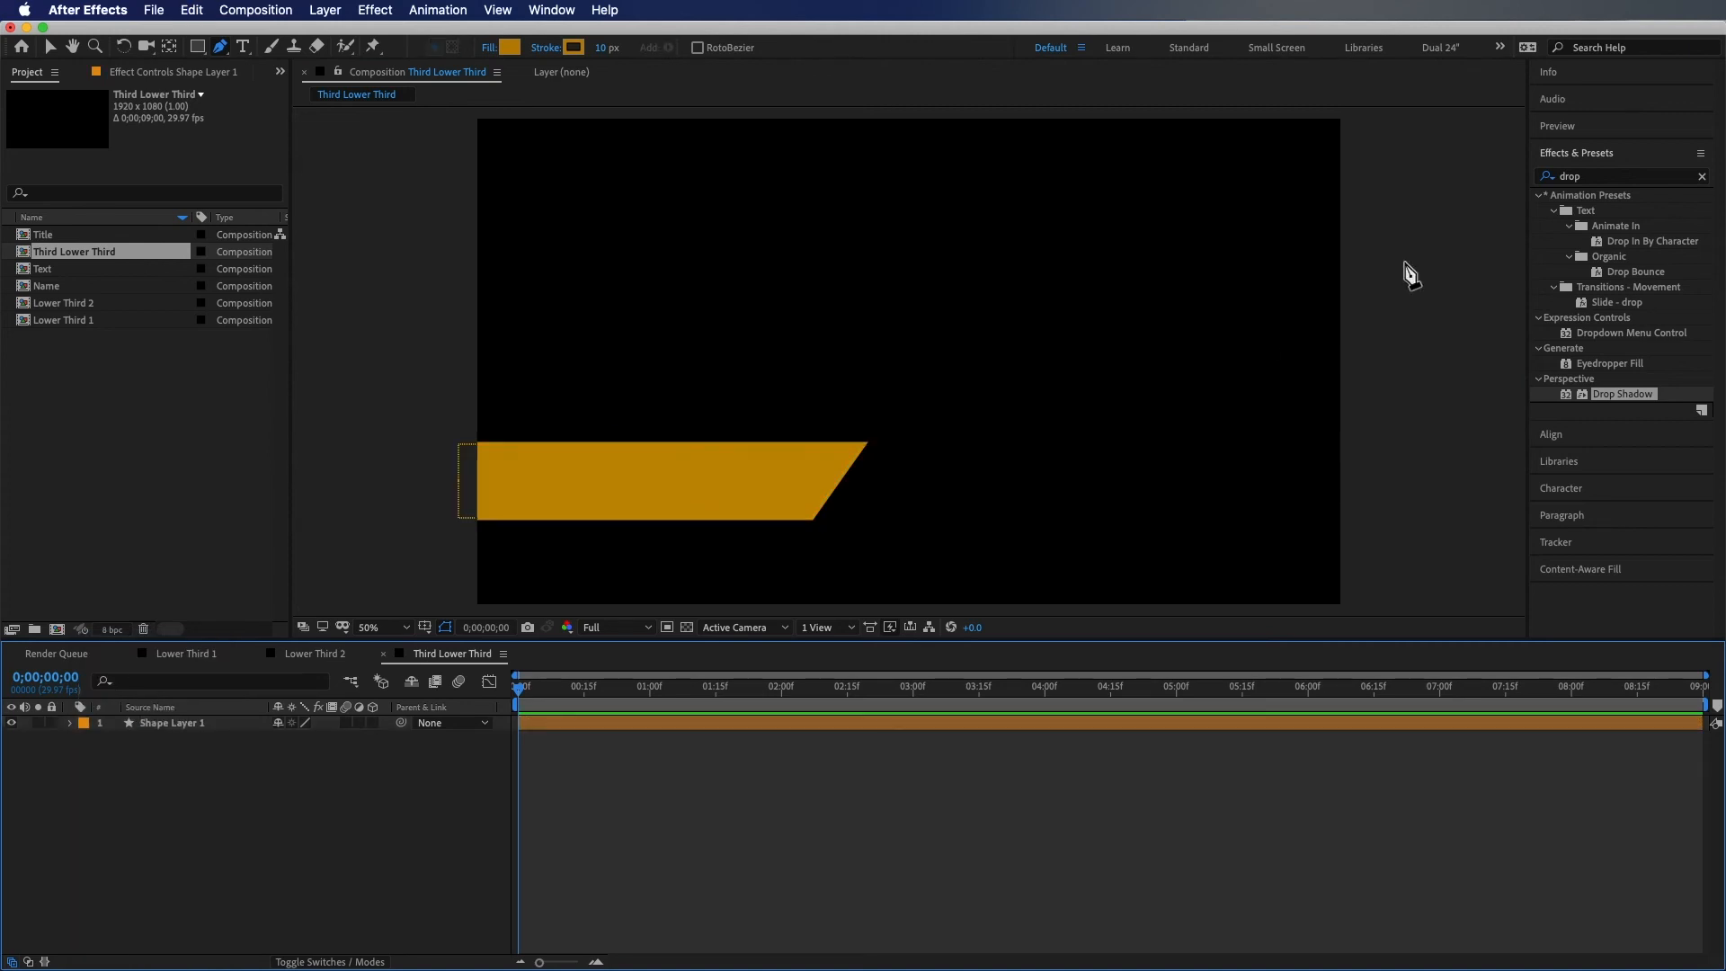
Find the Fractal Noise effect and apply it to the slanted orange bar
{"action": "left_click", "coordinate": [1605, 177]}
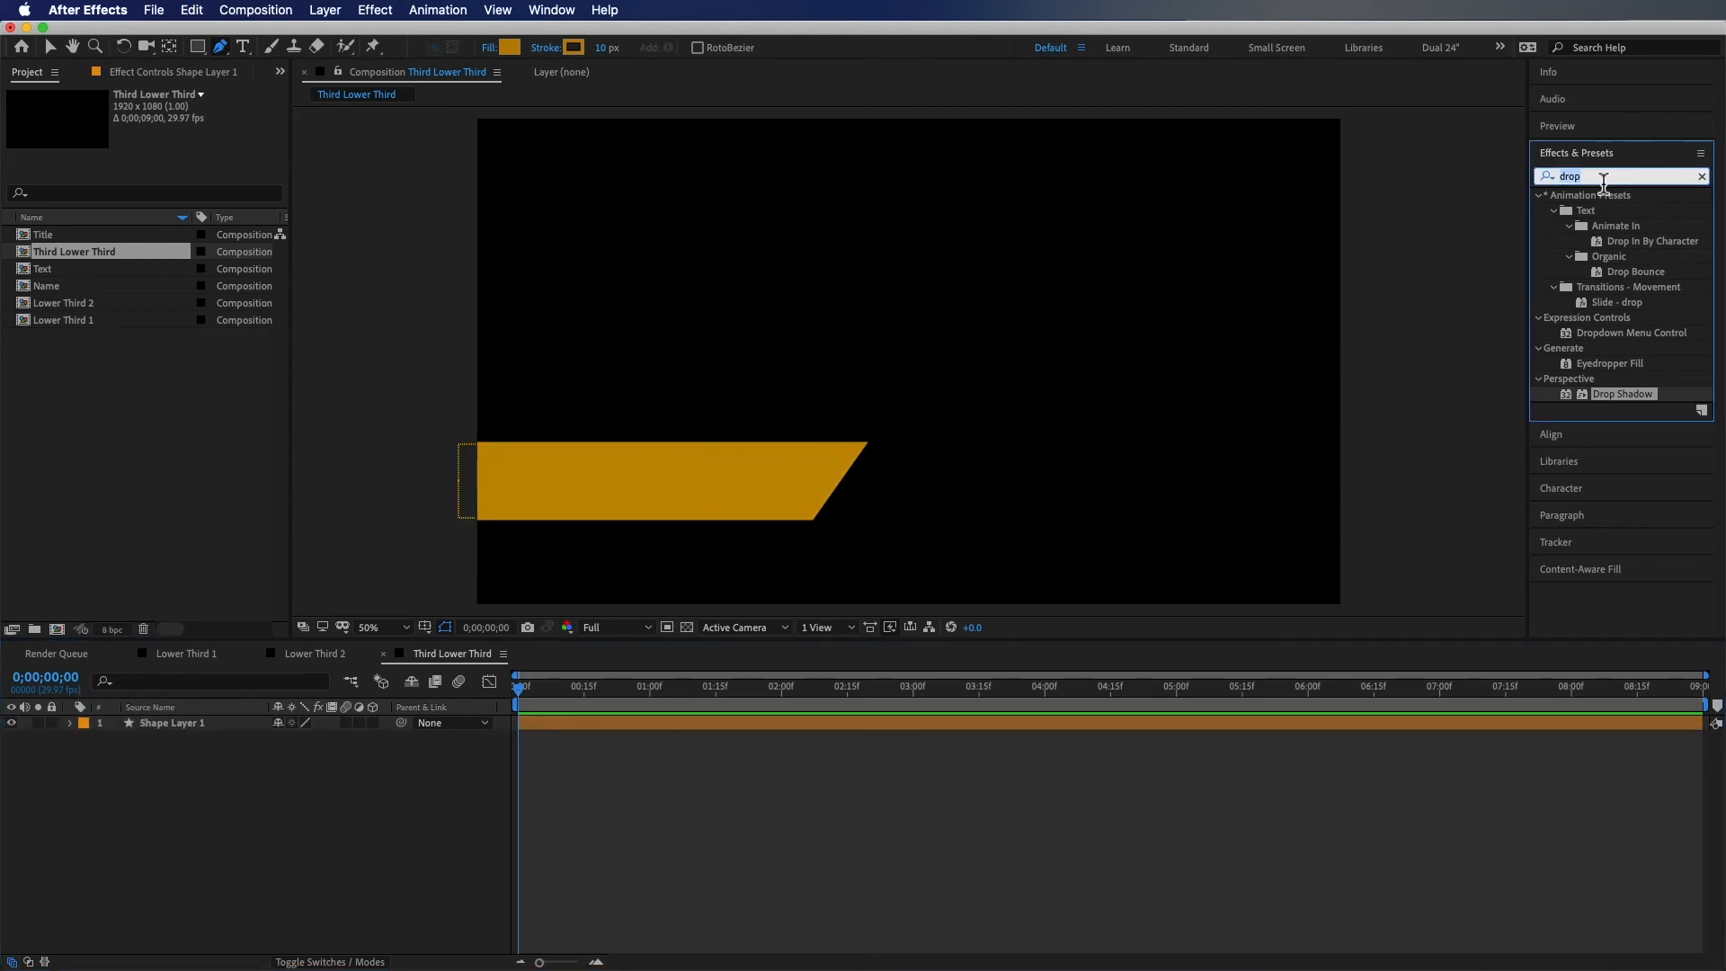
{"action": "type", "text": "fracta"}
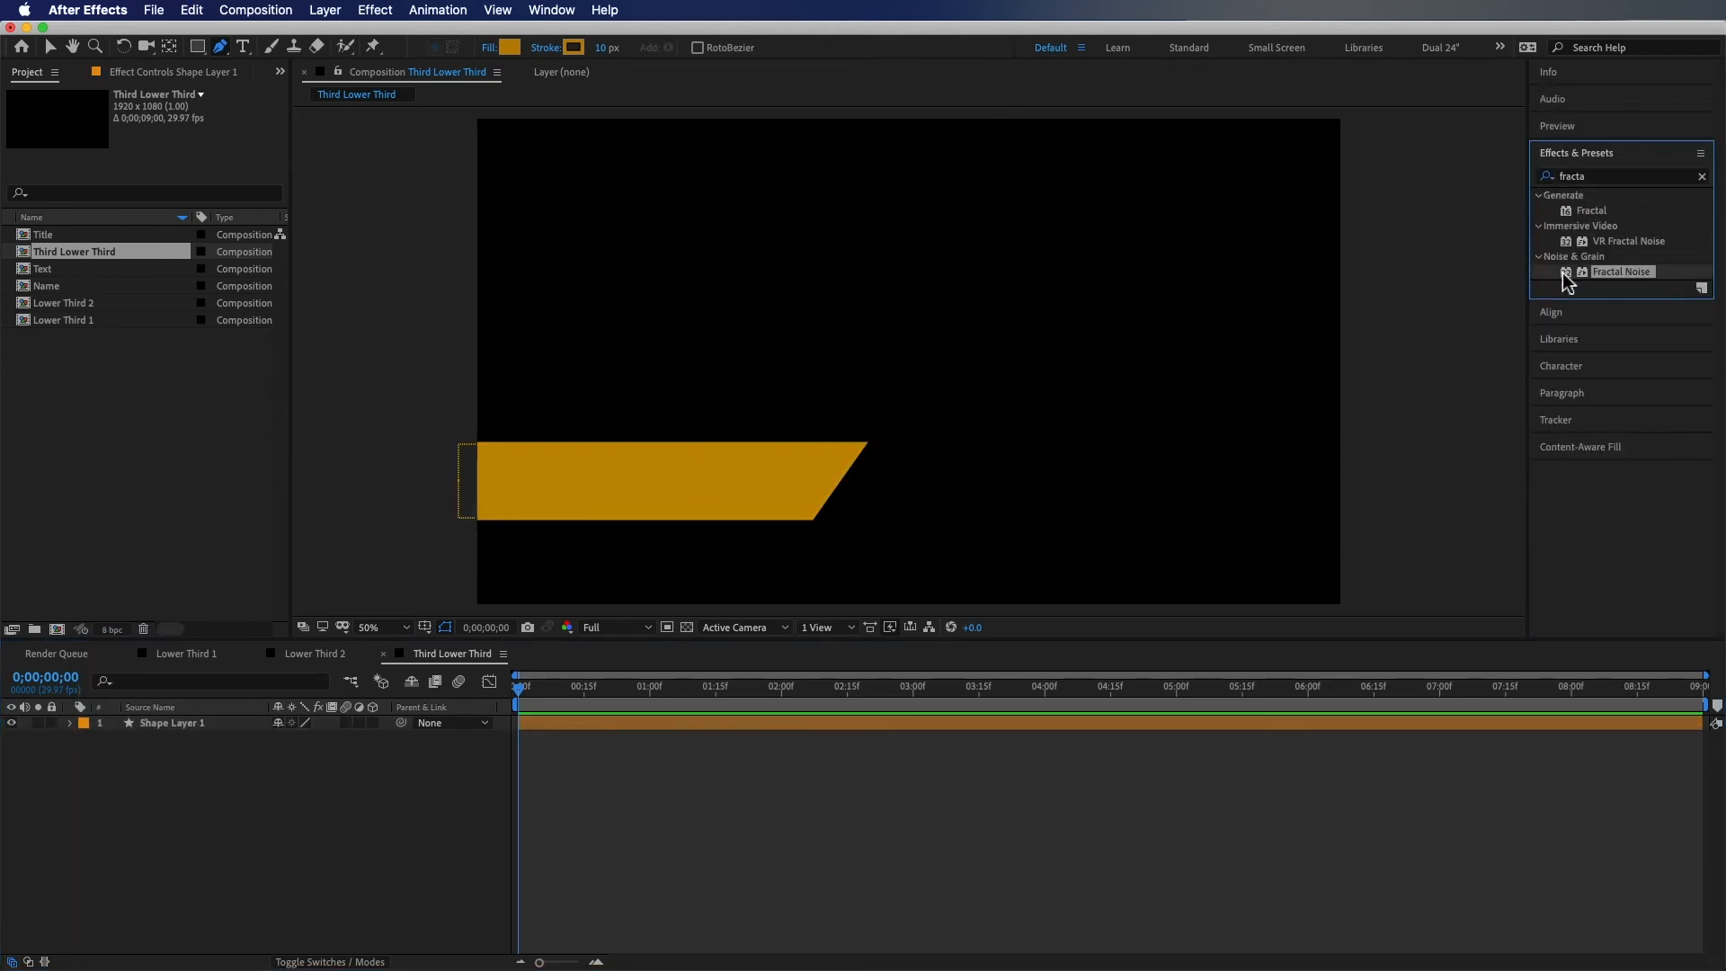
{"action": "left_click_drag", "start_coordinate": [1566, 280], "coordinate": [724, 503]}
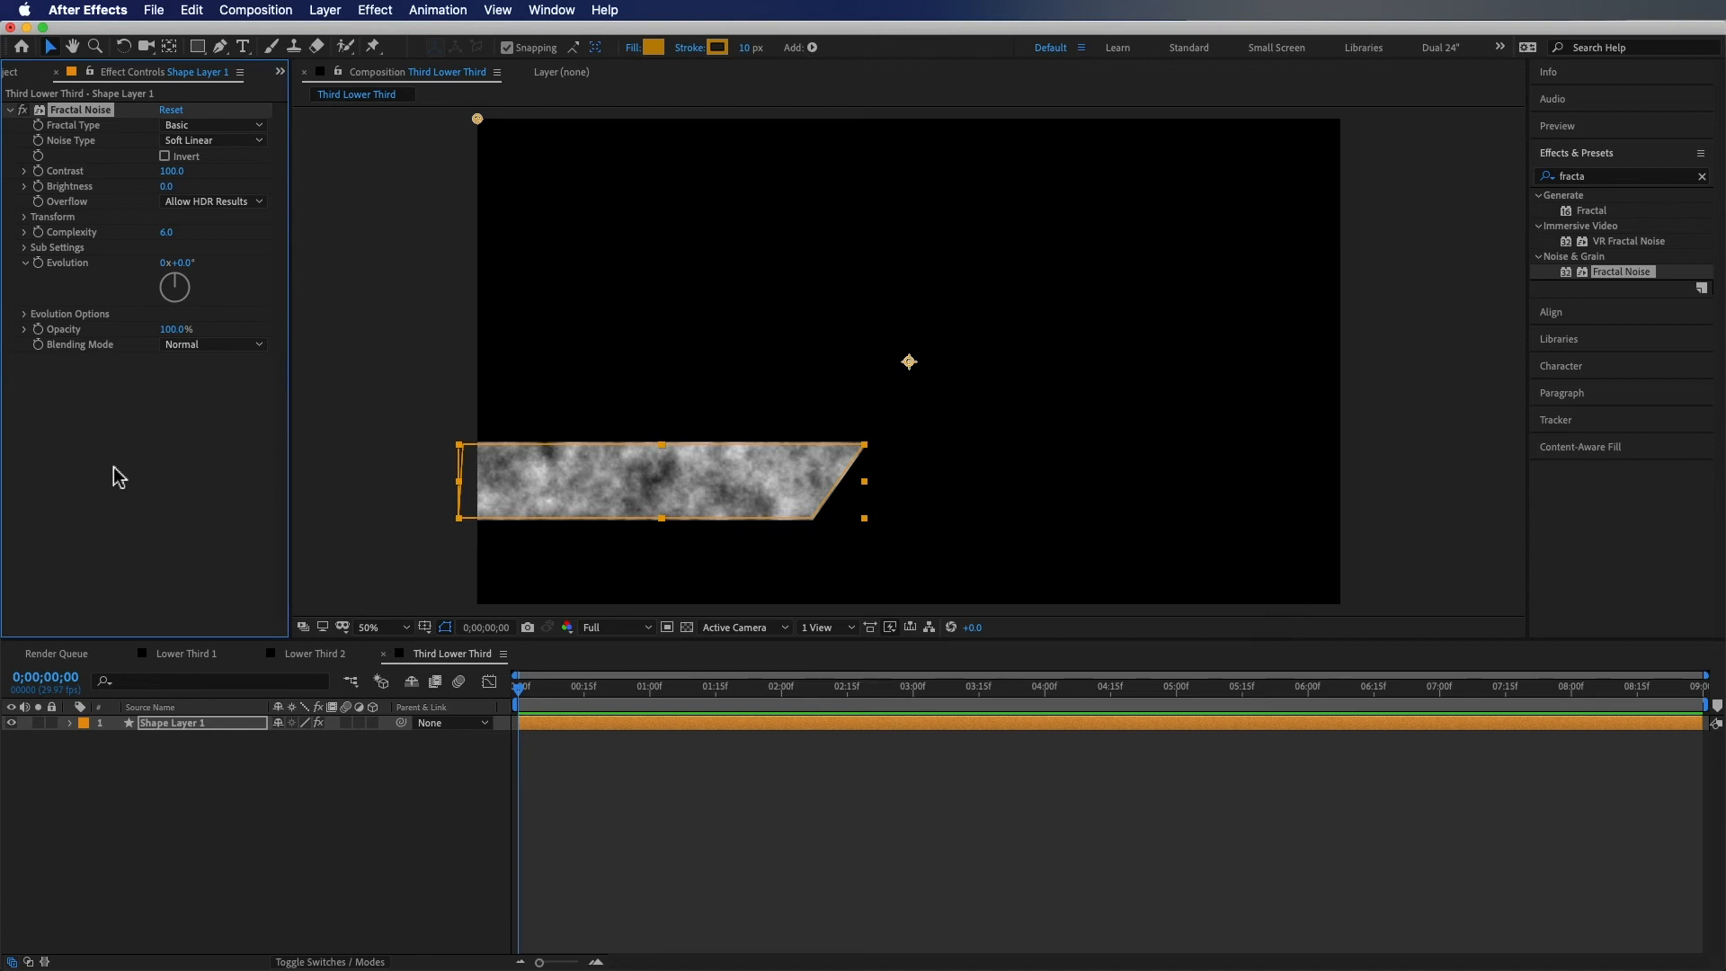
Set the bar's Fractal Noise to the Rocky fractal type, Soft Light blending mode and 50% opacity, then deselect the layer
{"action": "left_click", "coordinate": [180, 345]}
{"action": "left_click", "coordinate": [201, 478]}
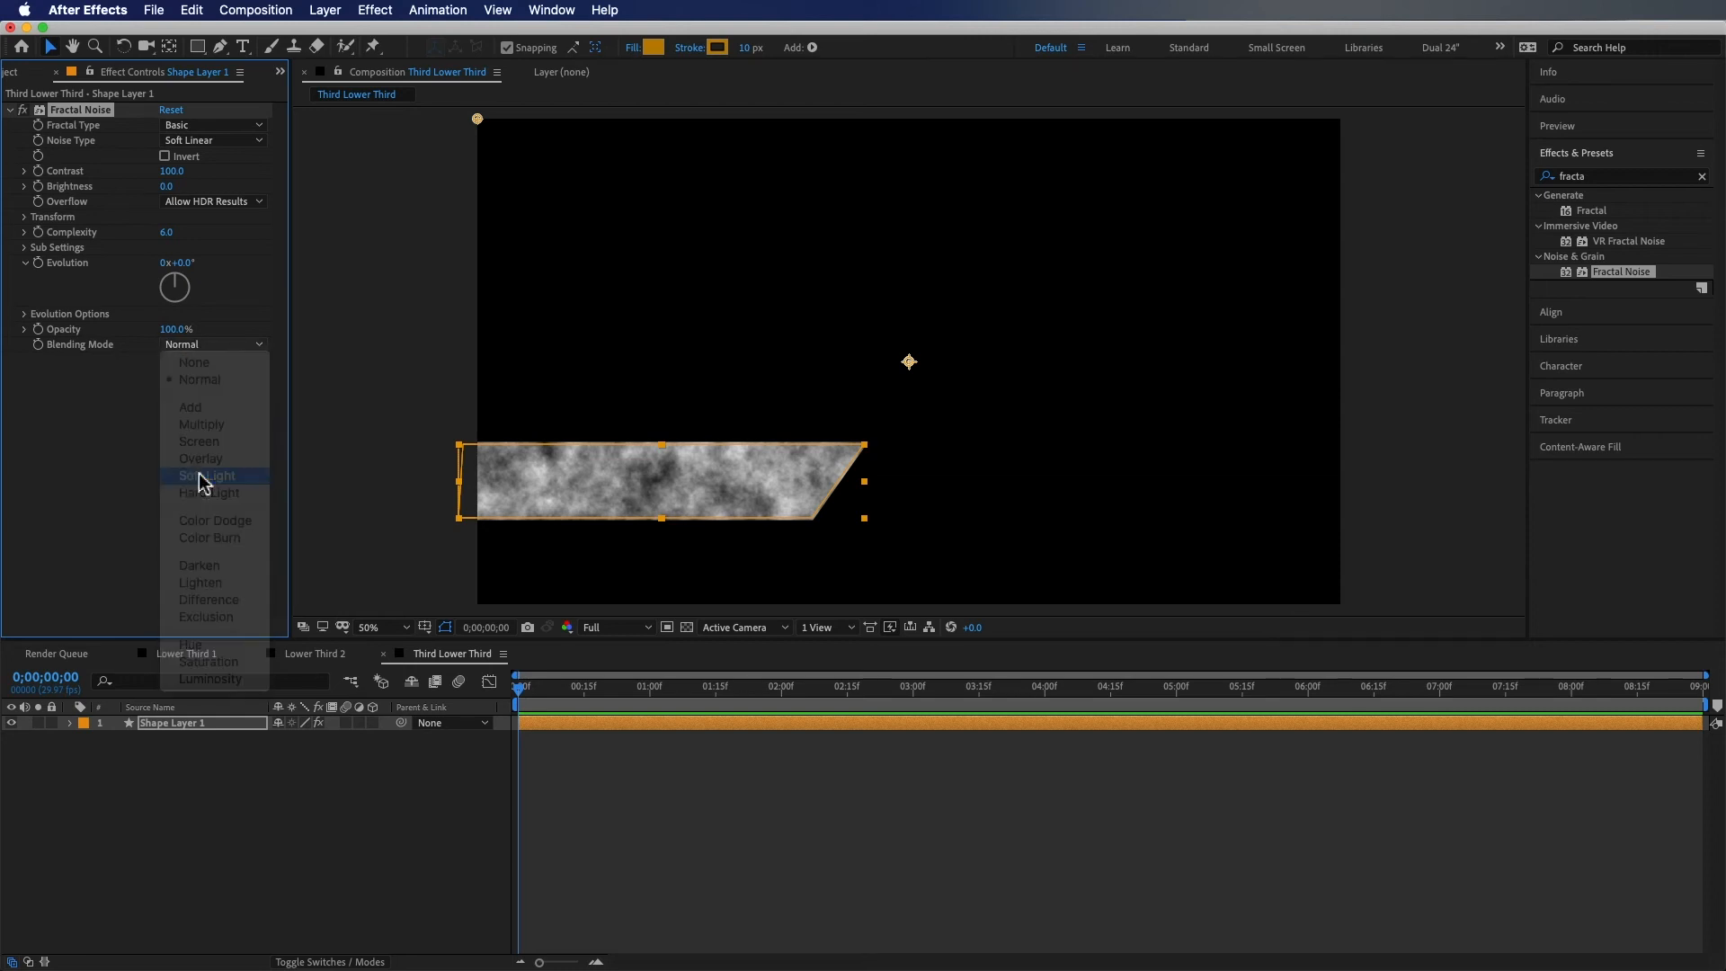
{"action": "left_click", "coordinate": [242, 125]}
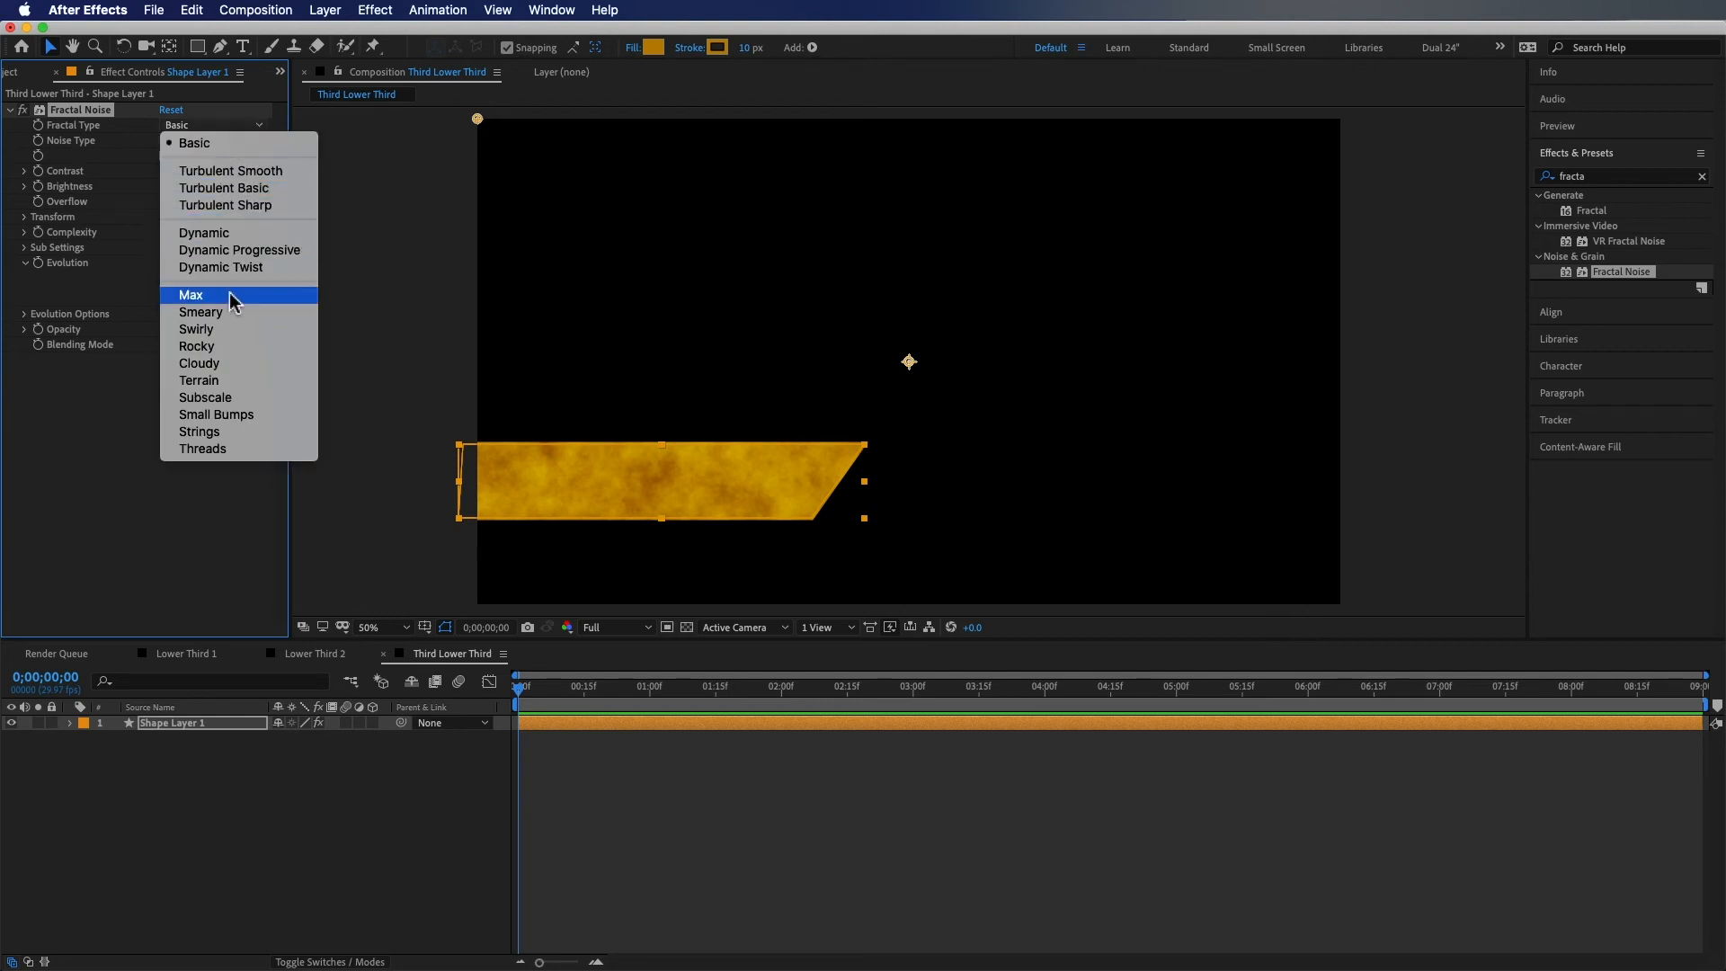
{"action": "left_click", "coordinate": [226, 346]}
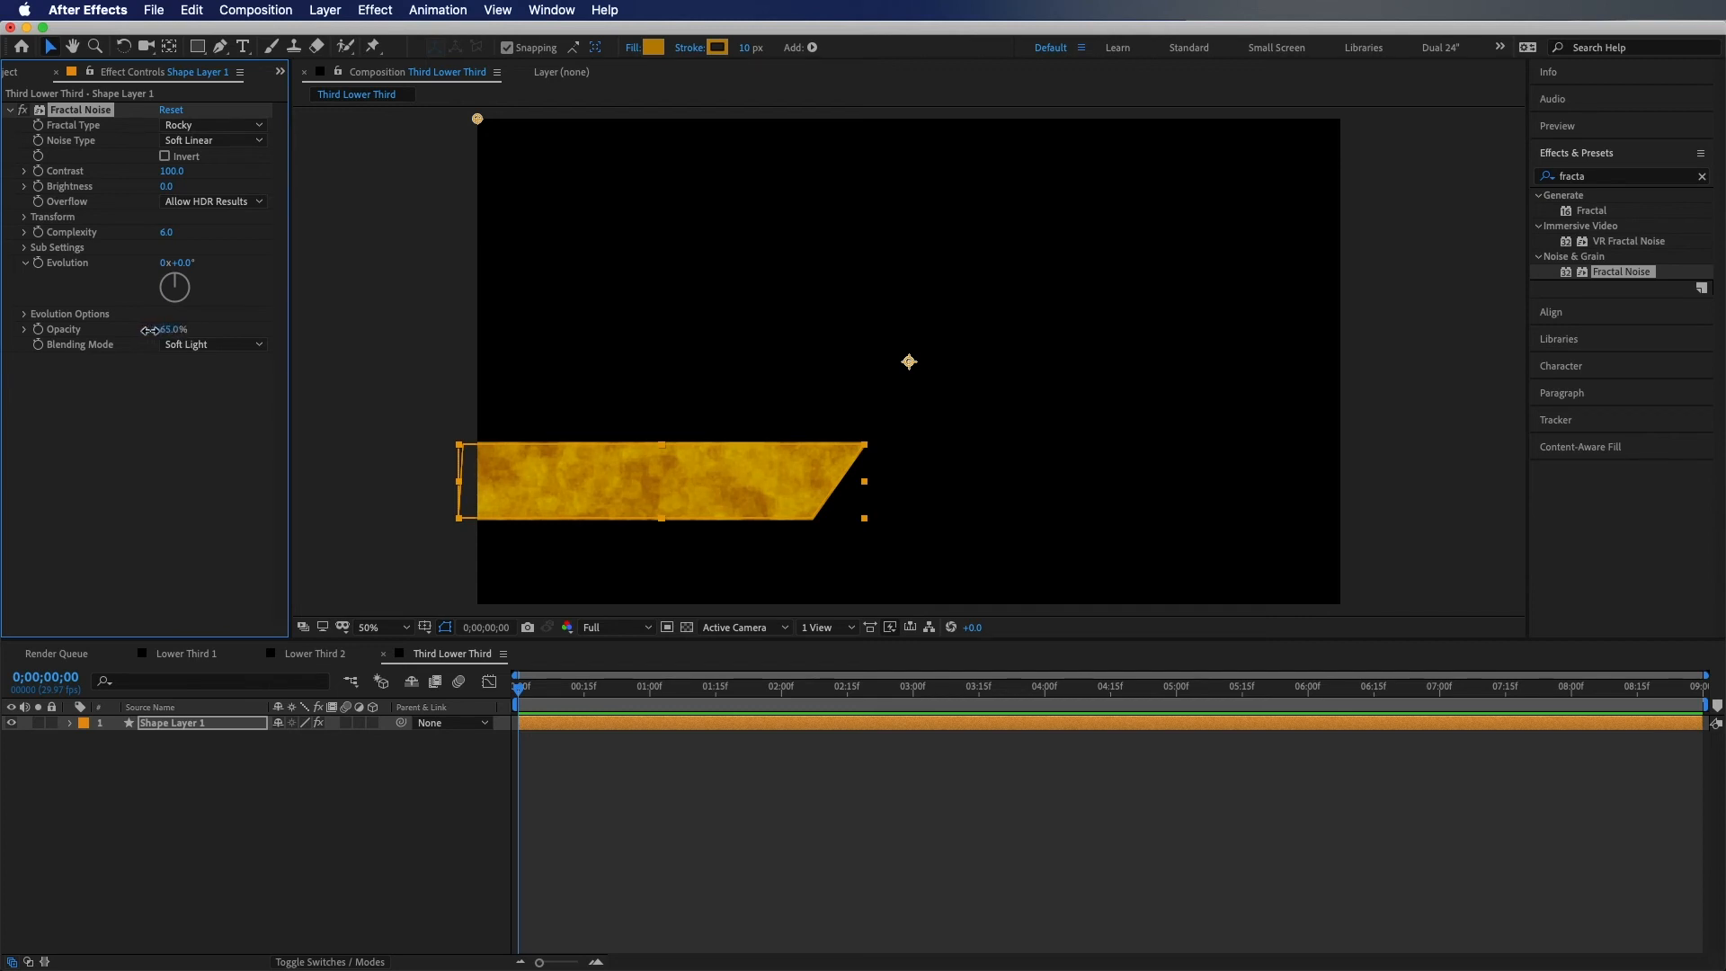
{"action": "left_click_drag", "start_coordinate": [150, 330], "coordinate": [123, 335]}
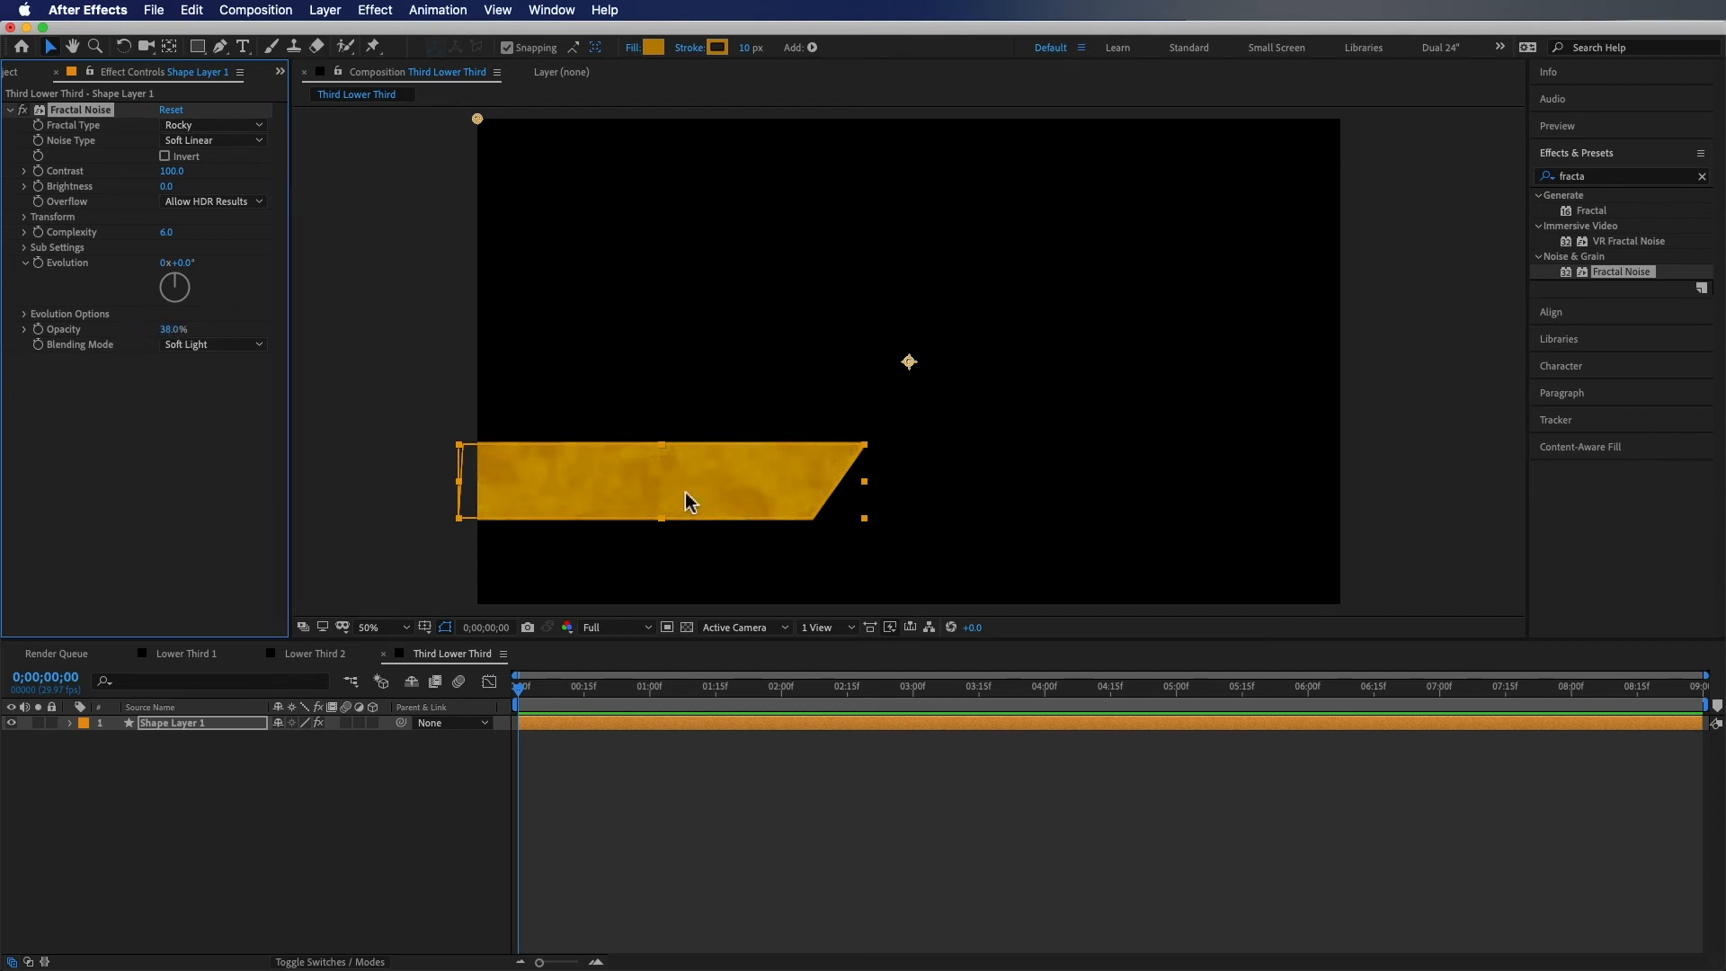
{"action": "left_click", "coordinate": [178, 331]}
{"action": "type", "text": "50"}
{"action": "key", "text": "Return"}
{"action": "left_click", "coordinate": [229, 780]}
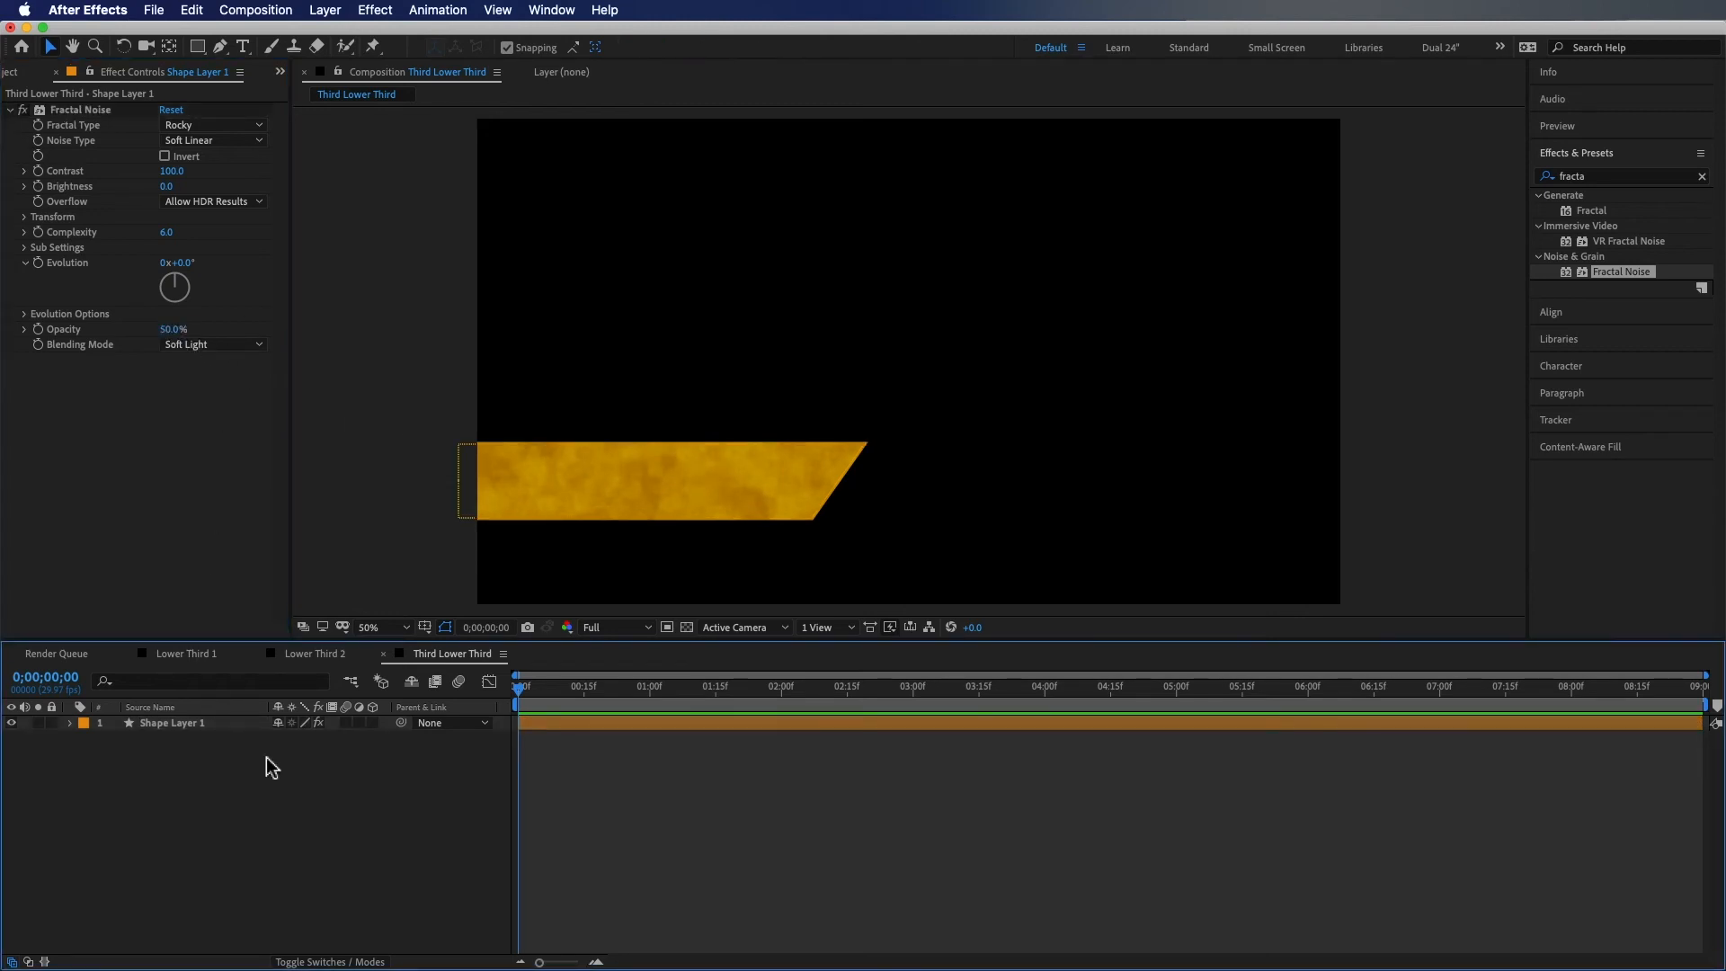
Duplicate the slanted orange bar layer and recolor the copy with a #0700BD blue fill and a matching blue stroke
{"action": "left_click", "coordinate": [228, 724]}
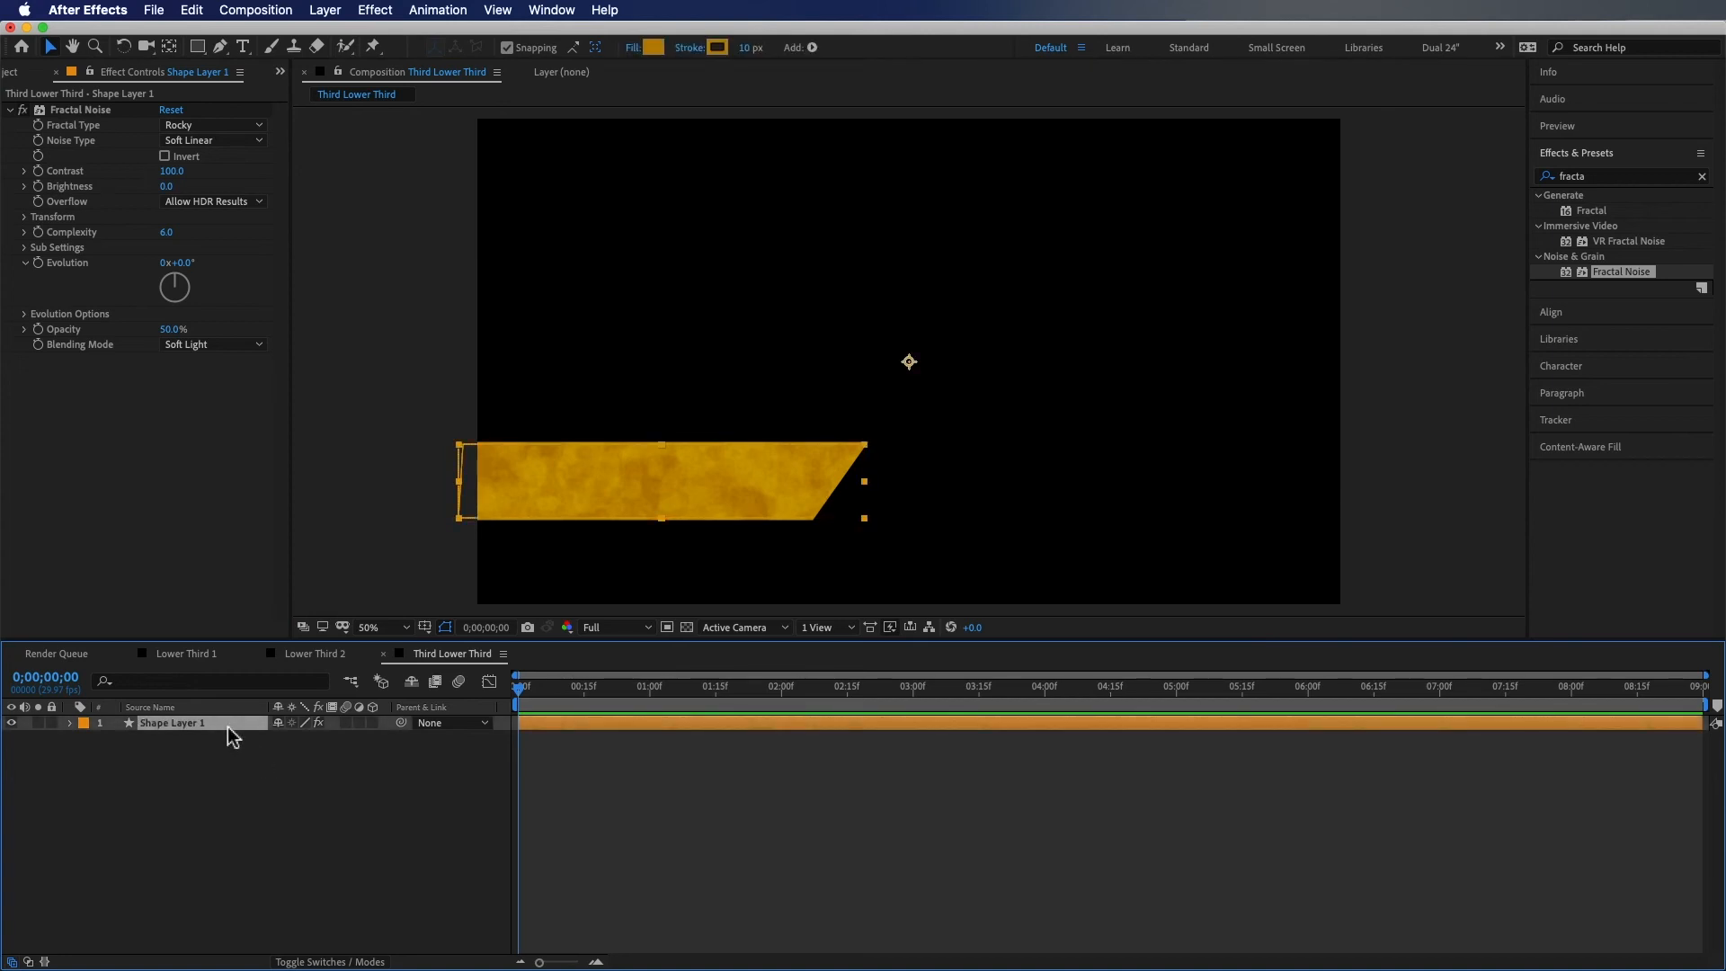
{"action": "key", "text": "ctrl+d"}
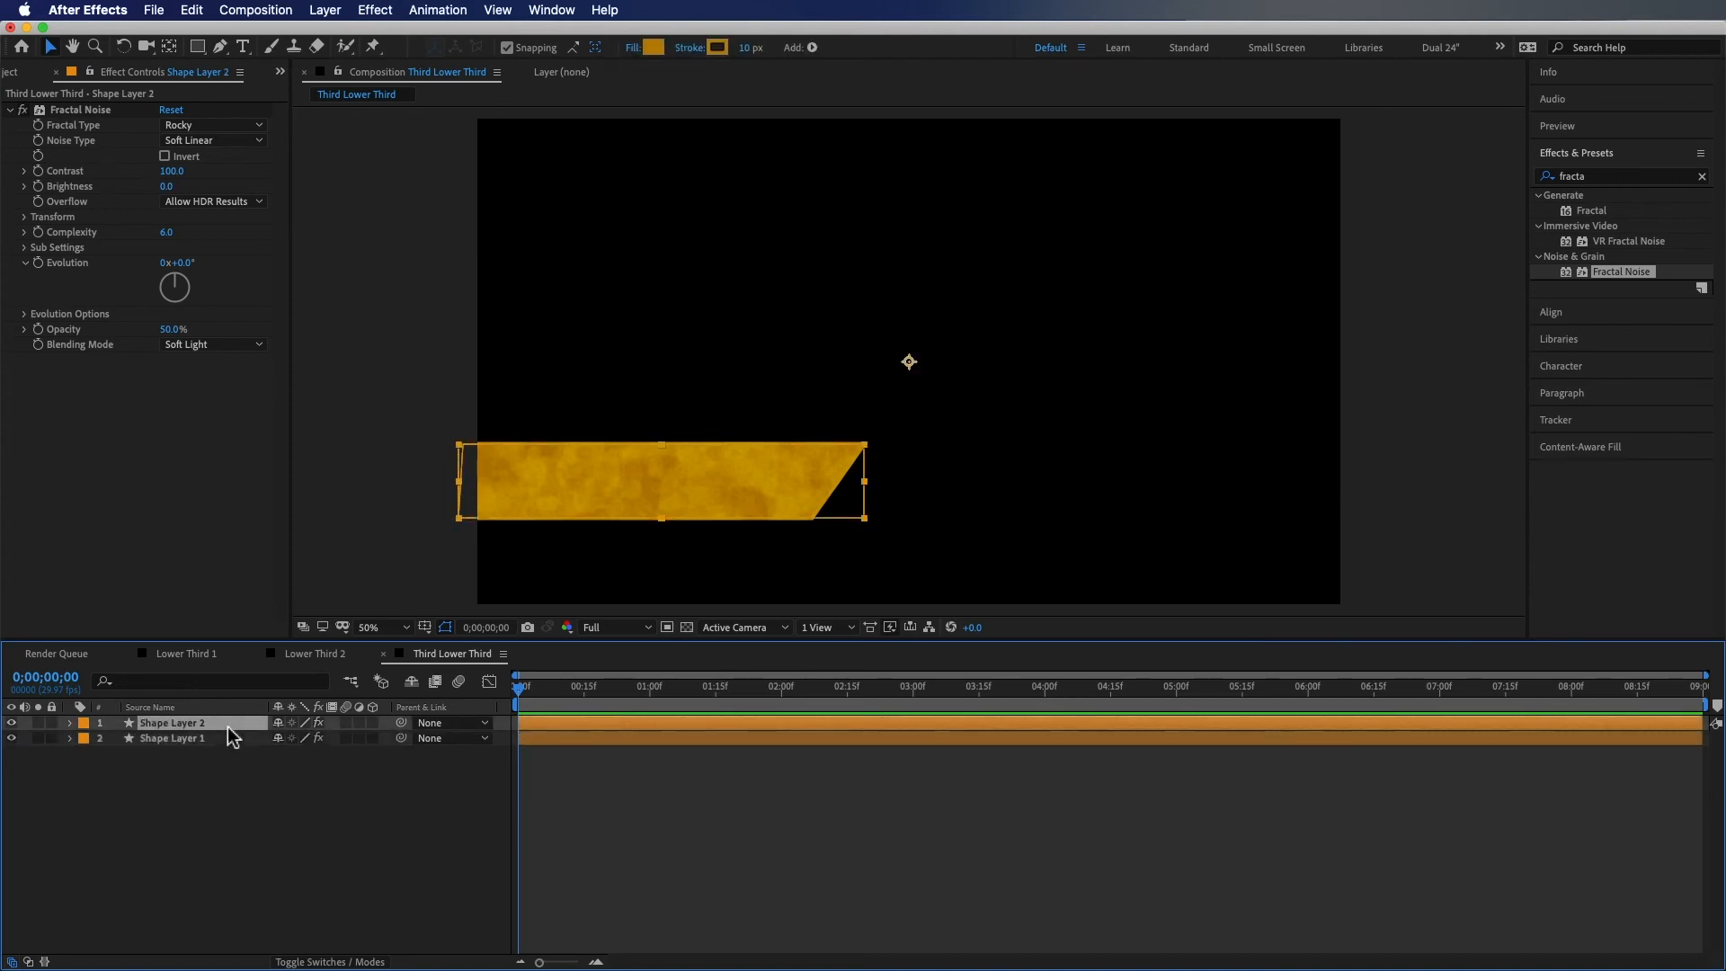
{"action": "left_click", "coordinate": [171, 50]}
{"action": "left_click", "coordinate": [657, 49]}
{"action": "left_click", "coordinate": [942, 237]}
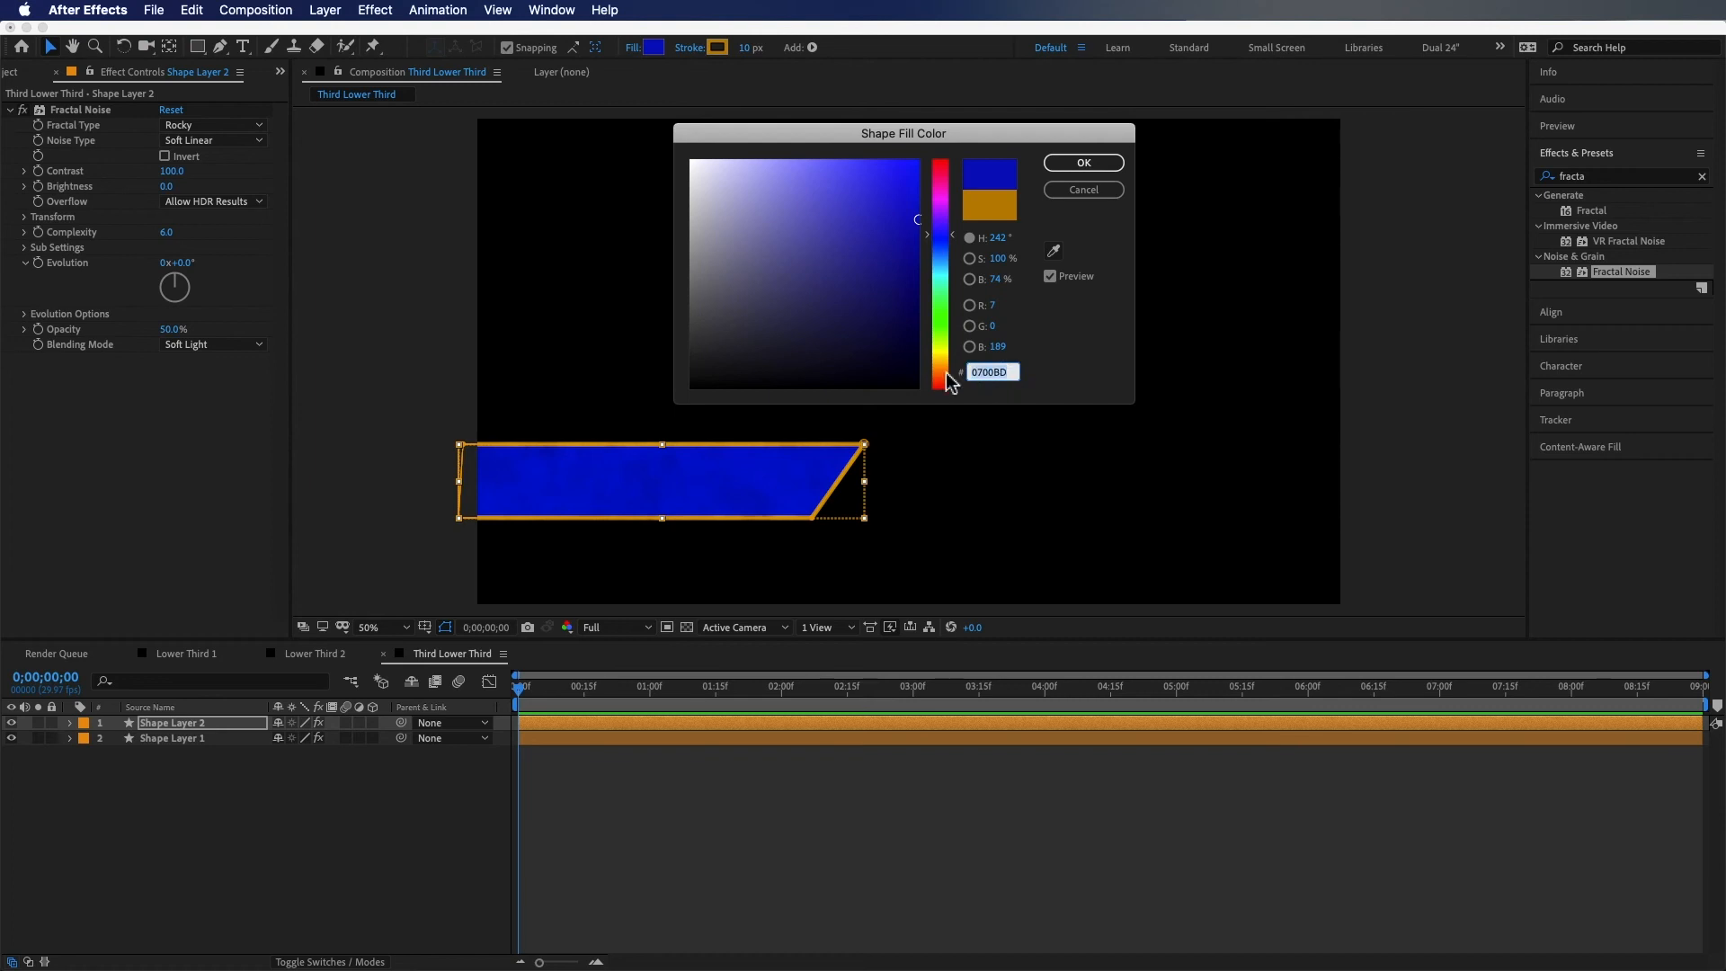
{"action": "key", "text": "Return"}
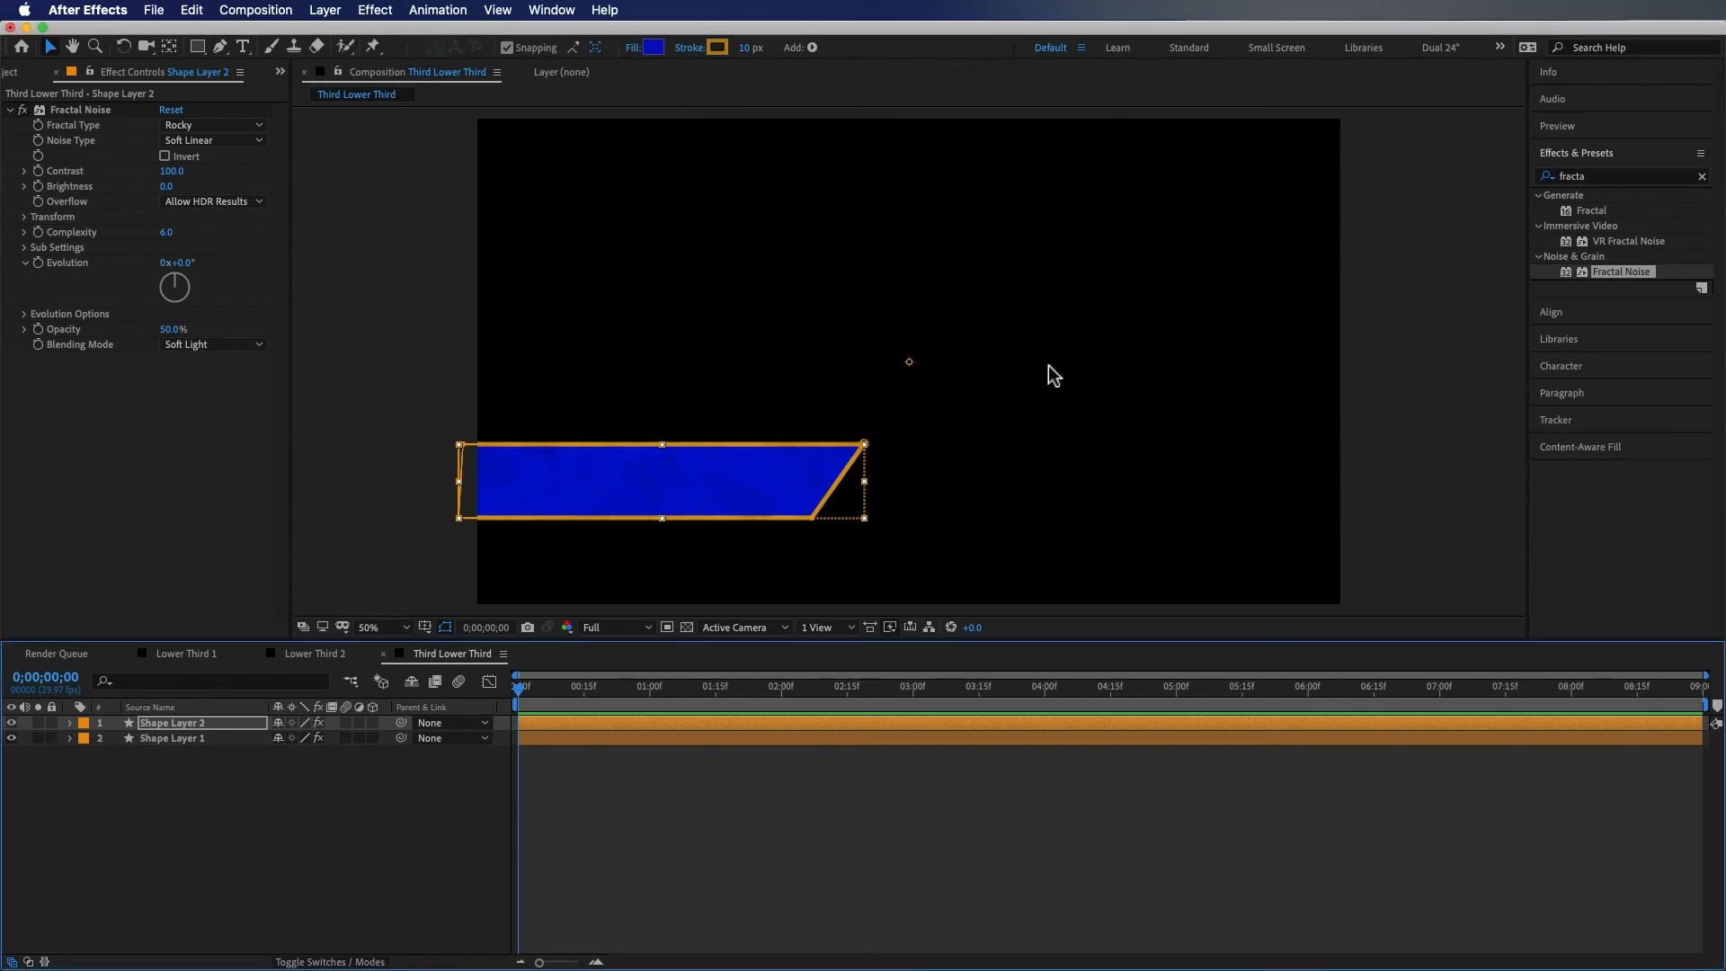
{"action": "left_click", "coordinate": [717, 48]}
{"action": "left_click", "coordinate": [938, 215]}
{"action": "key", "text": "Return"}
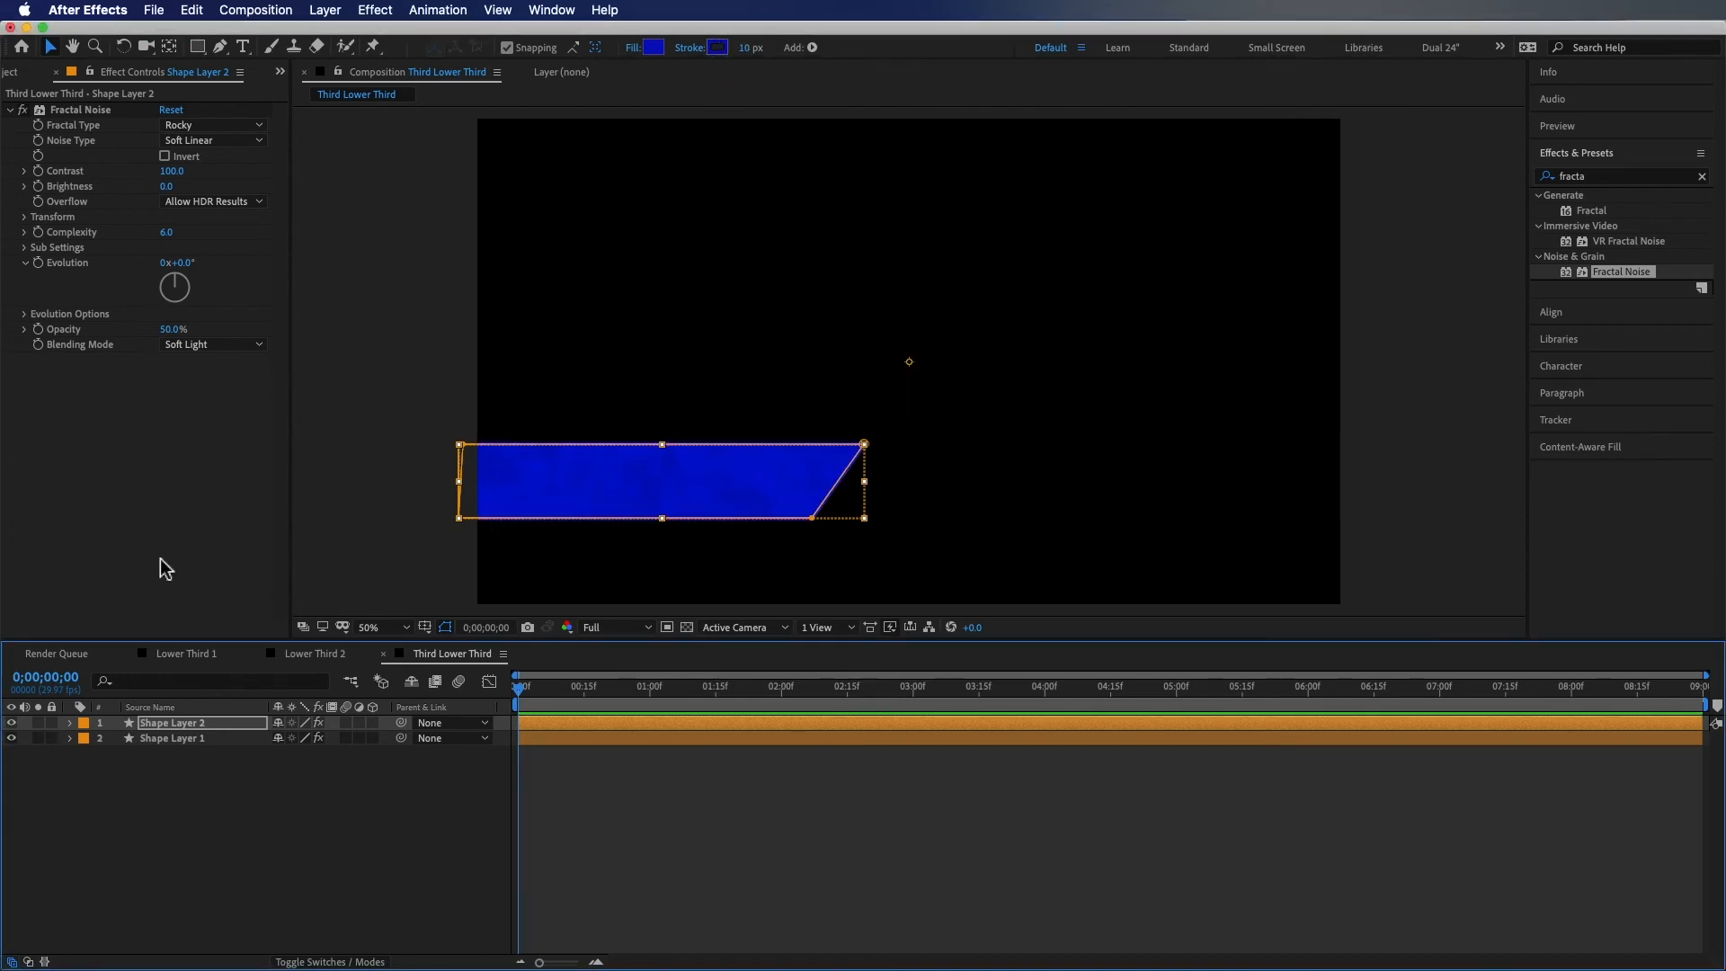
Scale the blue bar to 80% and move it below the orange bar, aligned to the frame's left edge
{"action": "left_click", "coordinate": [250, 725]}
{"action": "key", "text": "s"}
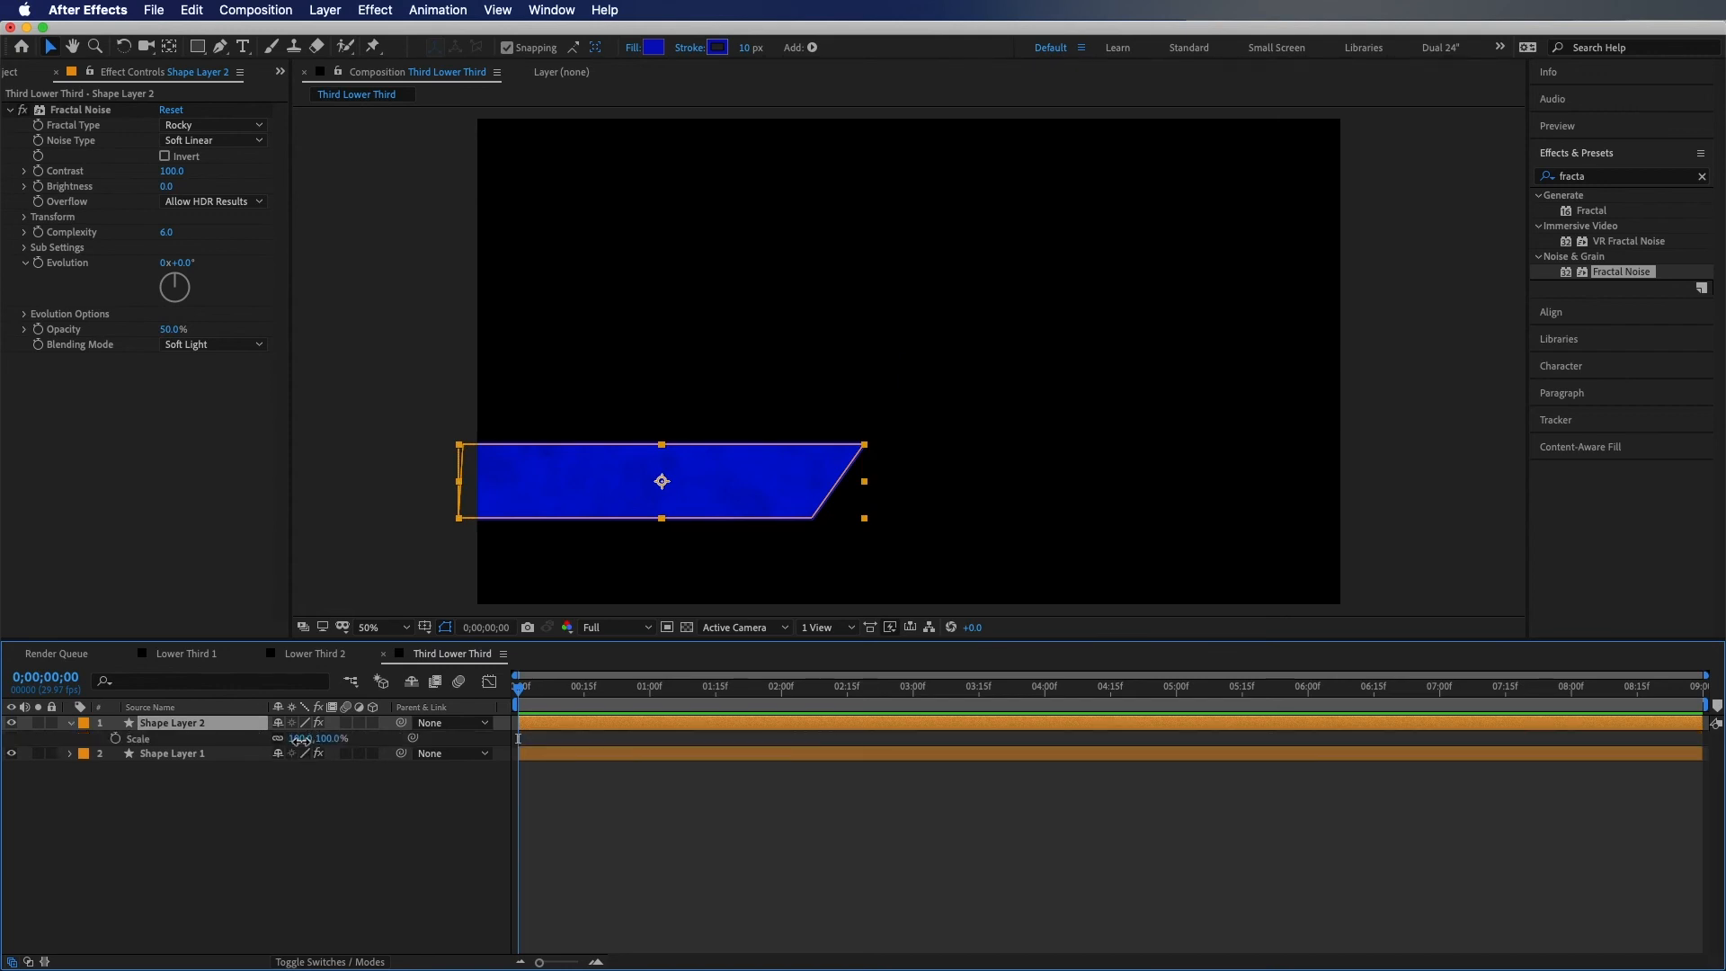
{"action": "left_click_drag", "start_coordinate": [300, 739], "coordinate": [285, 744]}
{"action": "left_click_drag", "start_coordinate": [701, 493], "coordinate": [674, 543]}
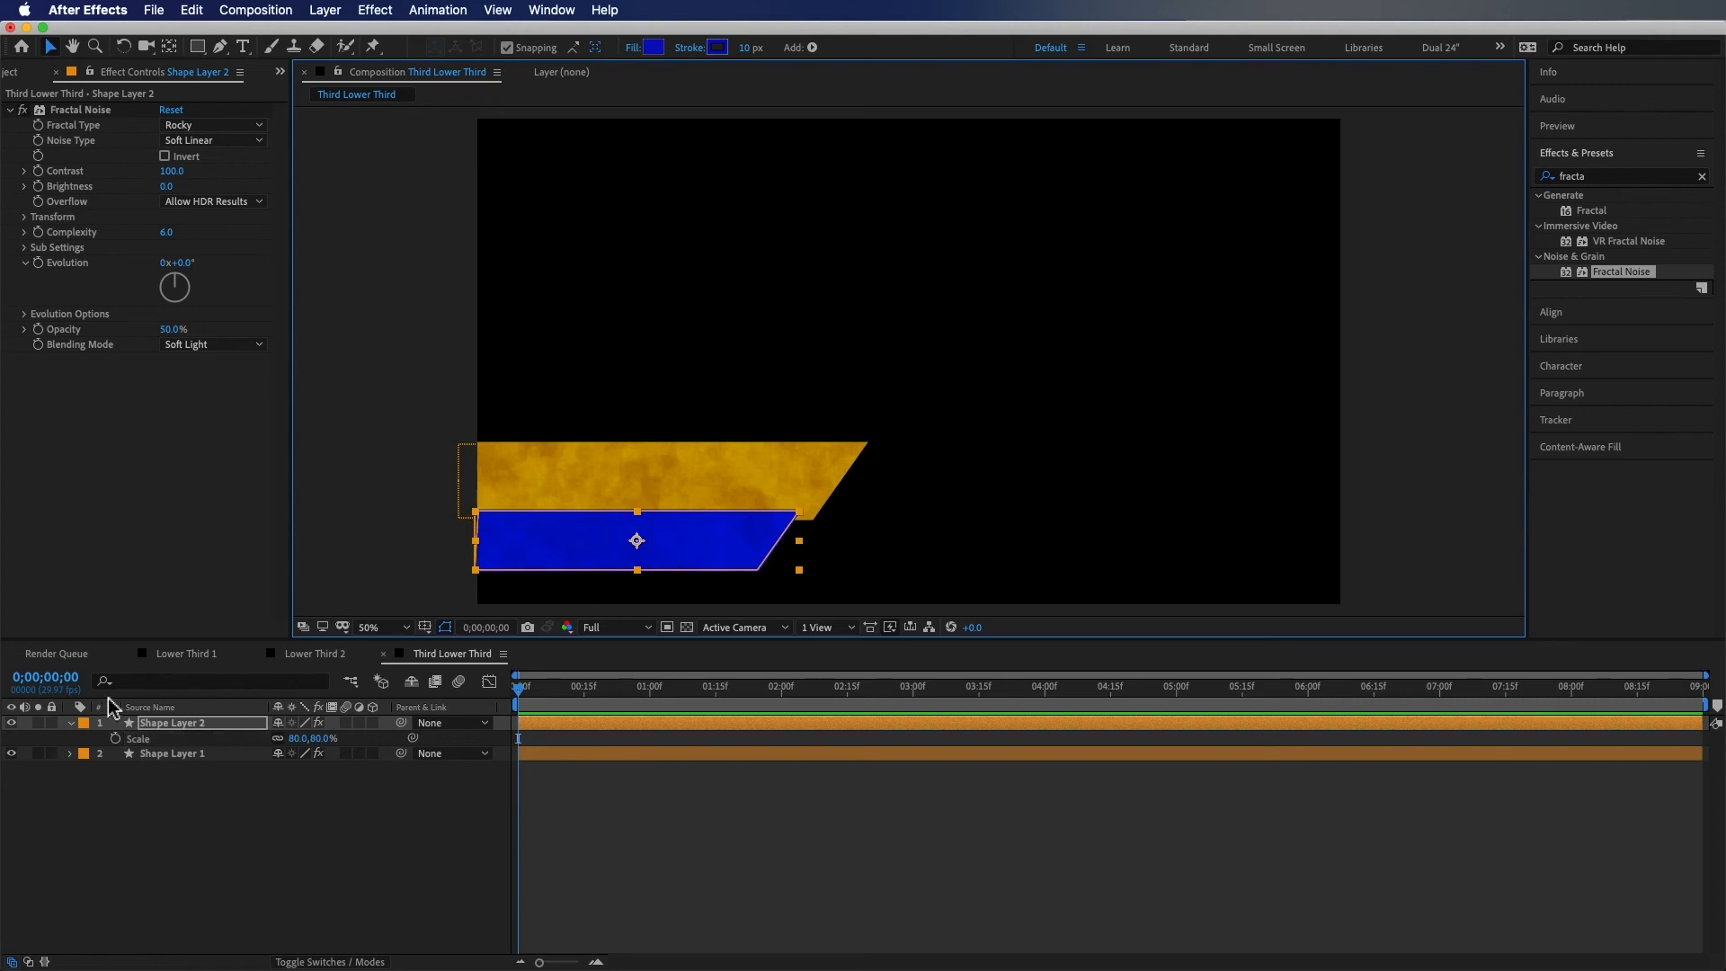
Change the blue bar layer's label color to blue and move the layer beneath the orange bar's layer
{"action": "left_click", "coordinate": [88, 724]}
{"action": "left_click", "coordinate": [135, 741]}
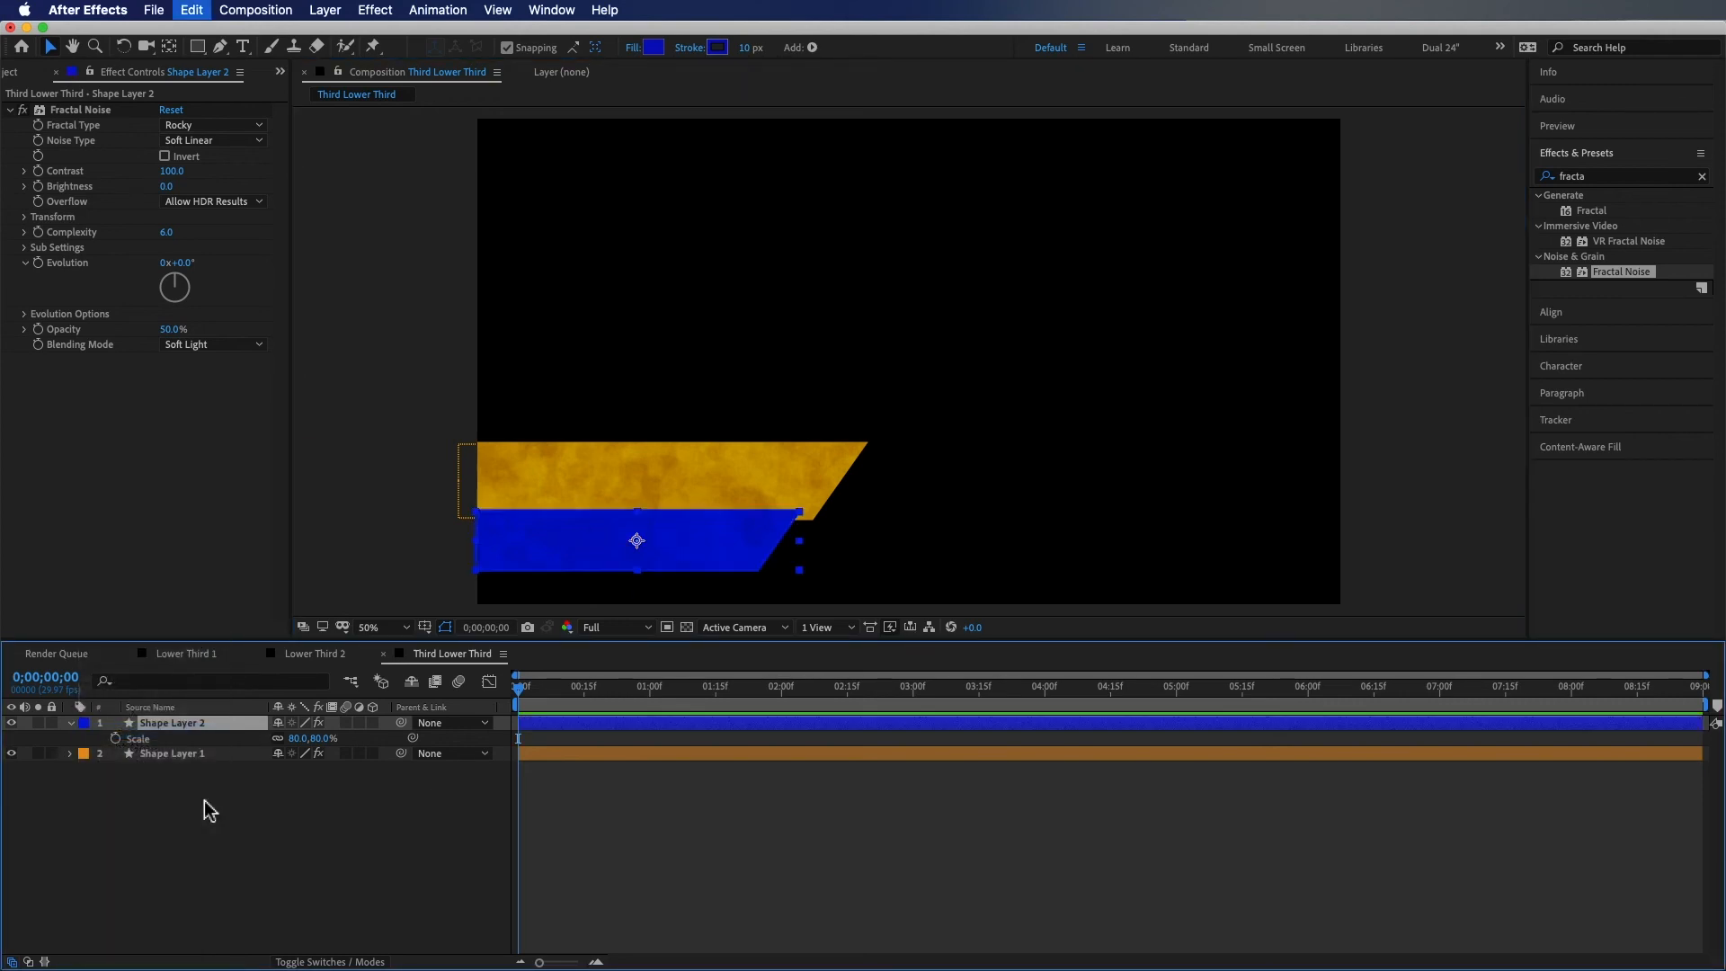
{"action": "left_click", "coordinate": [238, 860]}
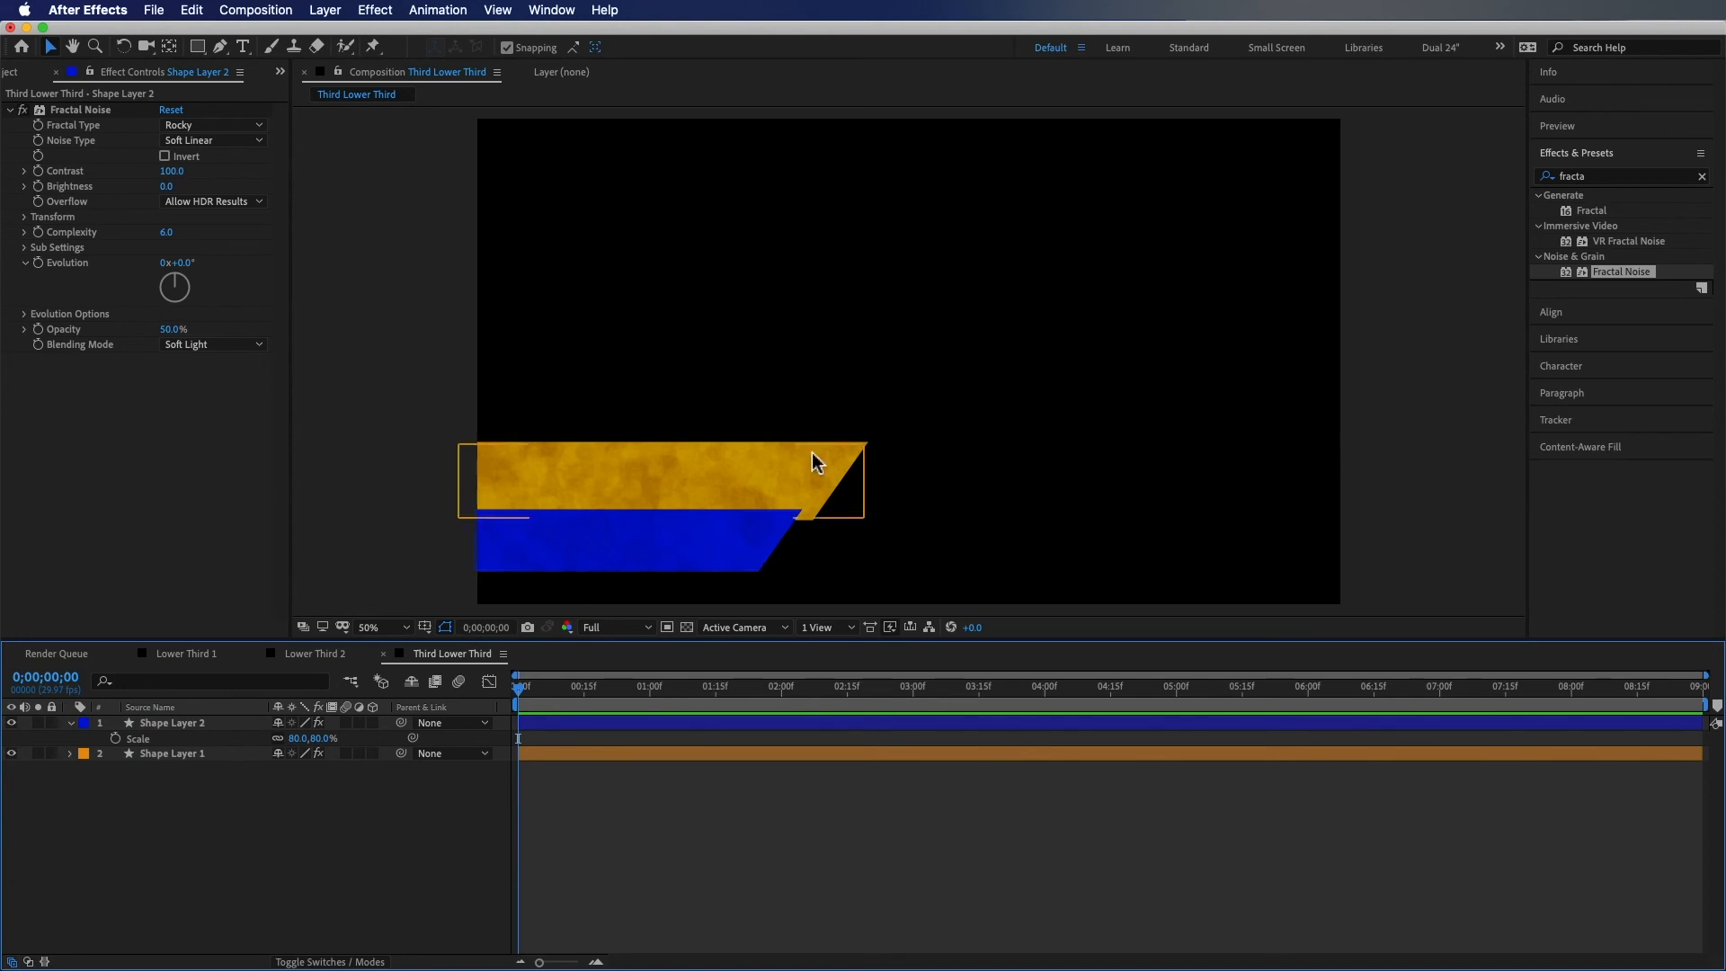
{"action": "left_click_drag", "start_coordinate": [192, 716], "coordinate": [191, 775]}
{"action": "left_click", "coordinate": [309, 820]}
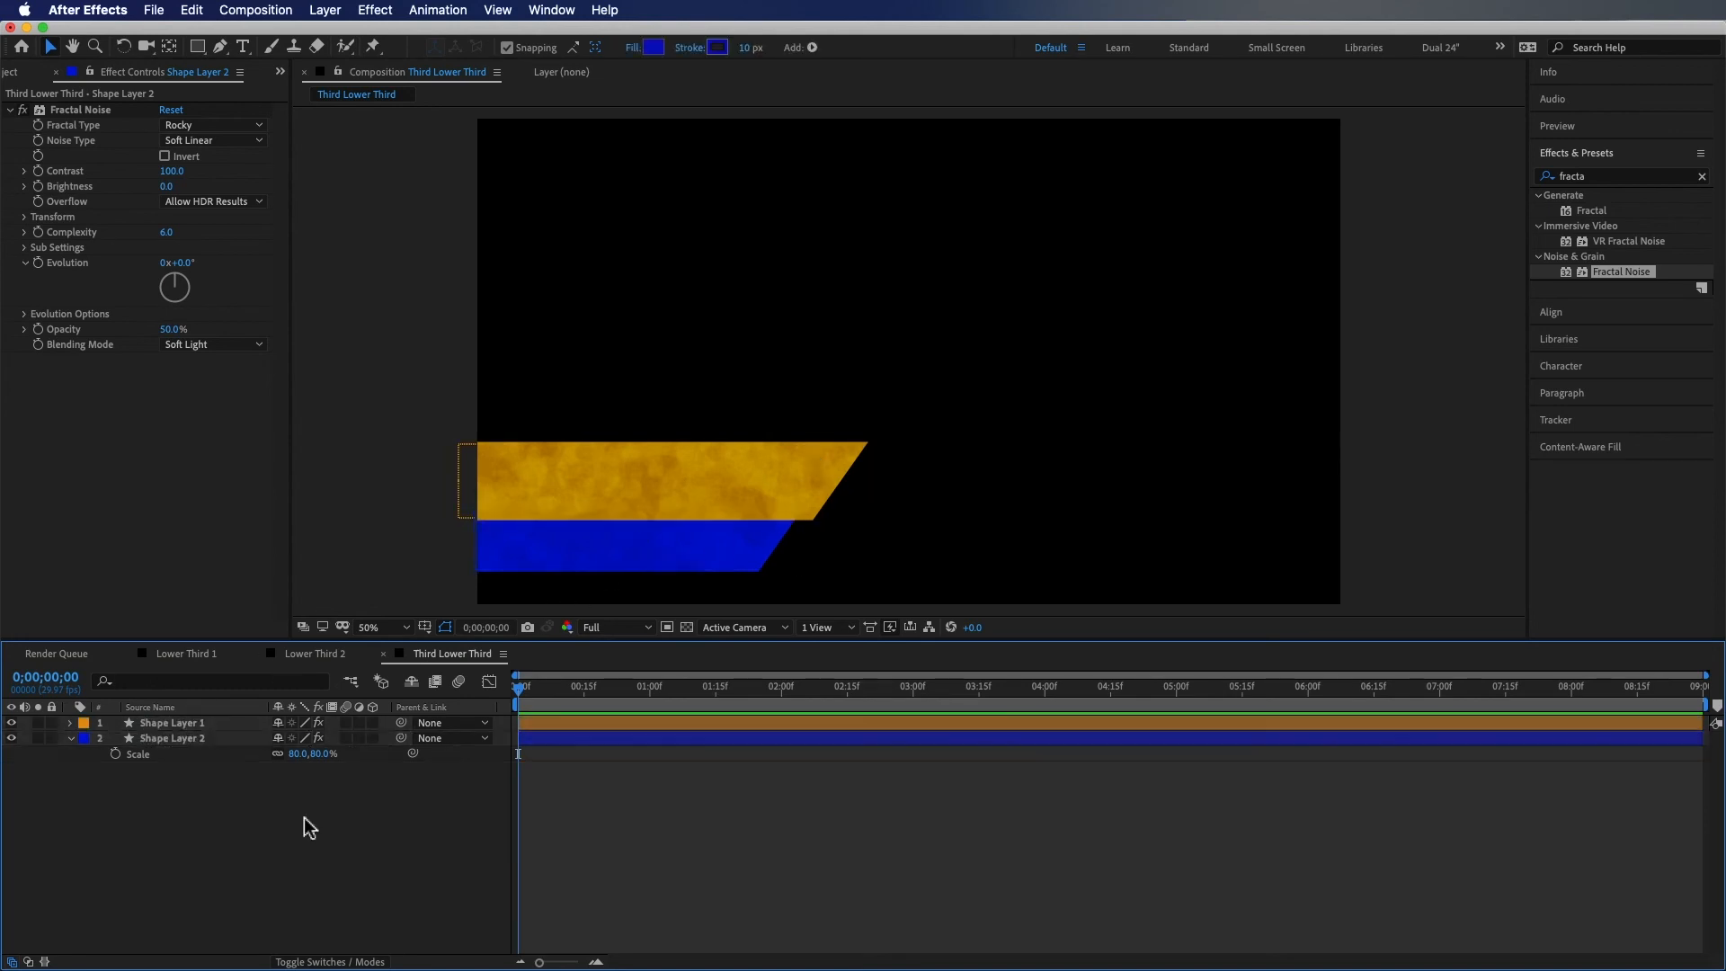
Add a "Roadrunner" text layer and place it on the orange bar
{"action": "double_click", "coordinate": [242, 47]}
{"action": "type", "text": "R"}
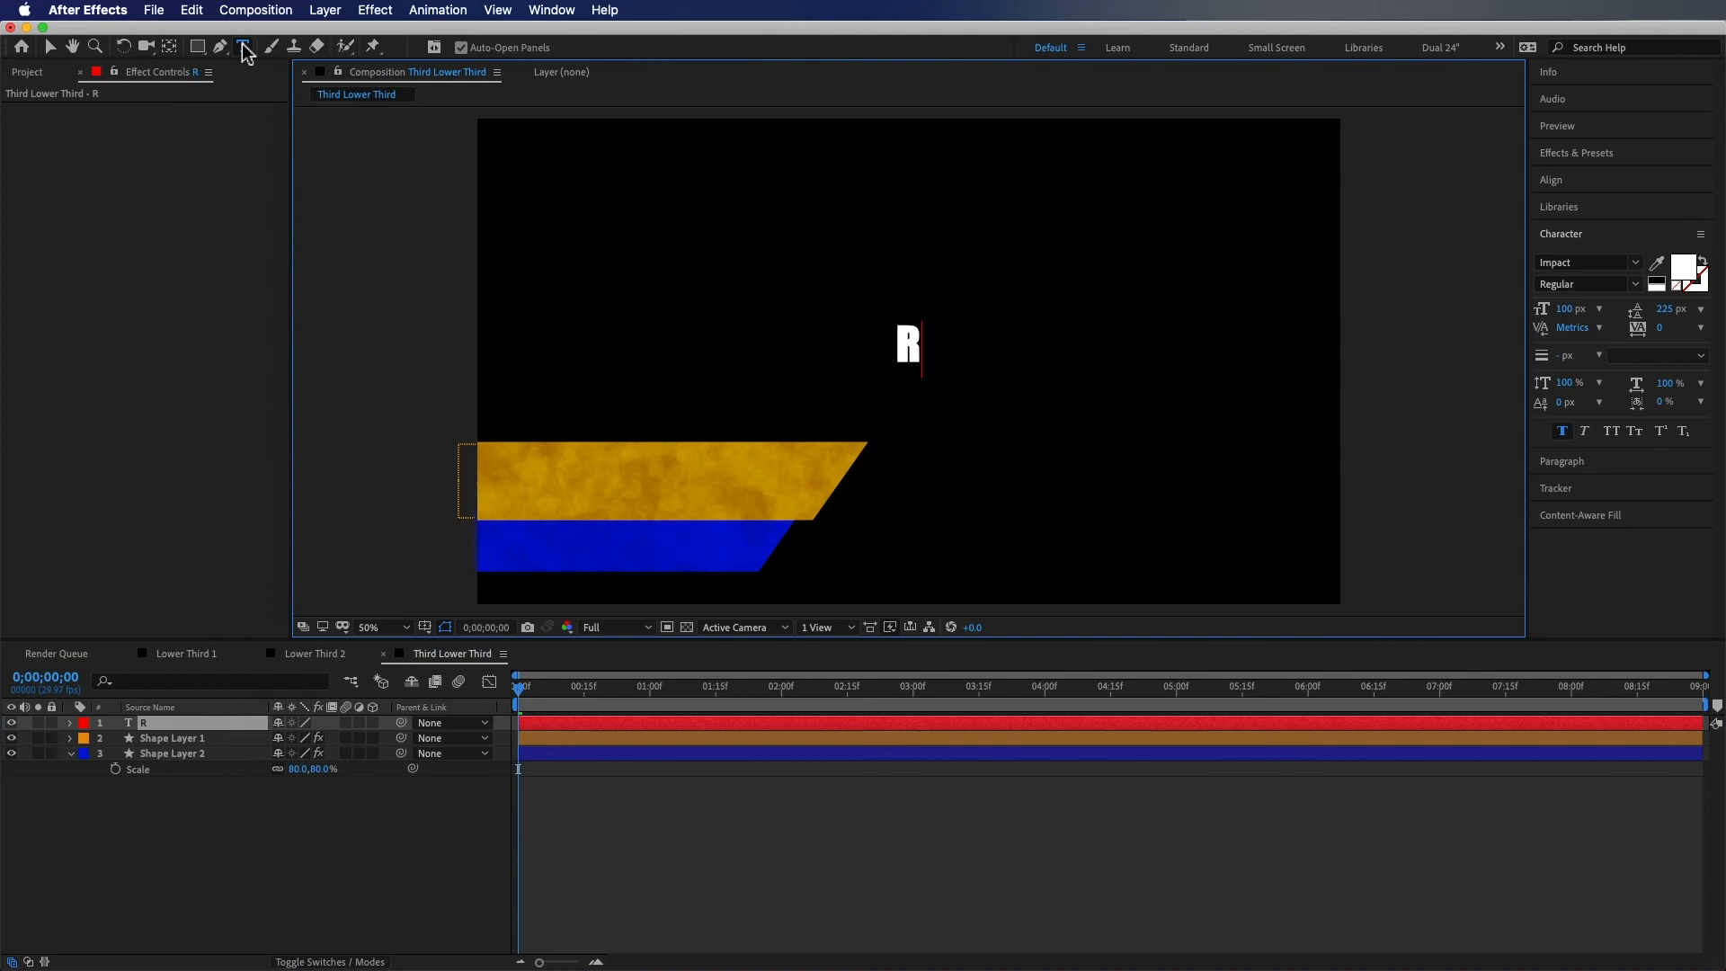
{"action": "type", "text": "oadrunner"}
{"action": "key", "text": "Escape"}
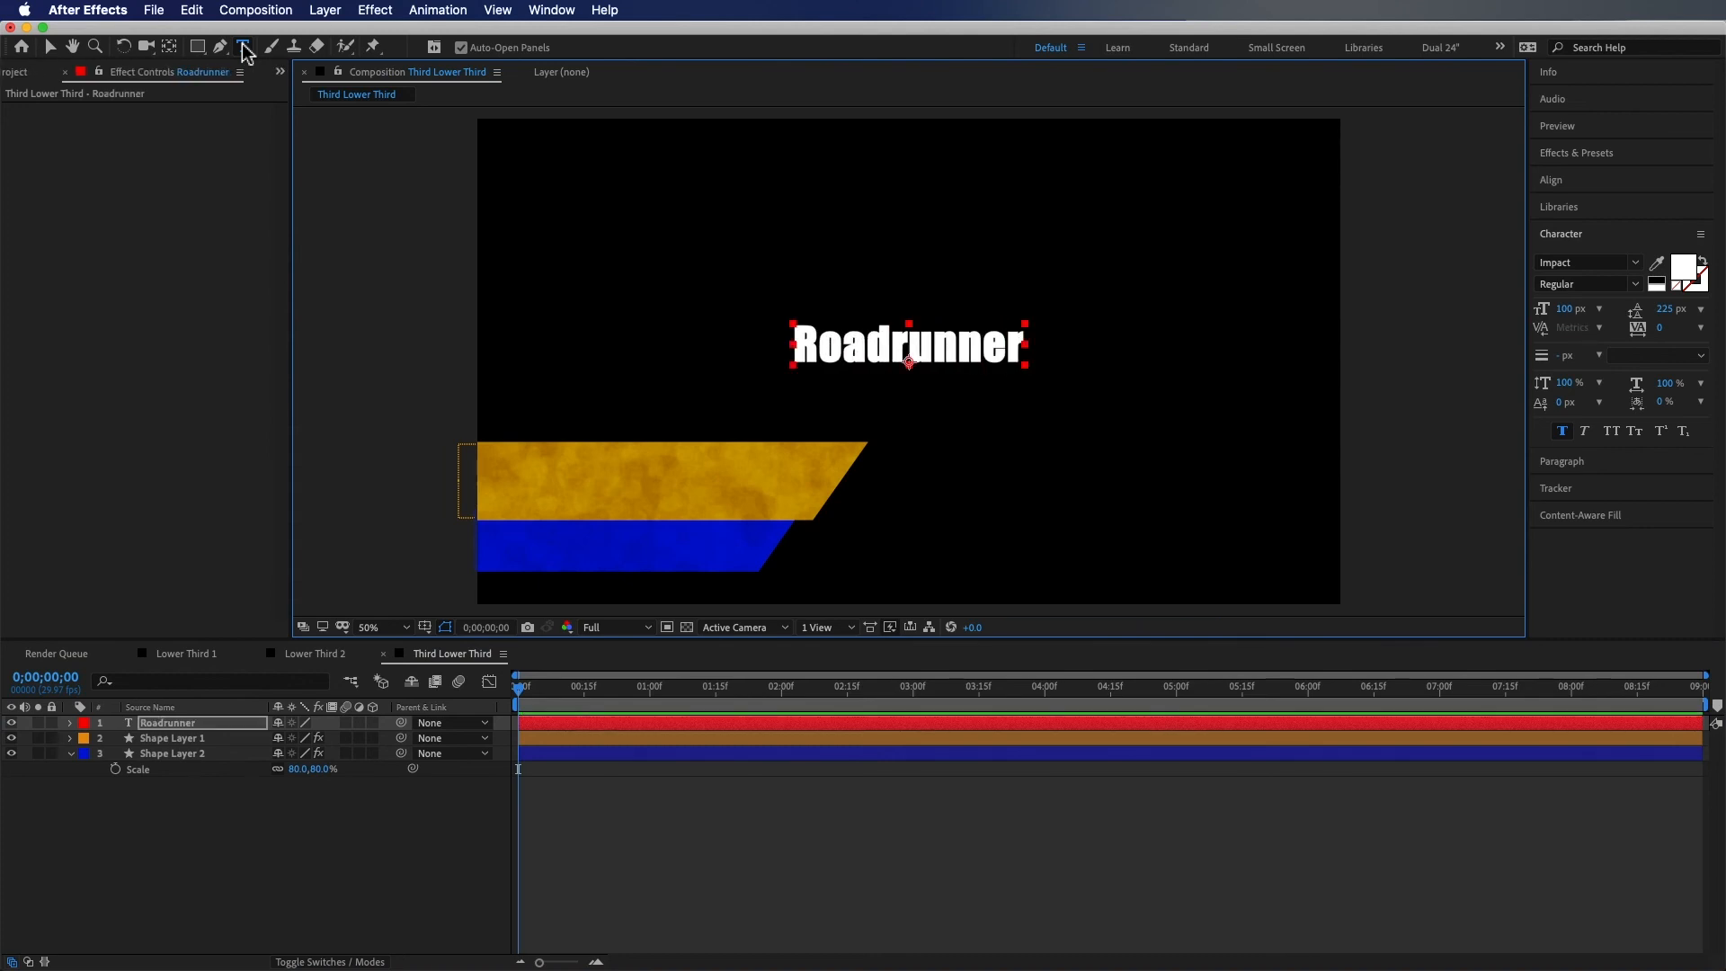
{"action": "key", "text": "v"}
{"action": "left_click_drag", "start_coordinate": [935, 373], "coordinate": [709, 489]}
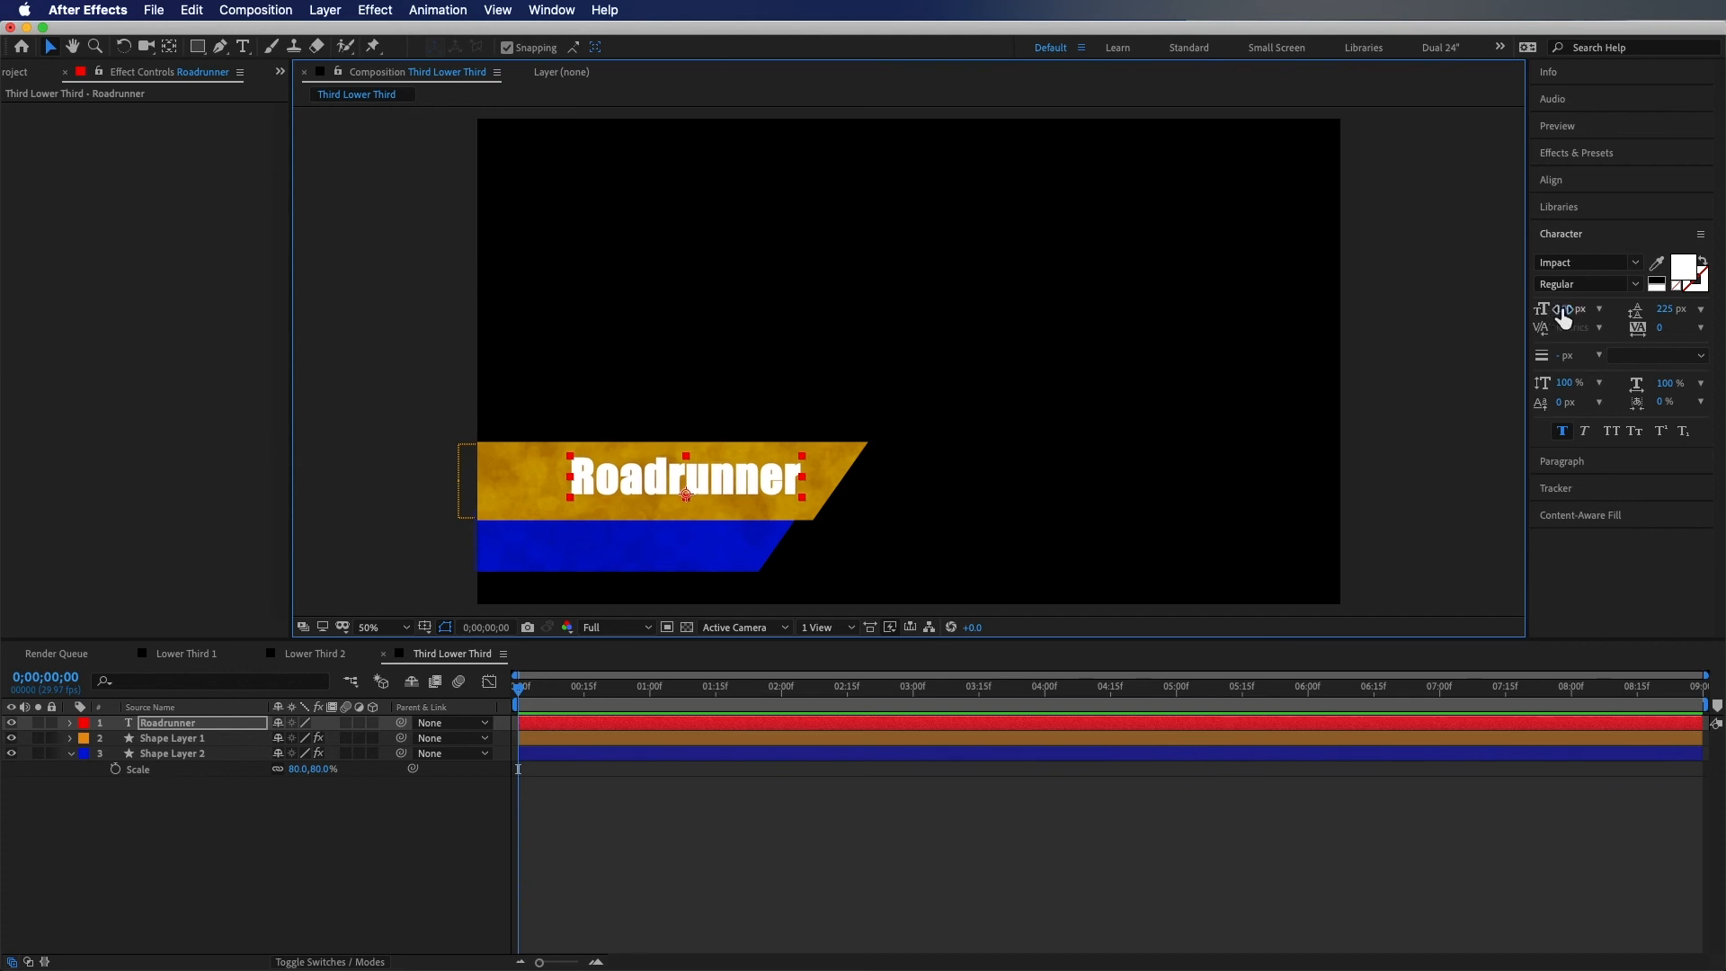
Set the Roadrunner text's font size to 125 px and recenter it on the orange bar
{"action": "left_click", "coordinate": [1565, 308]}
{"action": "type", "text": "125"}
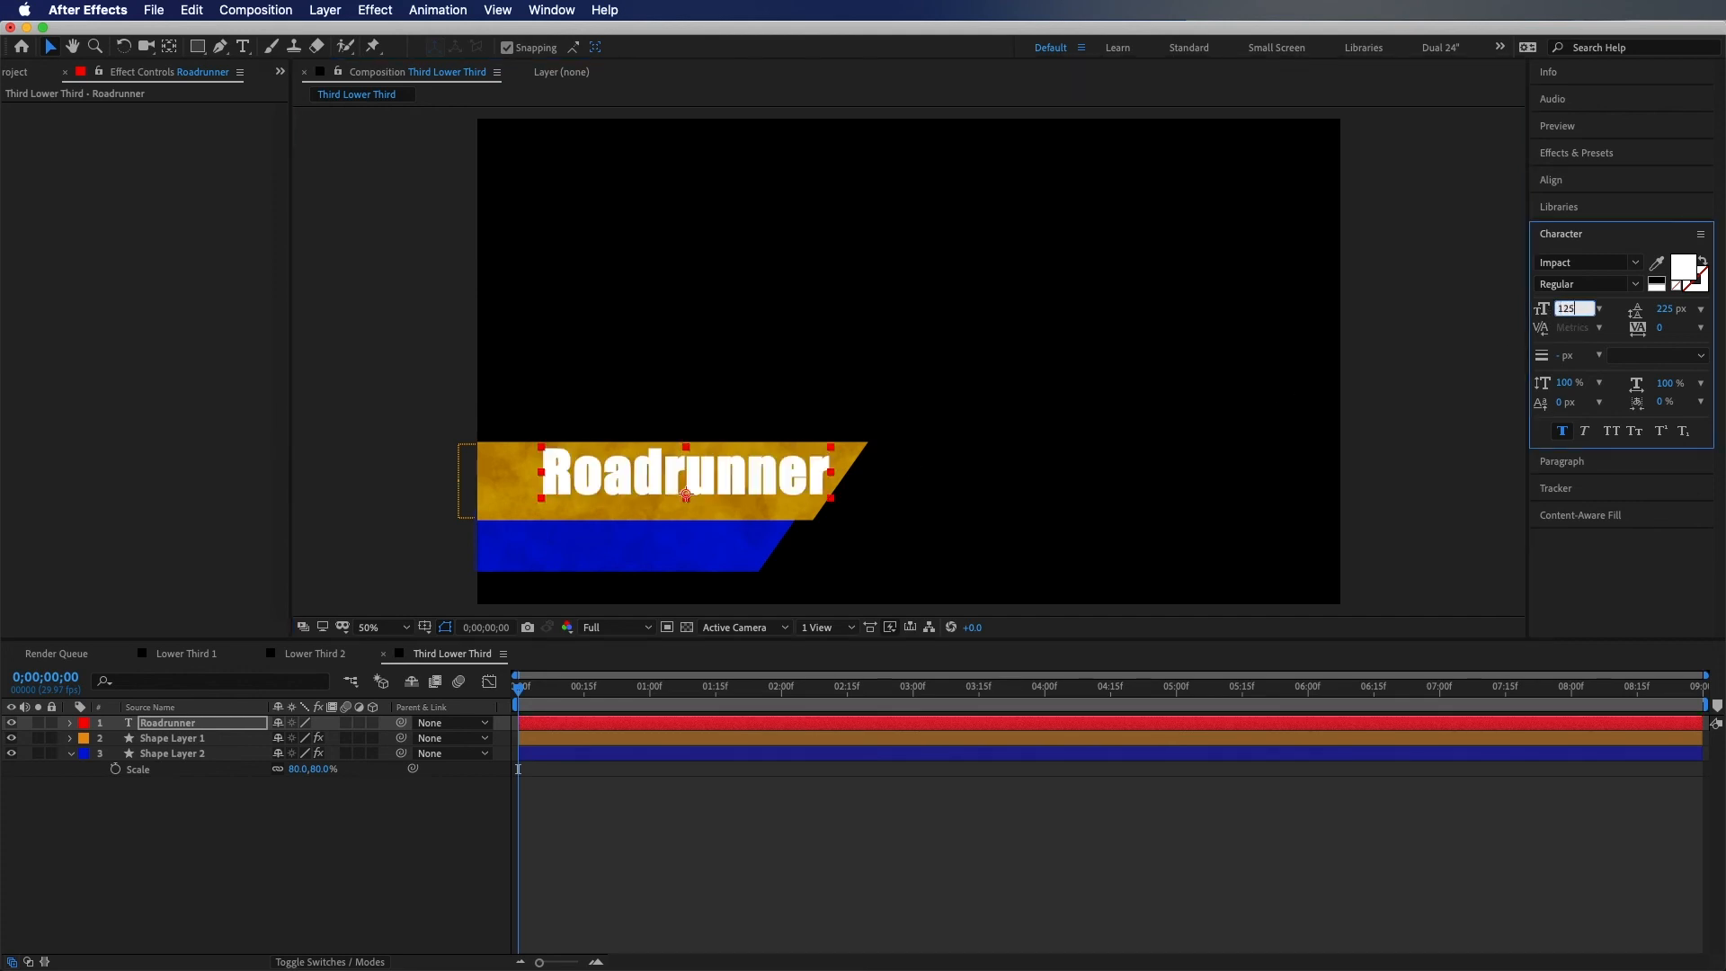
{"action": "key", "text": "Return"}
{"action": "left_click", "coordinate": [719, 488]}
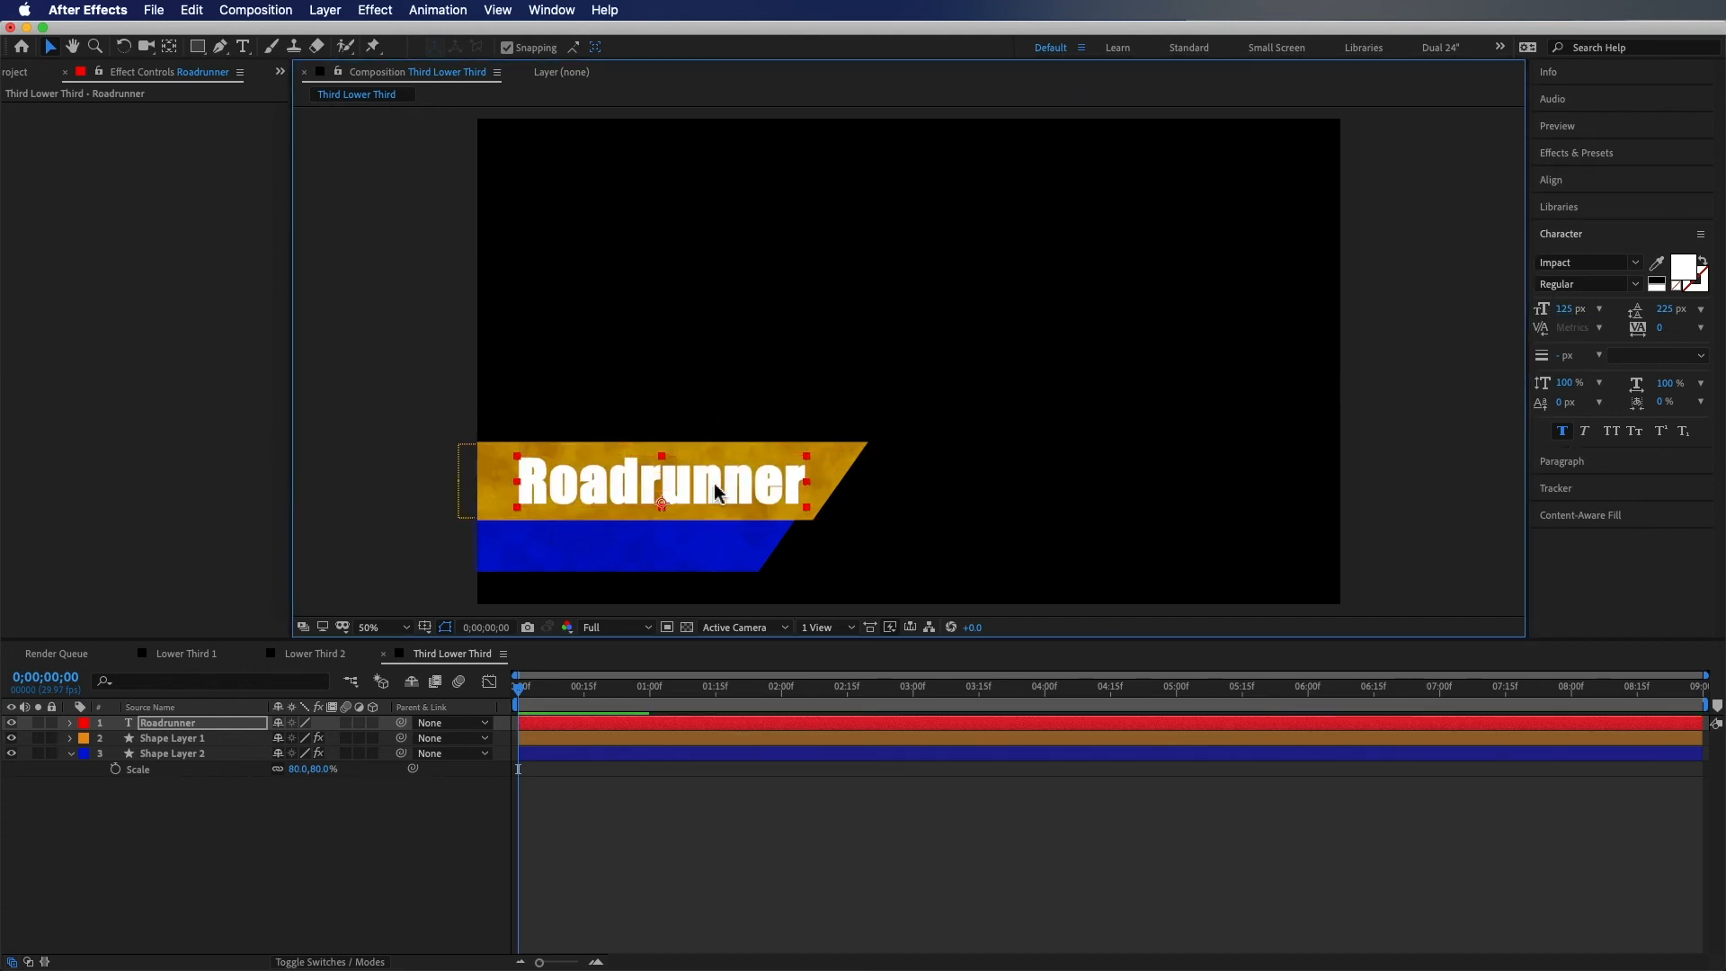
Duplicate the Roadrunner text, move the copy onto the blue bar and change its wording to "Tutorial Host"
{"action": "key", "text": "super+d"}
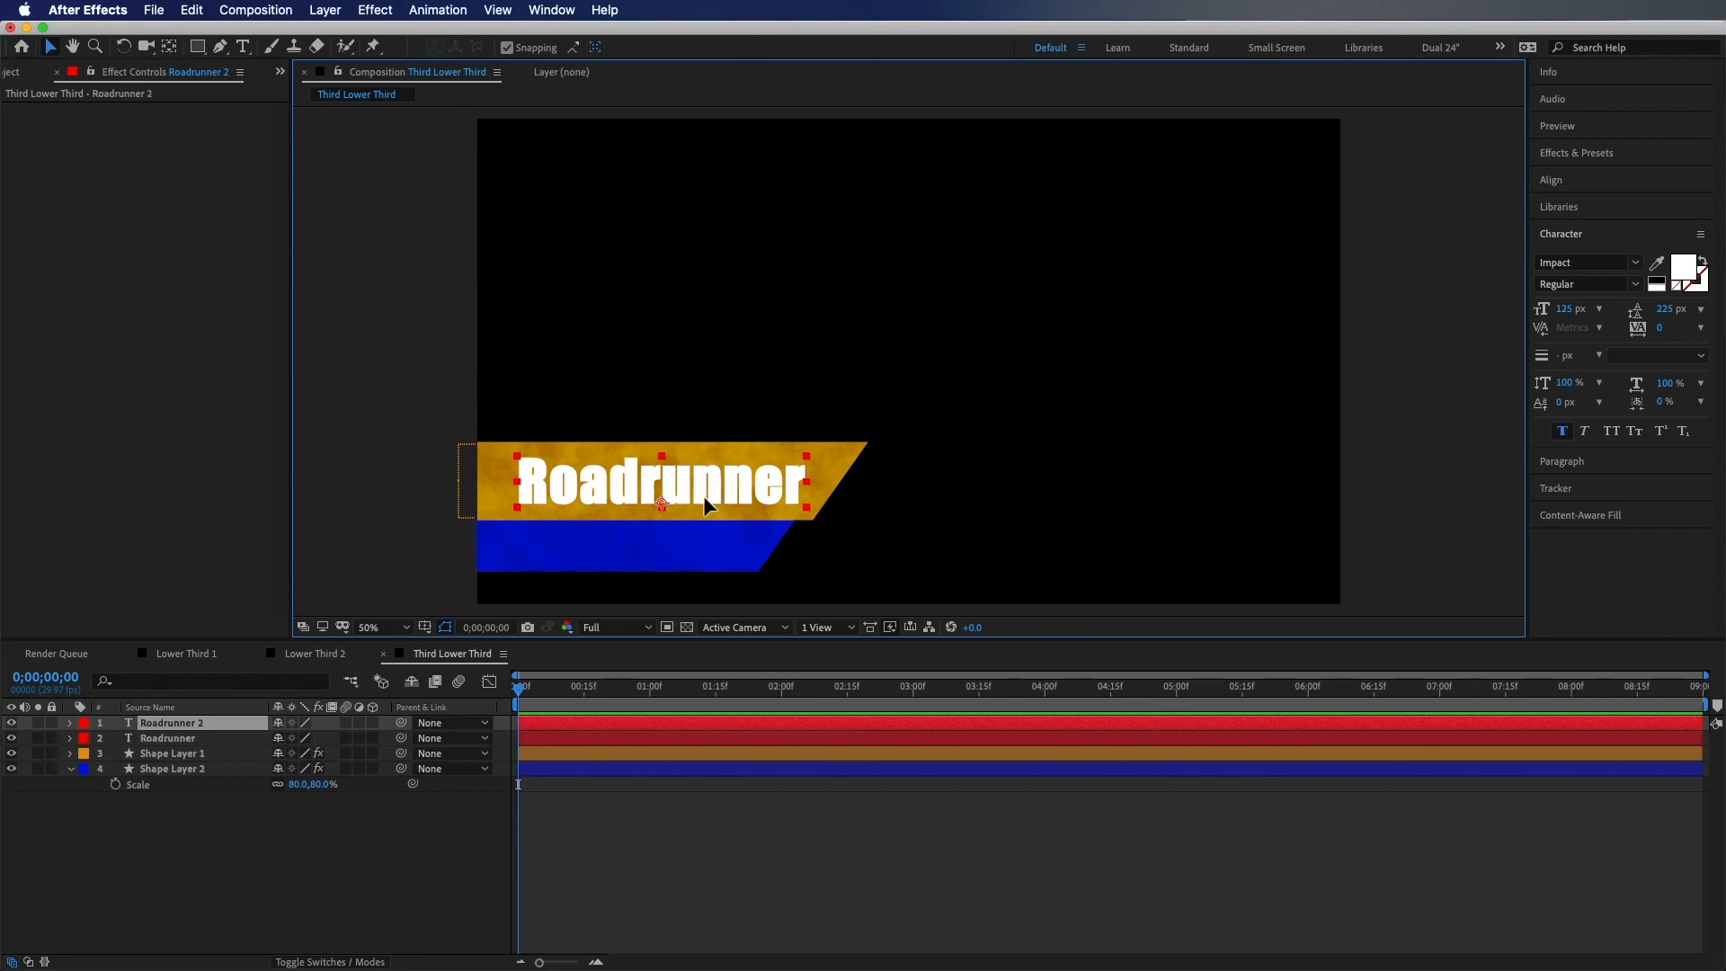
{"action": "left_click_drag", "start_coordinate": [714, 482], "coordinate": [676, 565]}
{"action": "double_click", "coordinate": [684, 559]}
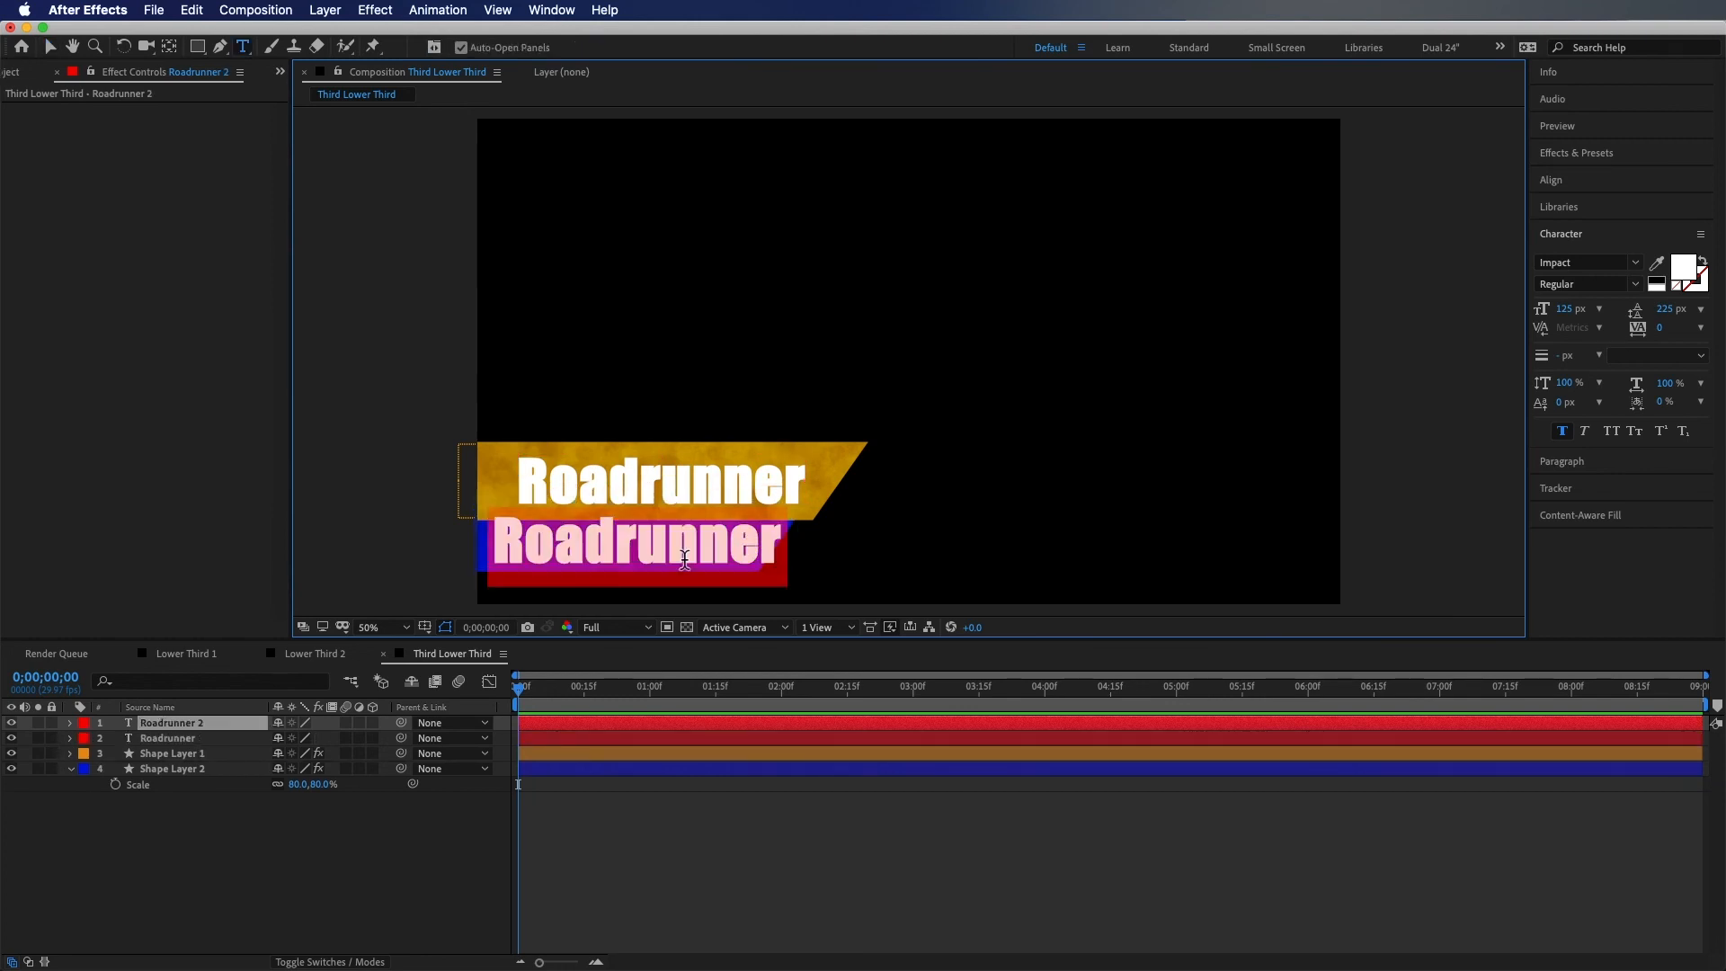
{"action": "type", "text": "Tutori"}
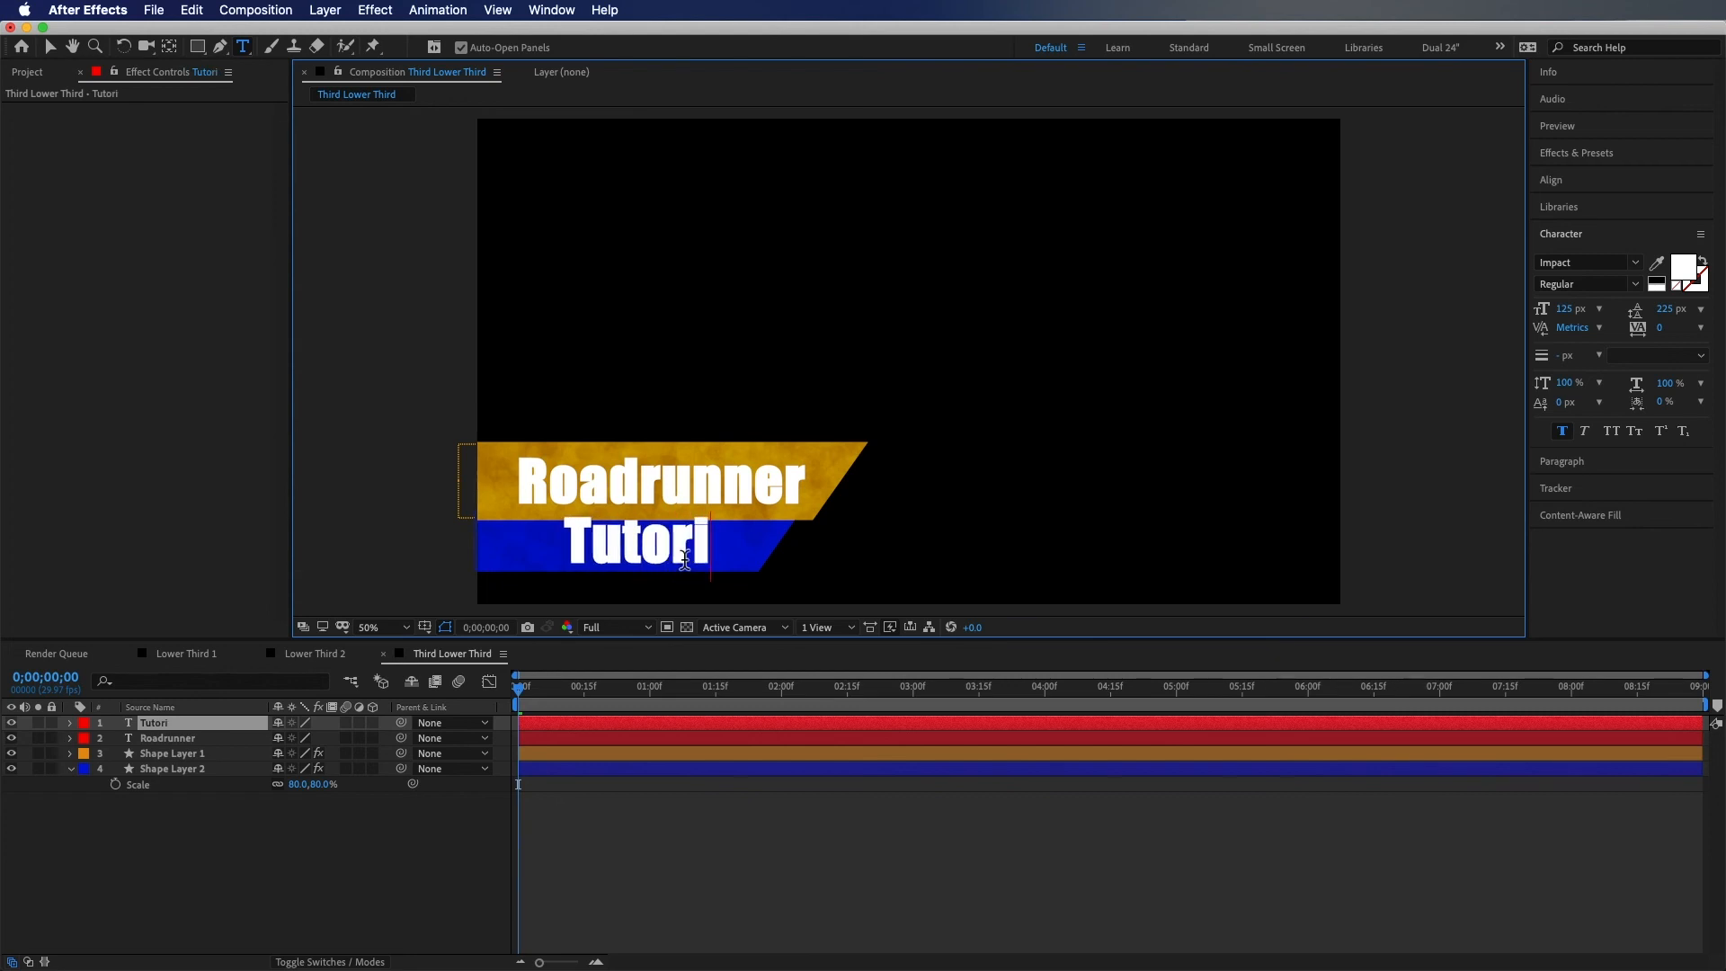
{"action": "type", "text": "al Host"}
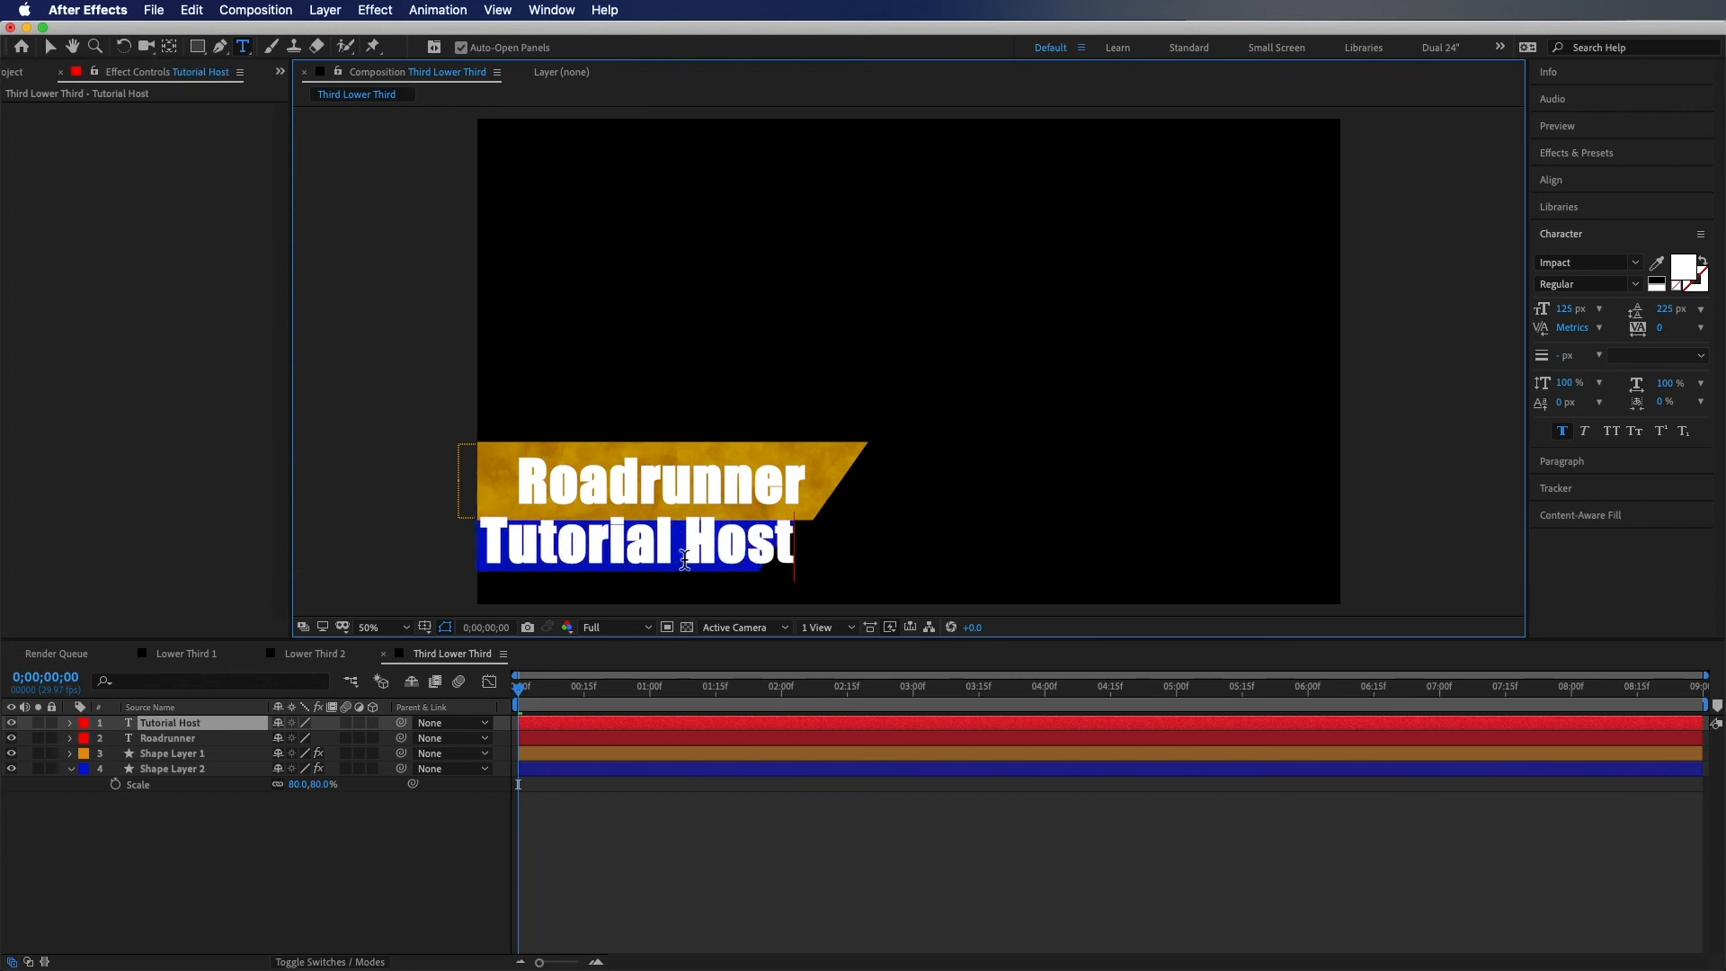
Set the font size of the Tutorial Host text to 75 px
{"action": "key", "text": "super+a"}
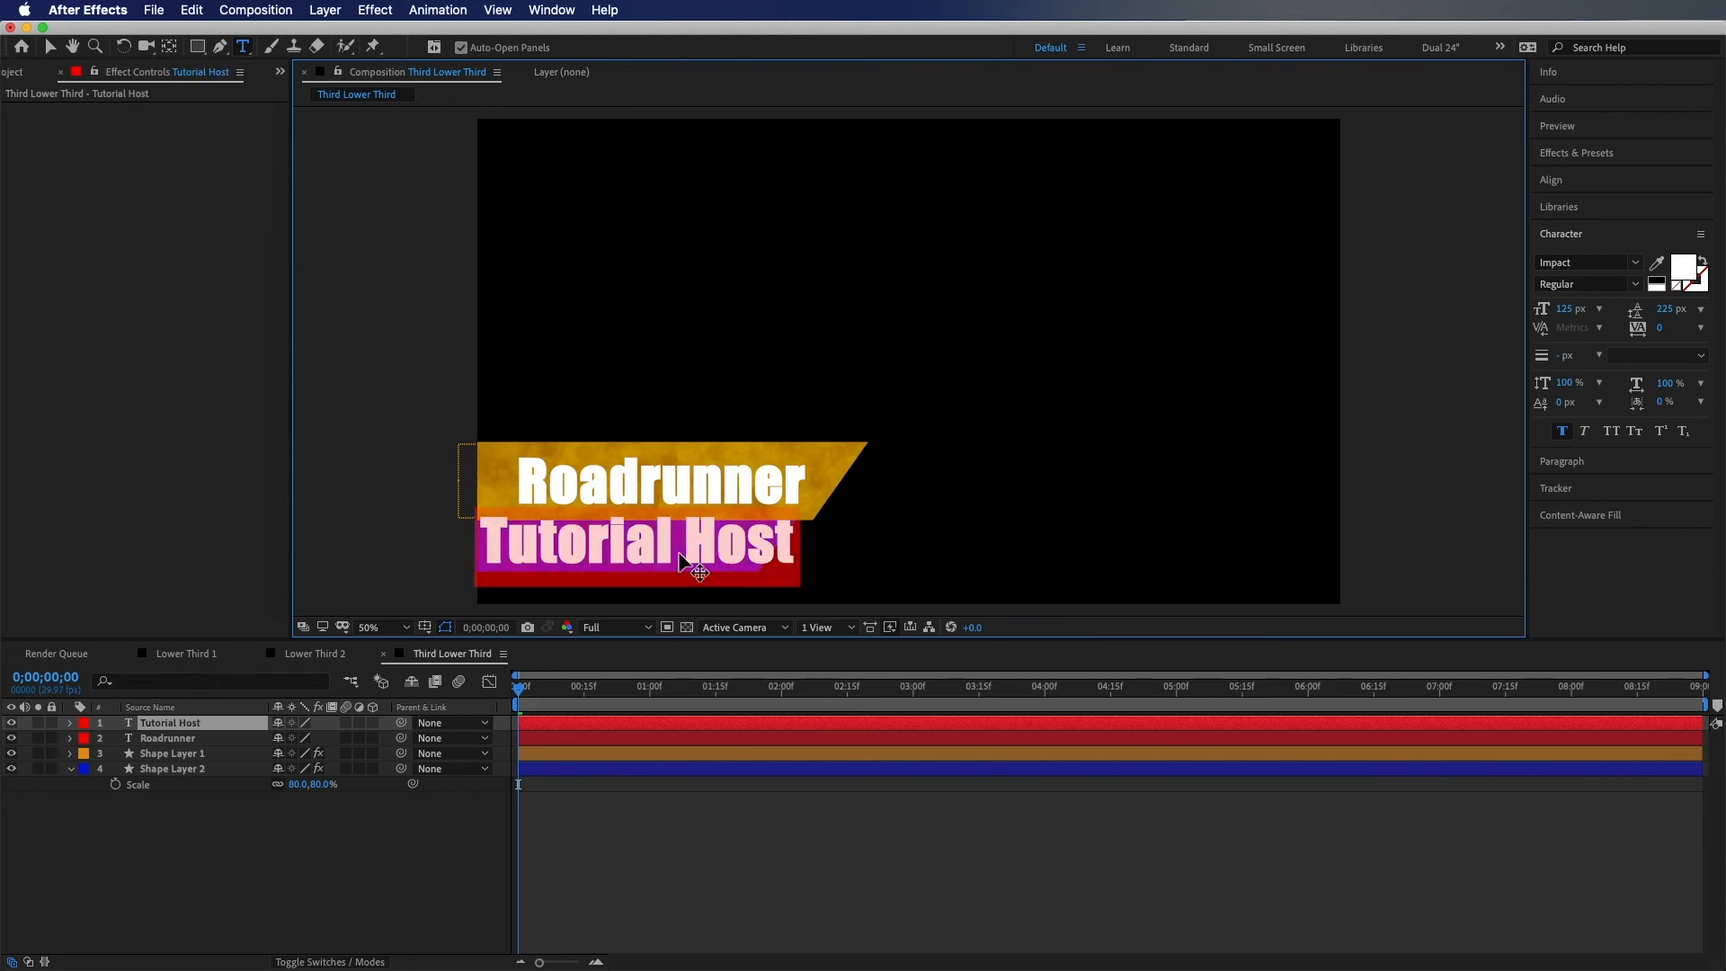
{"action": "left_click", "coordinate": [1568, 310]}
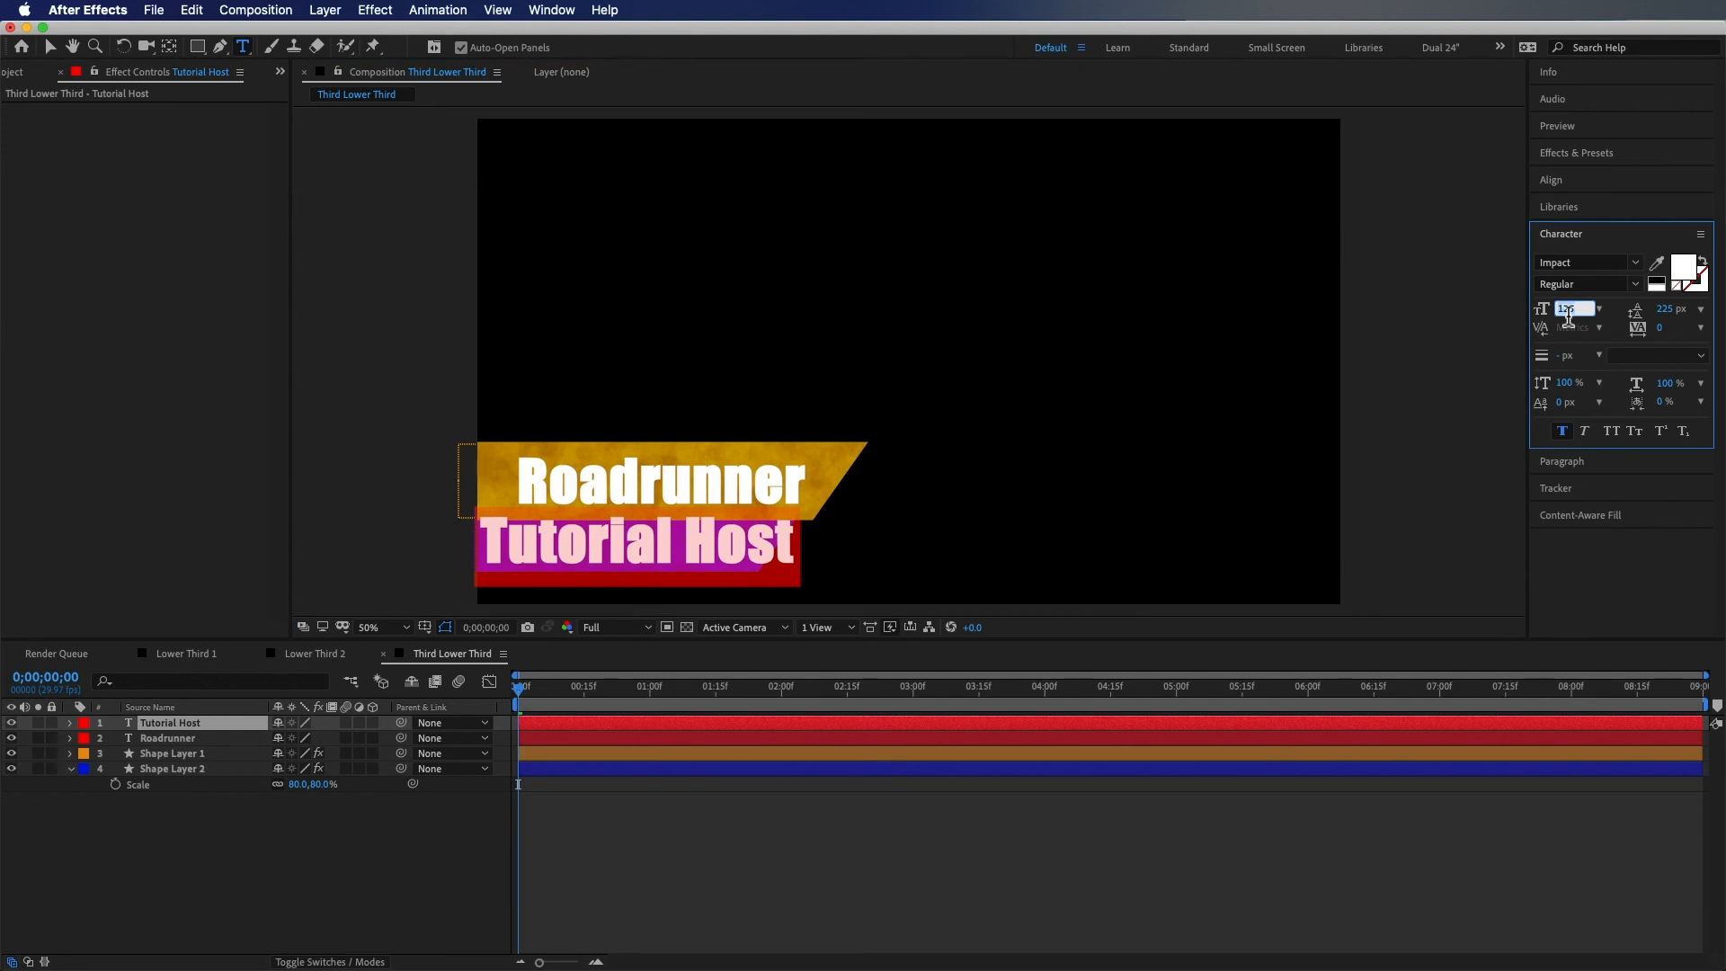
{"action": "type", "text": "75"}
{"action": "key", "text": "Return"}
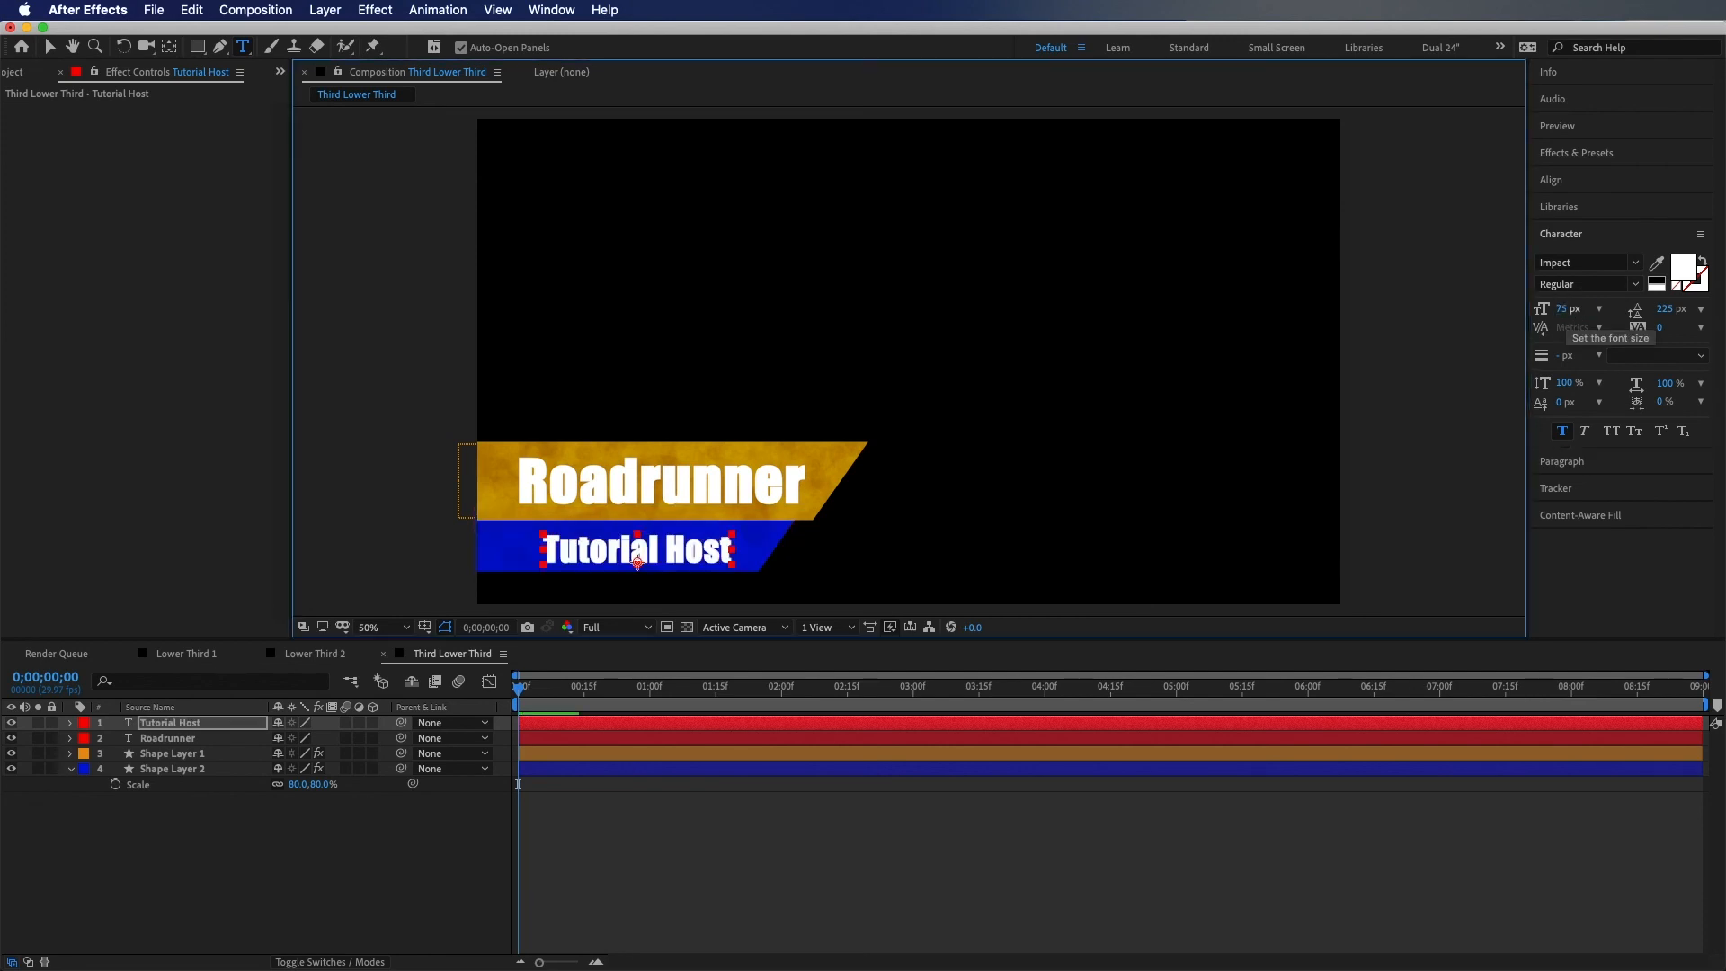
Fine-tune the positions of the Tutorial Host and Roadrunner texts so each sits centered on its bar
{"action": "scroll", "coordinate": [680, 550], "scroll_direction": "up", "scroll_amount": 1}
{"action": "key", "text": "space"}
{"action": "left_click_drag", "start_coordinate": [664, 440], "coordinate": [1034, 252]}
{"action": "scroll", "coordinate": [993, 279], "scroll_direction": "up", "scroll_amount": 1}
{"action": "left_click_drag", "start_coordinate": [792, 407], "coordinate": [1041, 232]}
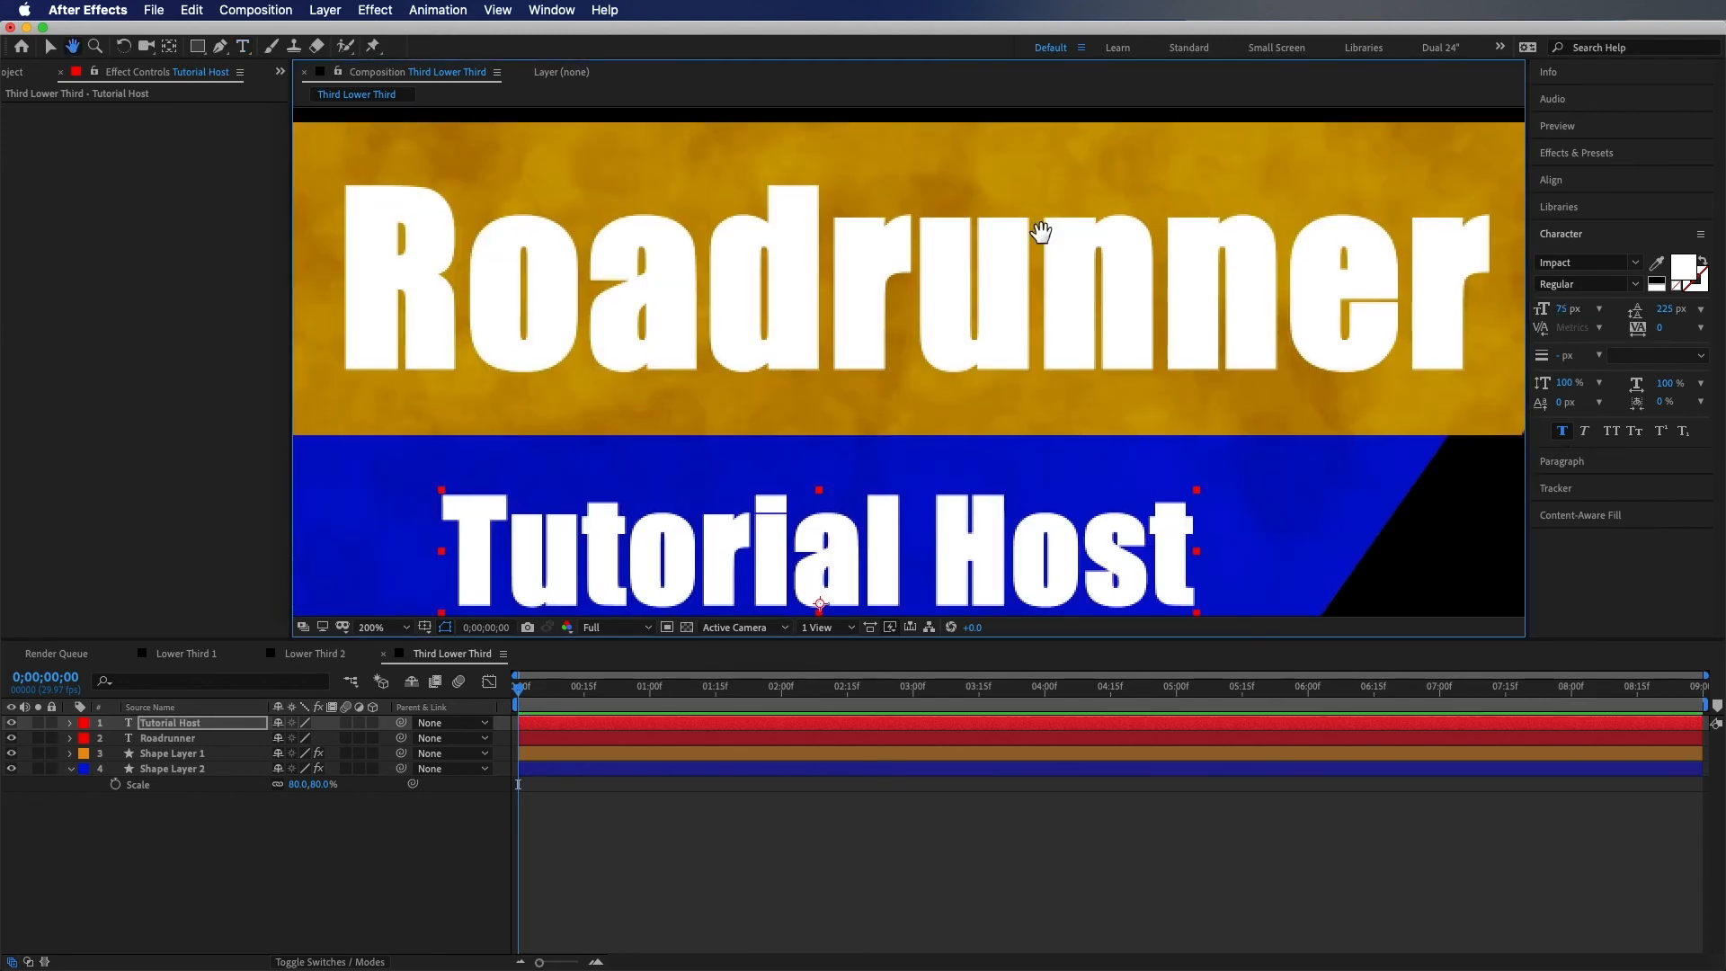
{"action": "scroll", "coordinate": [1041, 232], "scroll_direction": "down", "scroll_amount": 1}
{"action": "key", "text": "v"}
{"action": "left_click_drag", "start_coordinate": [891, 456], "coordinate": [909, 458]}
{"action": "left_click_drag", "start_coordinate": [956, 336], "coordinate": [955, 332]}
Find the Drop Shadow effect and apply it to the Roadrunner text
{"action": "left_click", "coordinate": [1614, 155]}
{"action": "left_click", "coordinate": [1614, 176]}
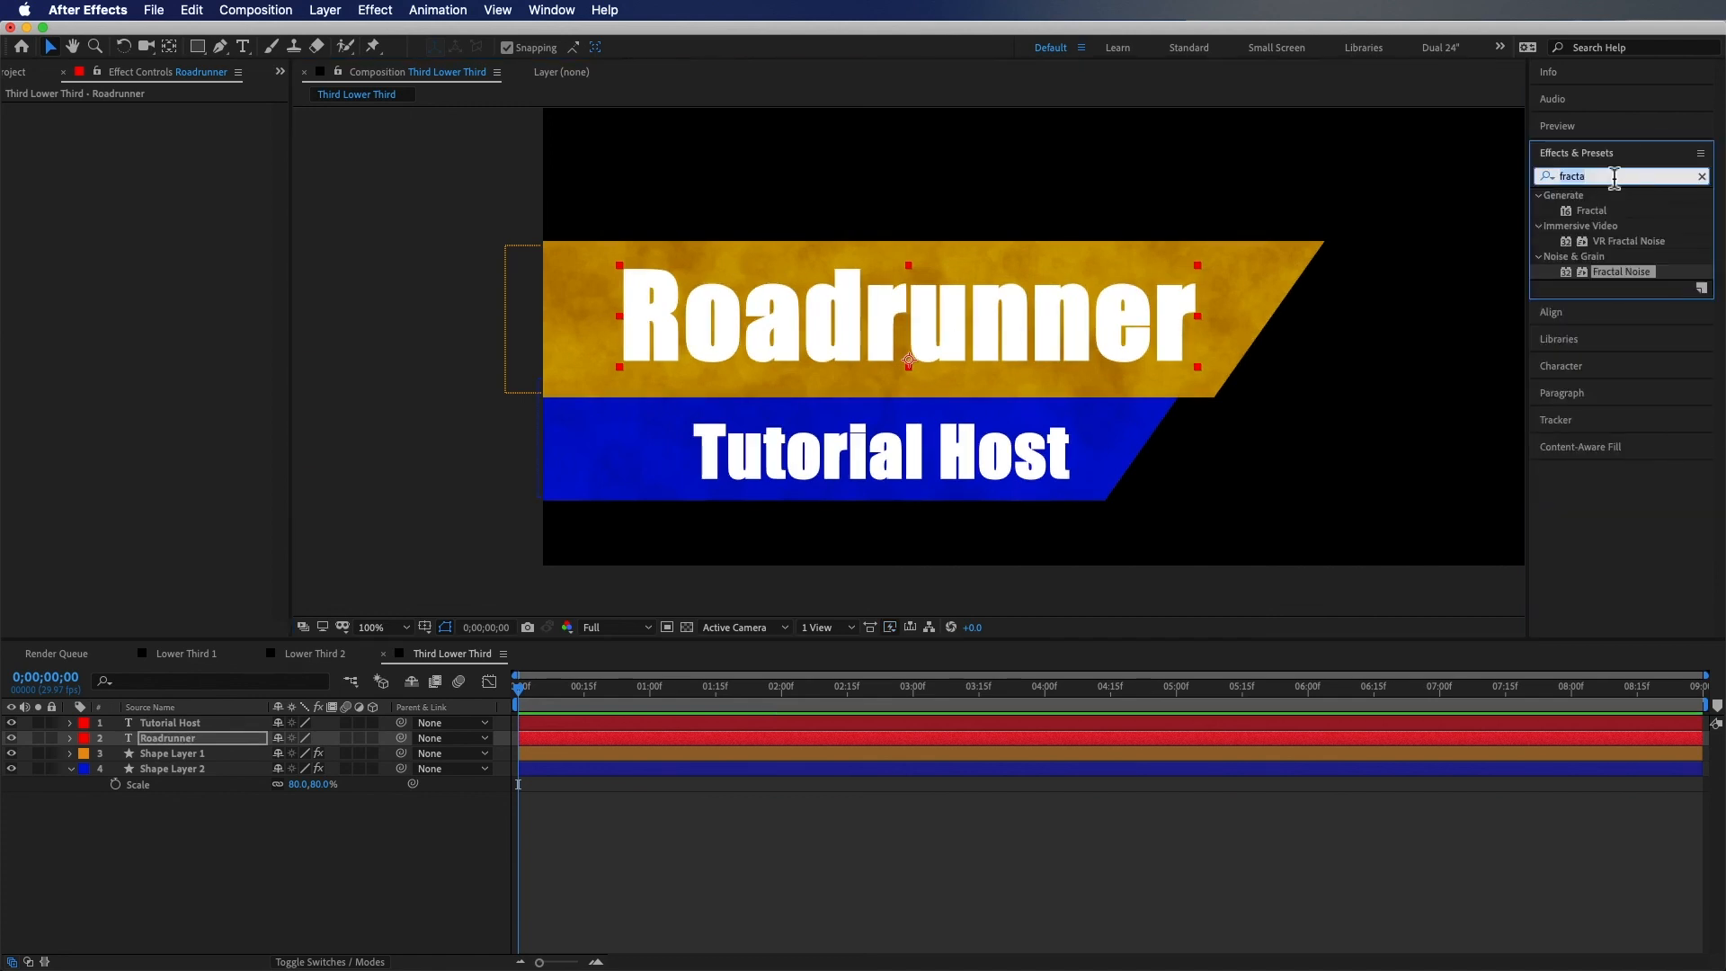
{"action": "type", "text": "drop"}
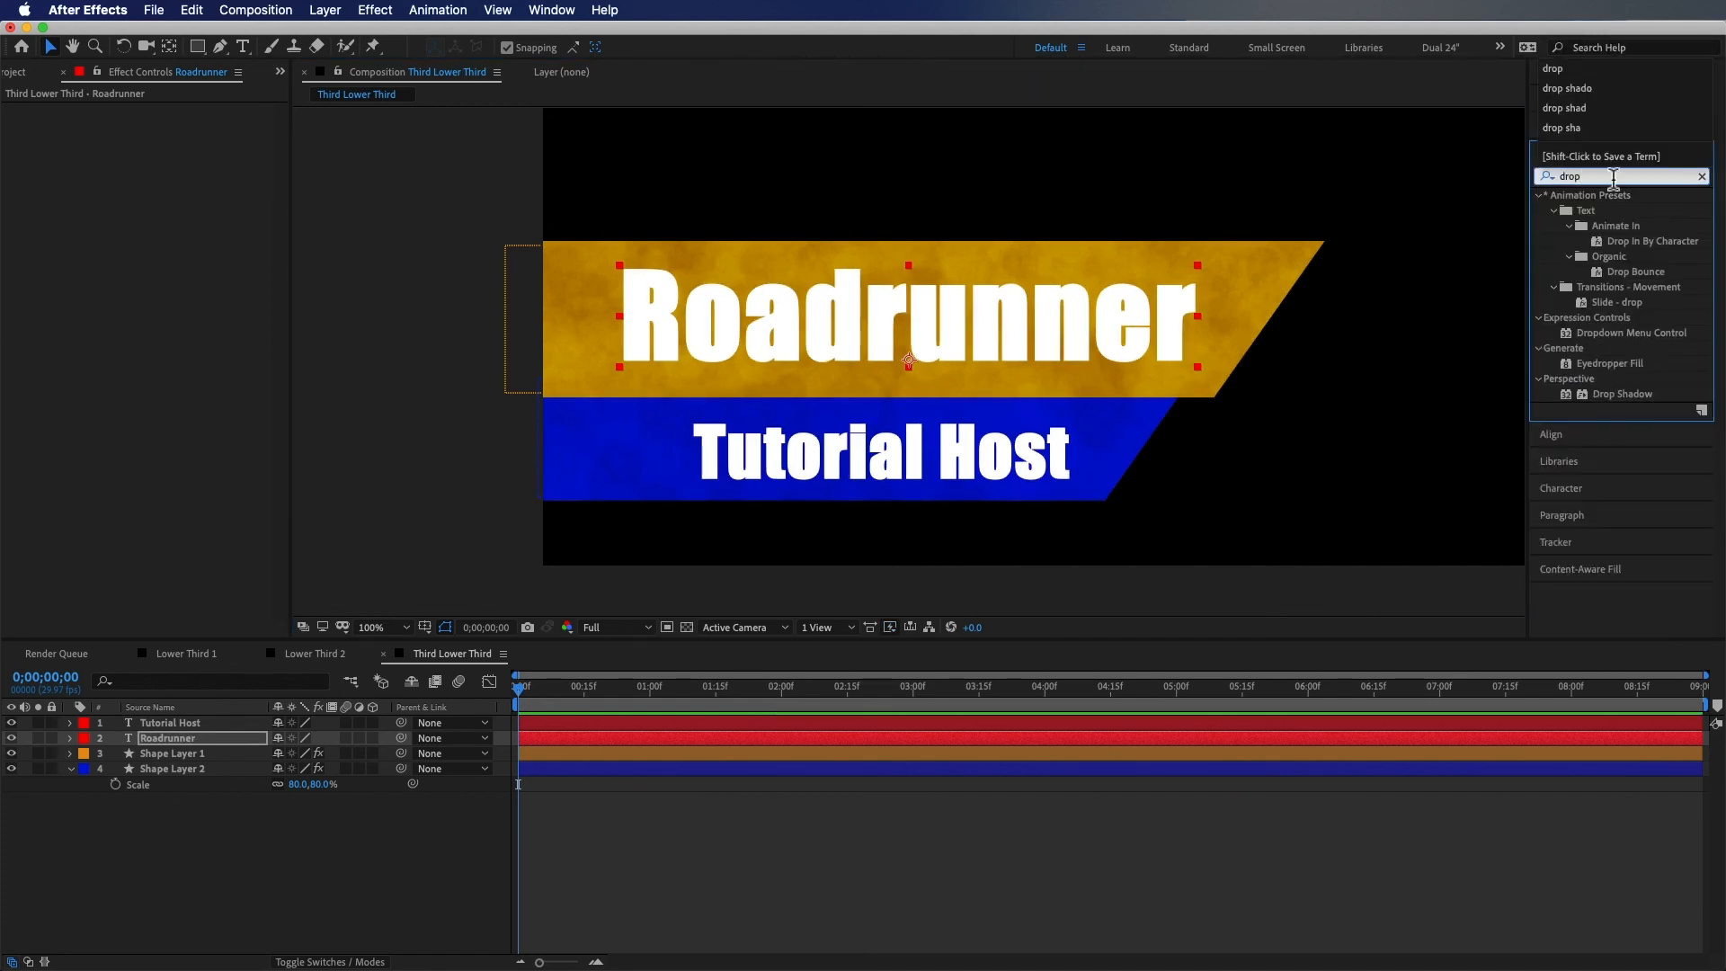
{"action": "double_click", "coordinate": [1609, 393]}
Set the Roadrunner text's drop shadow to 100% opacity, direction 0°, distance 0 and softness 25
{"action": "left_click_drag", "start_coordinate": [174, 144], "coordinate": [218, 144]}
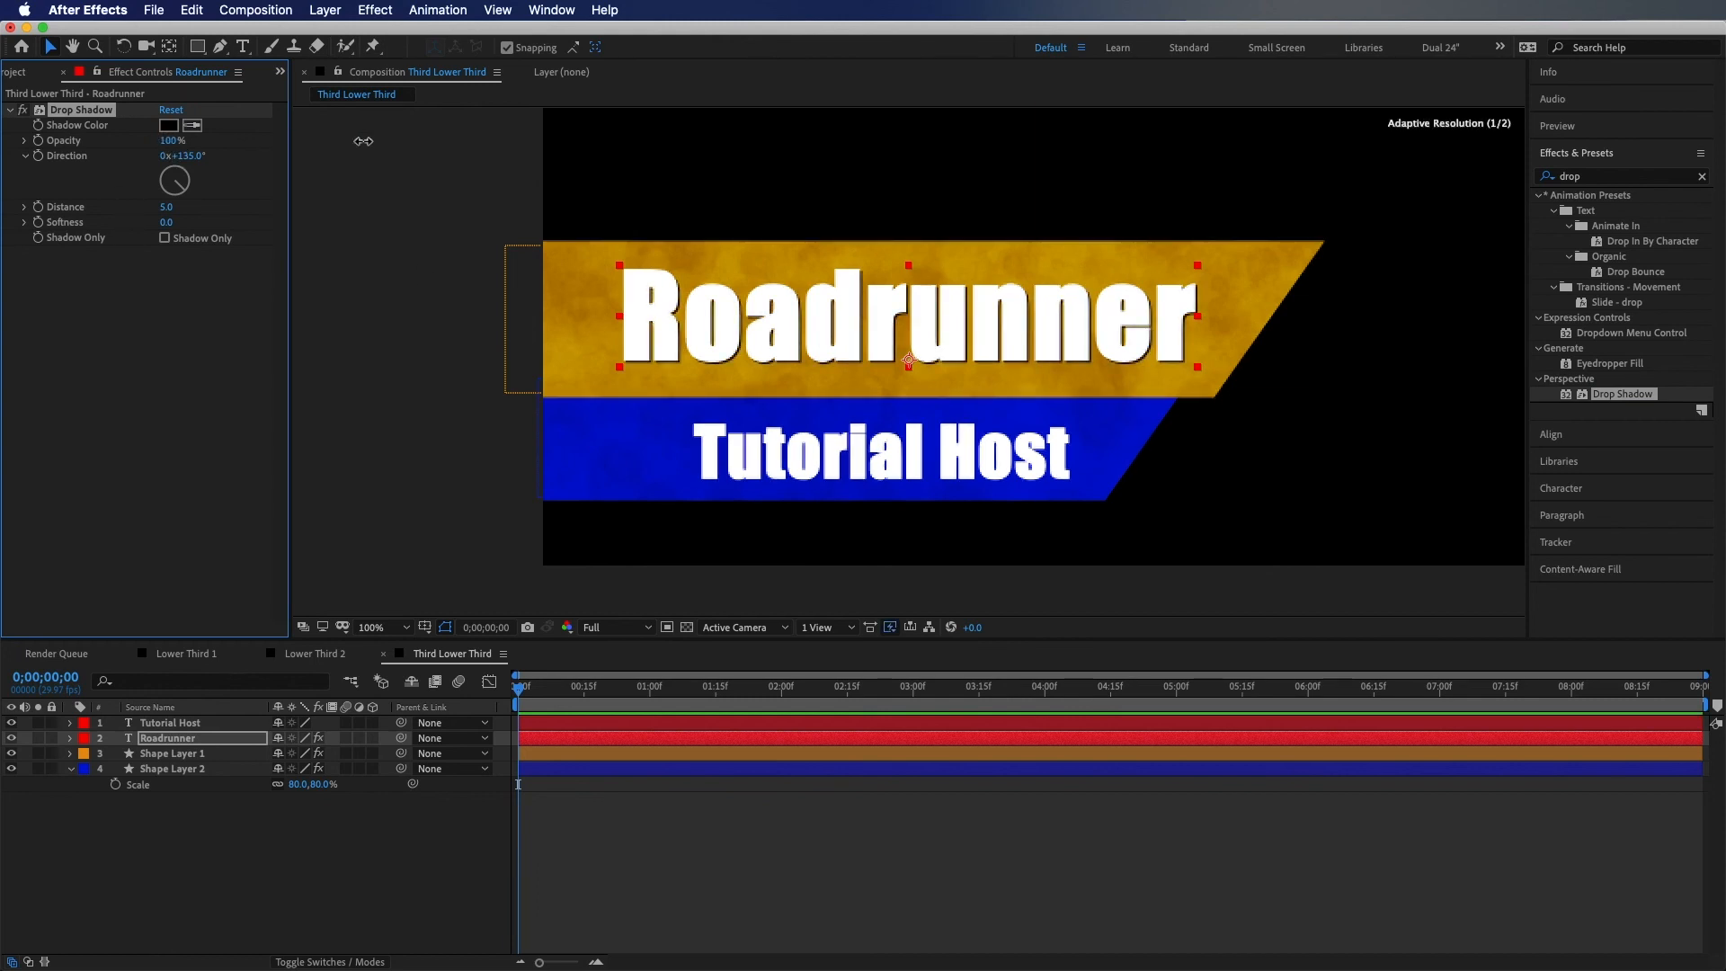
{"action": "left_click", "coordinate": [201, 157]}
{"action": "type", "text": "0"}
{"action": "key", "text": "Tab"}
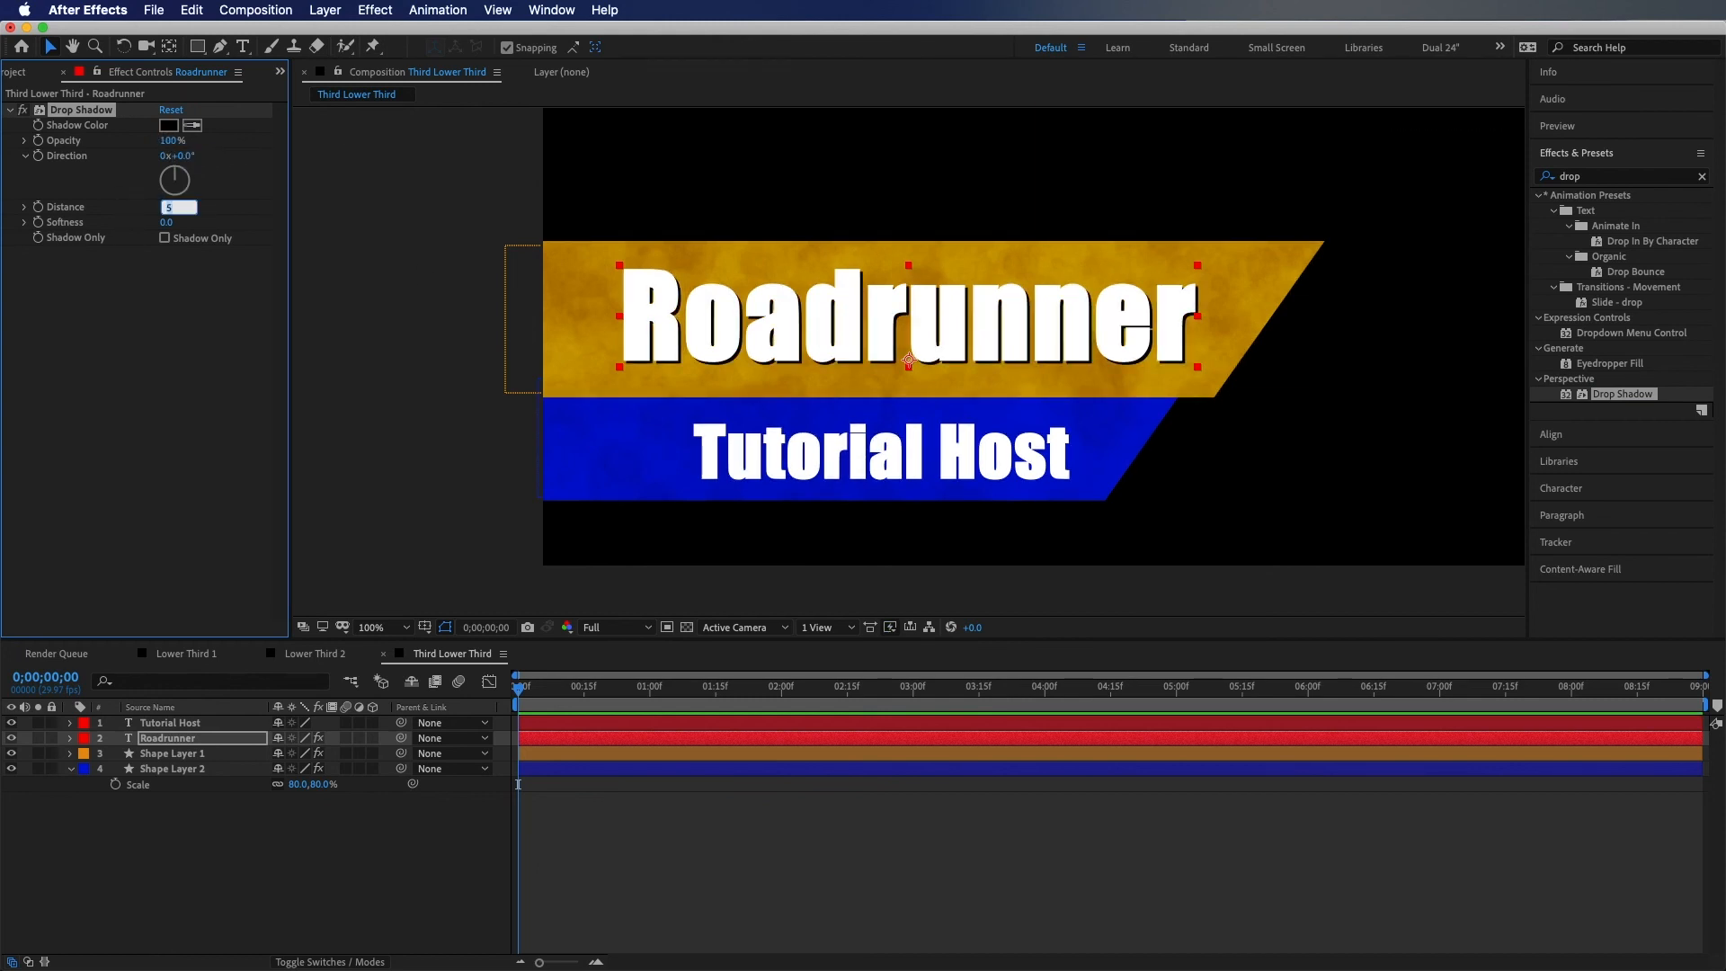
{"action": "type", "text": "0"}
{"action": "key", "text": "Tab"}
{"action": "type", "text": "25"}
{"action": "key", "text": "Return"}
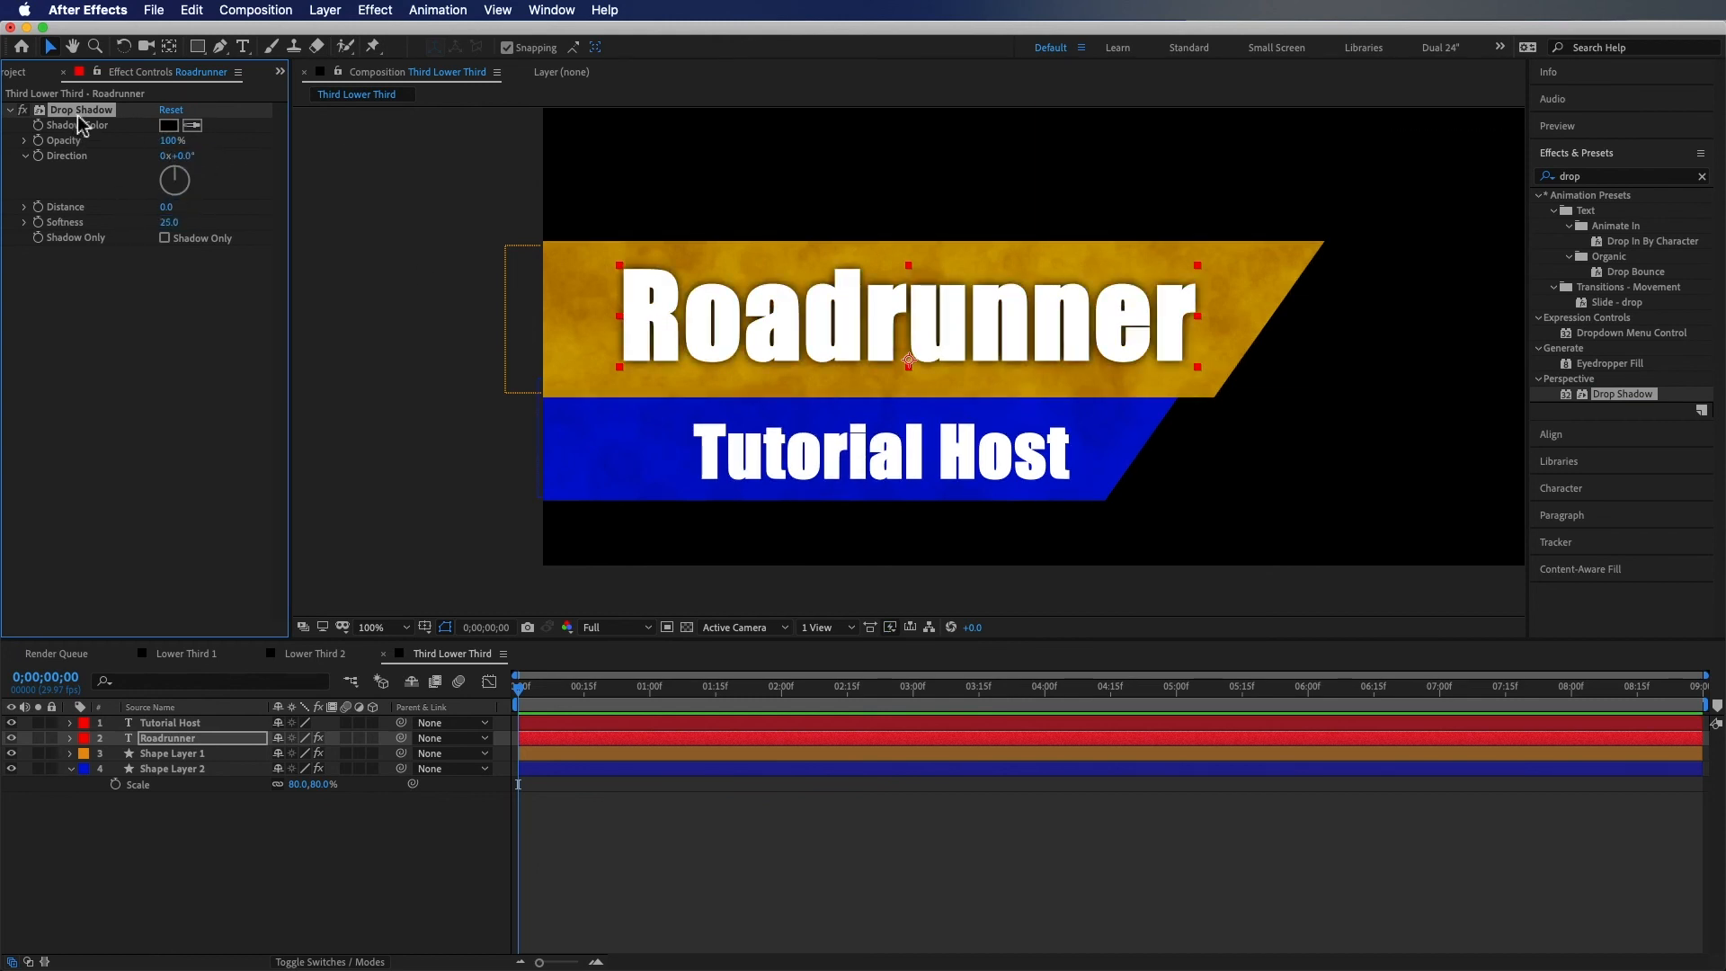
Copy the Roadrunner text's Drop Shadow effect onto the Tutorial Host text and deselect the layer
{"action": "left_click", "coordinate": [169, 723]}
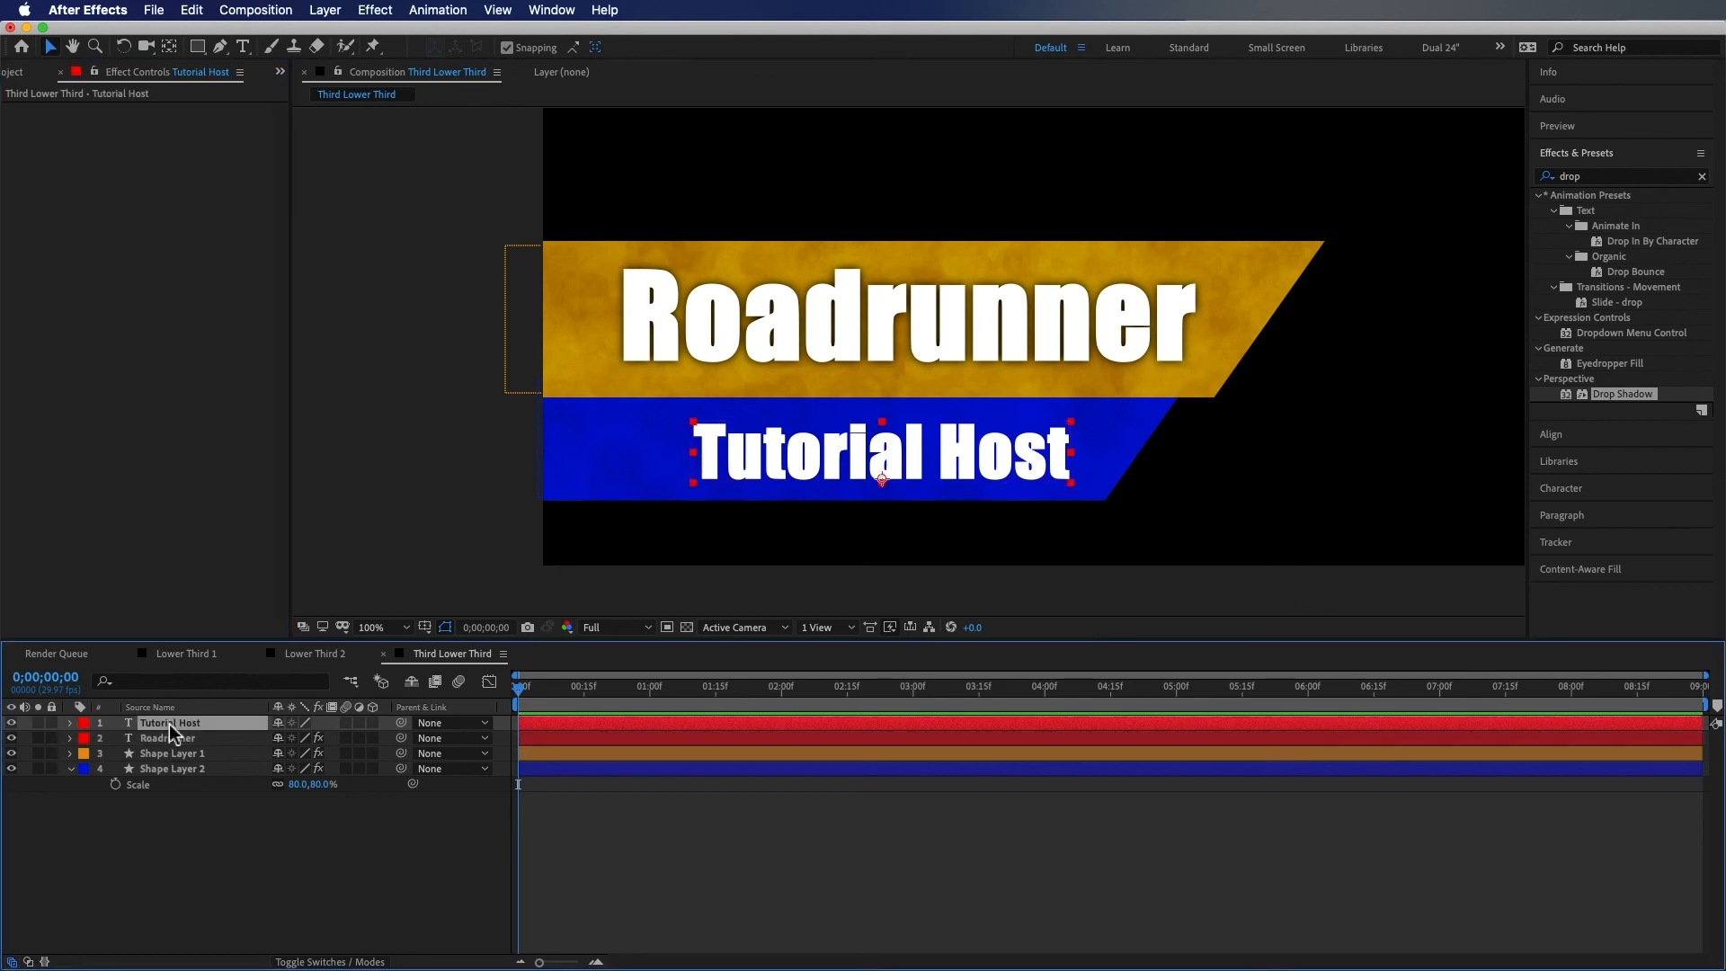
{"action": "key", "text": "cmd+v"}
{"action": "left_click", "coordinate": [232, 899]}
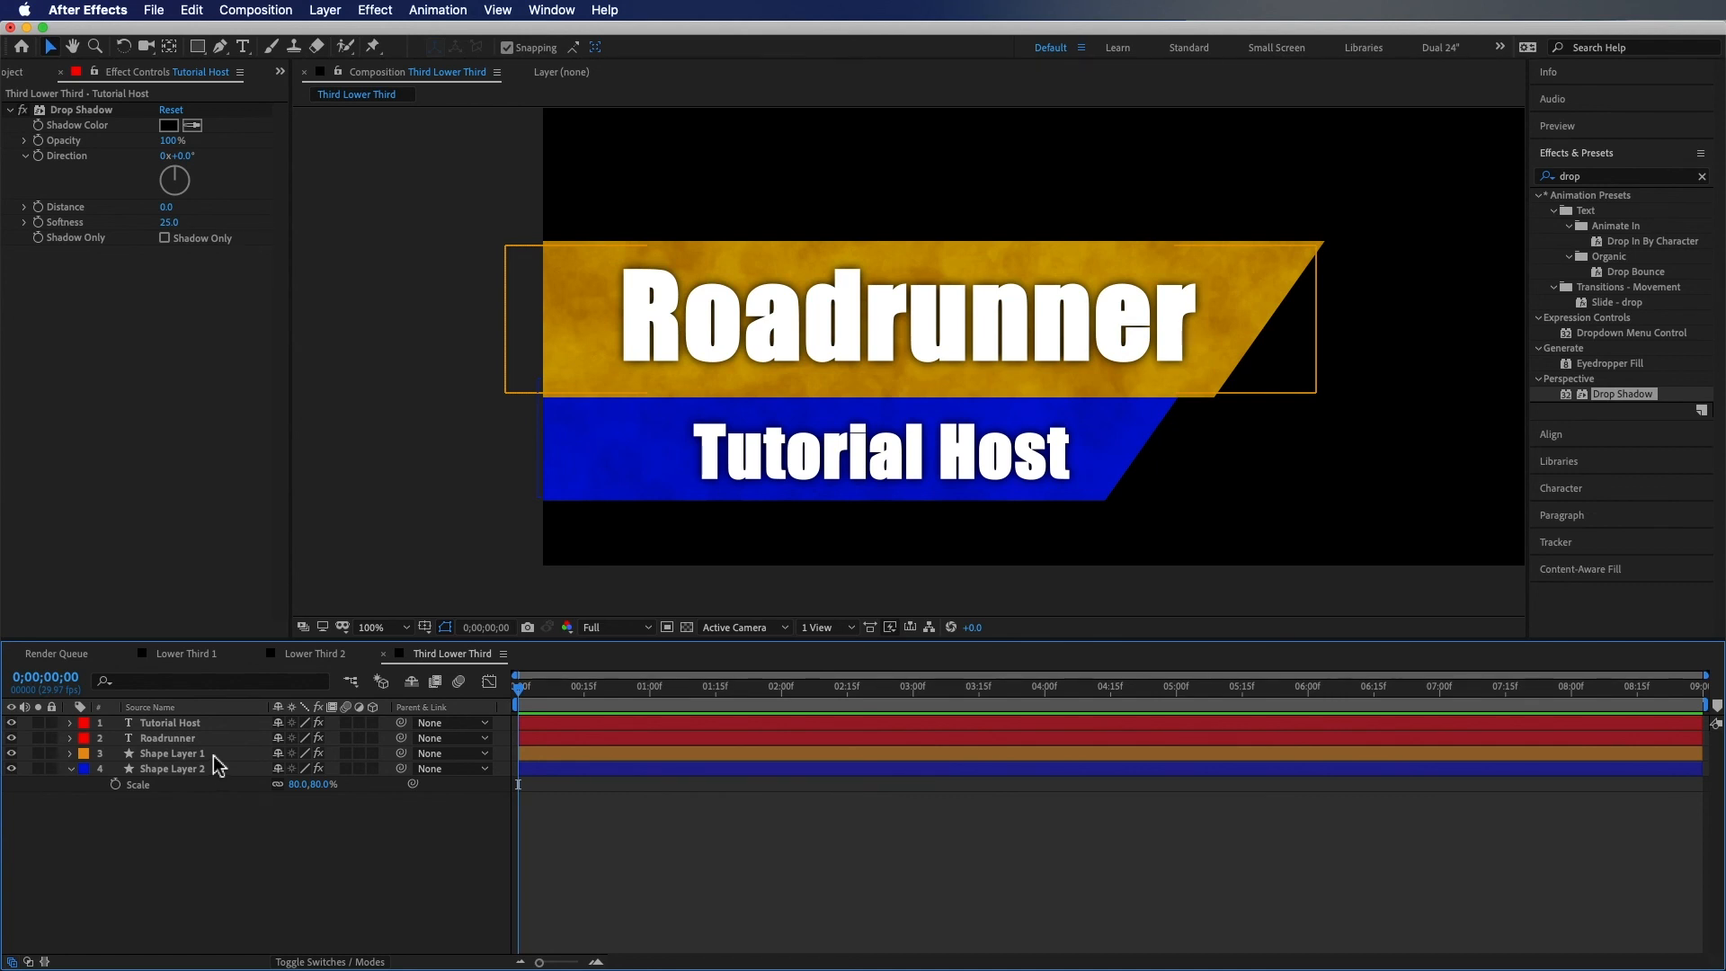
Pre-compose the Roadrunner text together with the orange bar layer into a composition named "Name"
{"action": "left_click", "coordinate": [171, 753]}
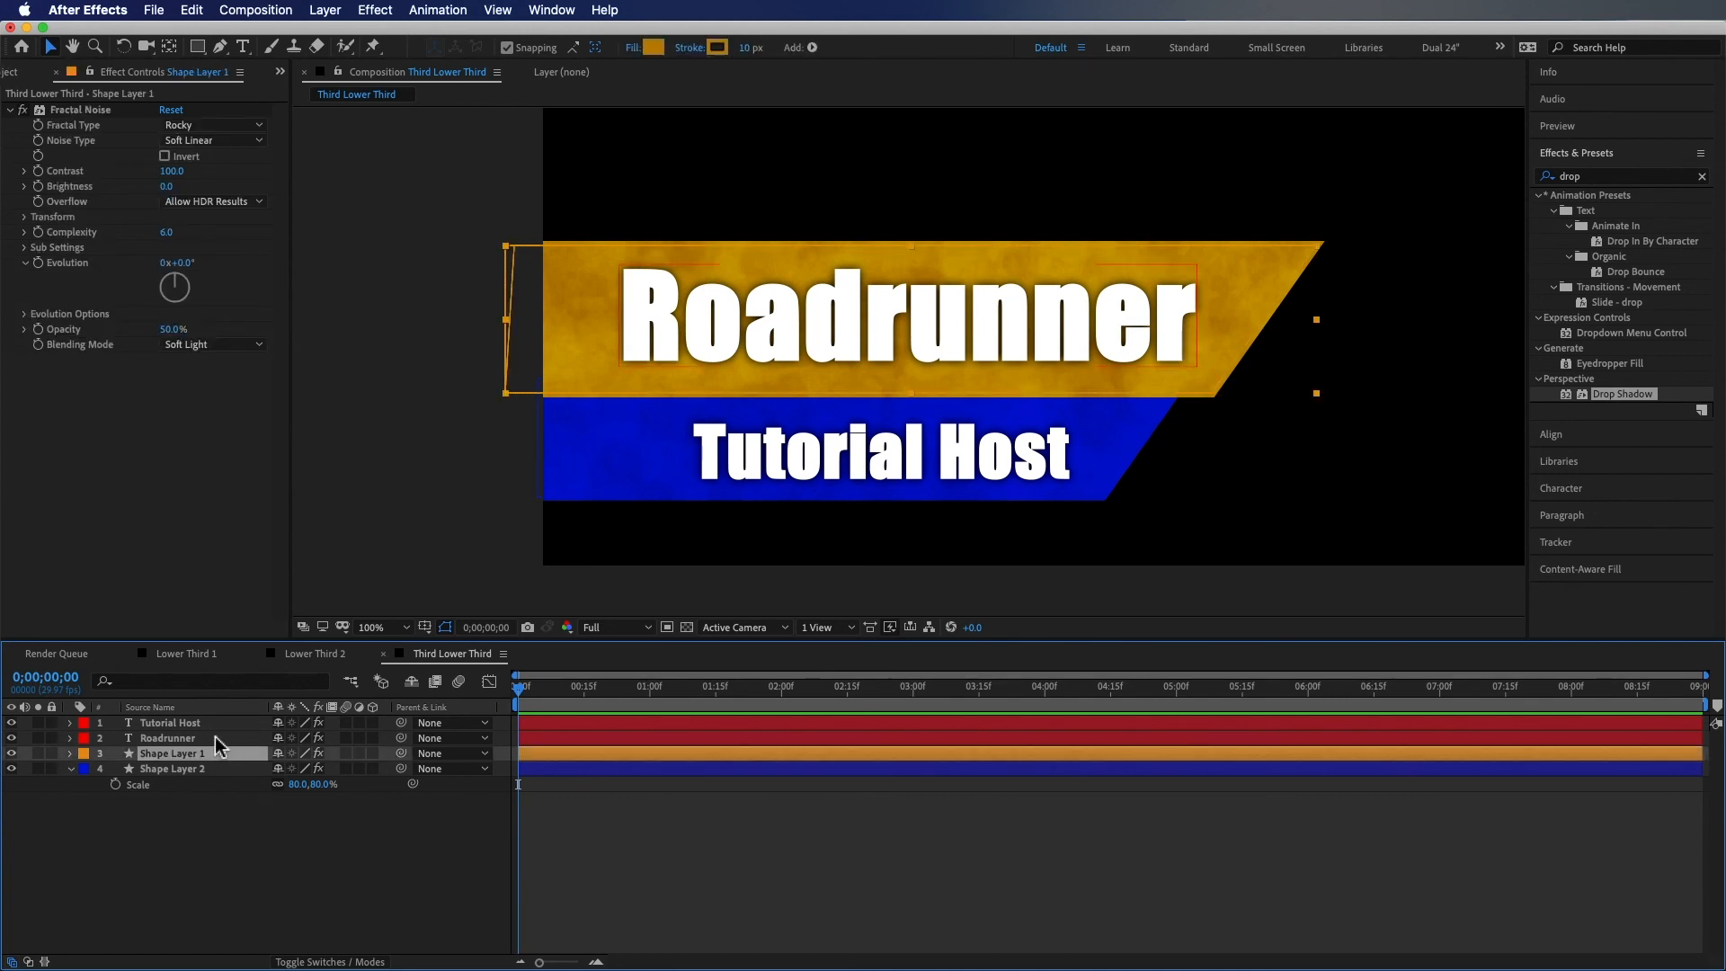
{"action": "left_click", "coordinate": [214, 736], "text": "shift"}
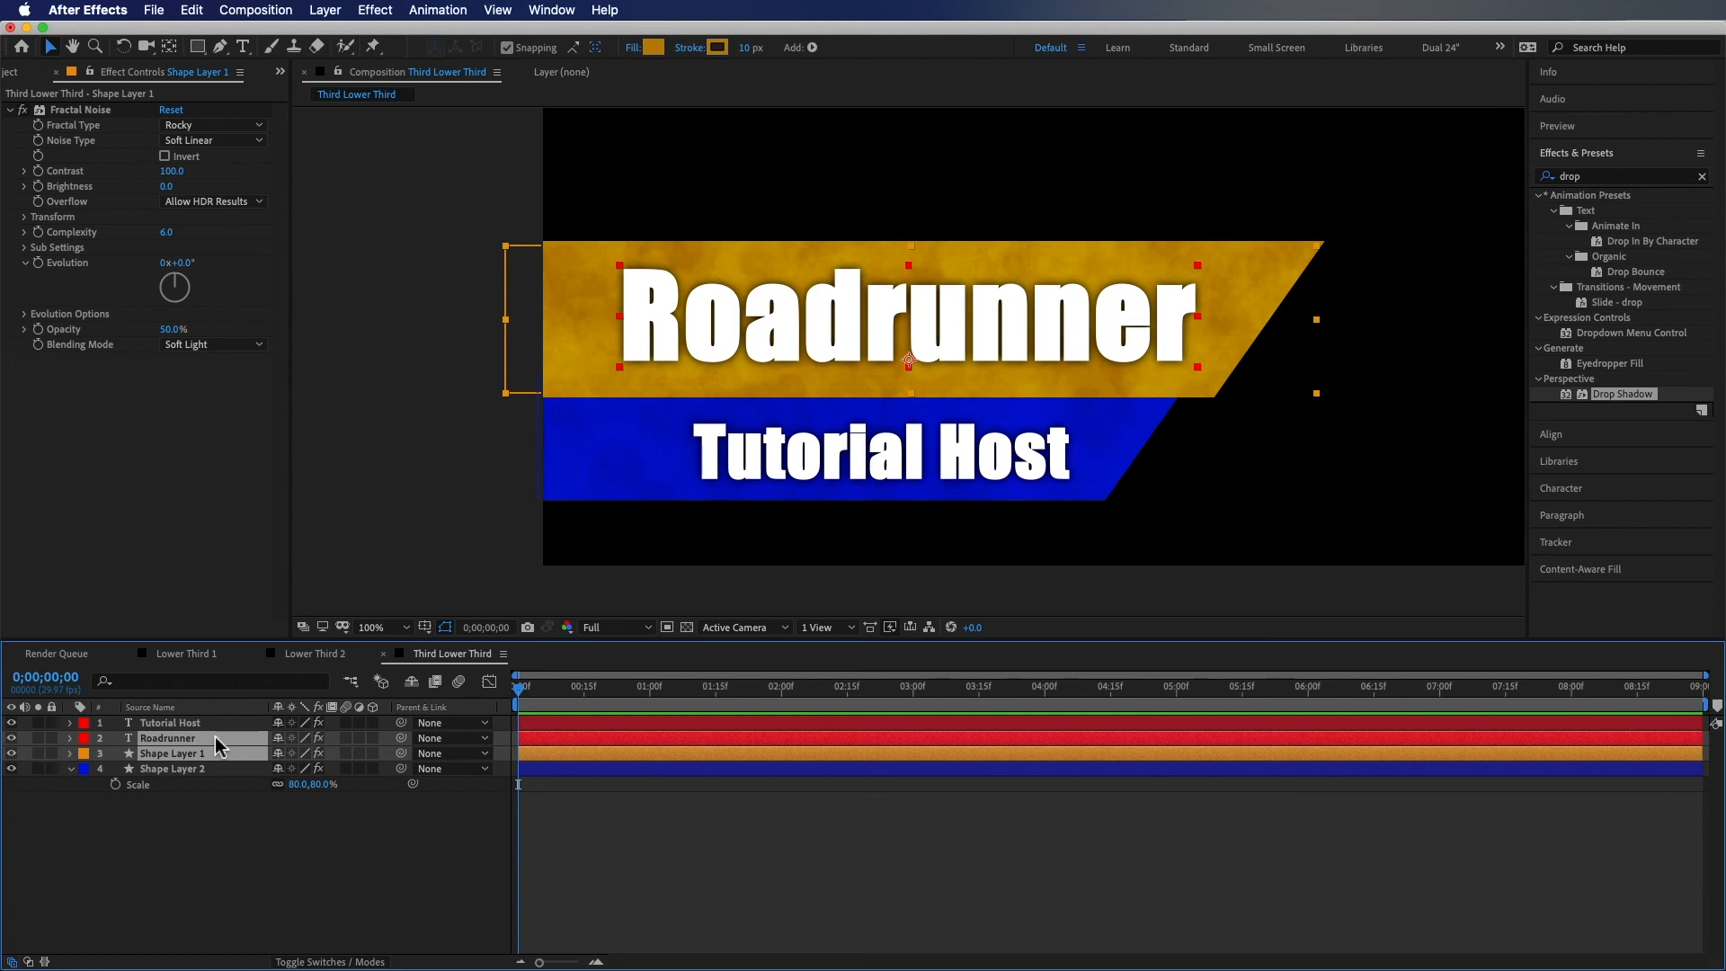
{"action": "key", "text": "super+shift+c"}
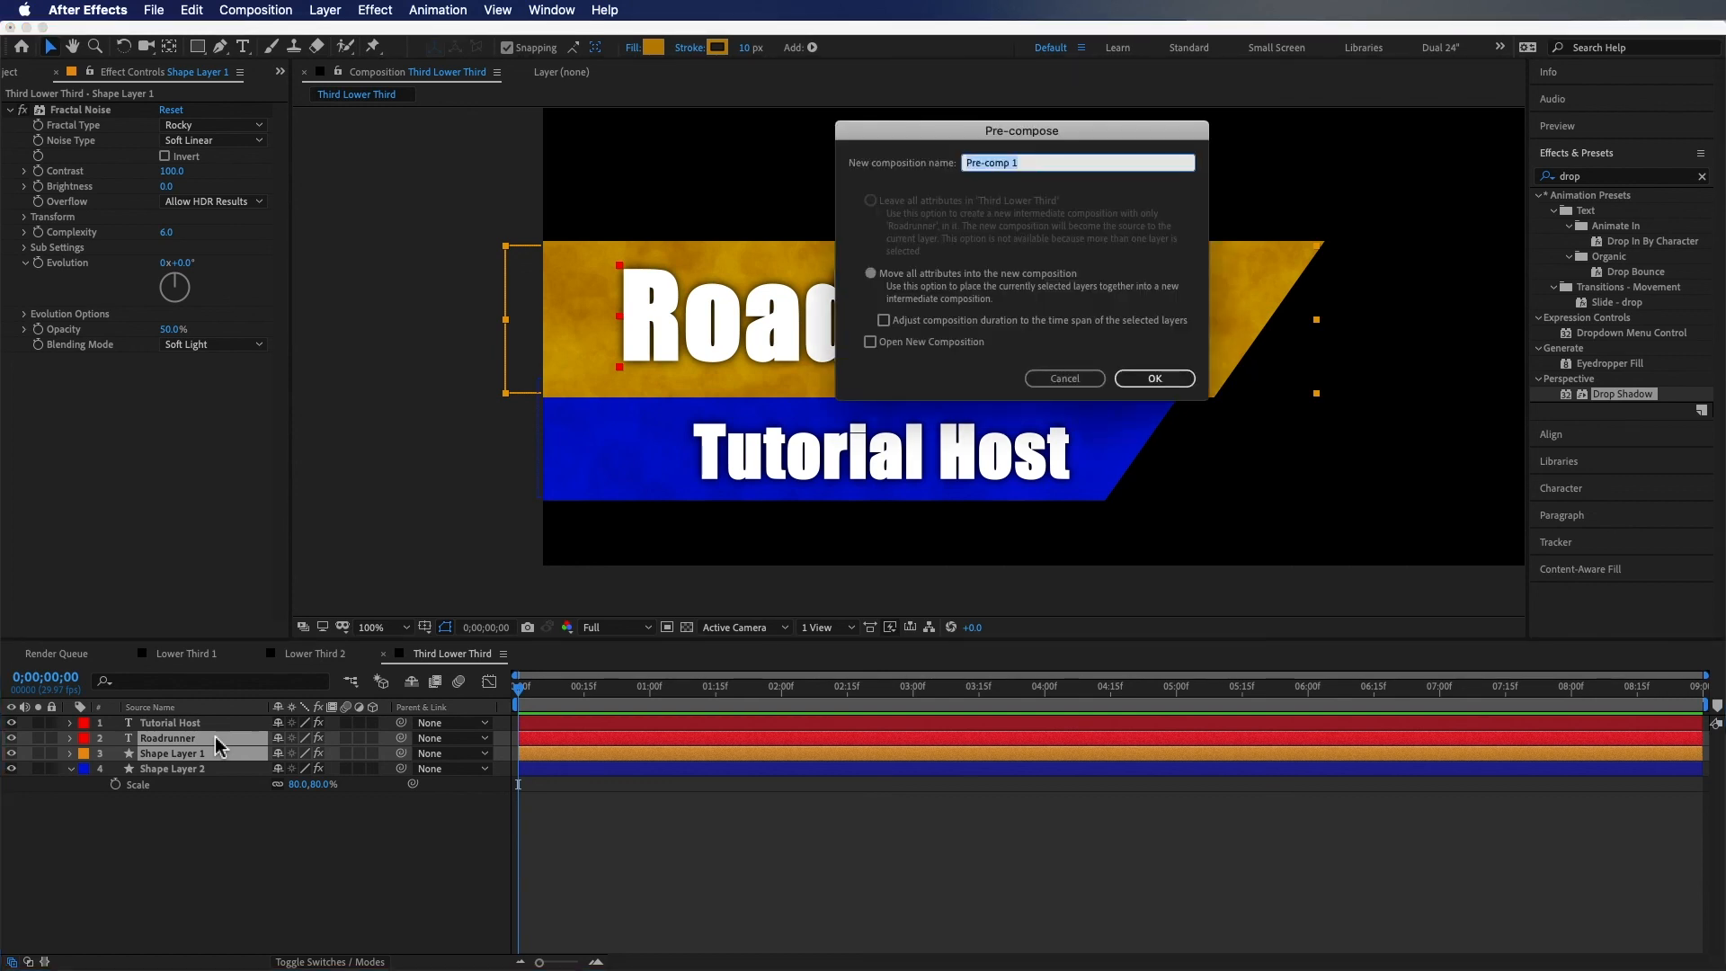
{"action": "type", "text": "Name"}
{"action": "key", "text": "Return"}
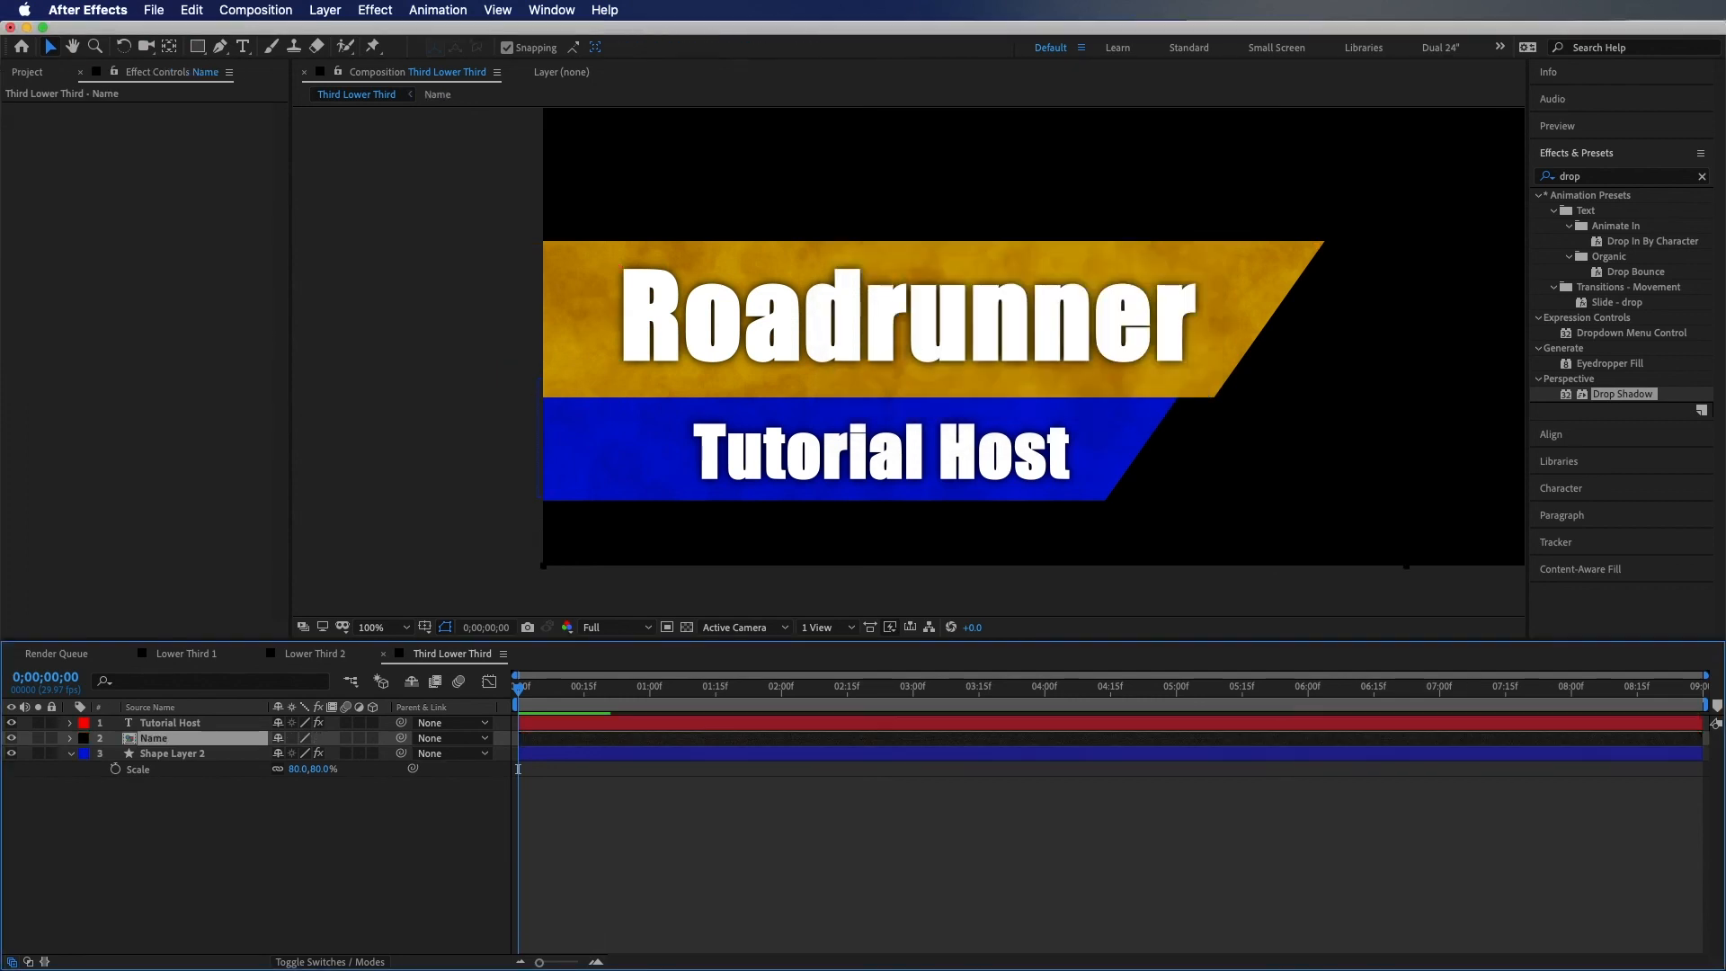
Pre-compose the Tutorial Host text together with the blue bar layer into a composition named "Title" and place it beneath the Name layer
{"action": "left_click", "coordinate": [224, 755]}
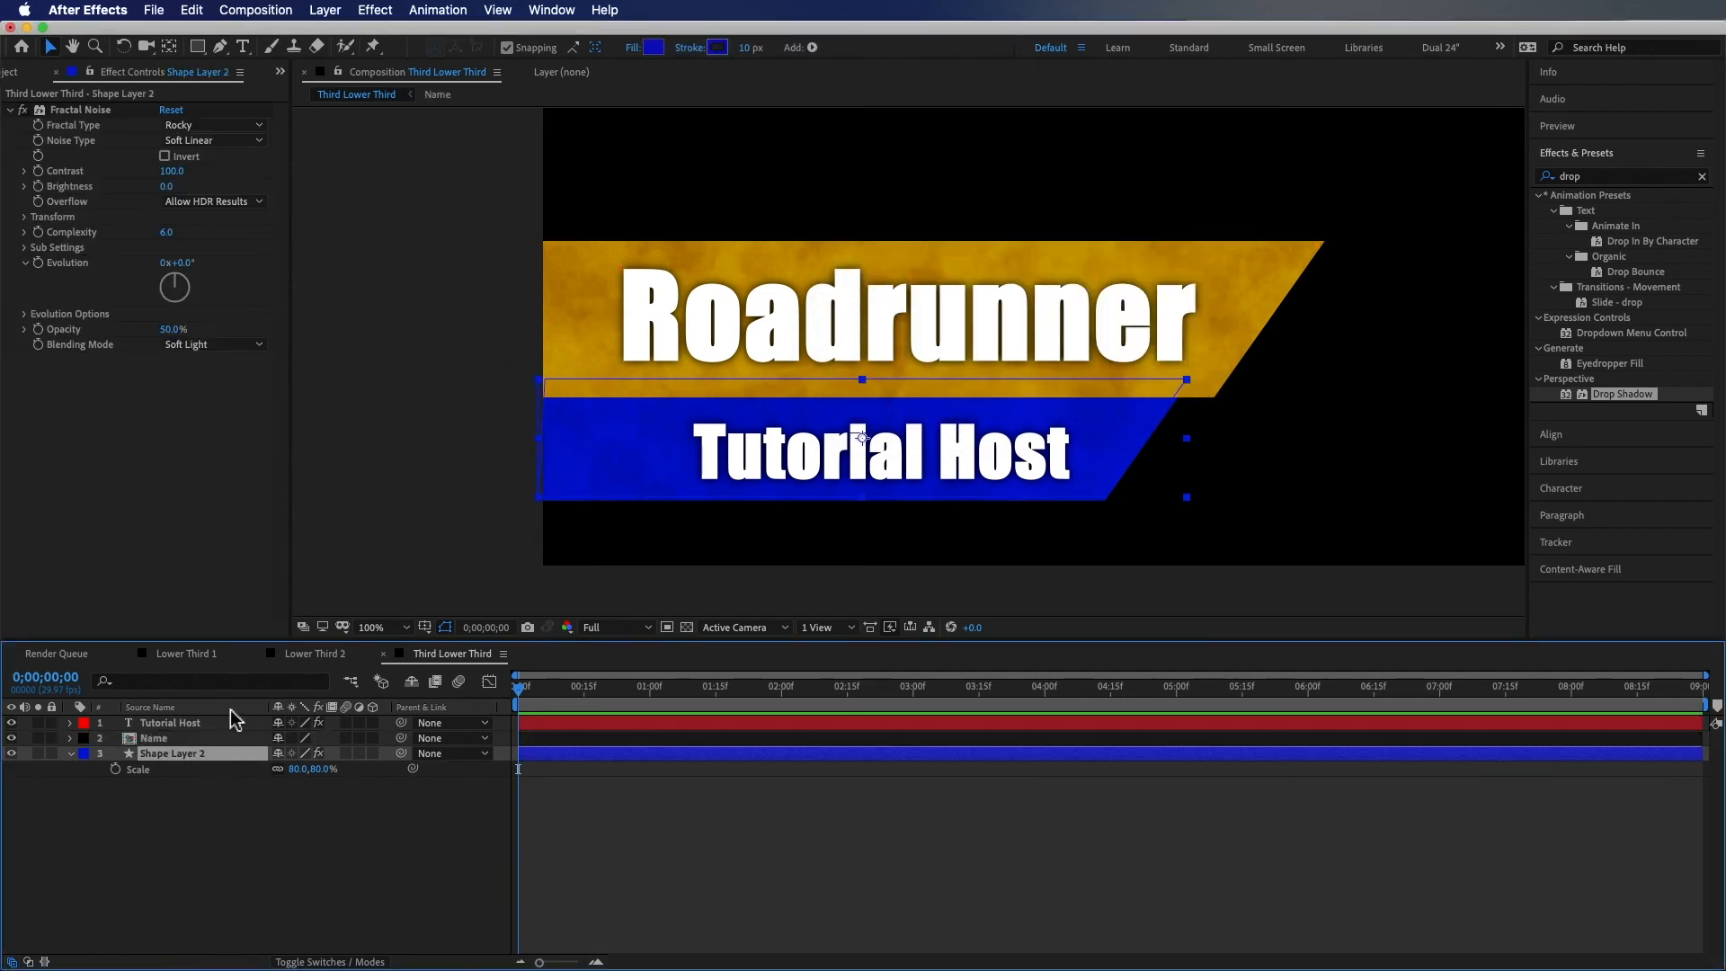
{"action": "left_click", "coordinate": [229, 725], "text": "super"}
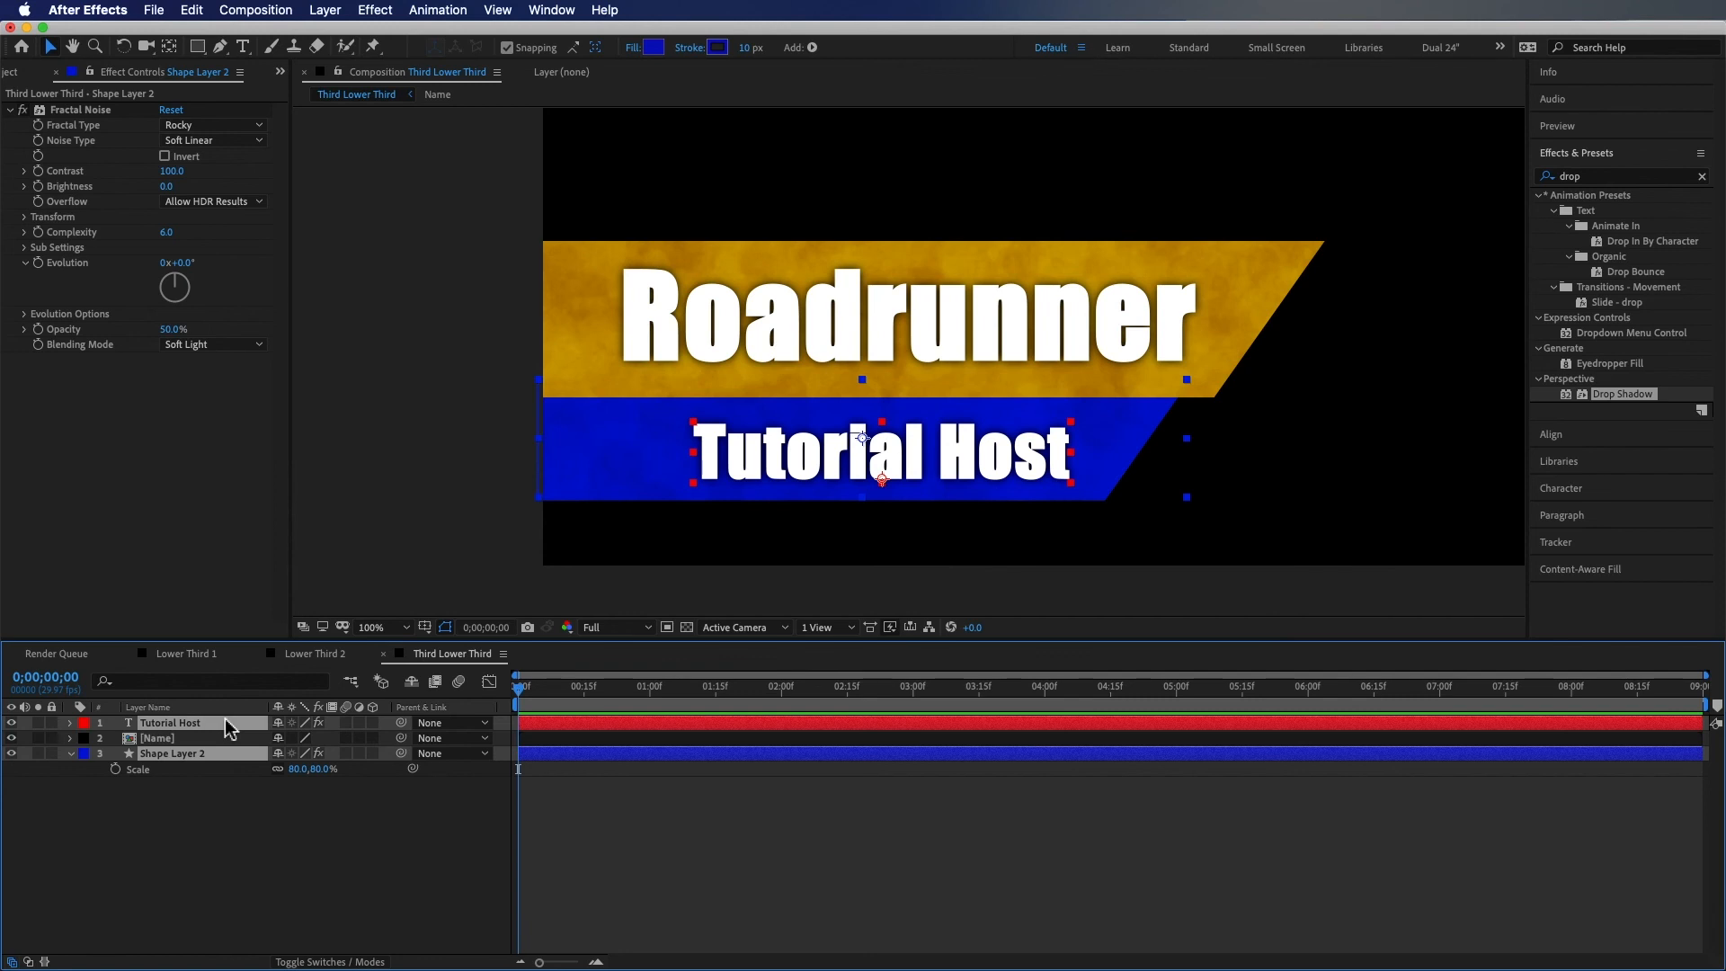
{"action": "key", "text": "super+shift+c"}
{"action": "type", "text": "Title"}
{"action": "key", "text": "Return"}
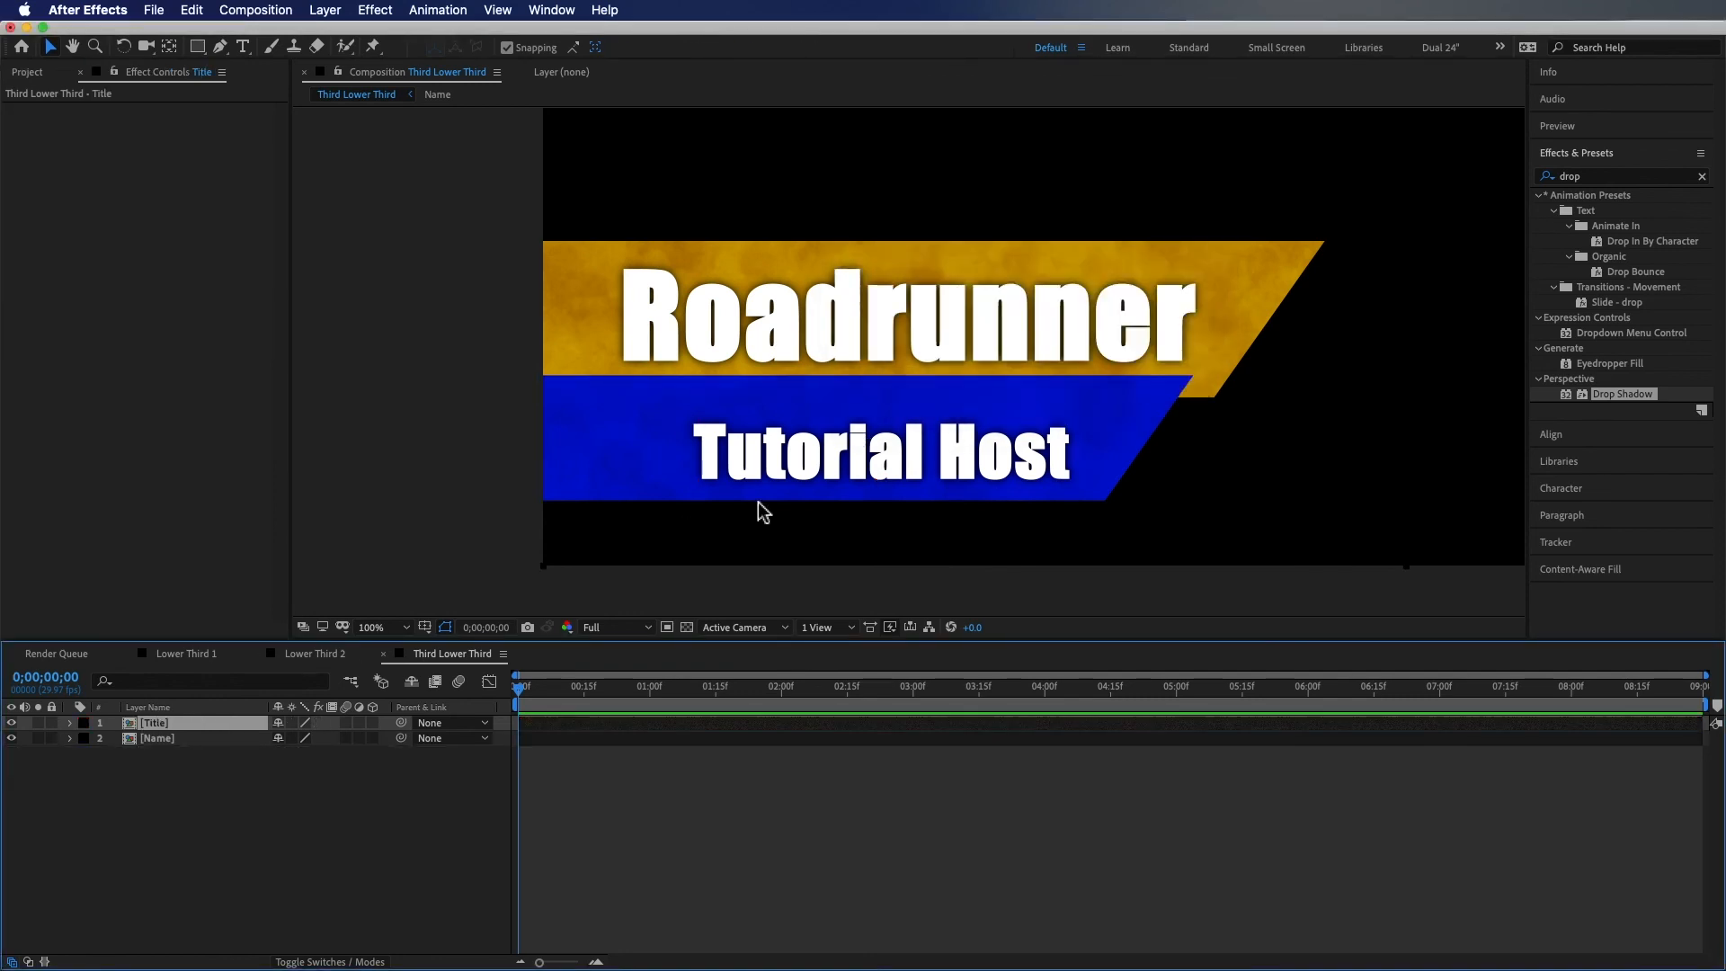
{"action": "left_click_drag", "start_coordinate": [229, 724], "coordinate": [194, 611]}
Add Position keyframes to the Name and Title layers and move them to 0;00;01;28
{"action": "key", "text": "p"}
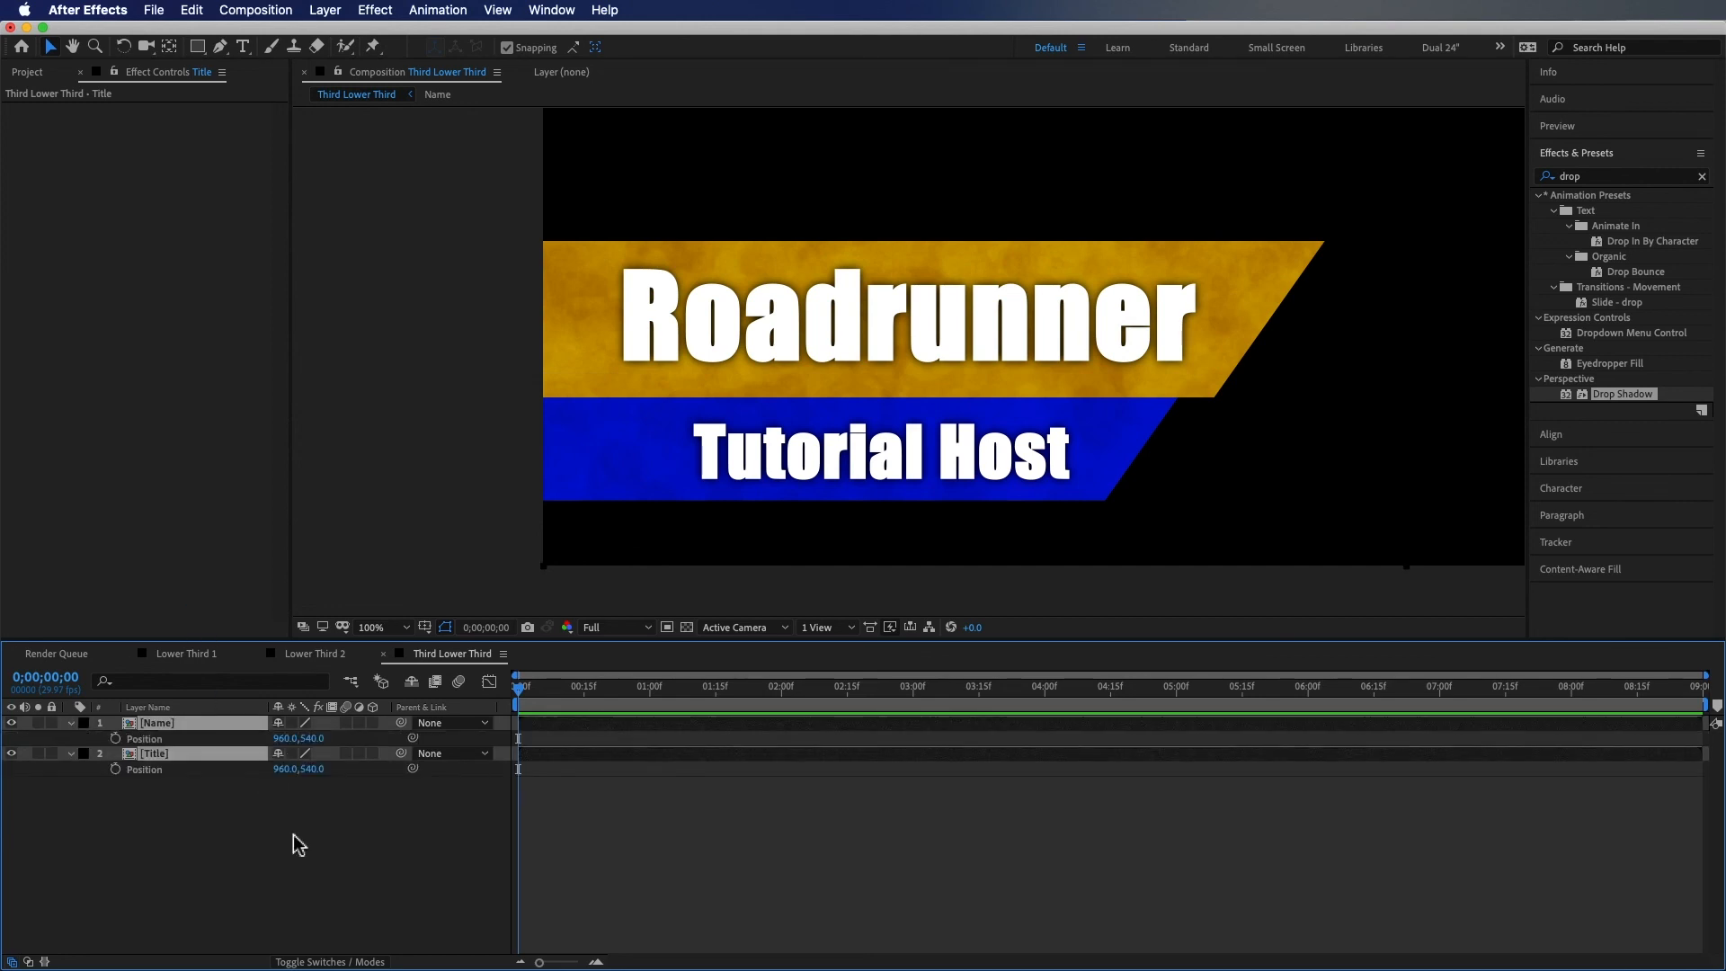
{"action": "left_click", "coordinate": [115, 768]}
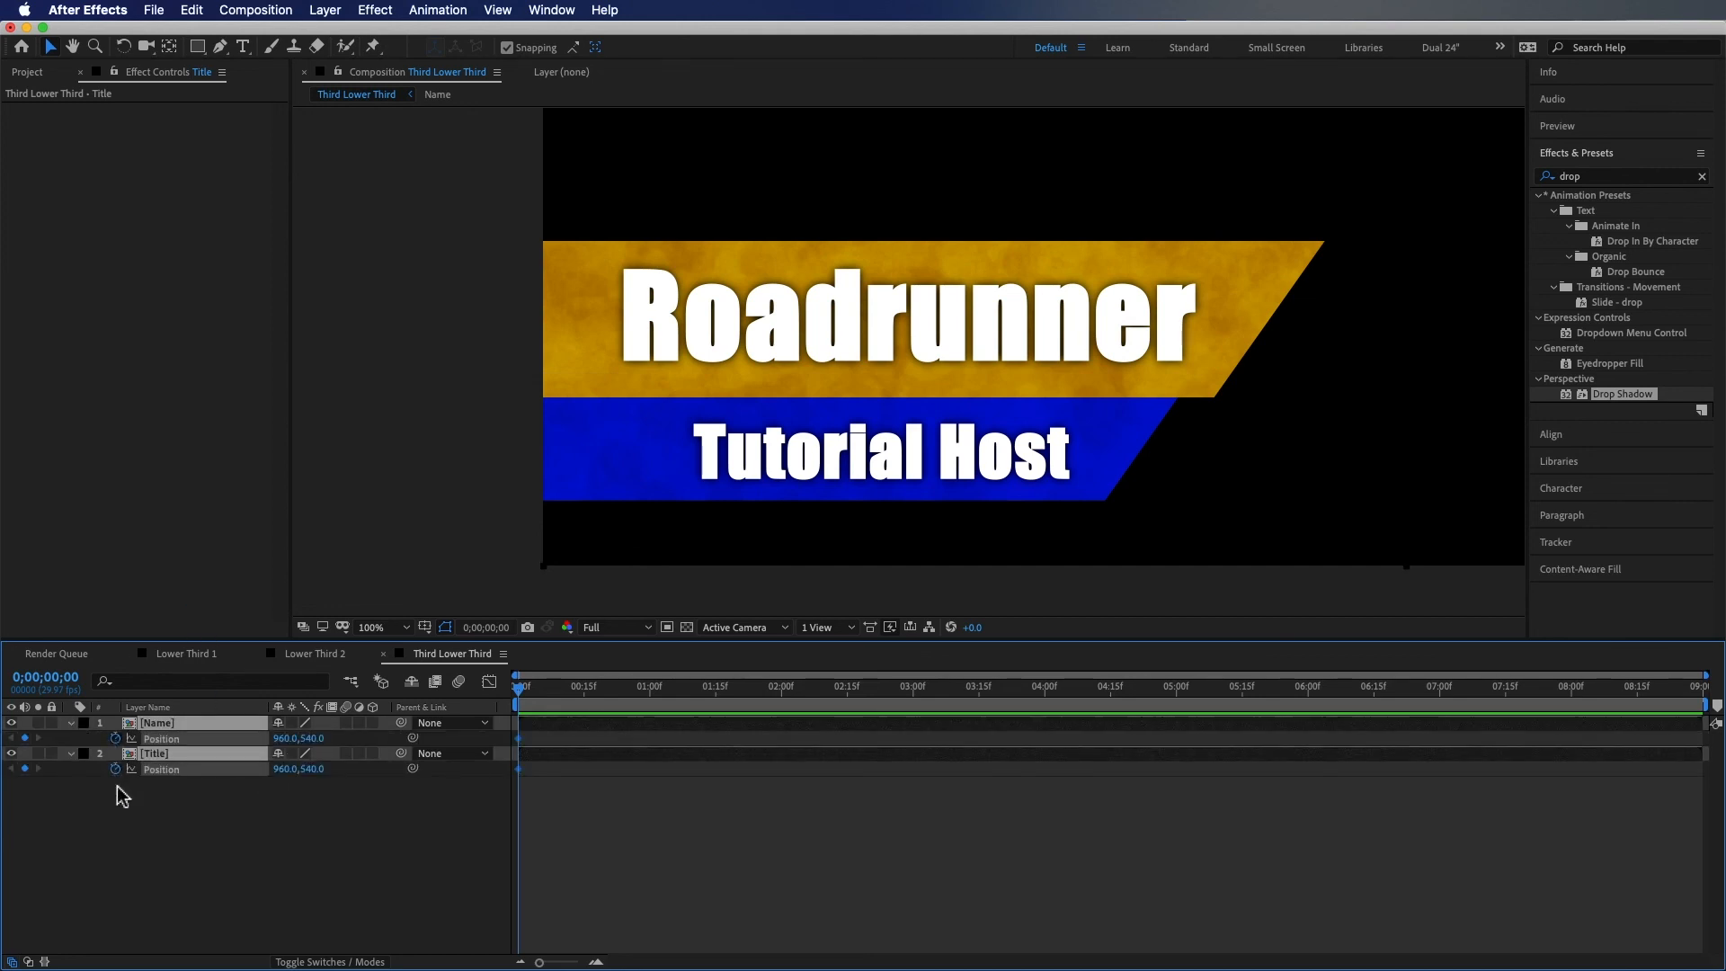
{"action": "left_click_drag", "start_coordinate": [519, 771], "coordinate": [773, 799]}
{"action": "left_click", "coordinate": [674, 846]}
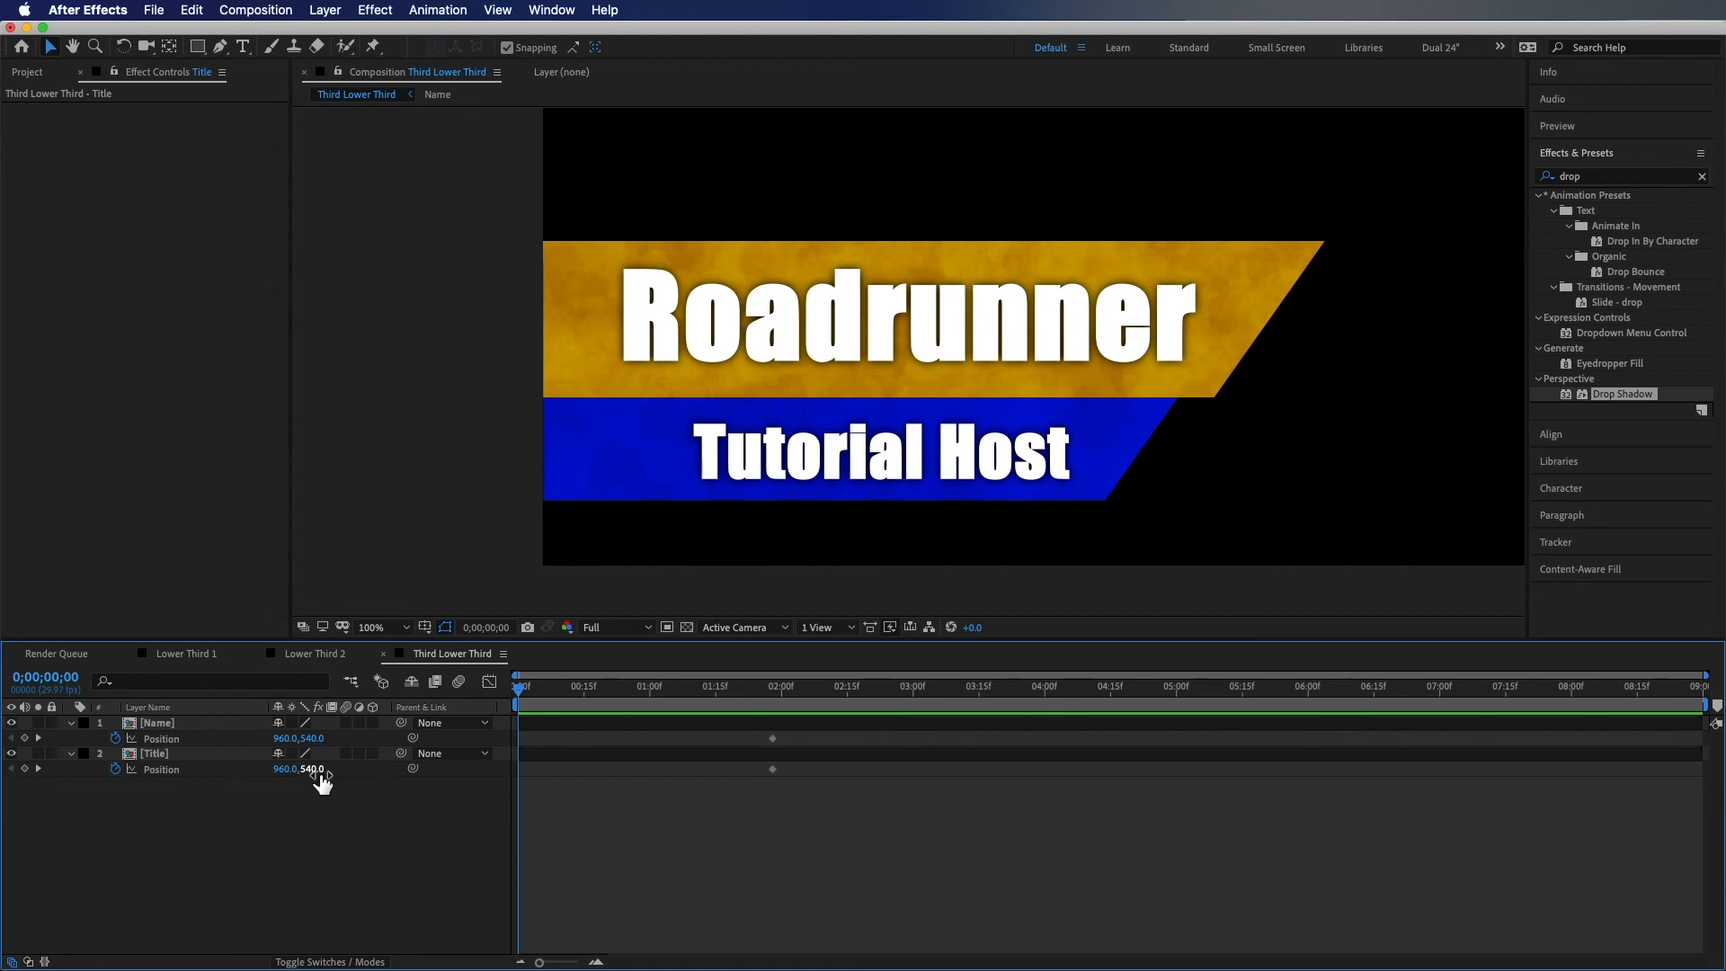
At the start of the composition, set the Title layer's position to 960, 396 and the Name layer's position to 78, 540
{"action": "left_click_drag", "start_coordinate": [320, 782], "coordinate": [183, 781]}
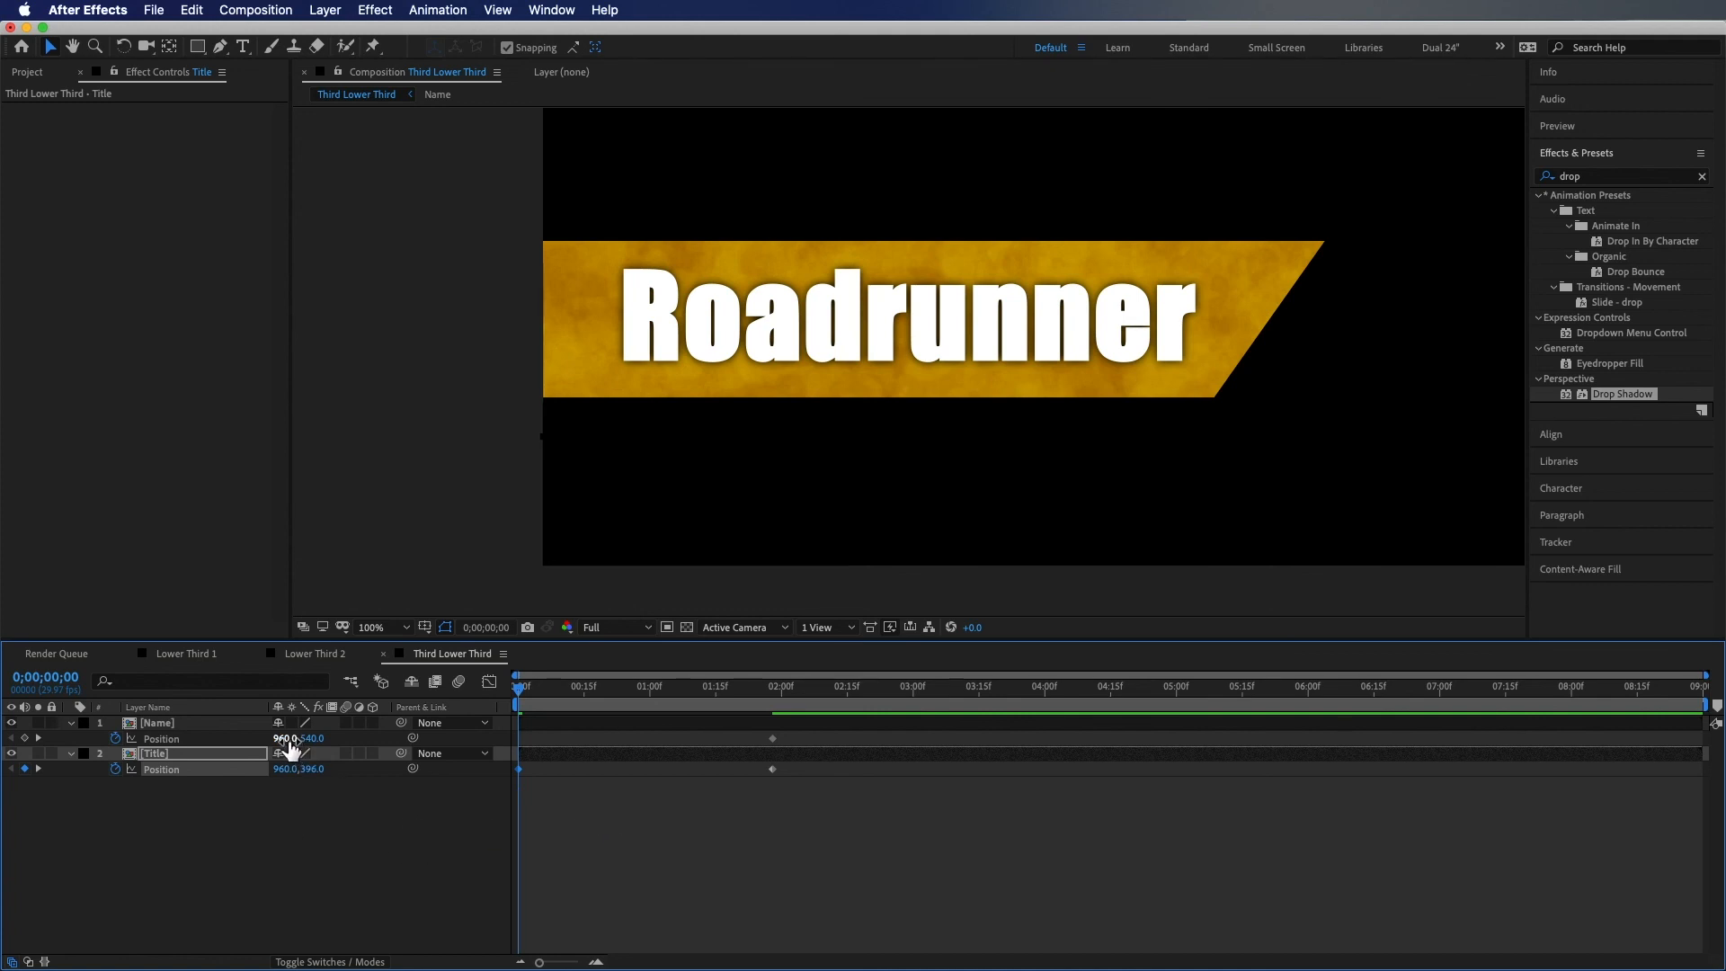
{"action": "left_click_drag", "start_coordinate": [290, 748], "coordinate": [106, 751]}
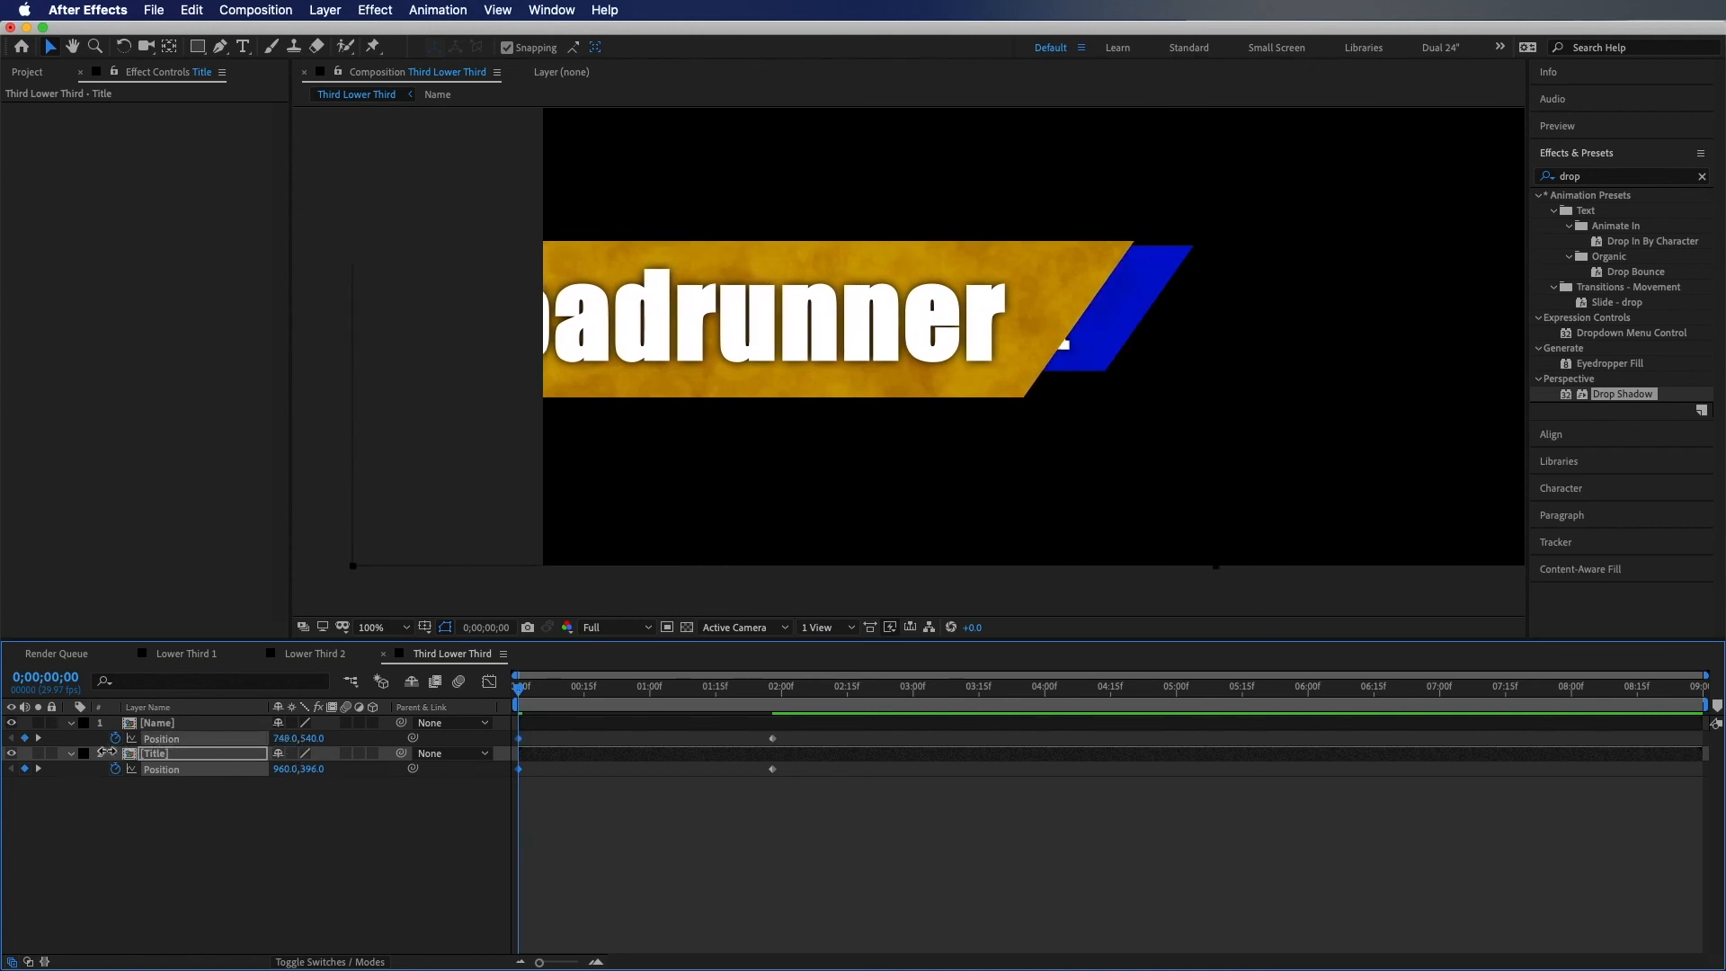
{"action": "left_click_drag", "start_coordinate": [299, 745], "coordinate": [237, 747]}
{"action": "left_click", "coordinate": [684, 776]}
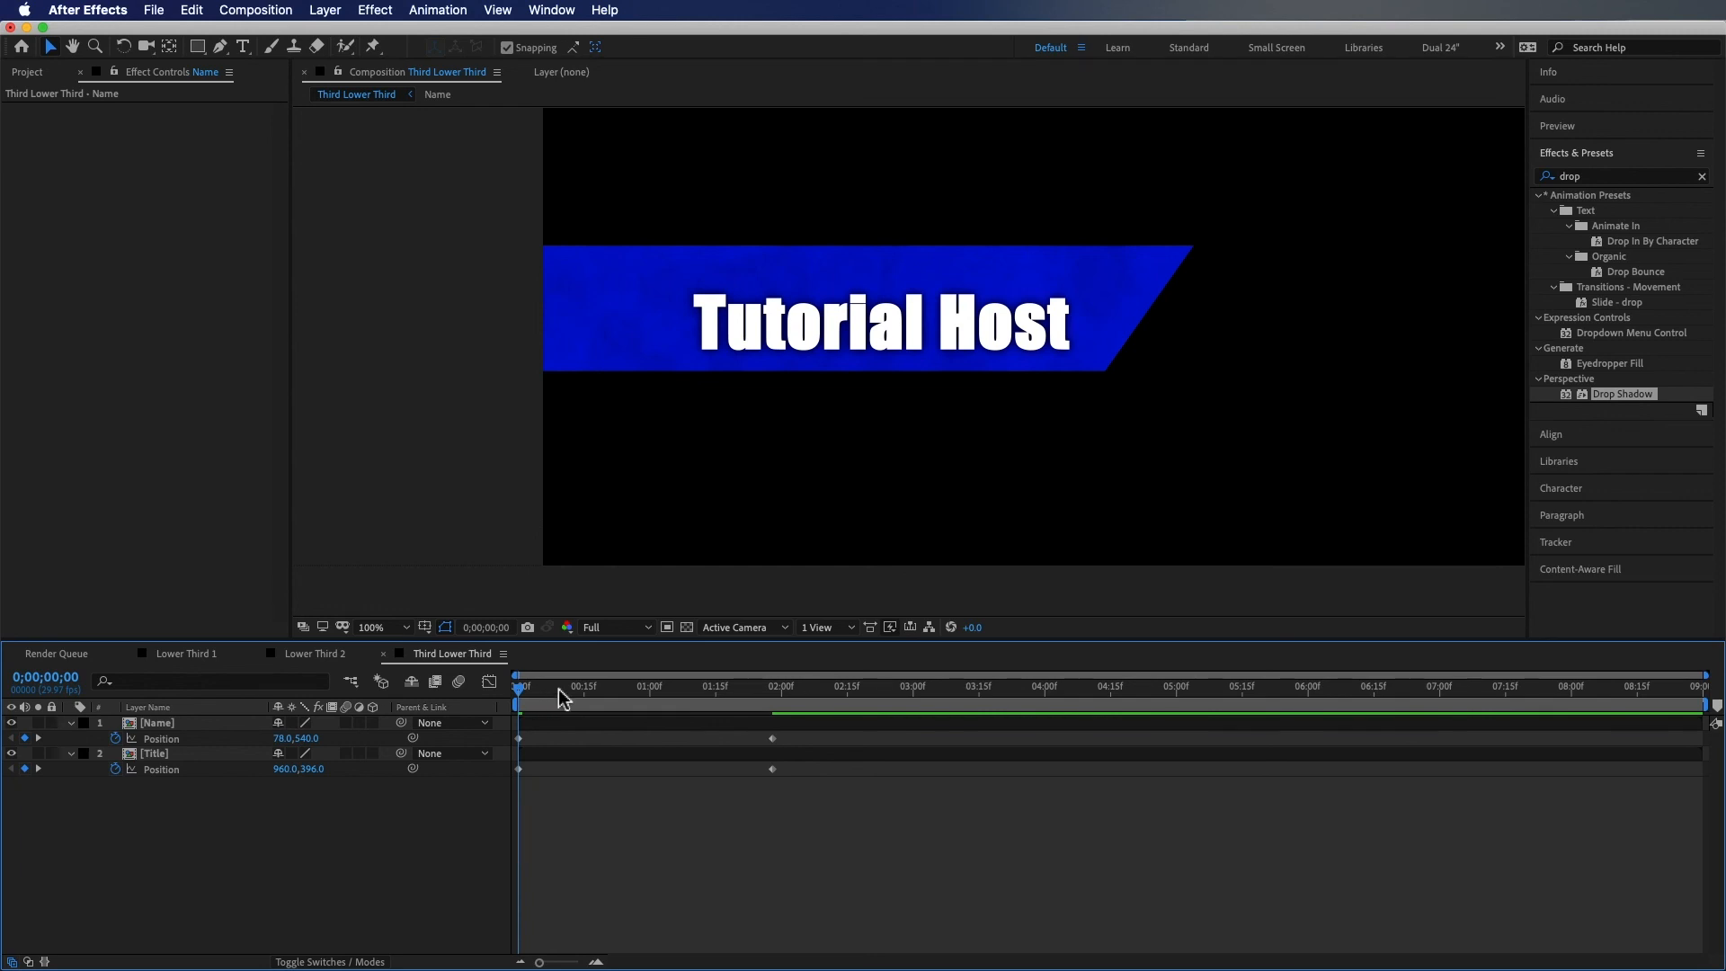
Move the Name layer's ending Position keyframe and the Title layer's starting Position keyframe to 1 second
{"action": "left_click_drag", "start_coordinate": [558, 693], "coordinate": [650, 695]}
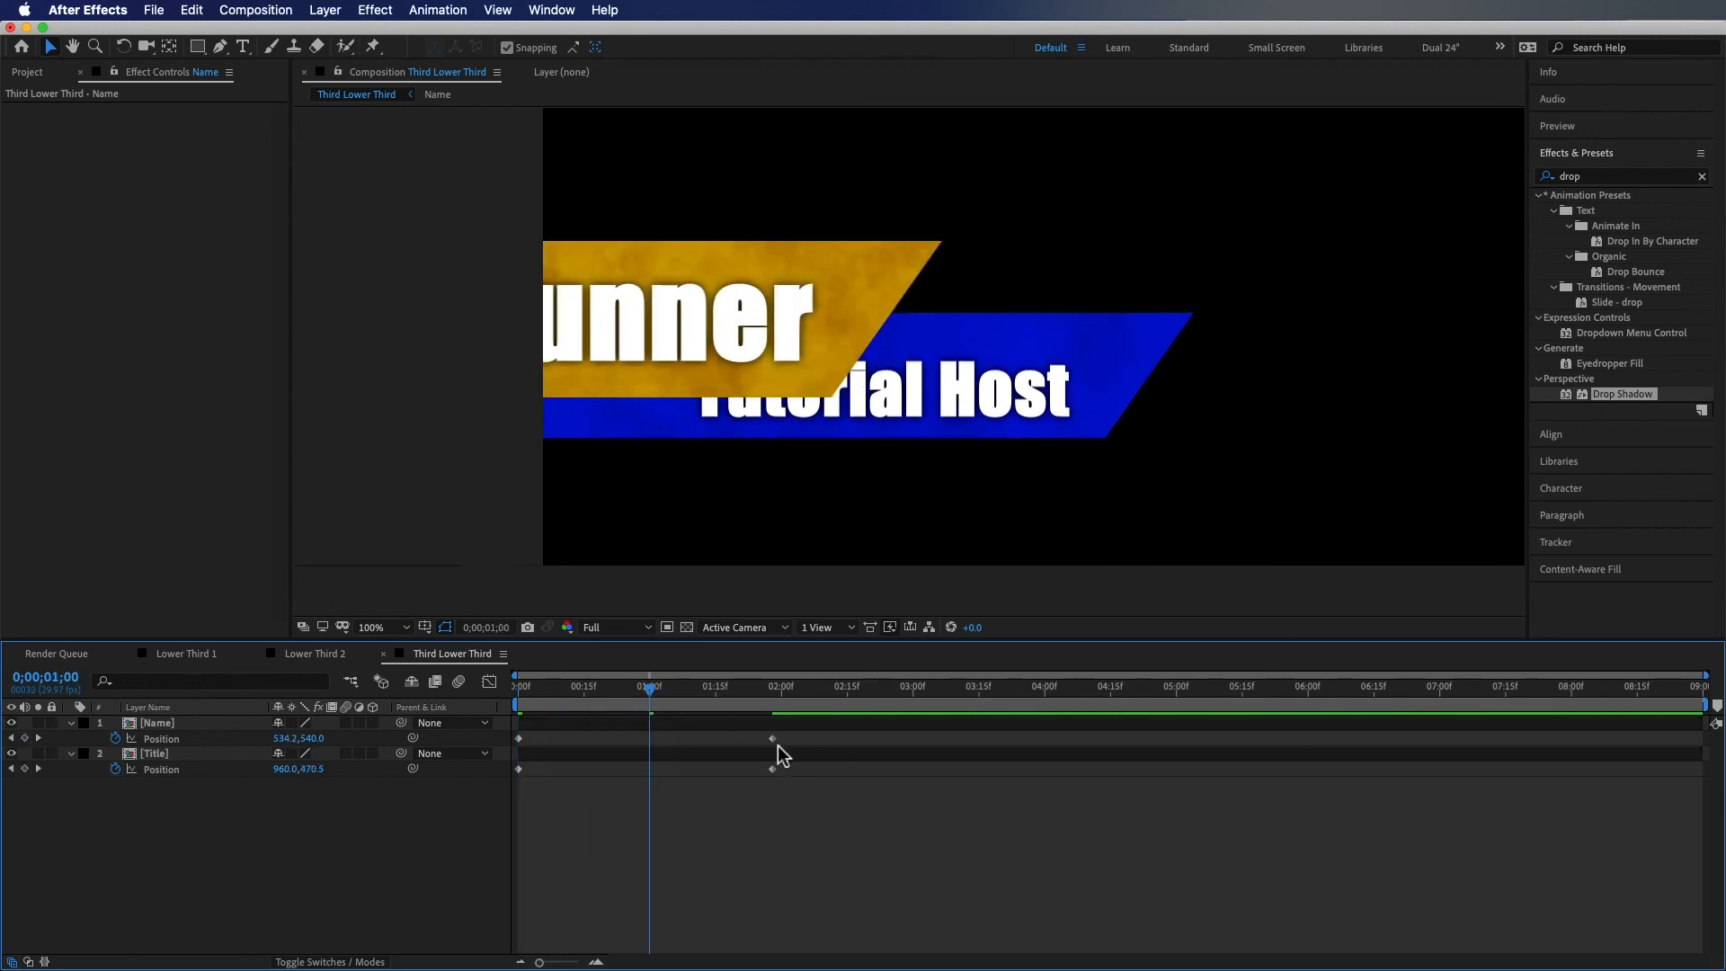
{"action": "left_click_drag", "start_coordinate": [779, 746], "coordinate": [657, 749]}
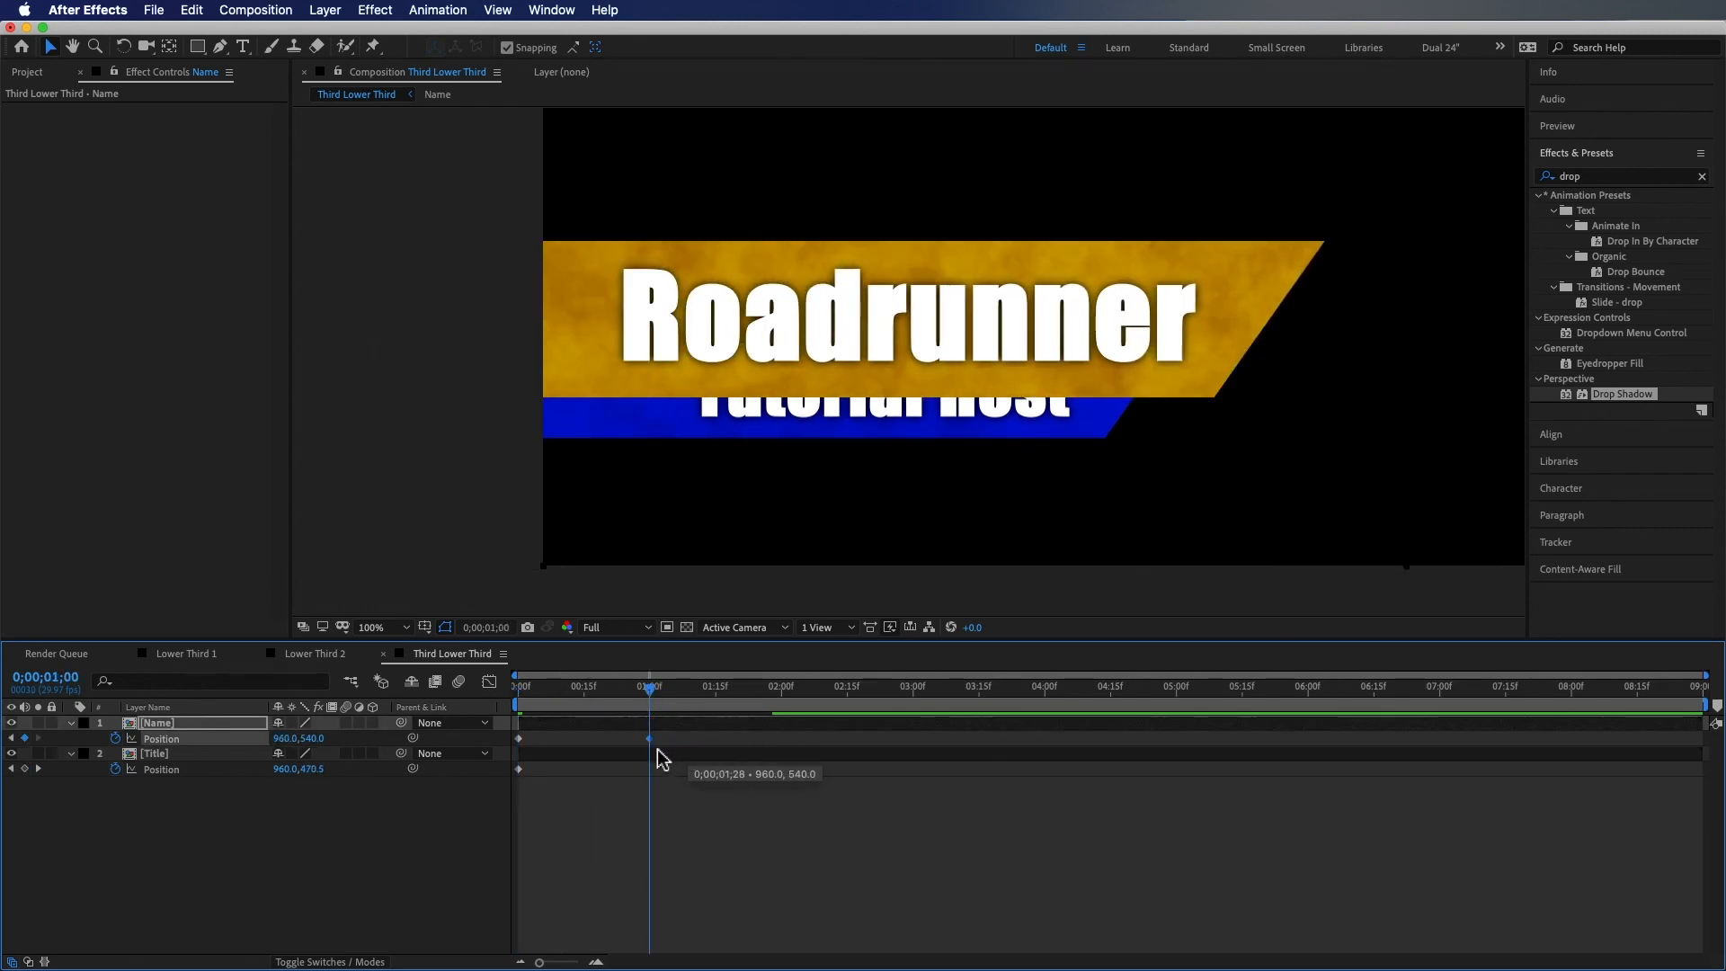
{"action": "left_click_drag", "start_coordinate": [518, 769], "coordinate": [646, 786]}
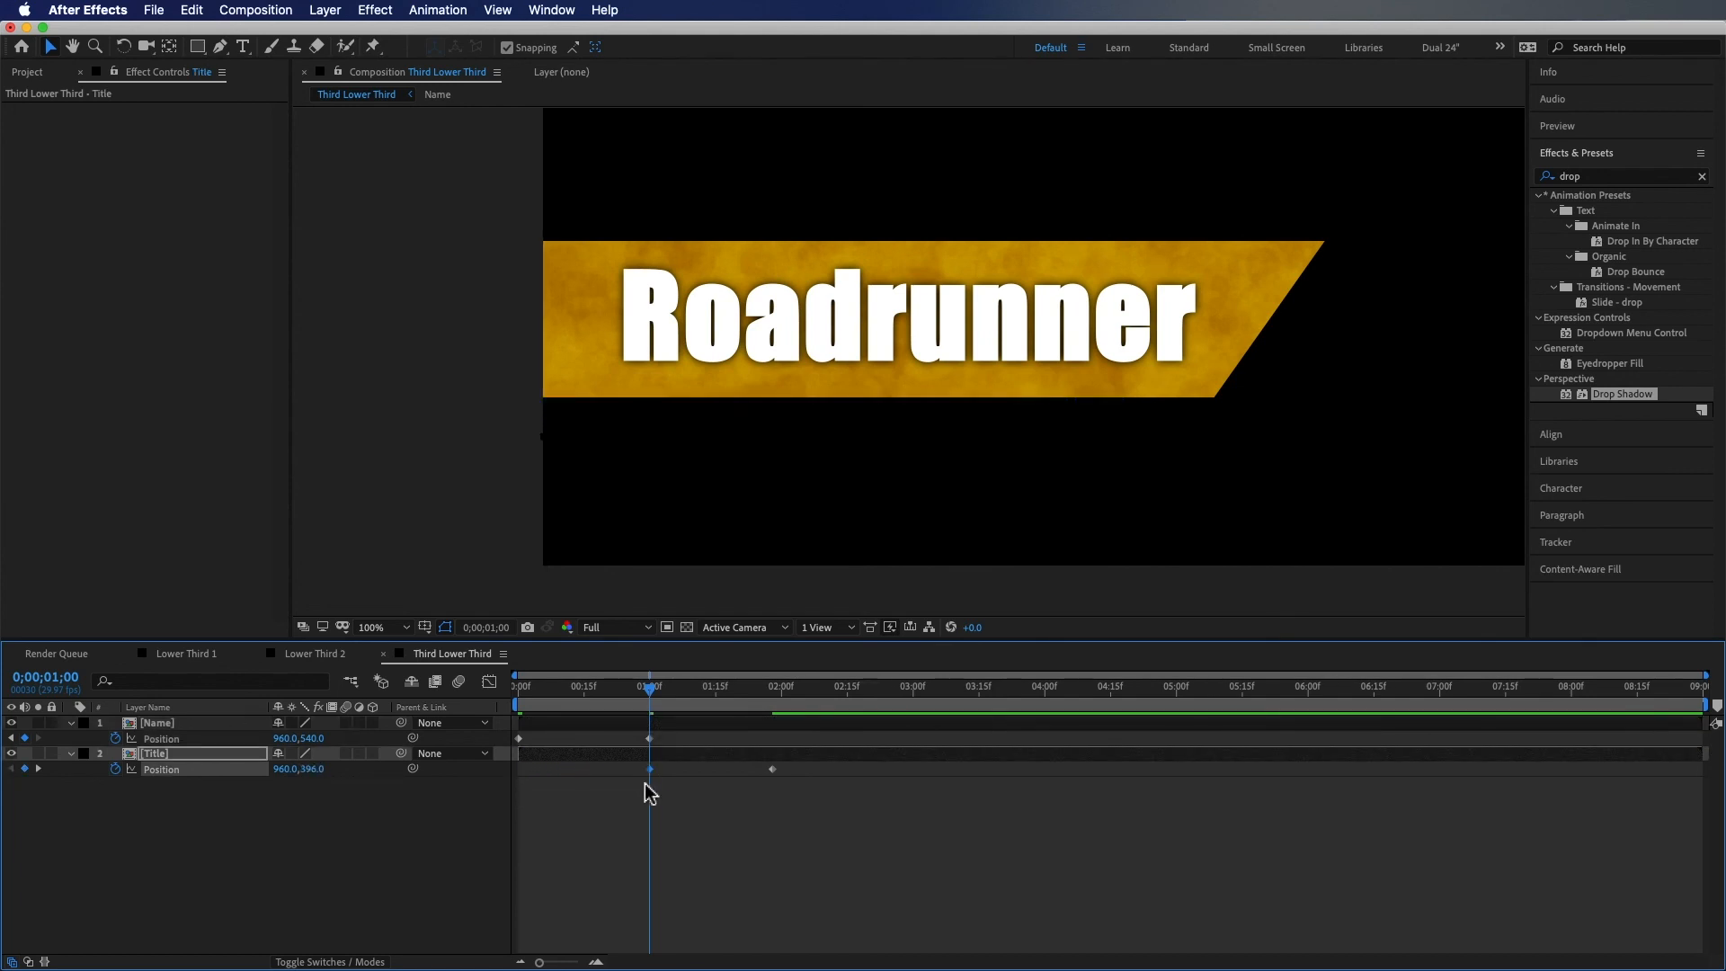
Align the Title layer's ending Position keyframe to exactly 2 seconds and deselect it
{"action": "left_click", "coordinate": [777, 694]}
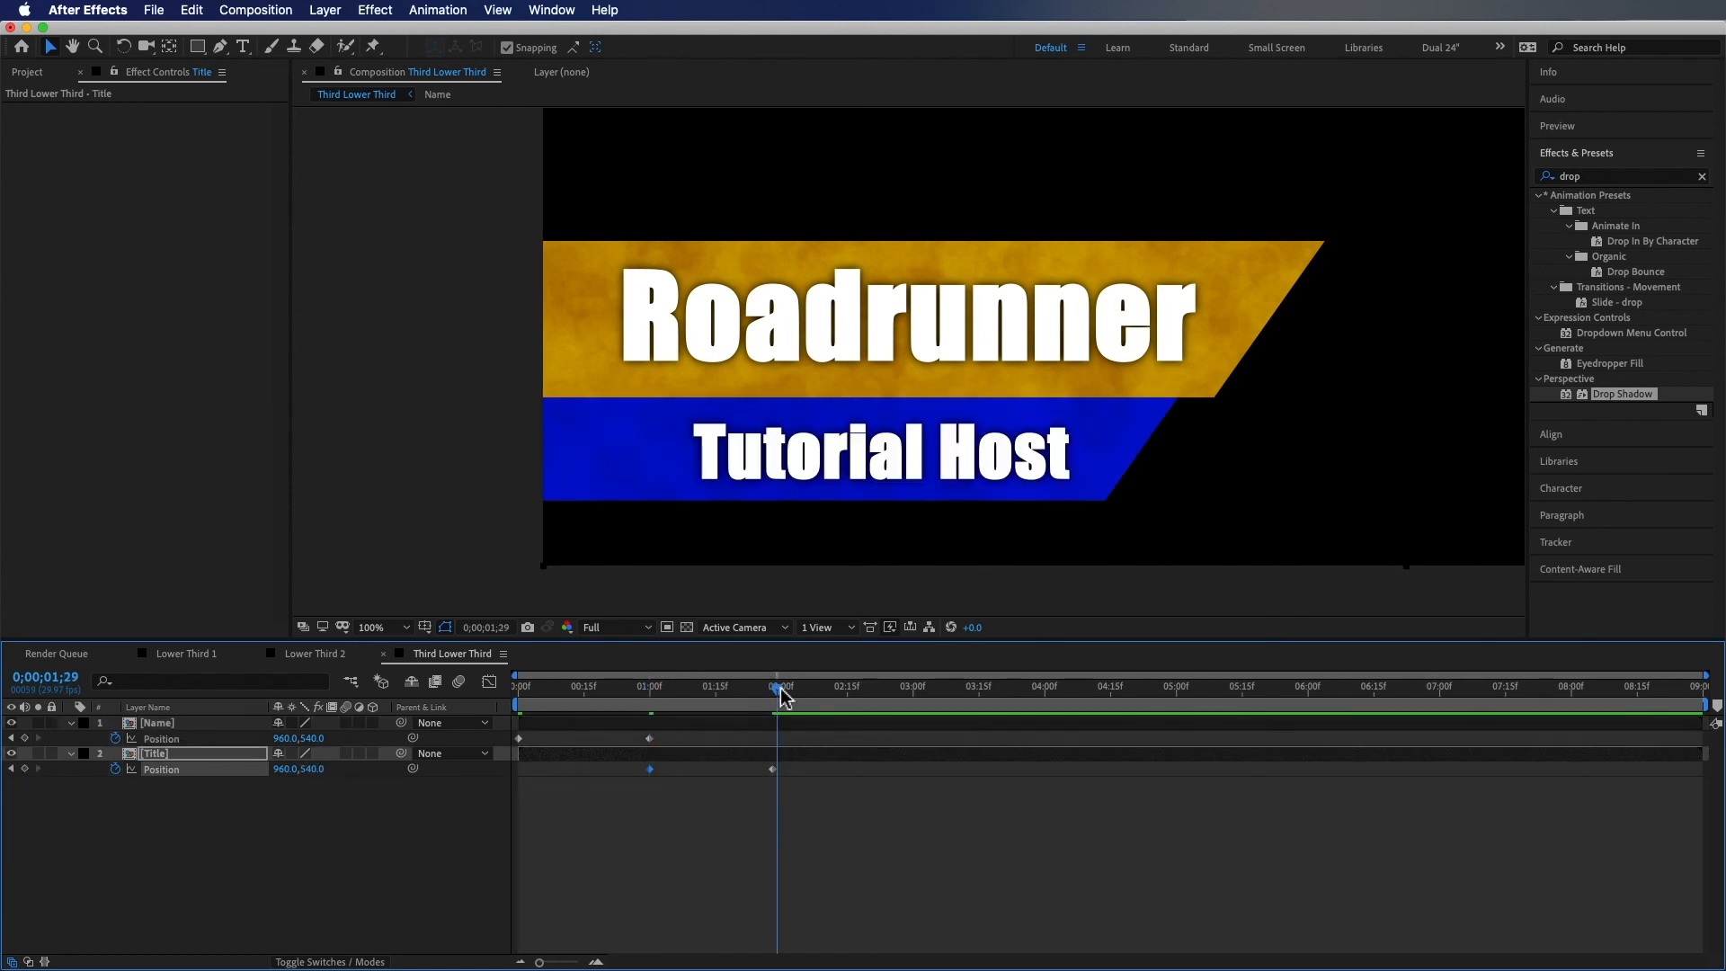
{"action": "left_click", "coordinate": [781, 693]}
{"action": "left_click_drag", "start_coordinate": [773, 770], "coordinate": [778, 773]}
{"action": "left_click", "coordinate": [802, 789]}
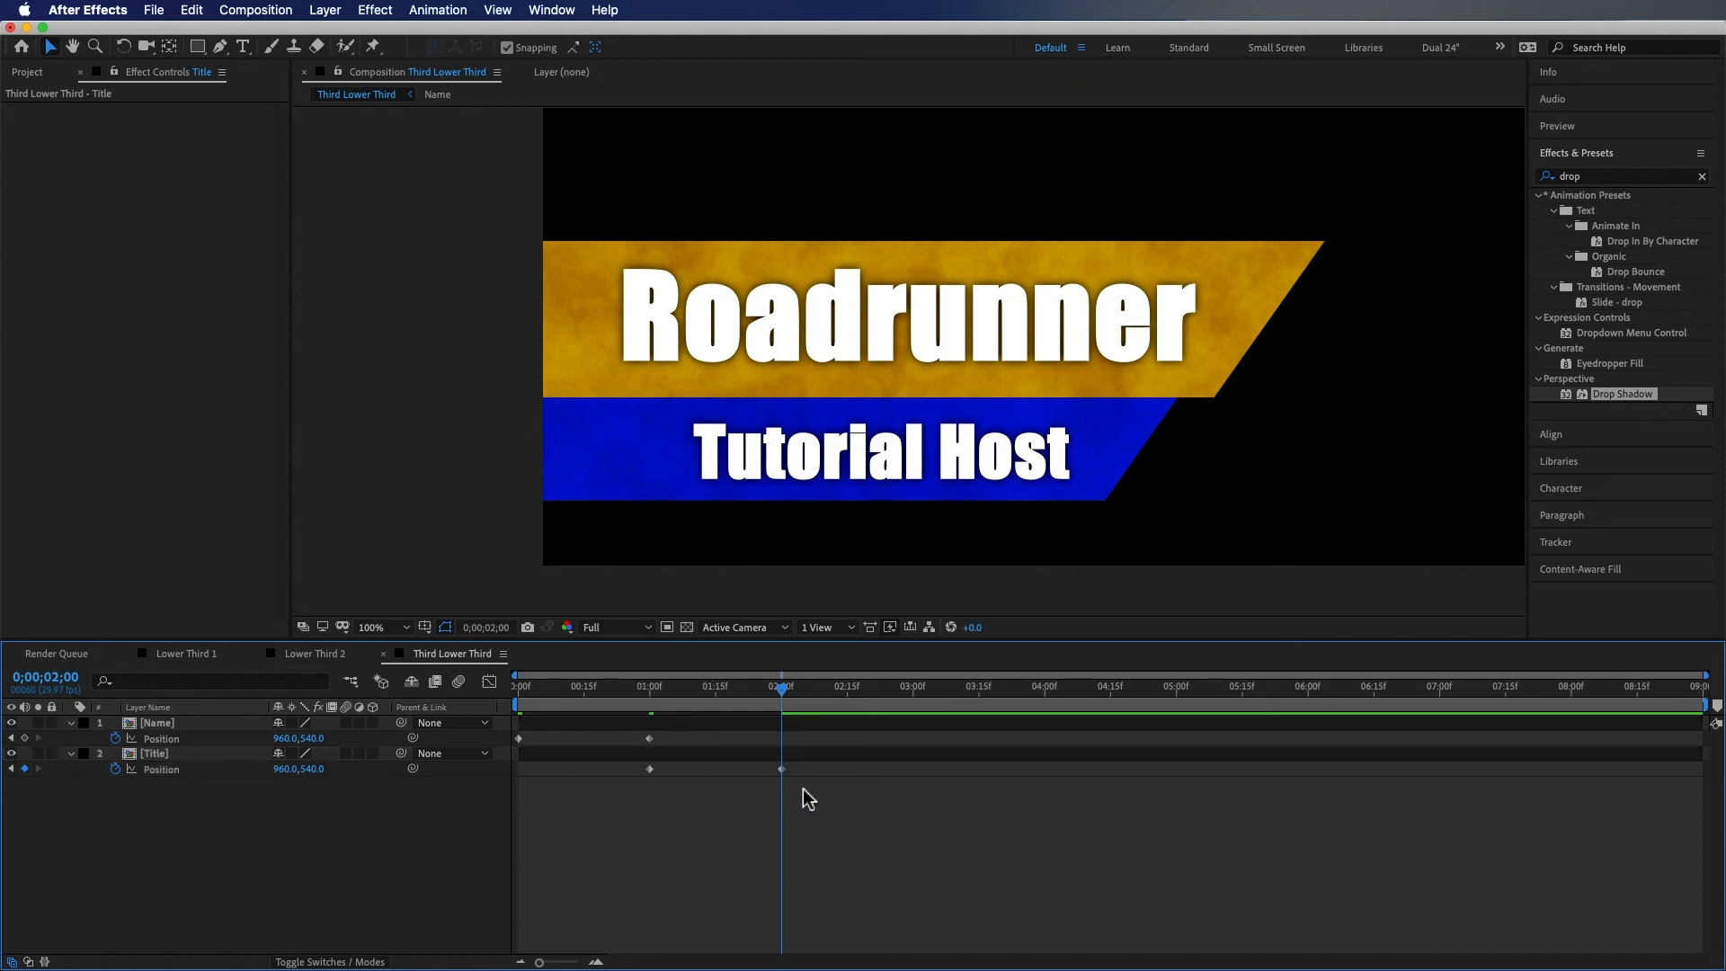
Apply Easy Ease to all Position keyframes, enable motion blur on the Name and Title layers, and check the opening movement
{"action": "left_click_drag", "start_coordinate": [833, 820], "coordinate": [499, 754]}
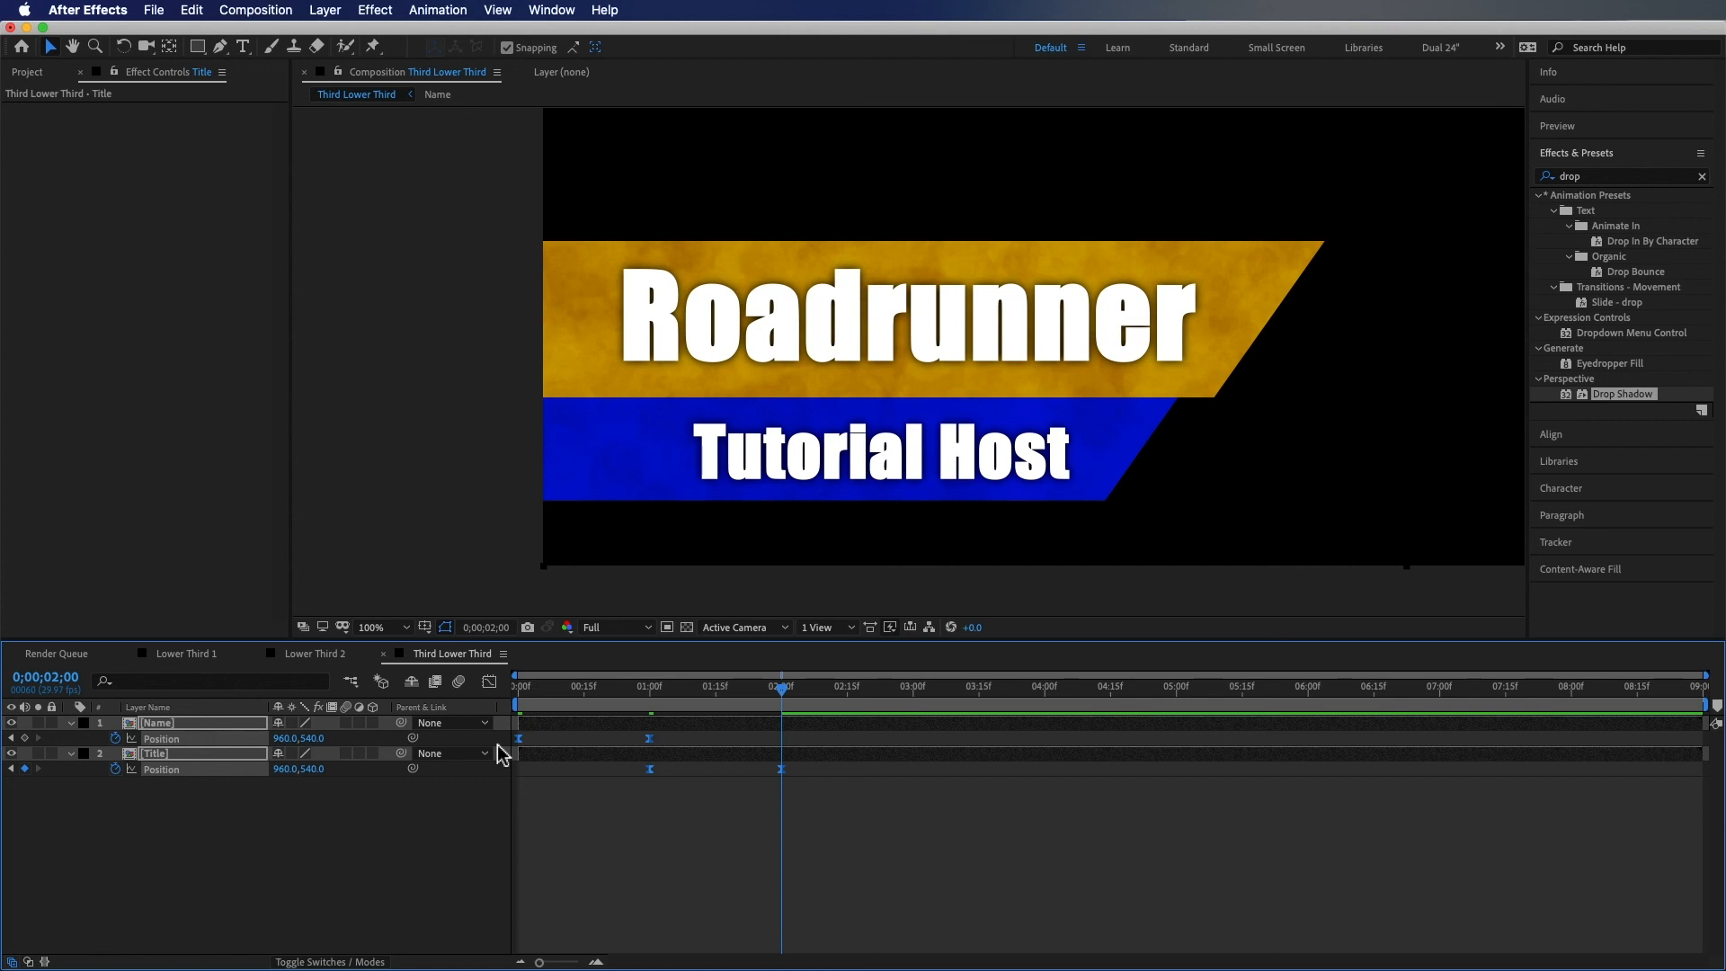
{"action": "left_click", "coordinate": [346, 753]}
{"action": "left_click", "coordinate": [719, 824]}
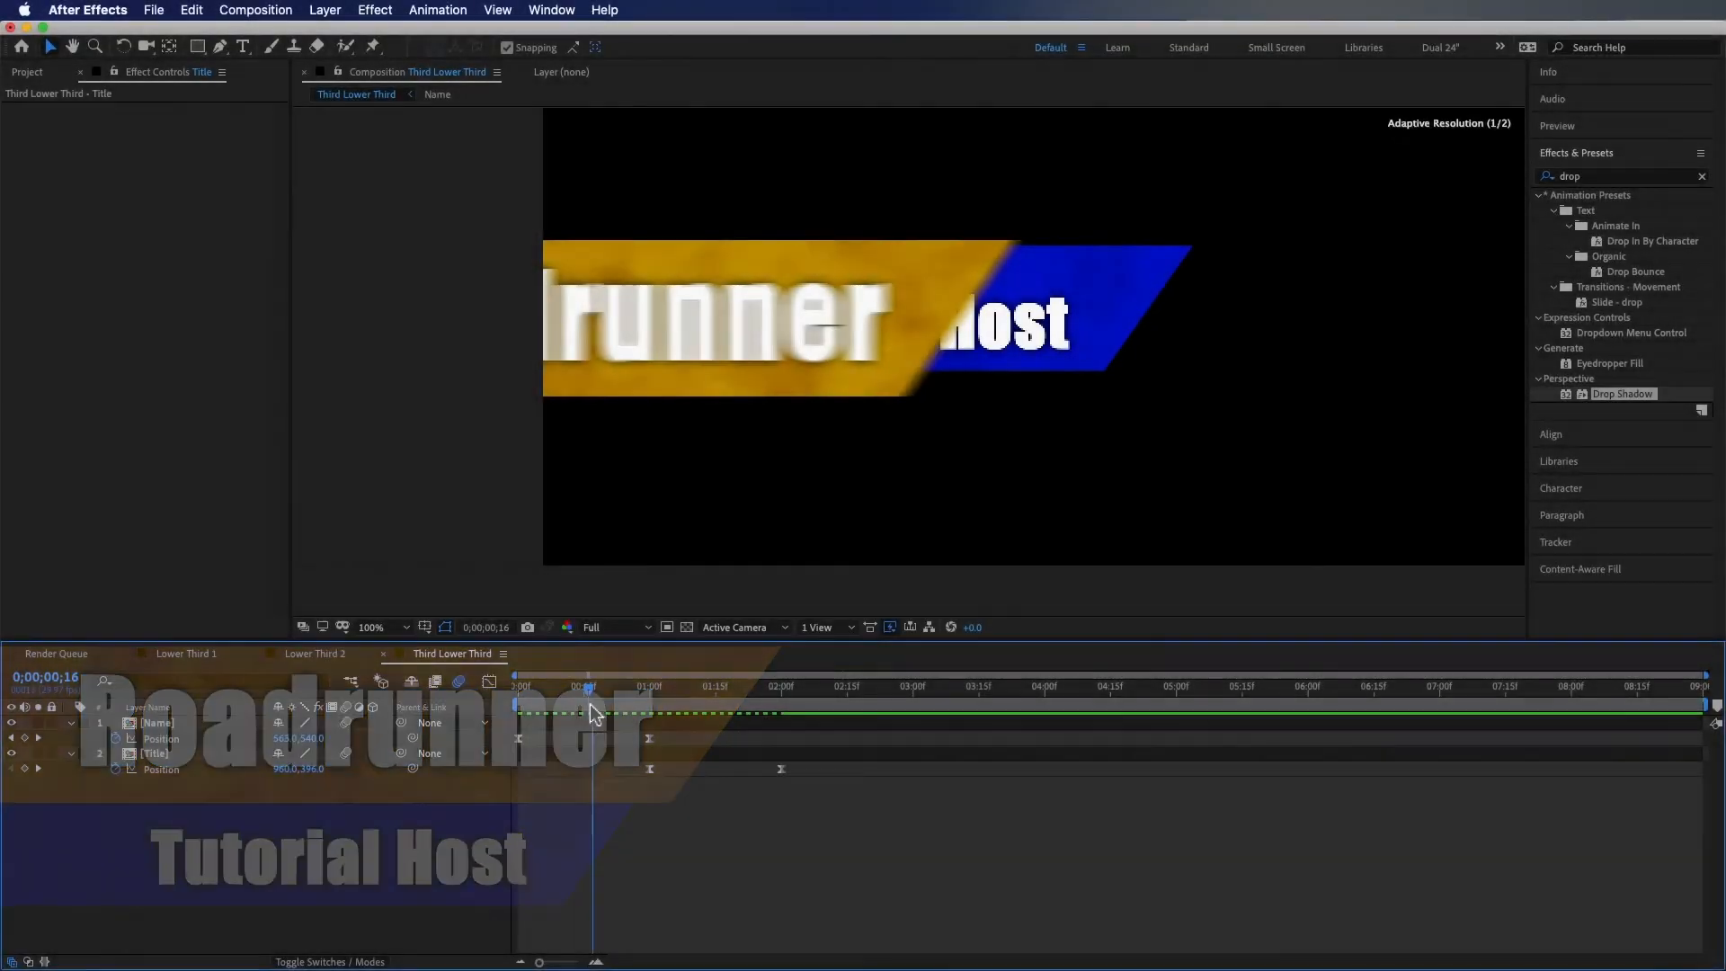
{"action": "left_click_drag", "start_coordinate": [600, 706], "coordinate": [524, 715]}
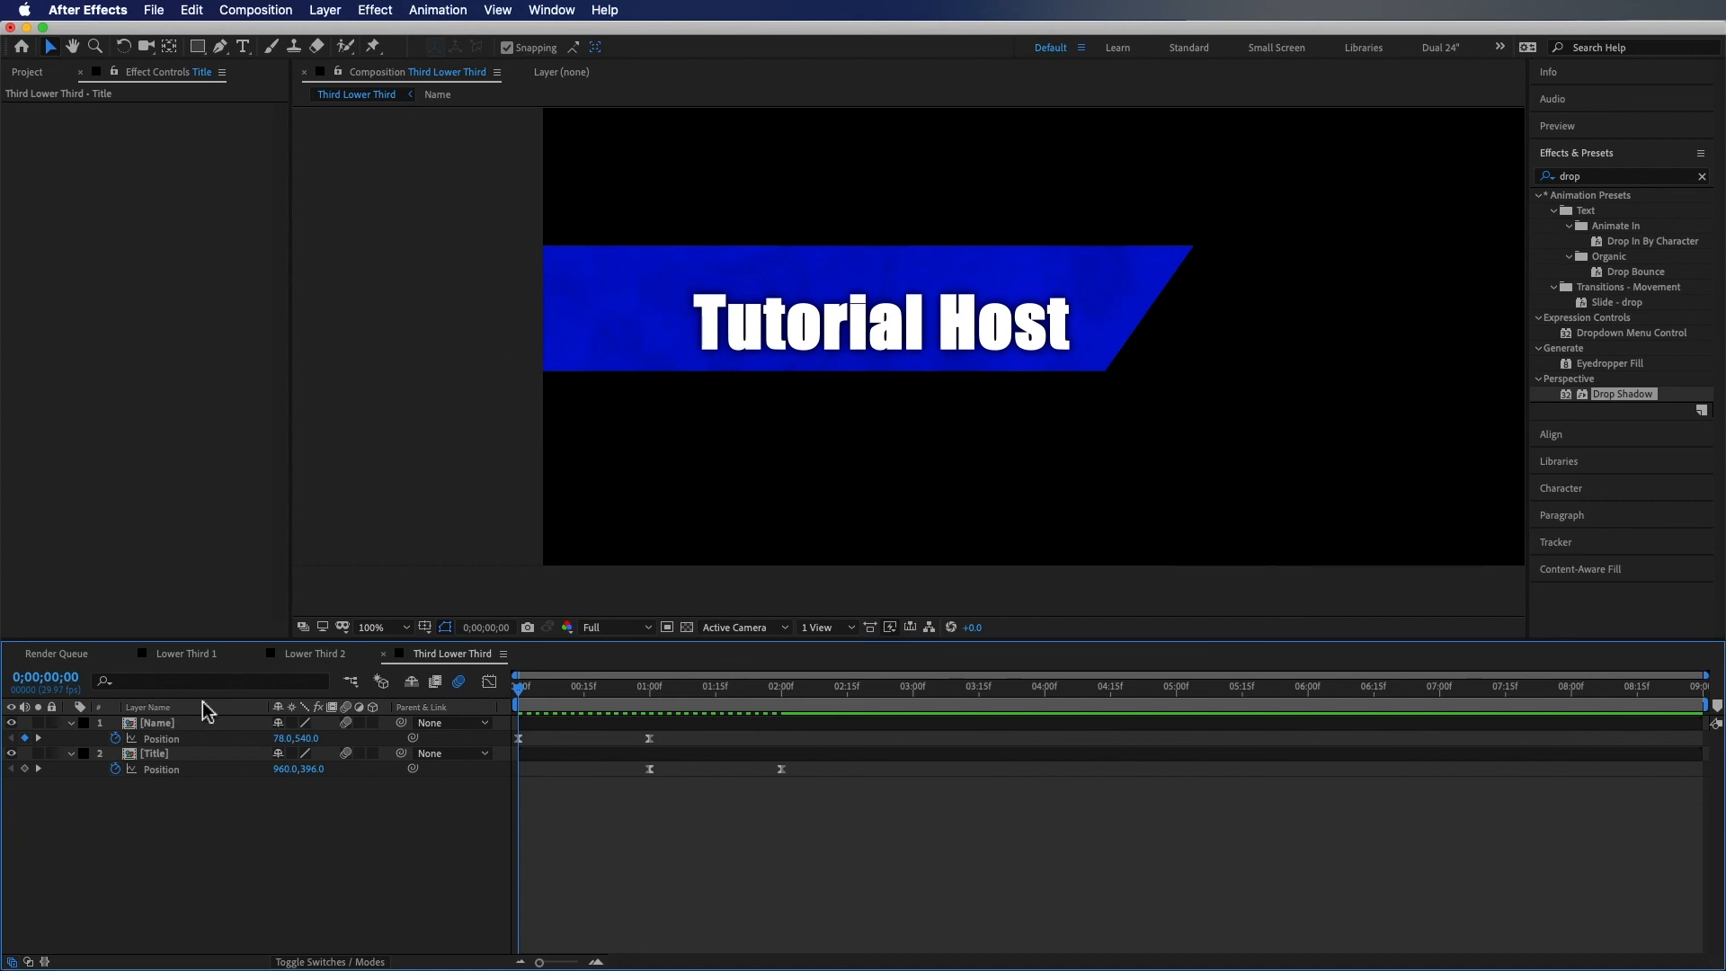
Trim the Title layer's in point to 1 second and check the frames before it
{"action": "left_click_drag", "start_coordinate": [640, 693], "coordinate": [641, 694]}
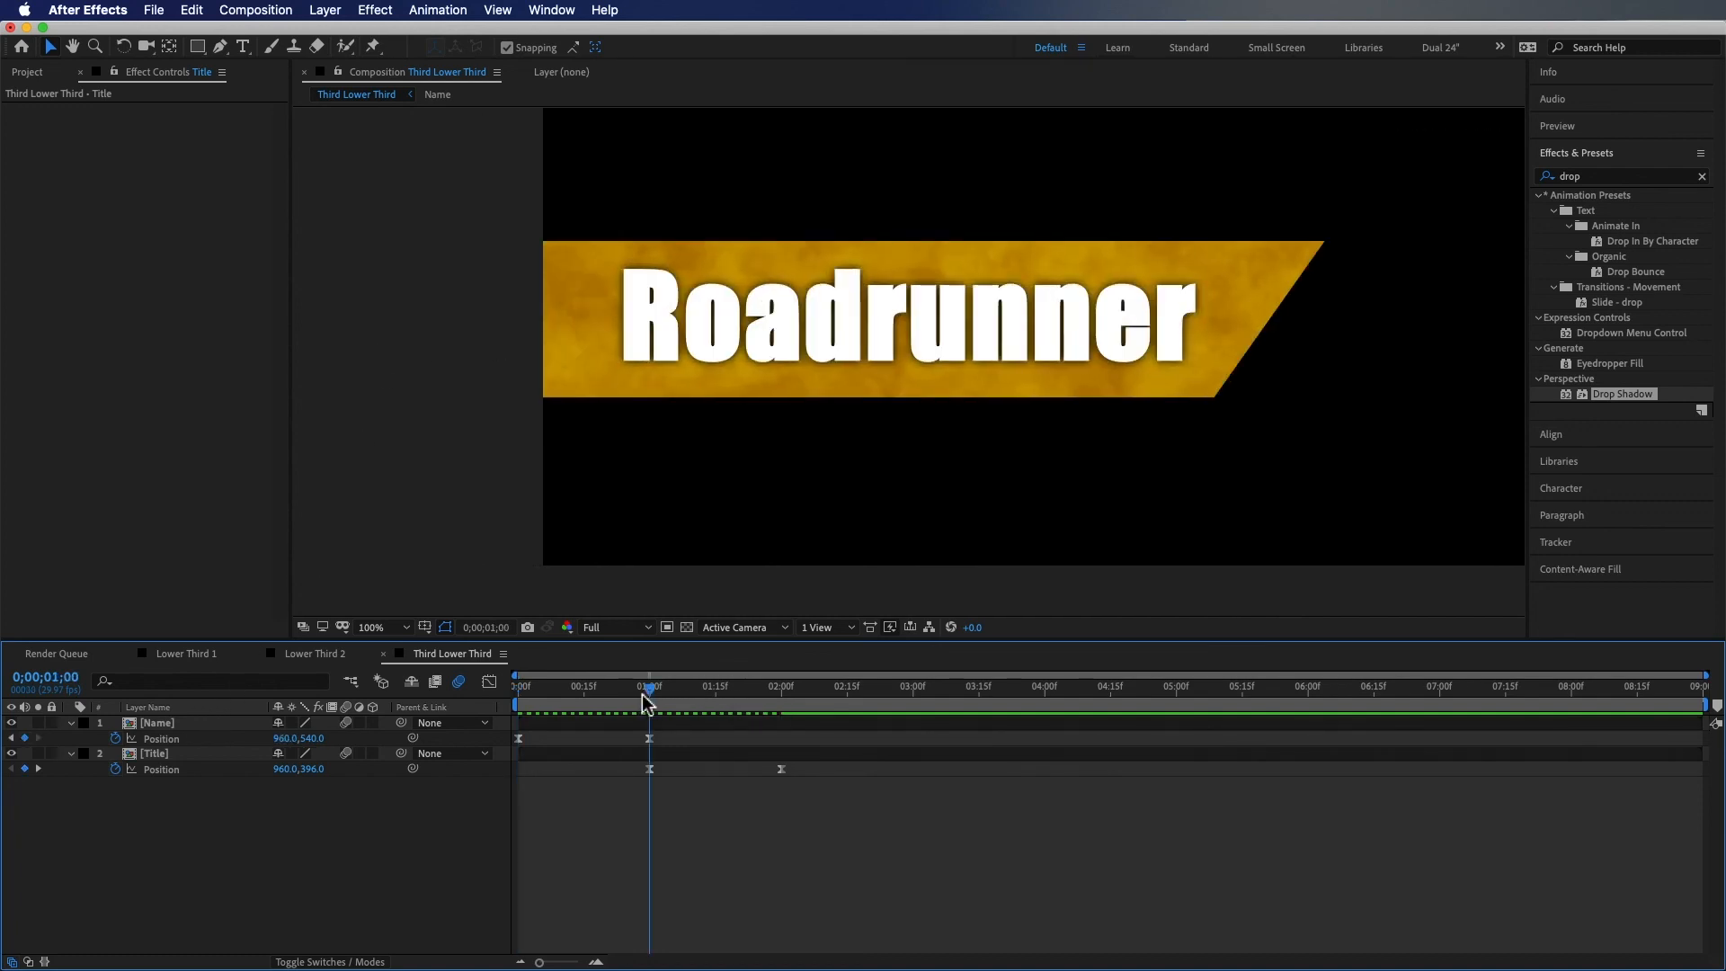
{"action": "left_click", "coordinate": [205, 760]}
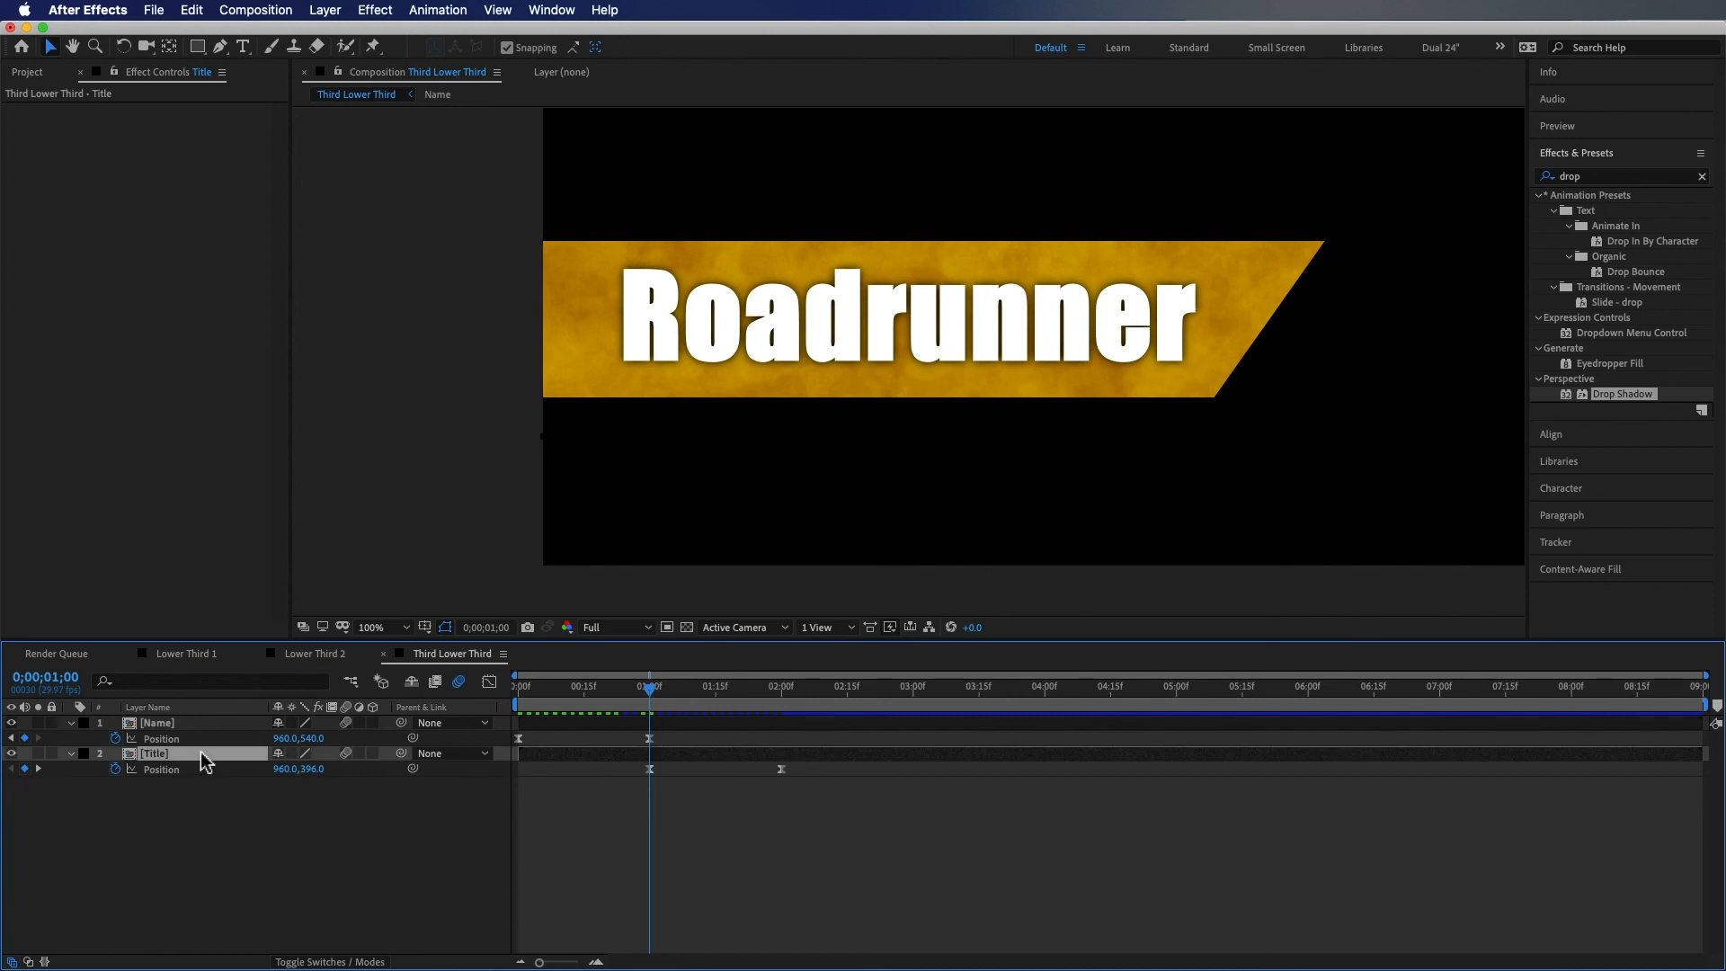
{"action": "key", "text": "alt+bracketleft"}
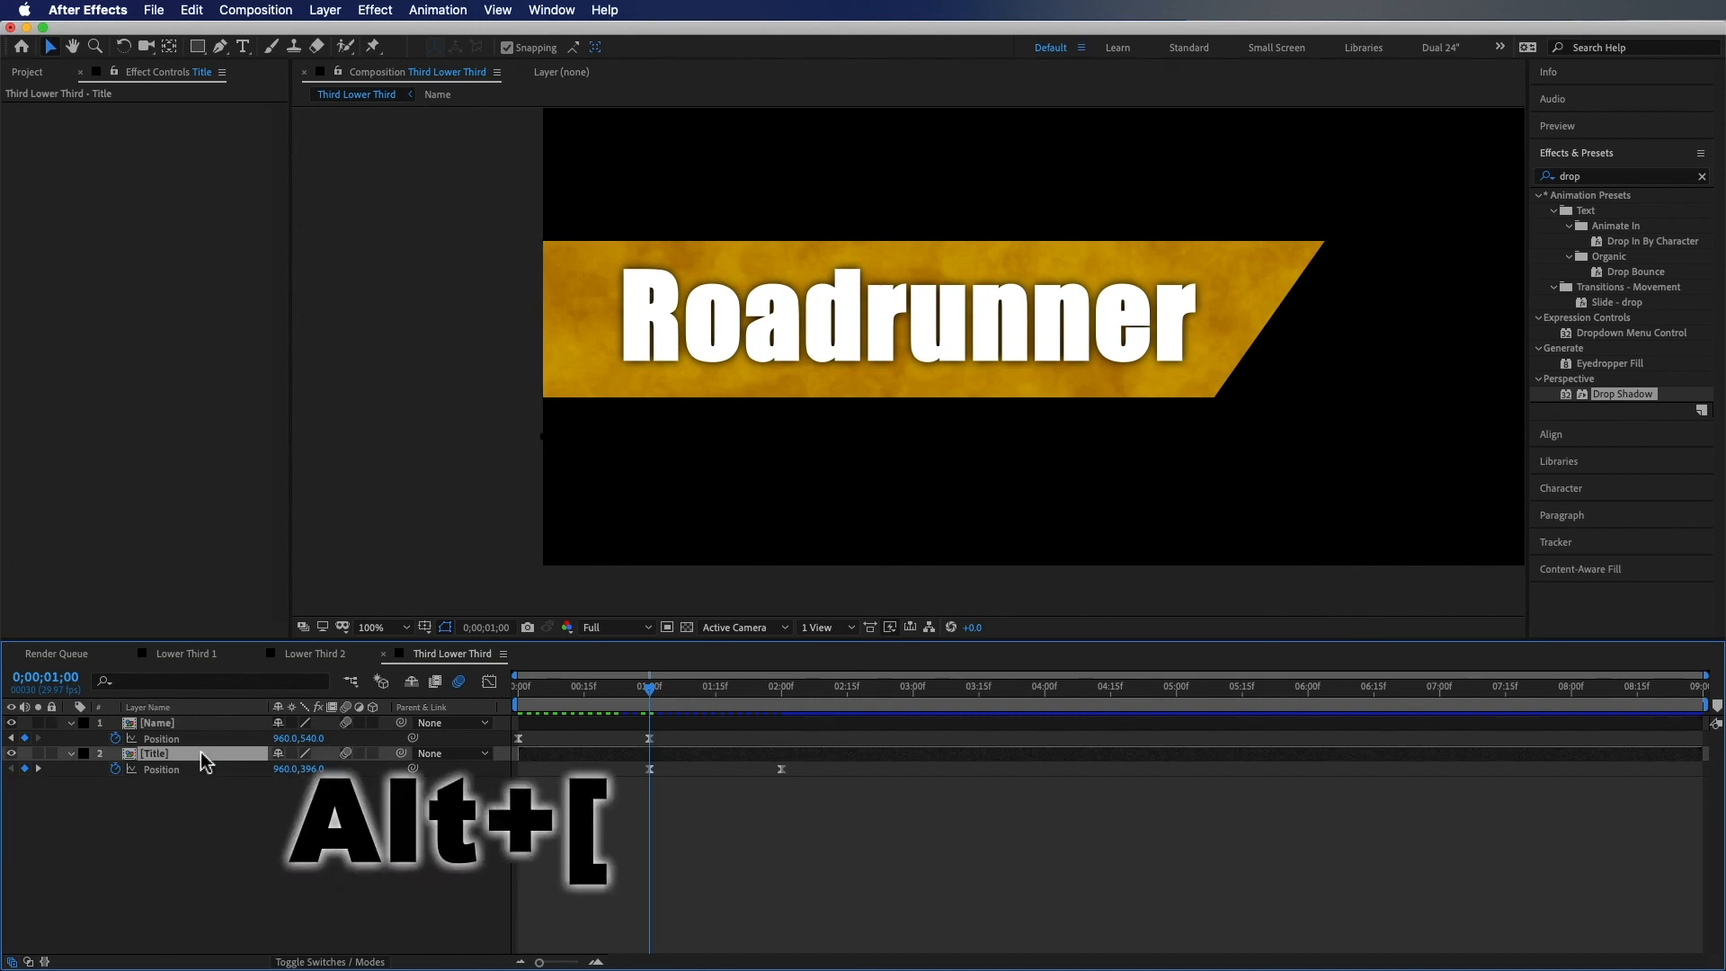
{"action": "key", "text": "alt+bracketleft"}
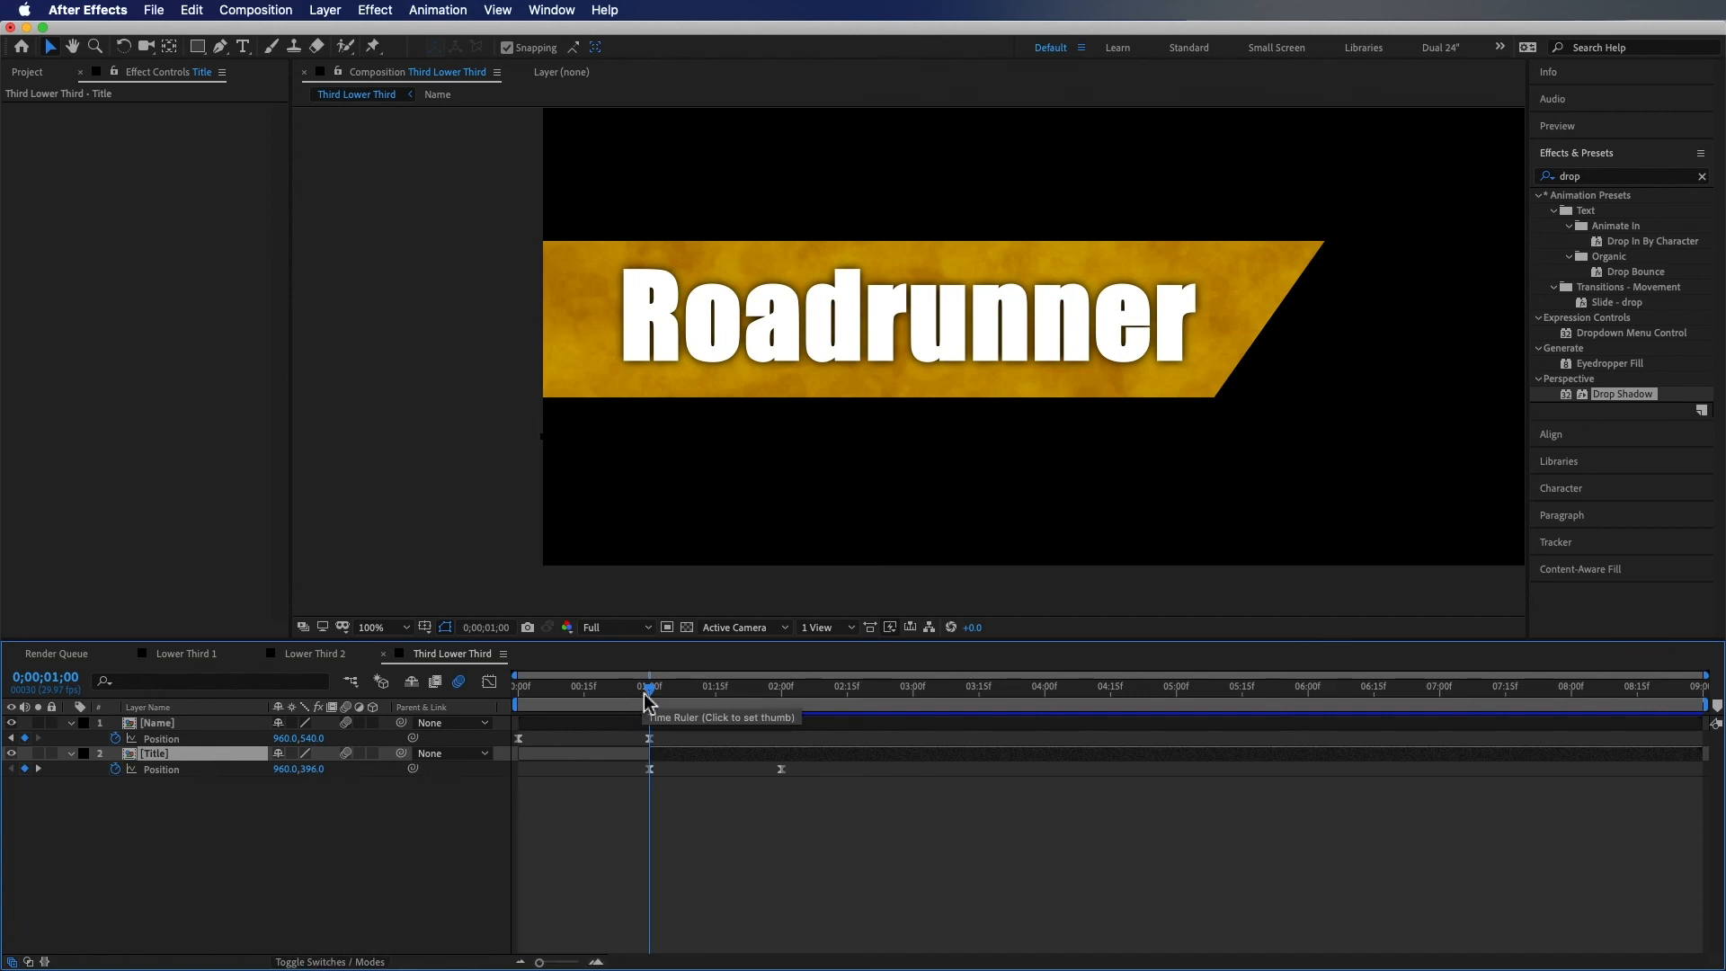
{"action": "left_click_drag", "start_coordinate": [617, 700], "coordinate": [579, 710]}
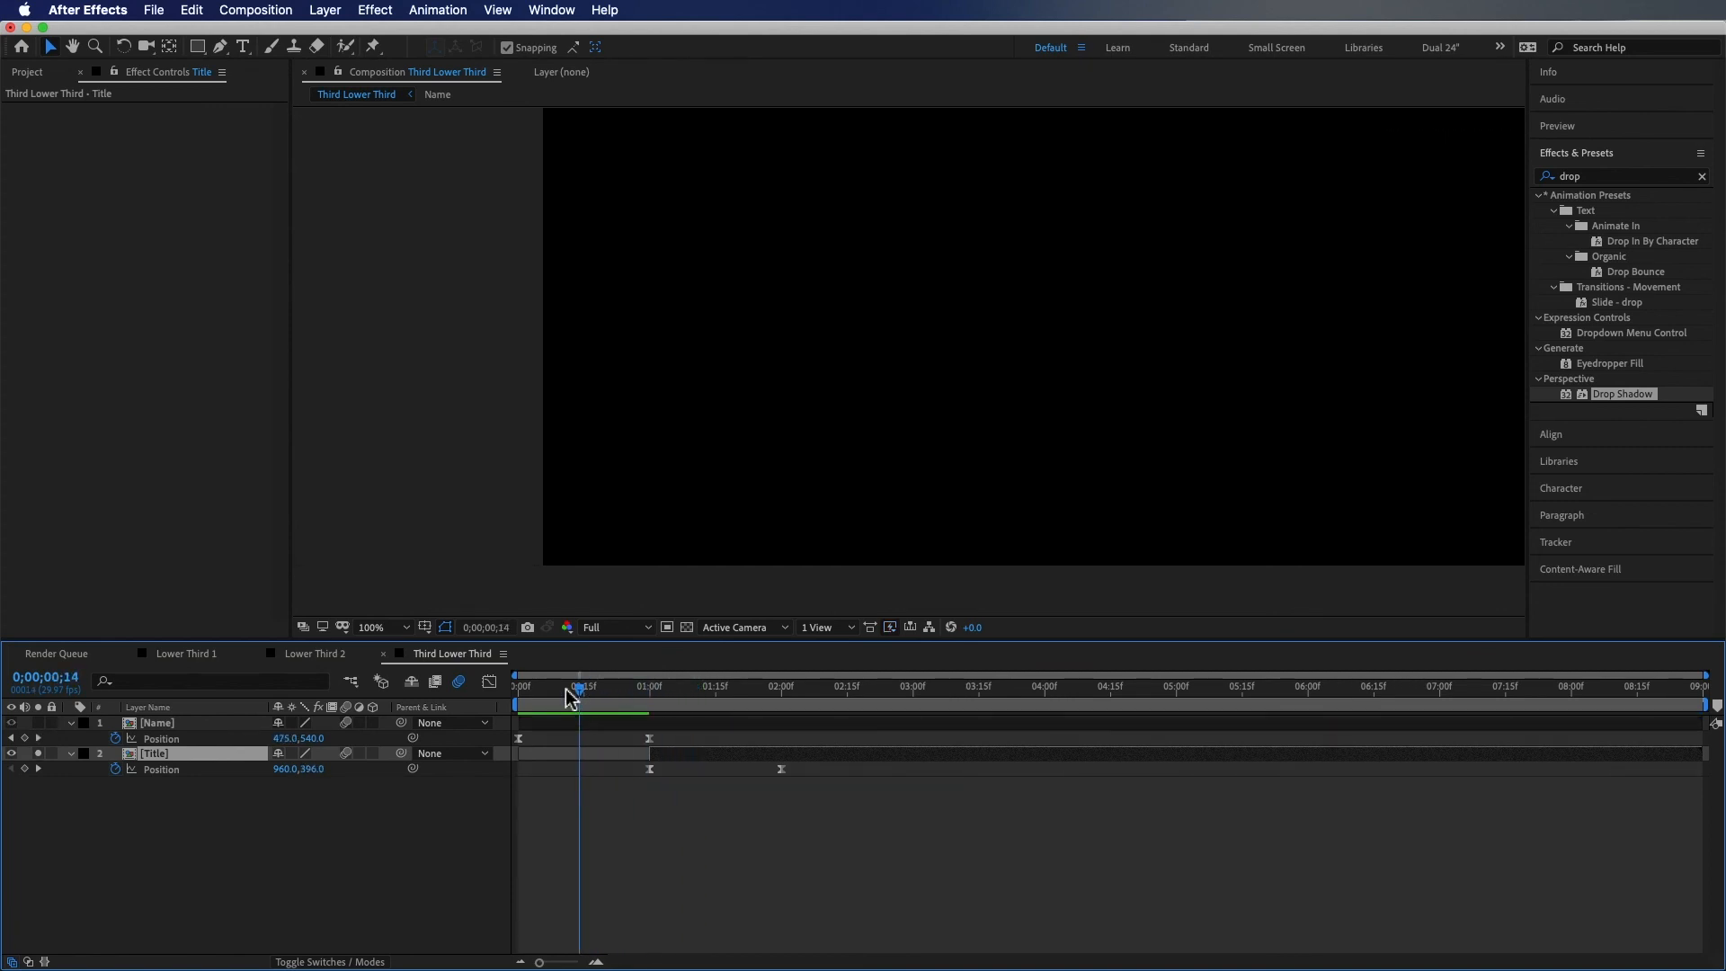